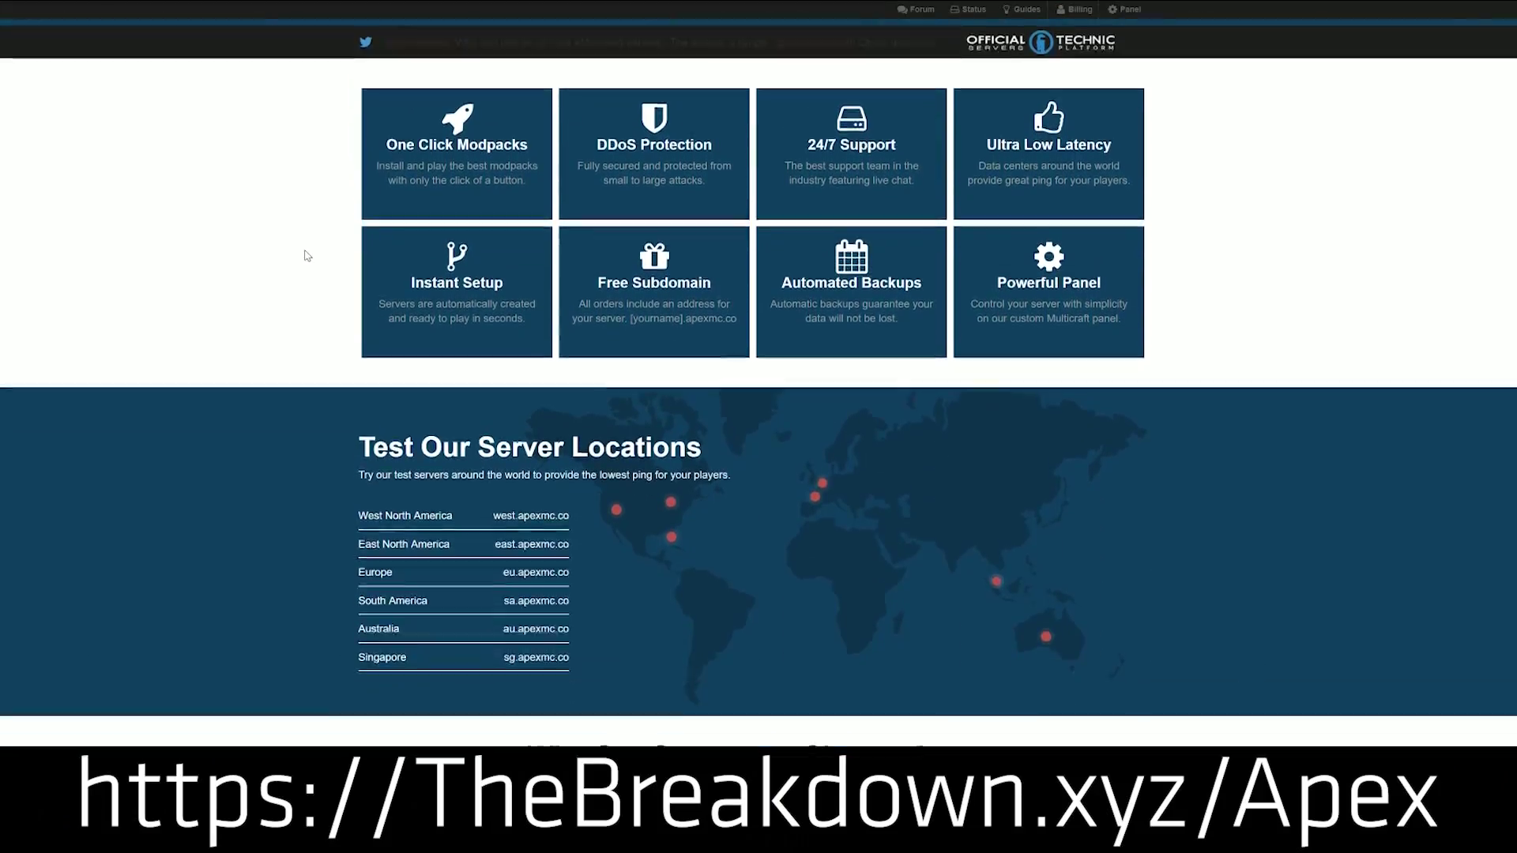
Scroll the Apex Hosting page past the Bedrock edition note to the $4.99 plan card
{"action": "scroll", "coordinate": [306, 254], "scroll_direction": "down", "scroll_amount": 1}
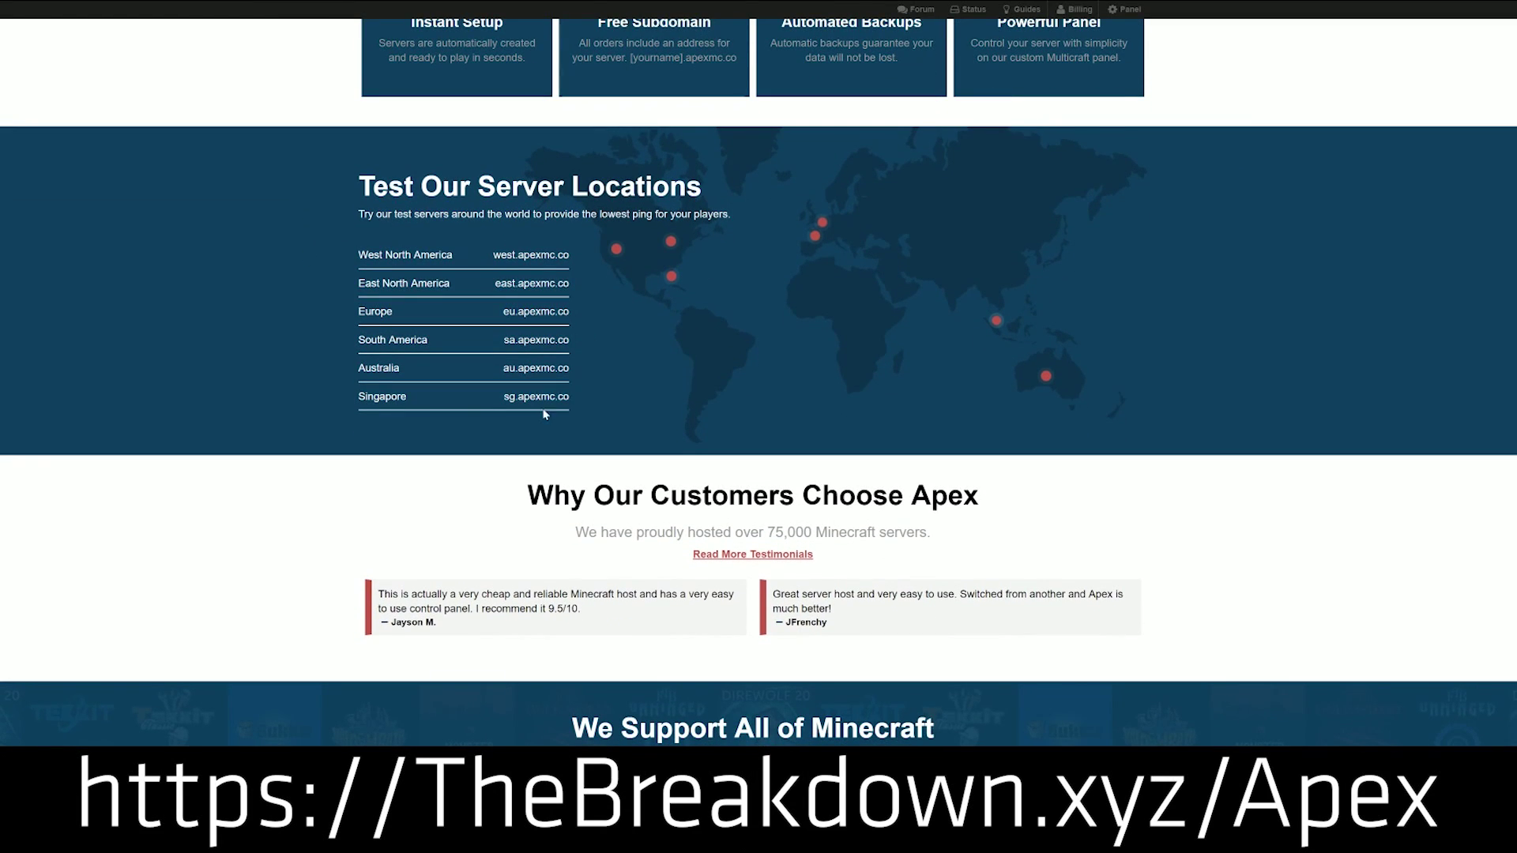
{"action": "scroll", "coordinate": [551, 369], "scroll_direction": "down", "scroll_amount": 5}
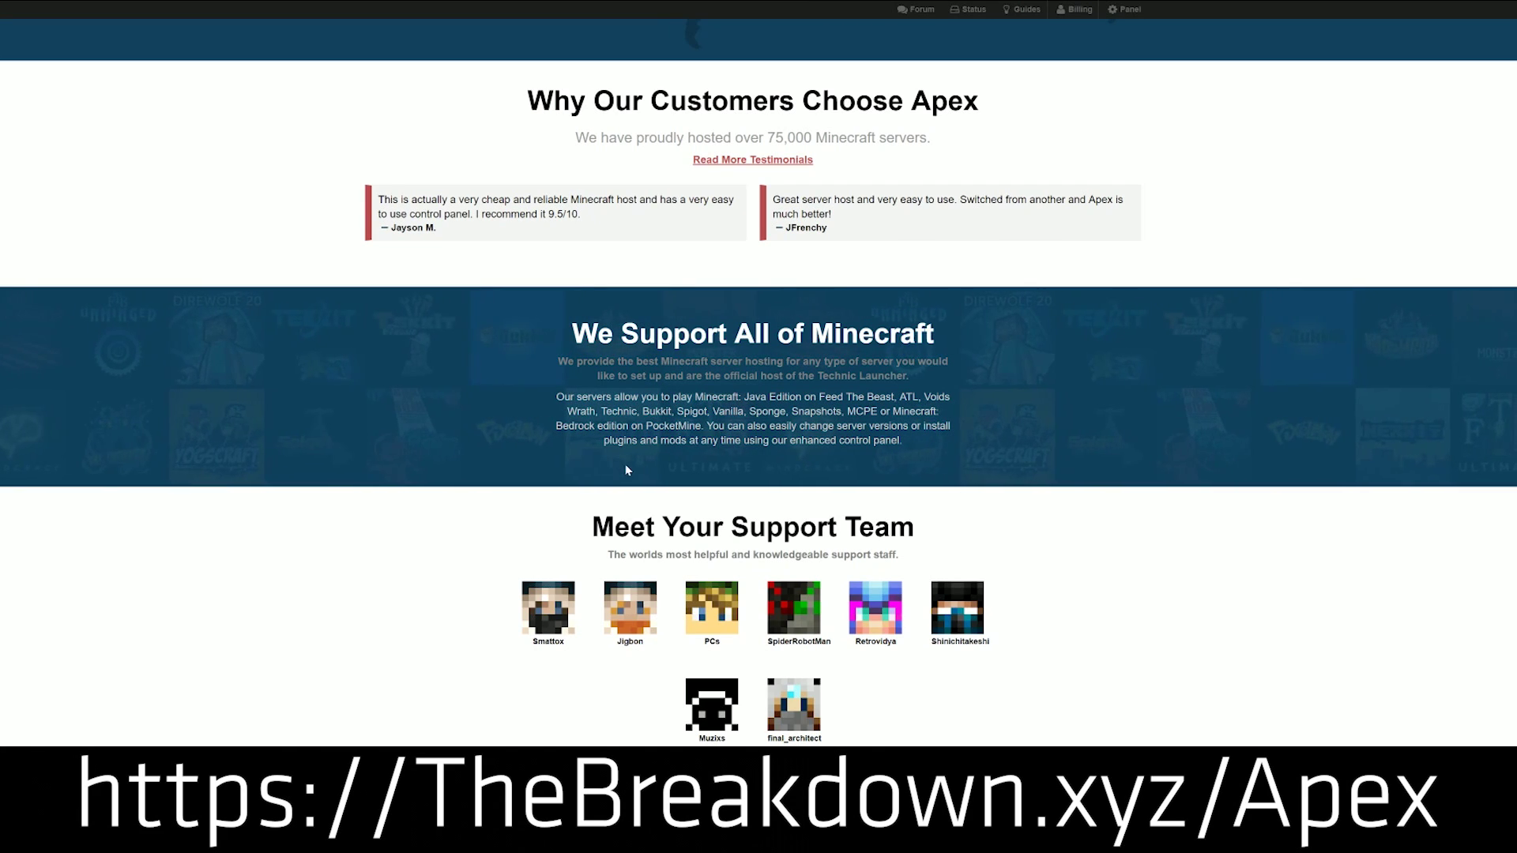
{"action": "scroll", "coordinate": [541, 408], "scroll_direction": "down", "scroll_amount": 1}
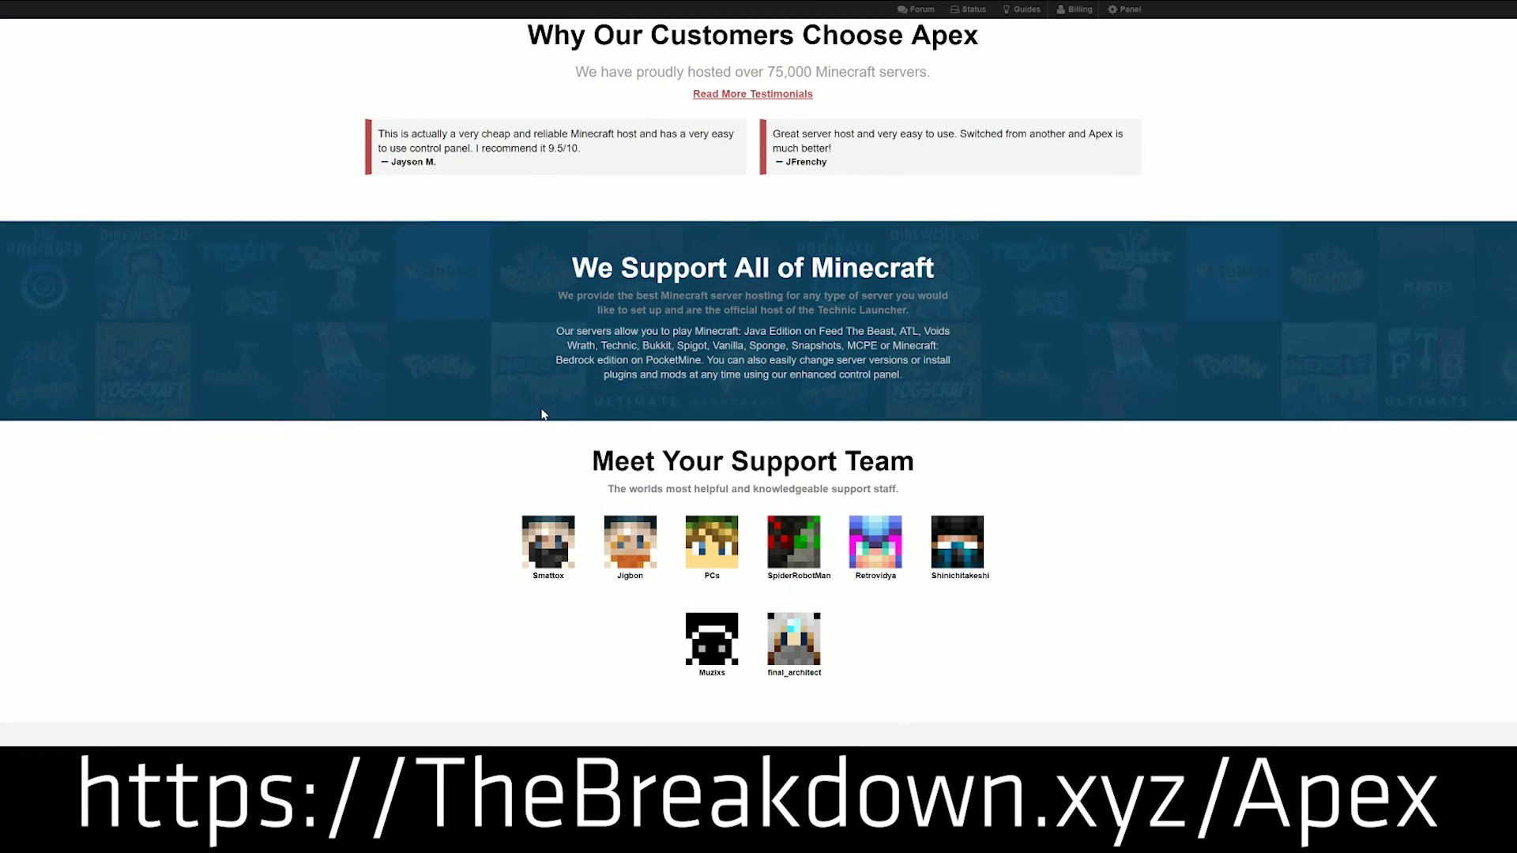
{"action": "left_click_drag", "start_coordinate": [626, 360], "coordinate": [893, 346]}
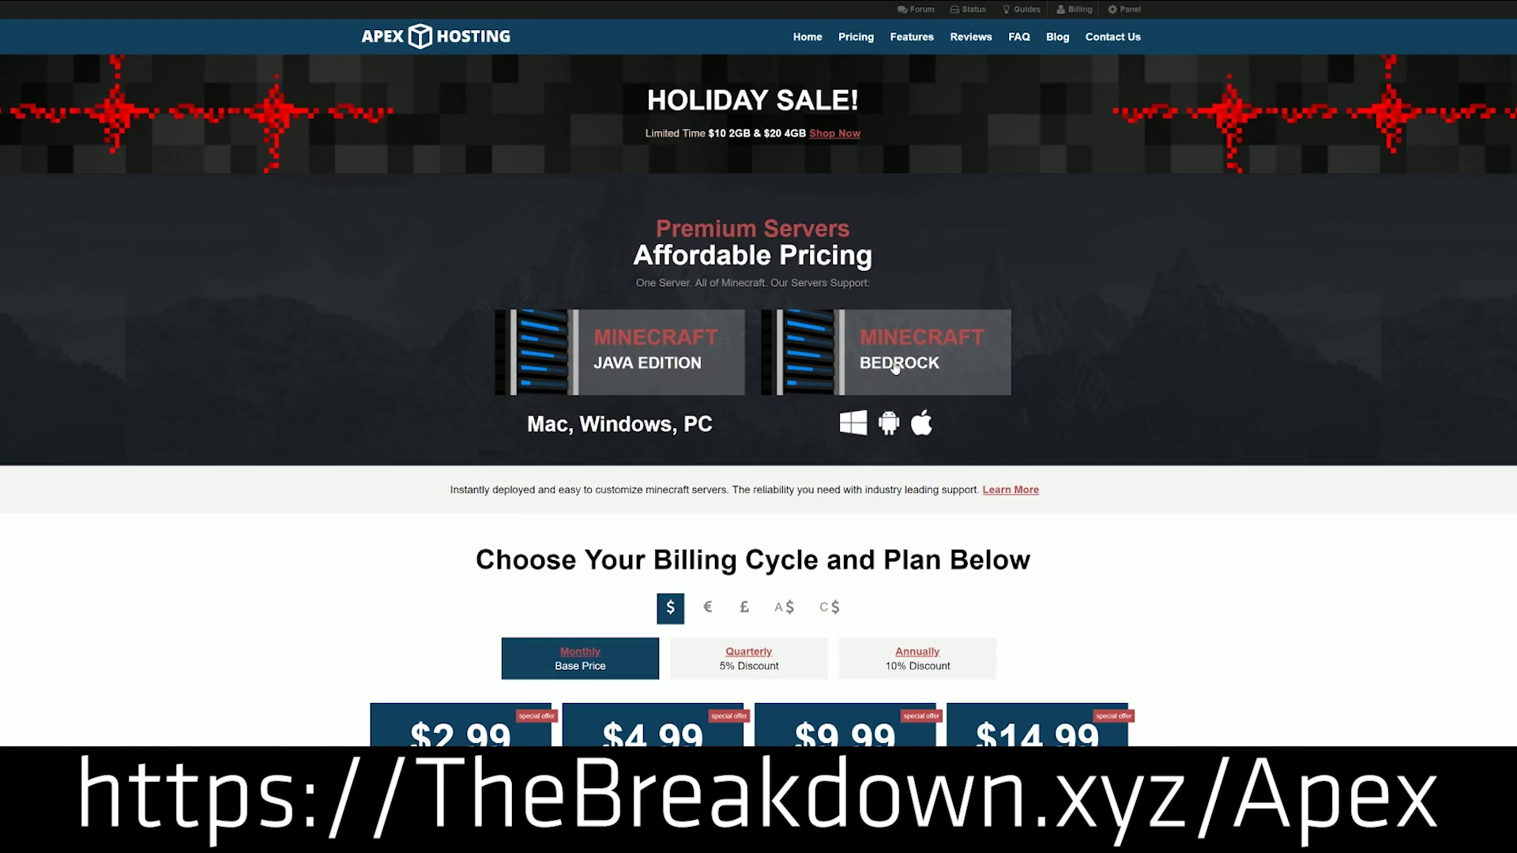
{"action": "scroll", "coordinate": [825, 376], "scroll_direction": "down", "scroll_amount": 4}
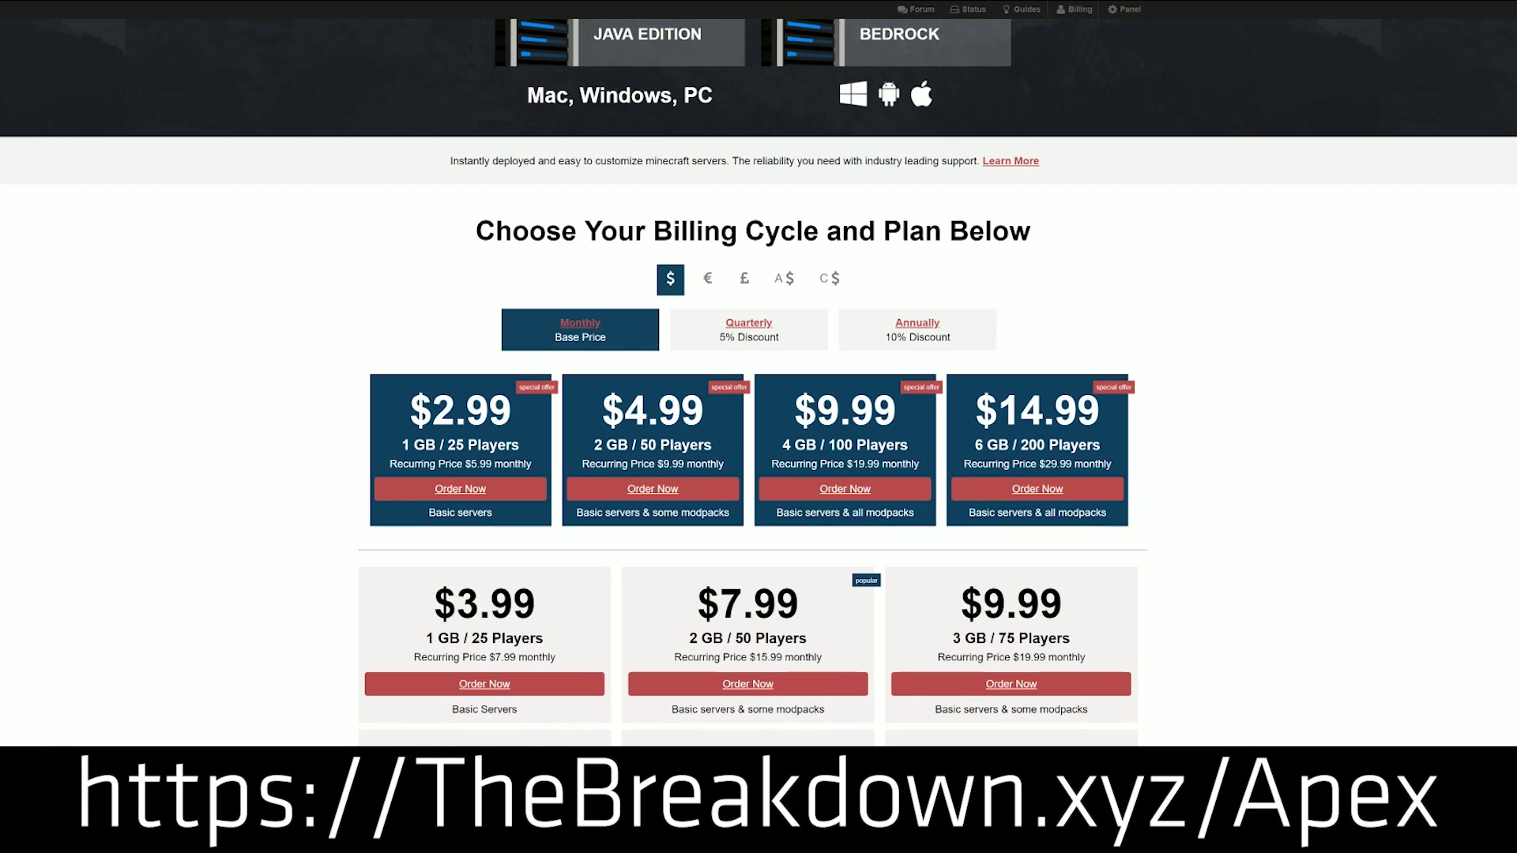
{"action": "left_click_drag", "start_coordinate": [724, 465], "coordinate": [625, 409]}
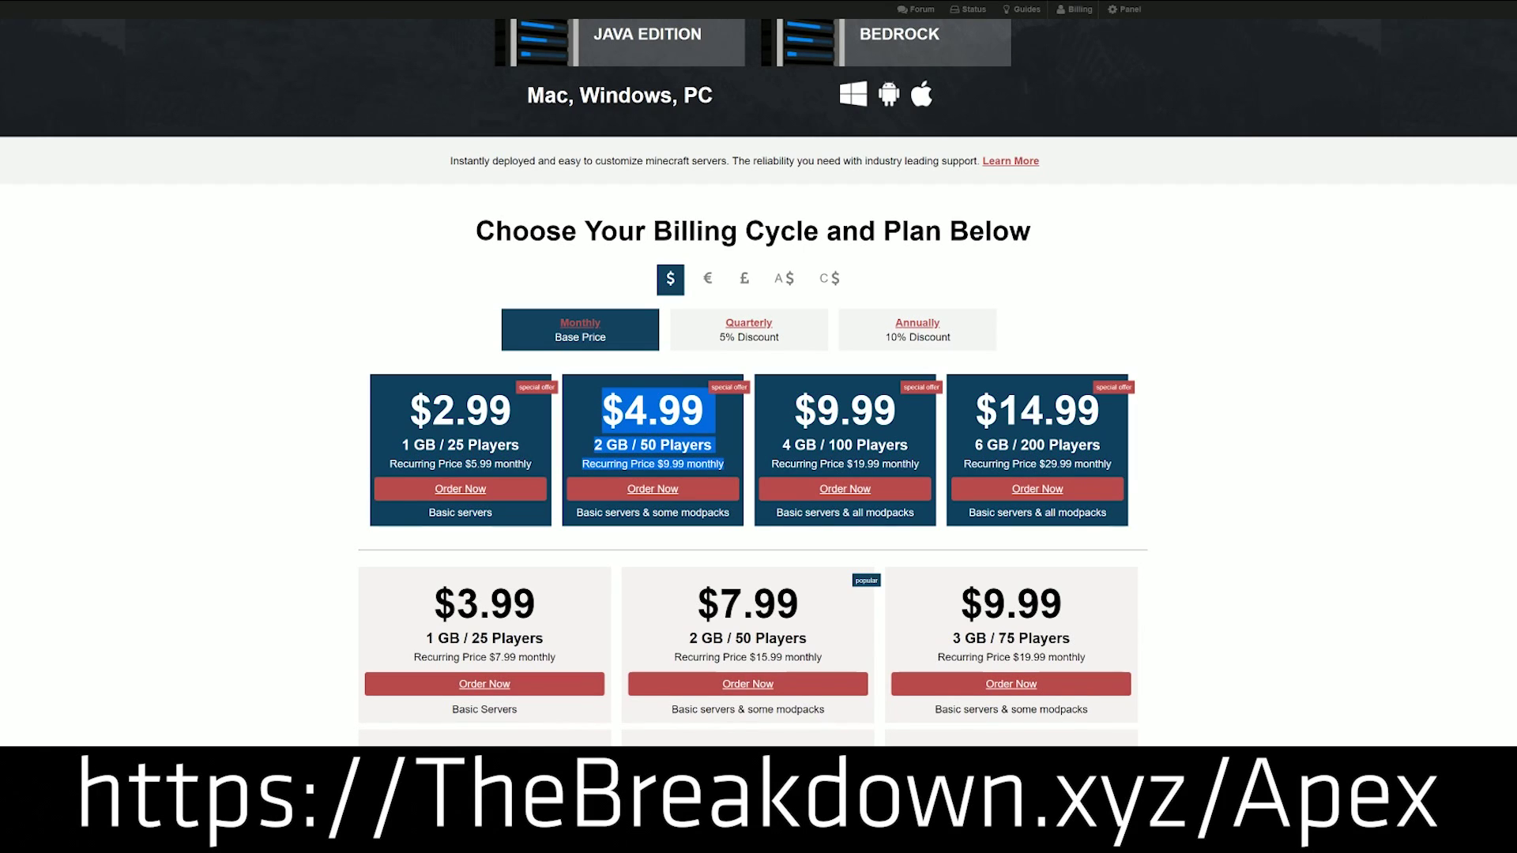
{"action": "left_click", "coordinate": [752, 435]}
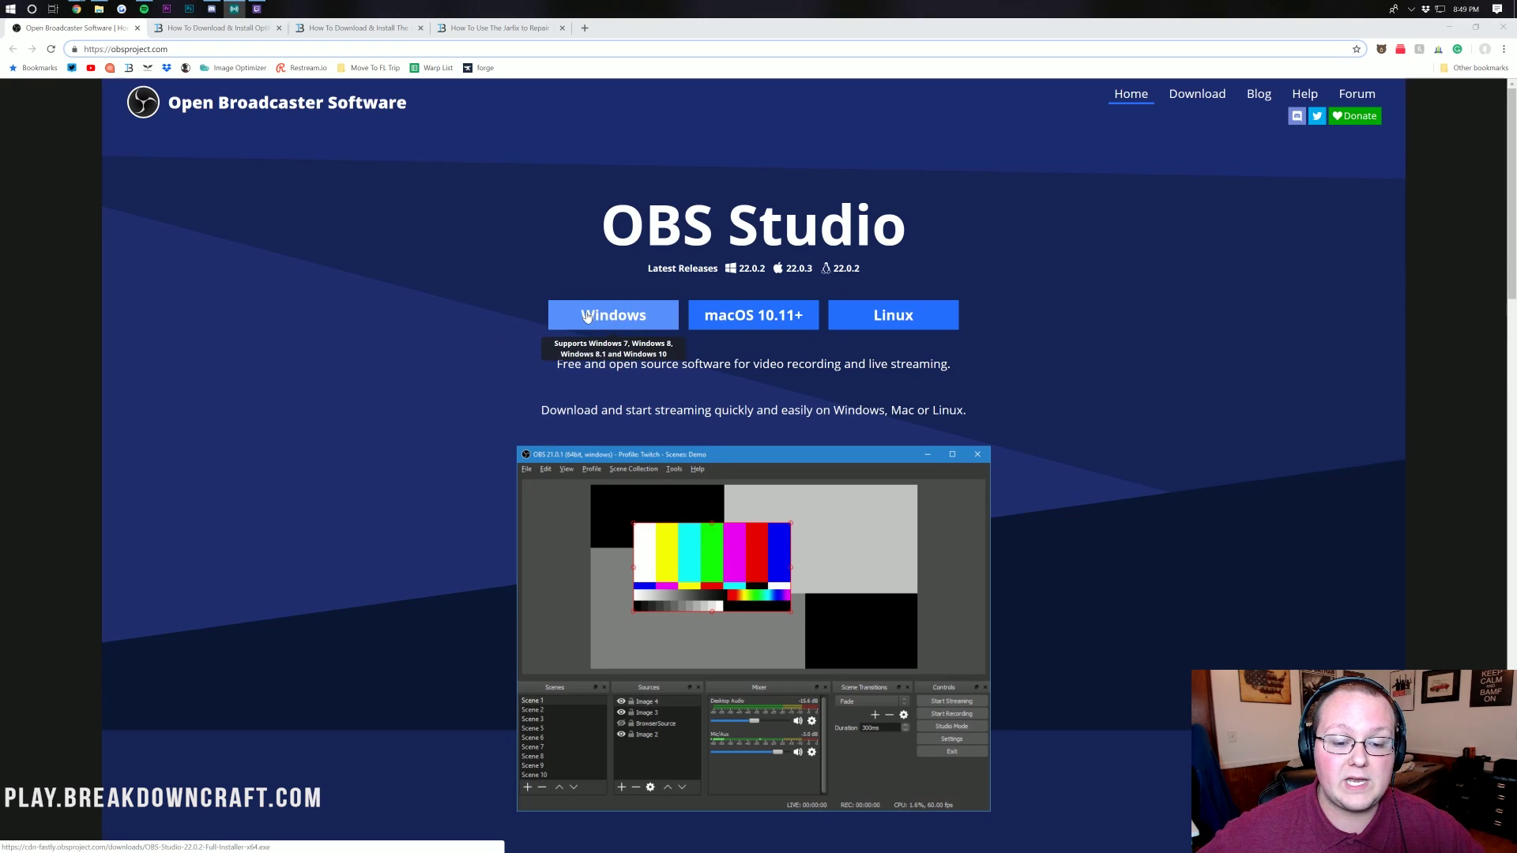
Download the OBS Studio 22.0.2 Windows installer from obsproject.com
{"action": "left_click", "coordinate": [618, 319]}
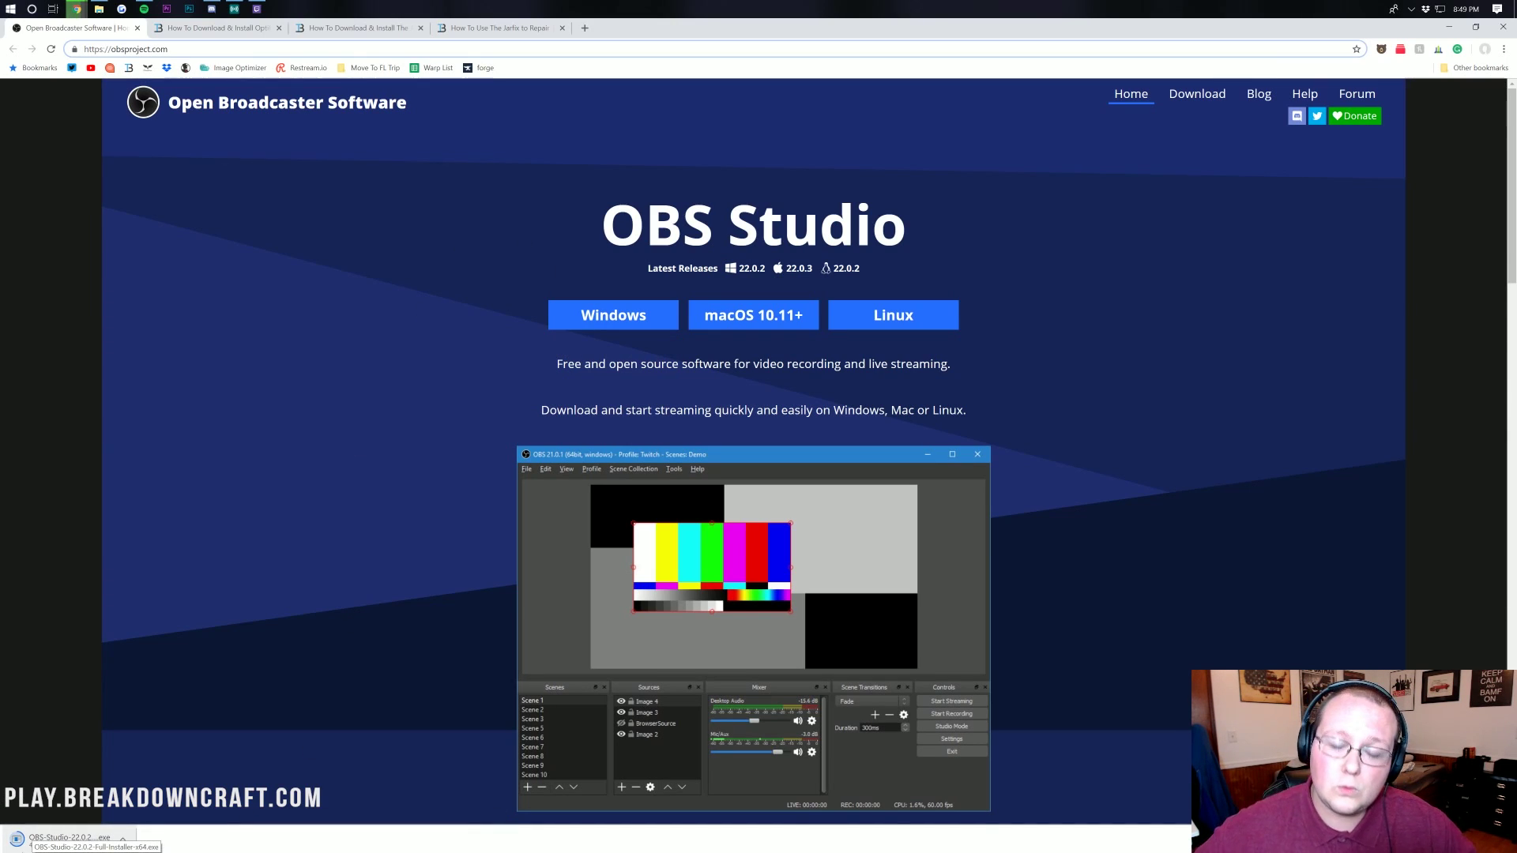
Minimize Chrome, move the OBS installer icon on the desktop and close the XSplit Videos folder
{"action": "left_click", "coordinate": [1452, 28]}
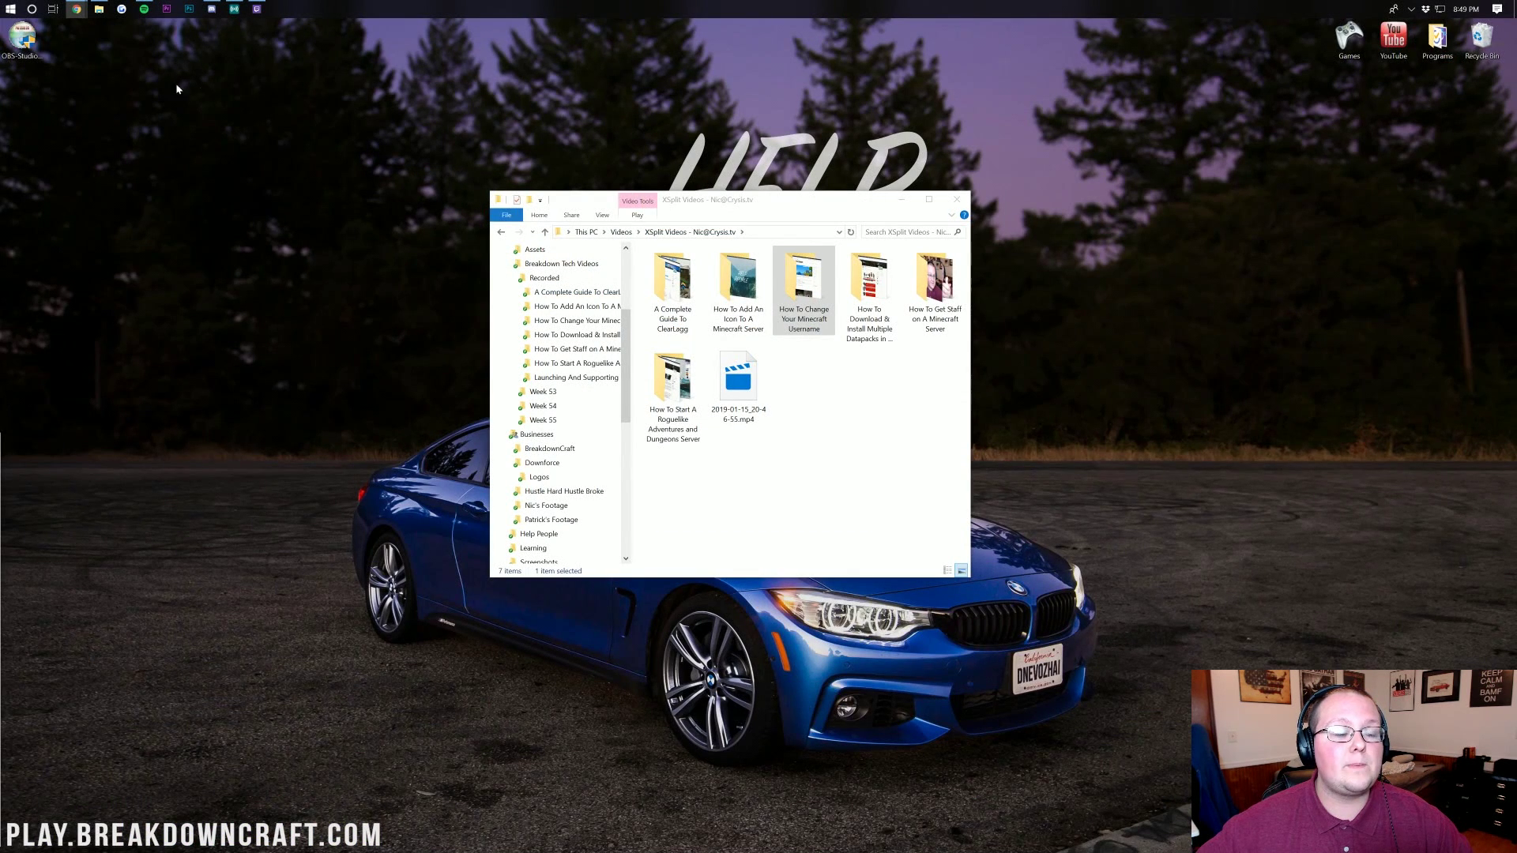
{"action": "left_click_drag", "start_coordinate": [22, 35], "coordinate": [641, 103]}
{"action": "left_click", "coordinate": [957, 199]}
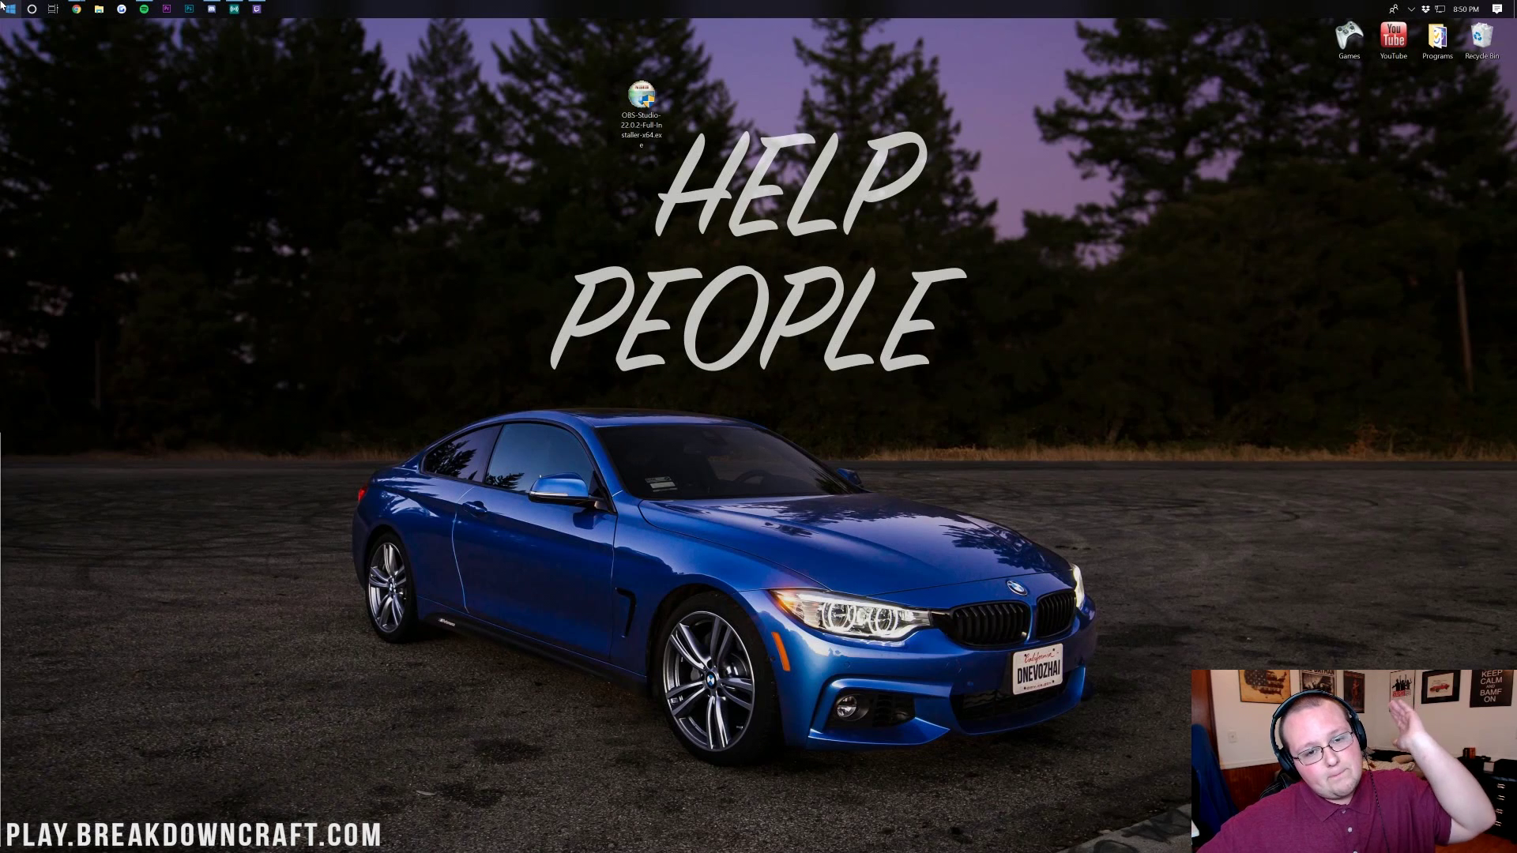
Open the Downloads folder from Start search, reposition the installer icon, then close Downloads
{"action": "left_click", "coordinate": [2, 4]}
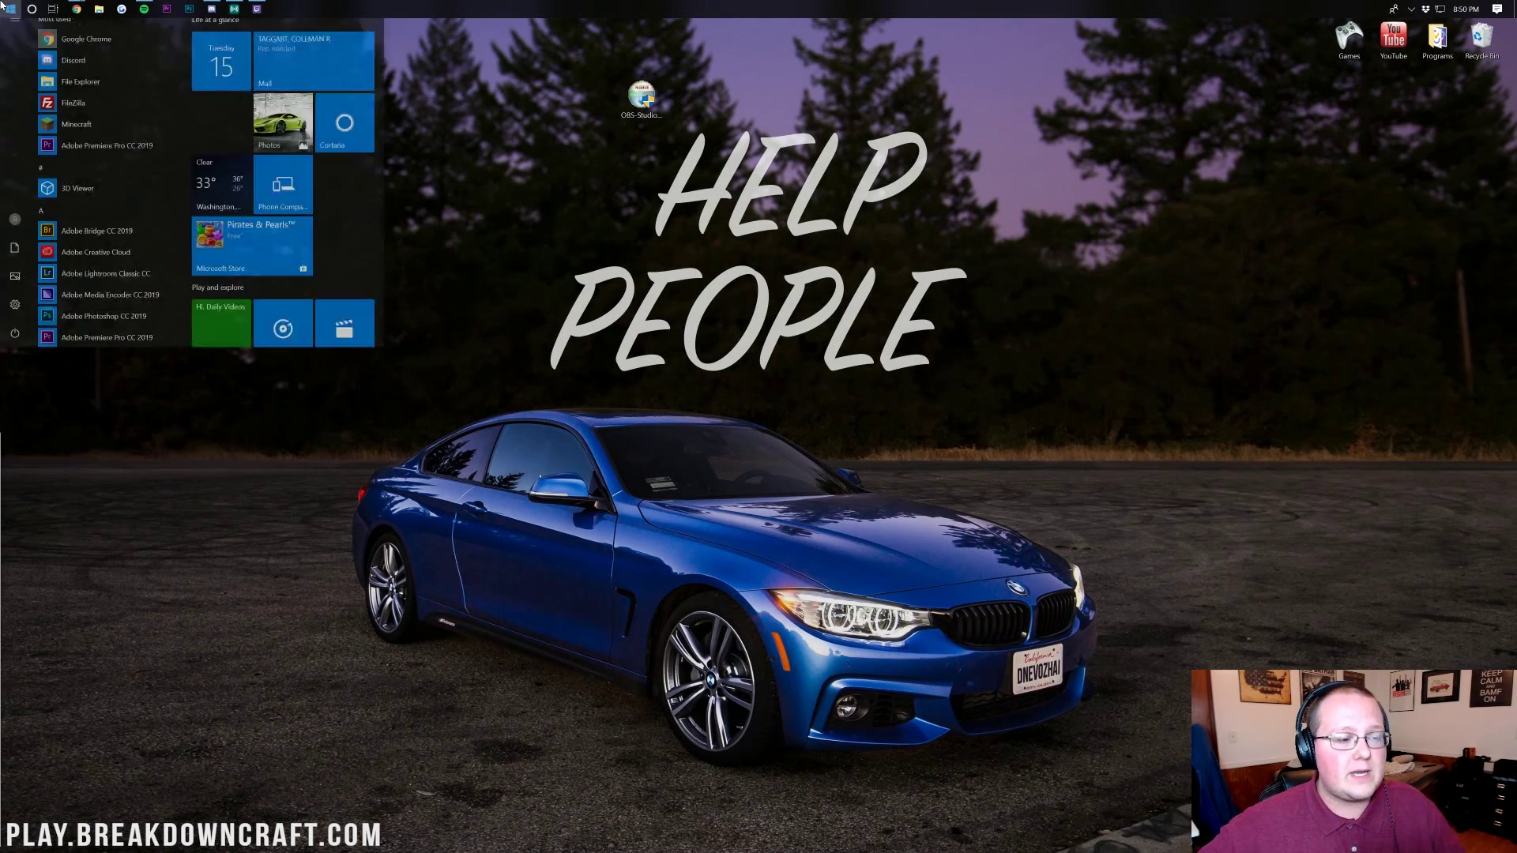
{"action": "type", "text": "download"}
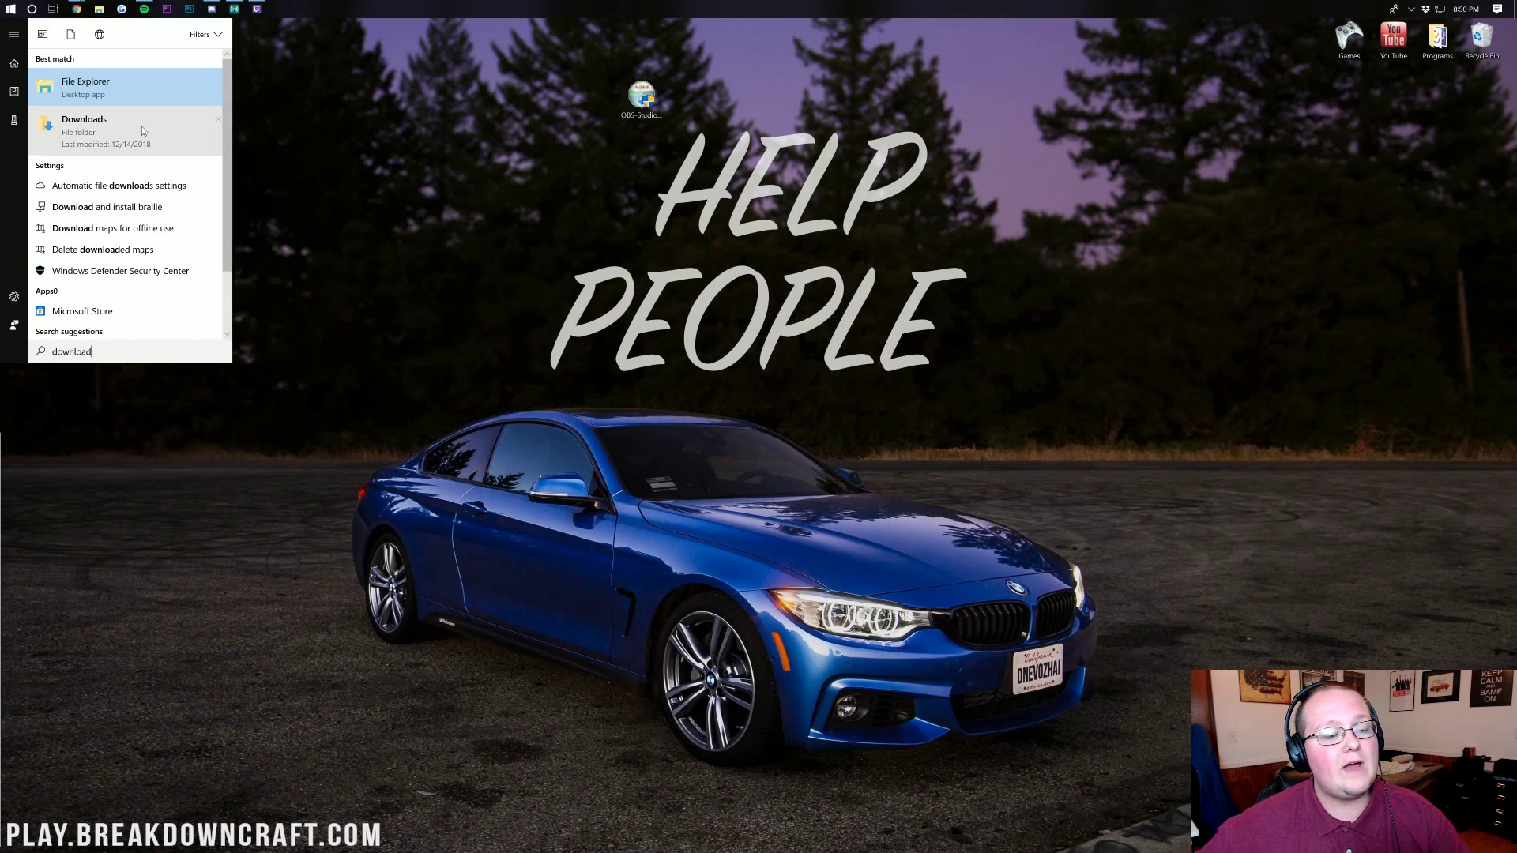
{"action": "left_click", "coordinate": [101, 141]}
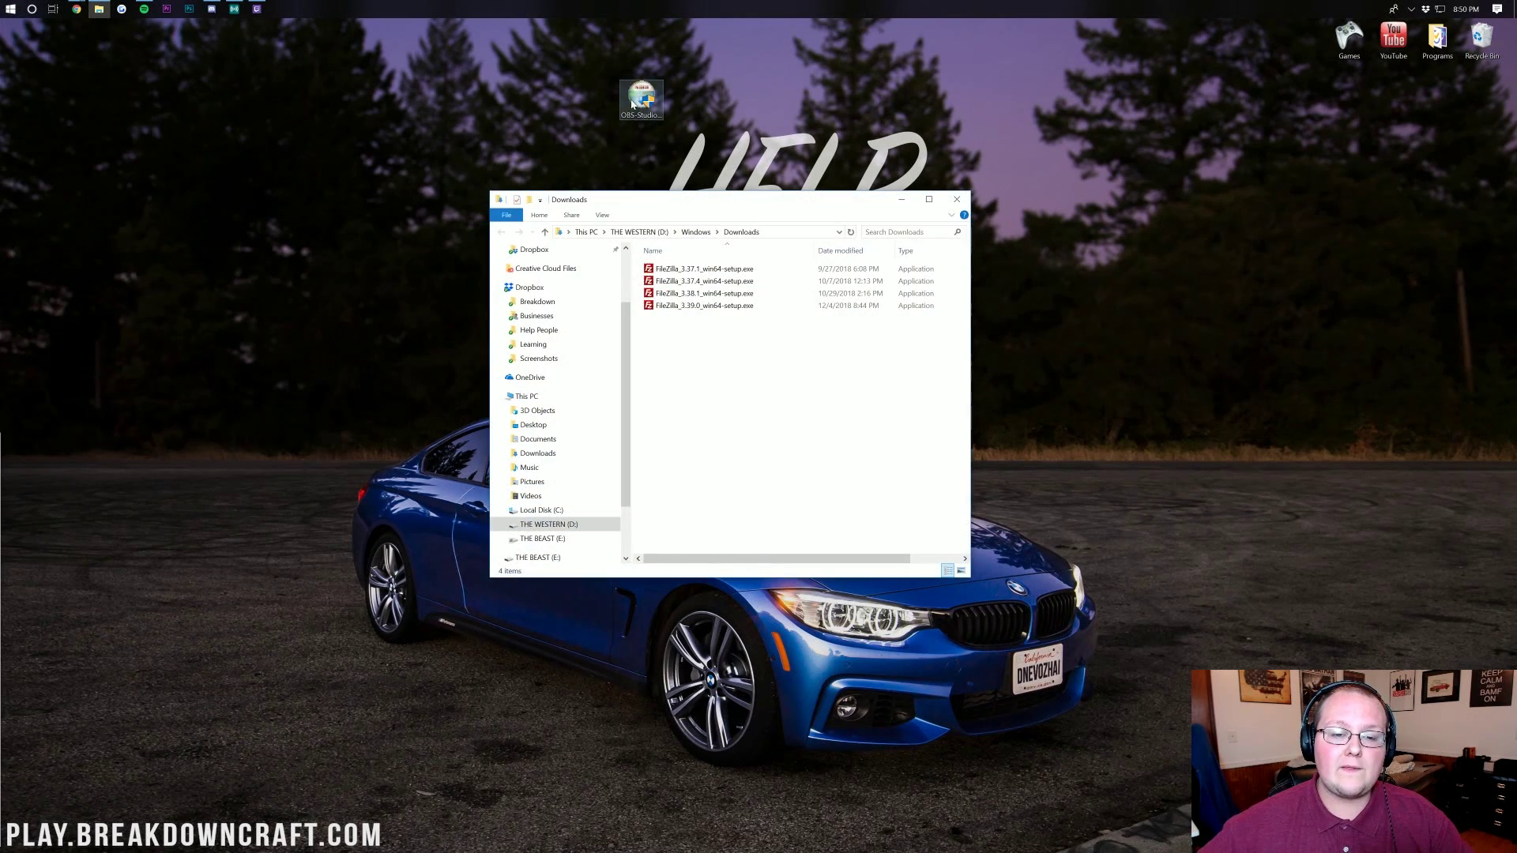
{"action": "left_click_drag", "start_coordinate": [642, 94], "coordinate": [68, 411]}
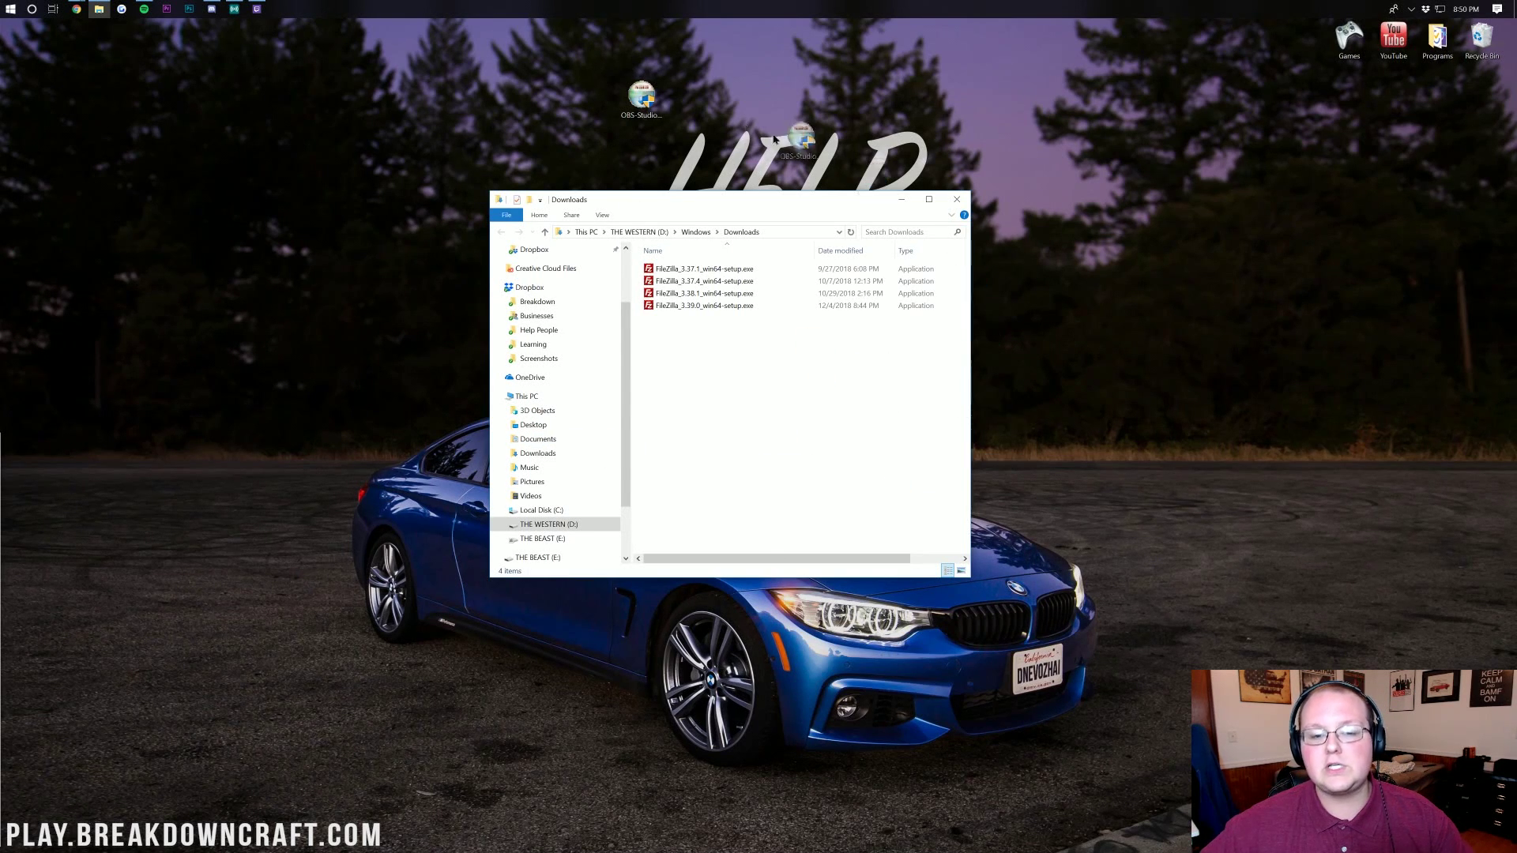
{"action": "left_click", "coordinate": [957, 200]}
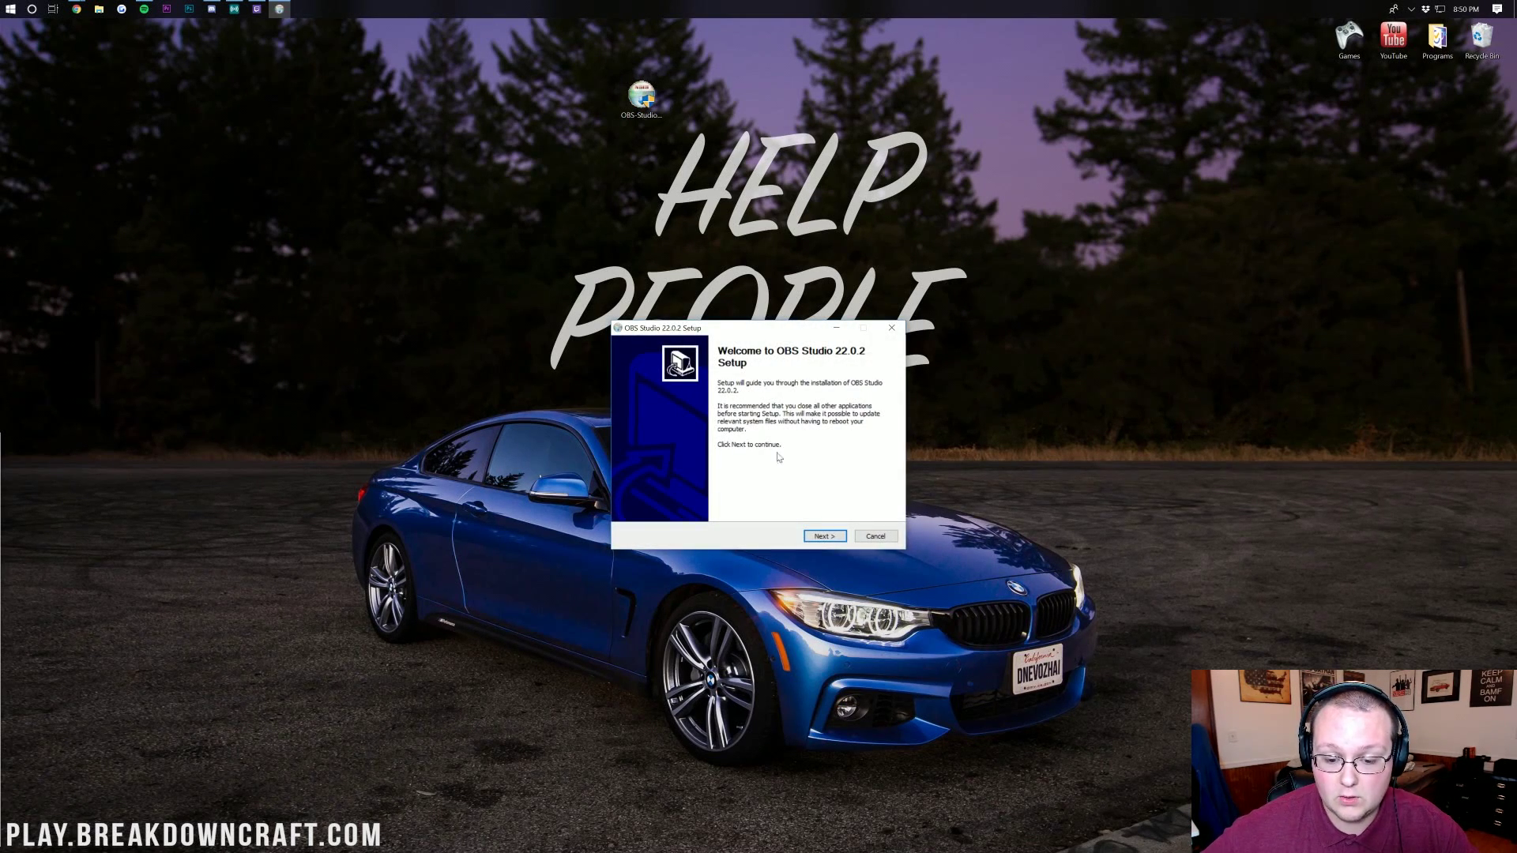
Install OBS Studio 22.0.2 with default location and components, then finish and launch it
{"action": "left_click", "coordinate": [824, 537]}
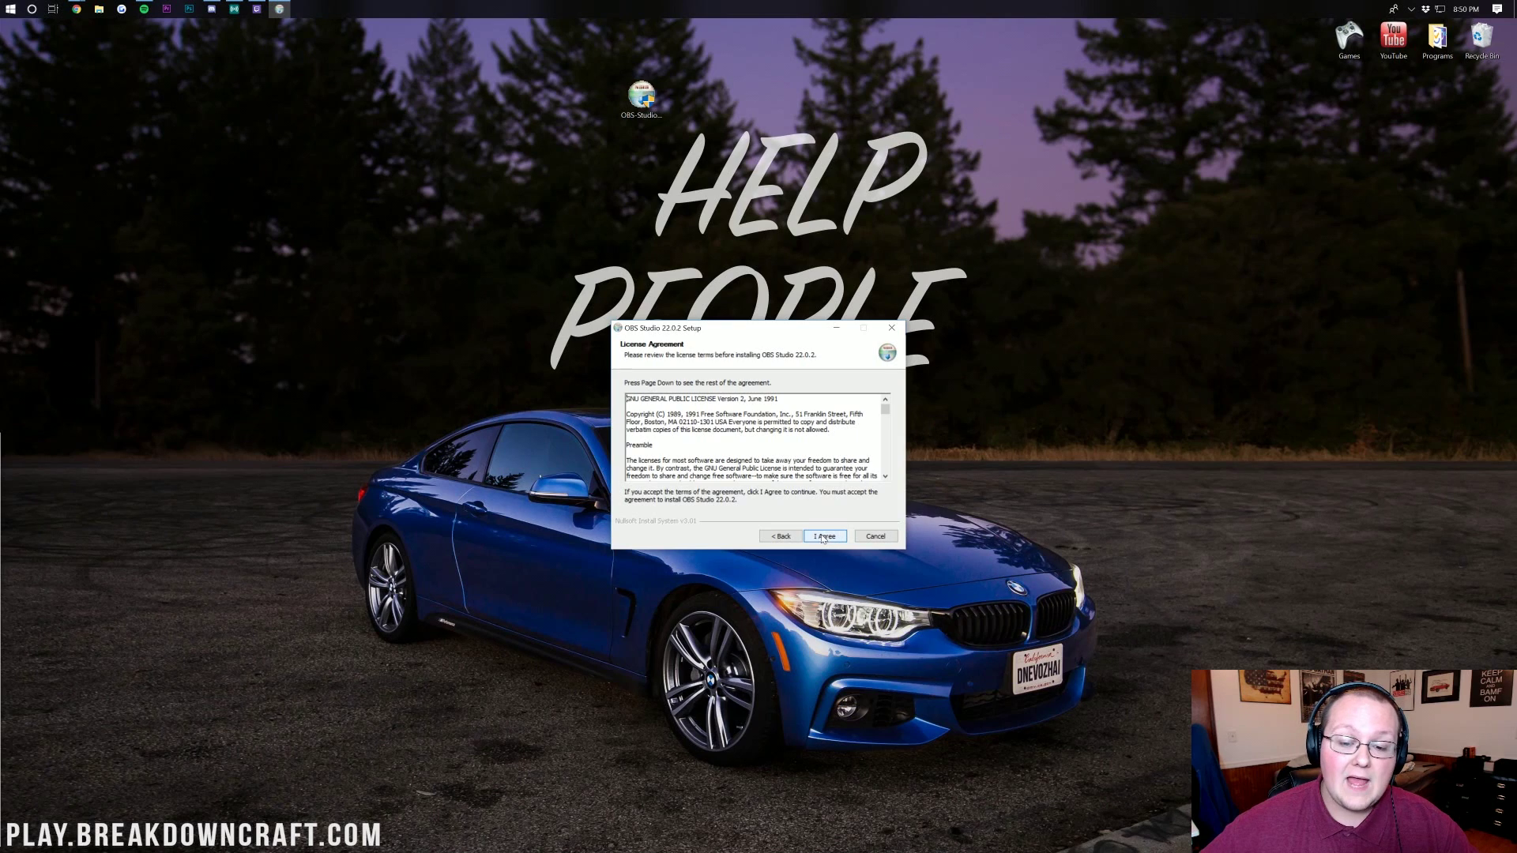
{"action": "left_click", "coordinate": [817, 538]}
{"action": "left_click", "coordinate": [817, 538]}
{"action": "left_click", "coordinate": [817, 538]}
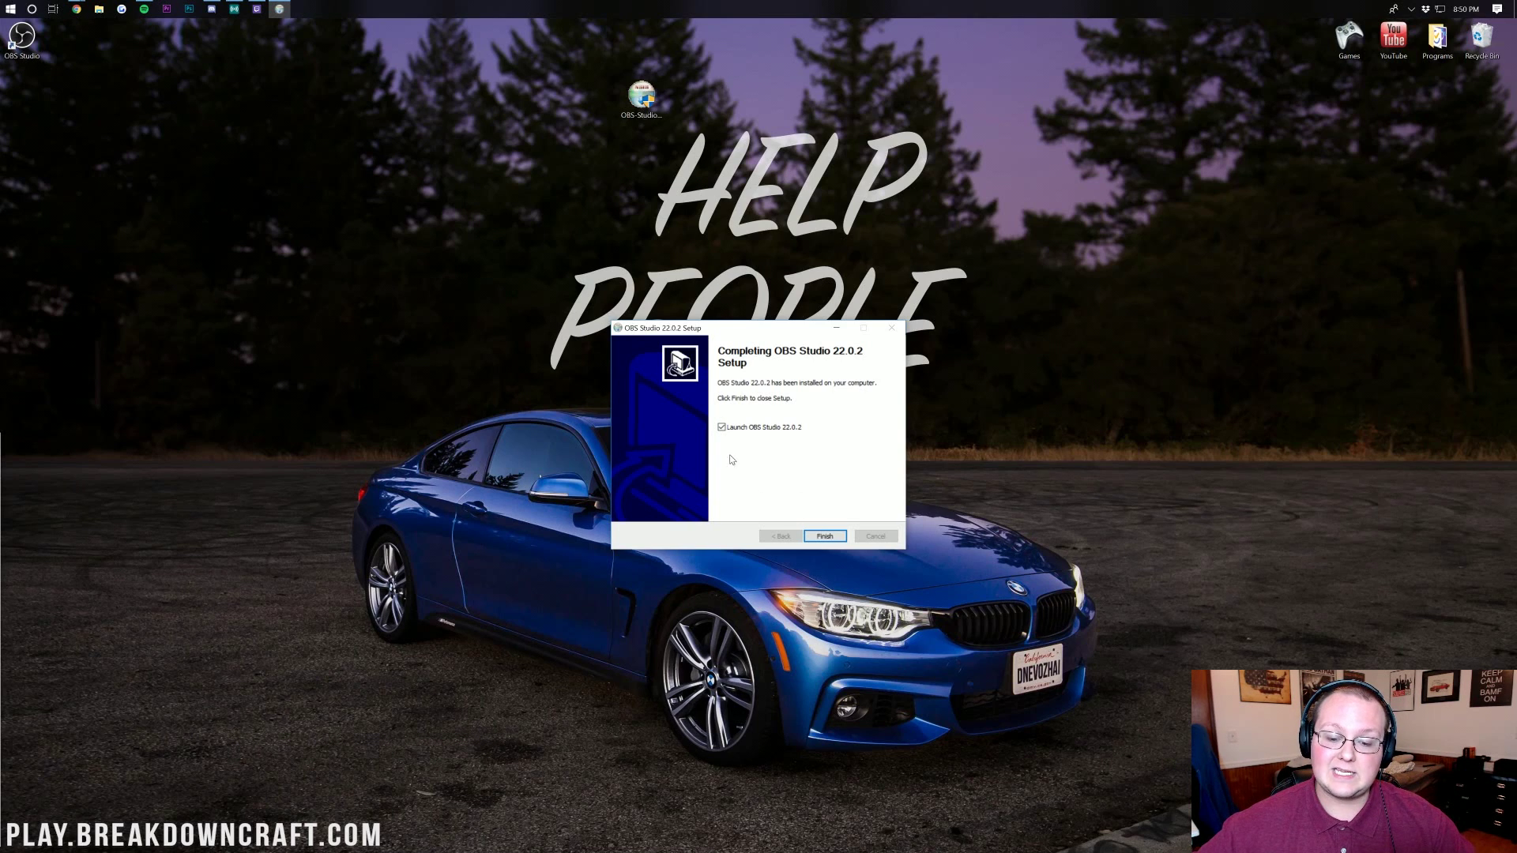
{"action": "left_click", "coordinate": [825, 536]}
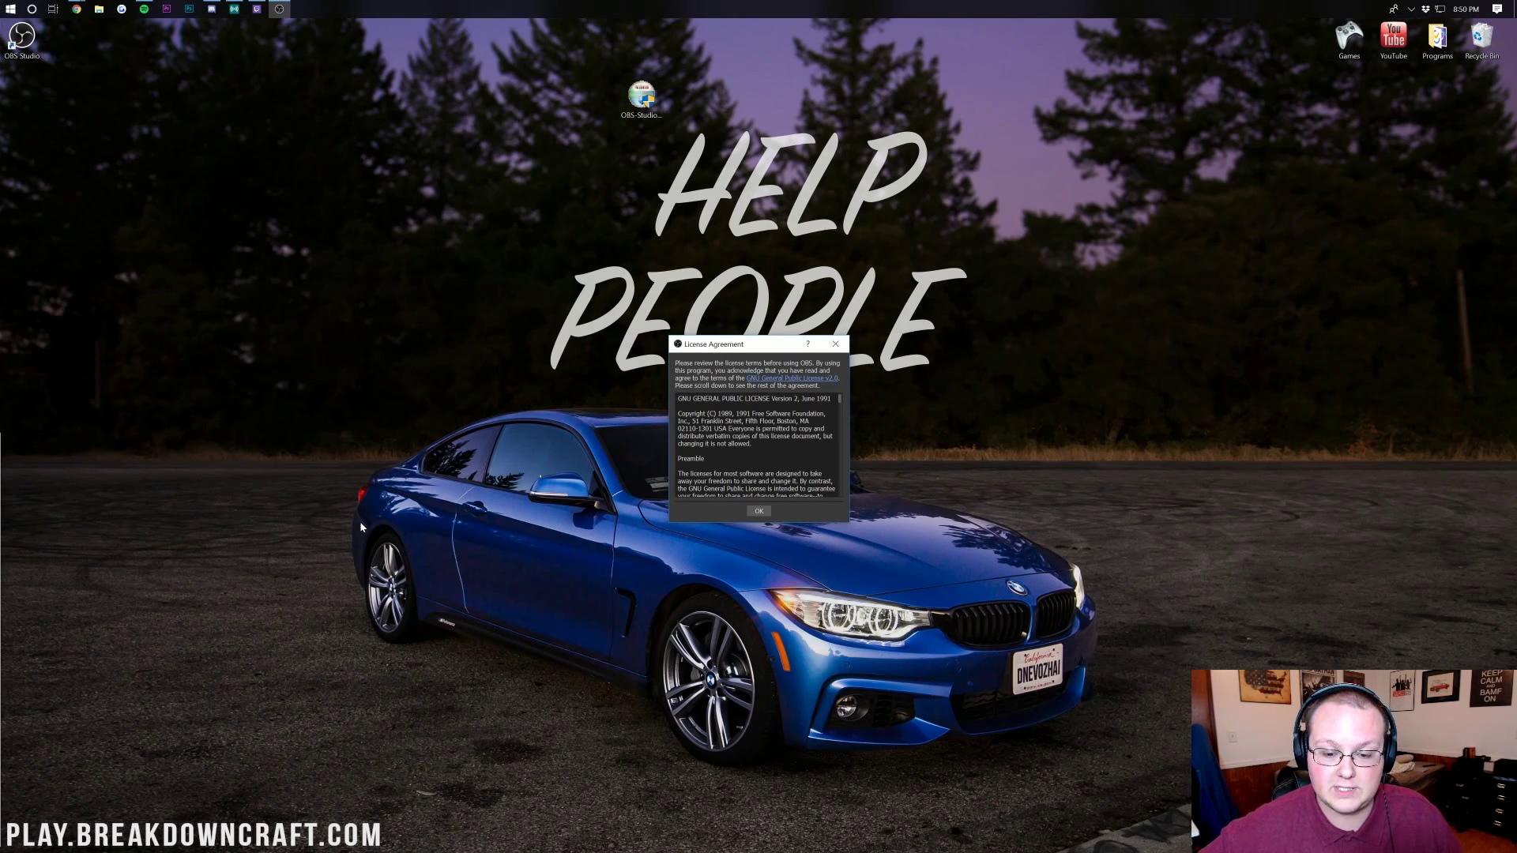
Dismiss the license and start the Auto-Configuration Wizard, optimizing just for recording
{"action": "left_click", "coordinate": [758, 512]}
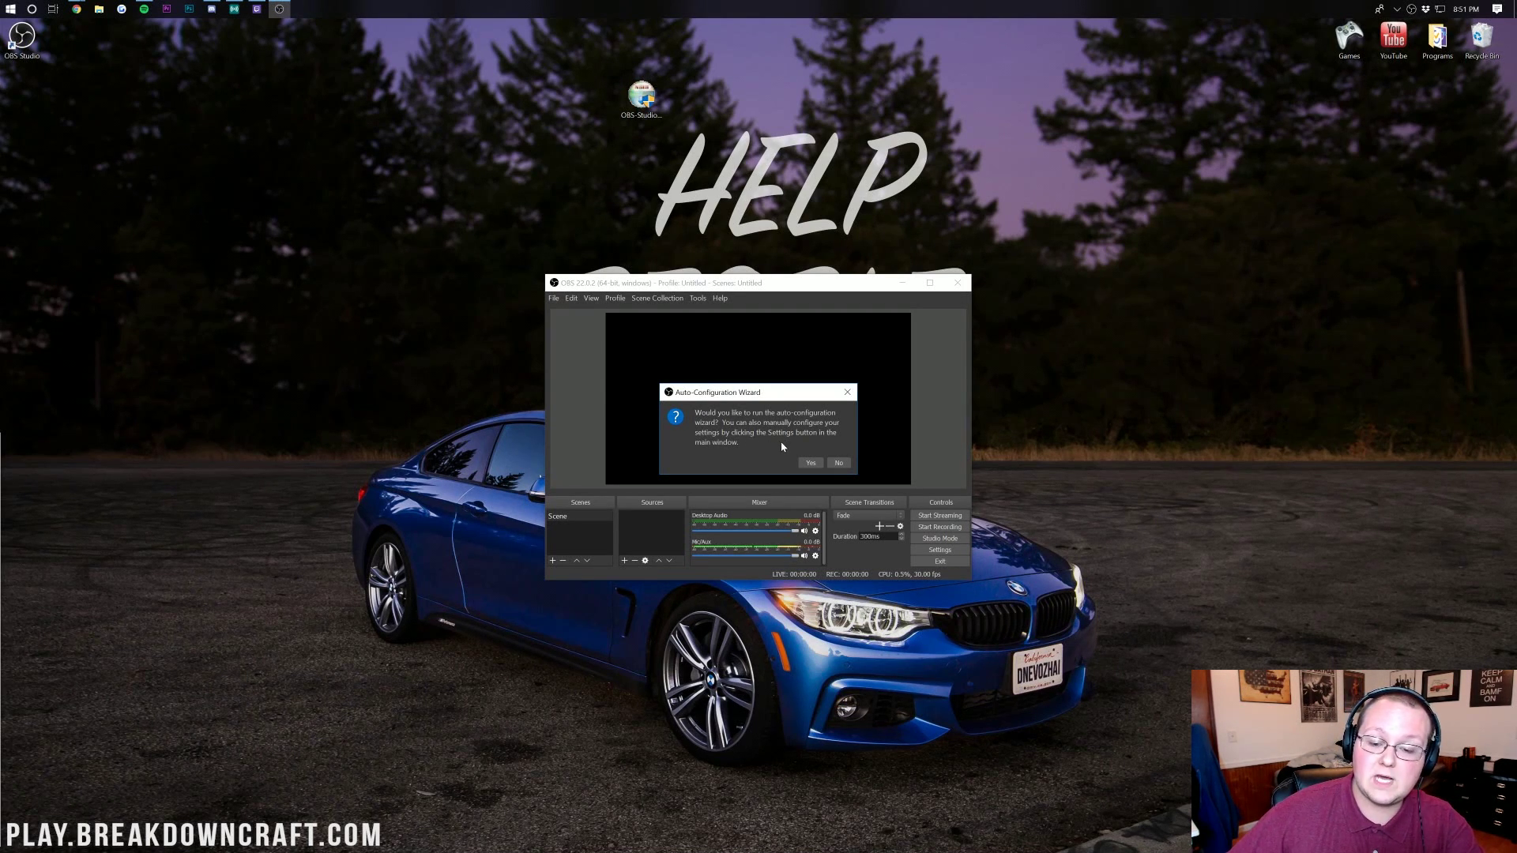
{"action": "left_click", "coordinate": [811, 465]}
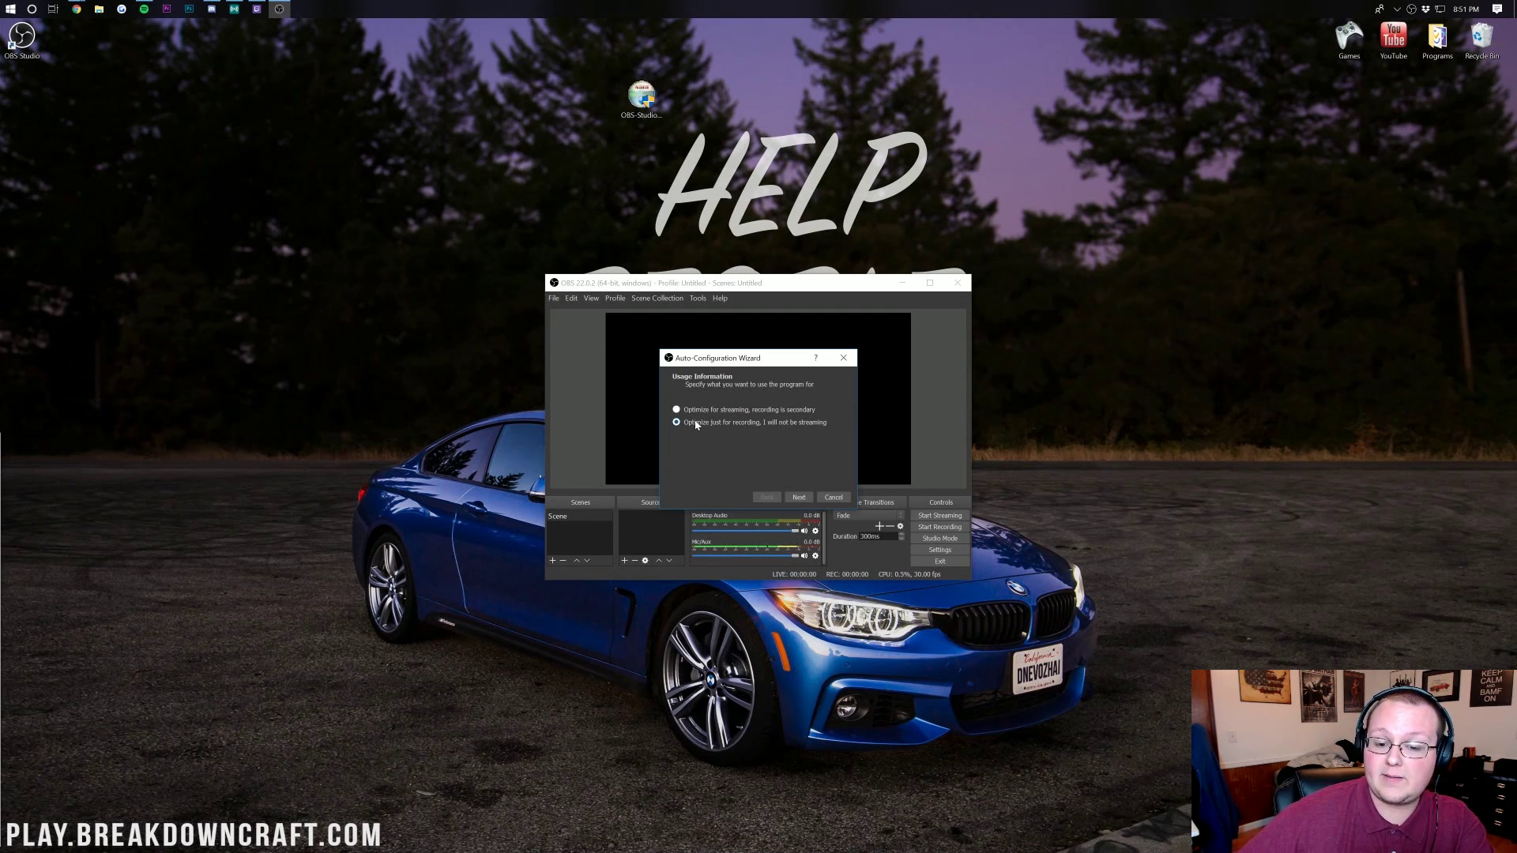
{"action": "left_click", "coordinate": [797, 498]}
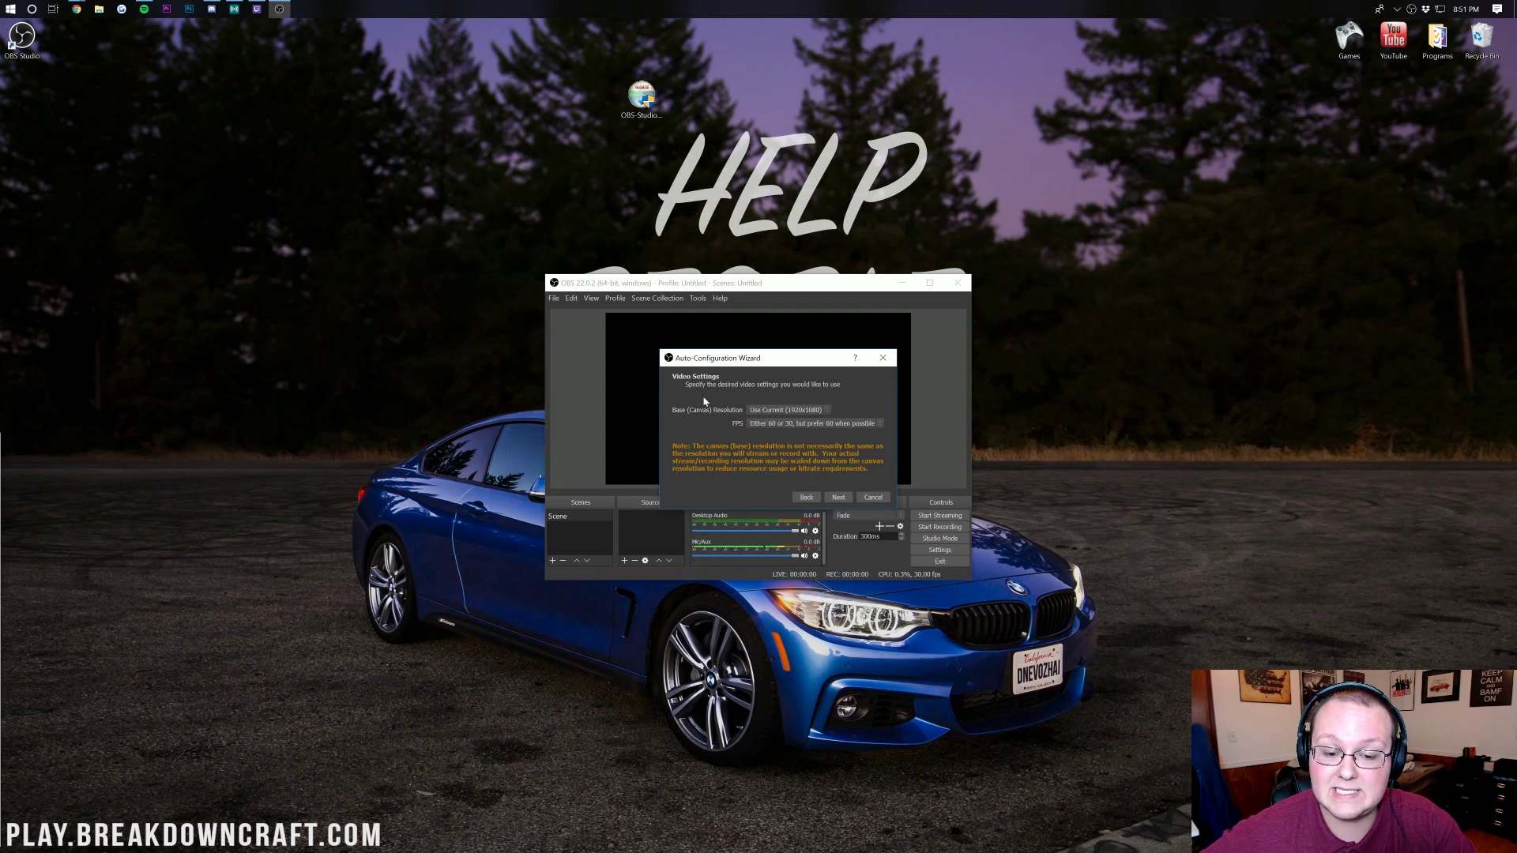
Keep the 1920x1080 canvas and 60 fps preference, run the test and apply the settings
{"action": "left_click", "coordinate": [760, 410]}
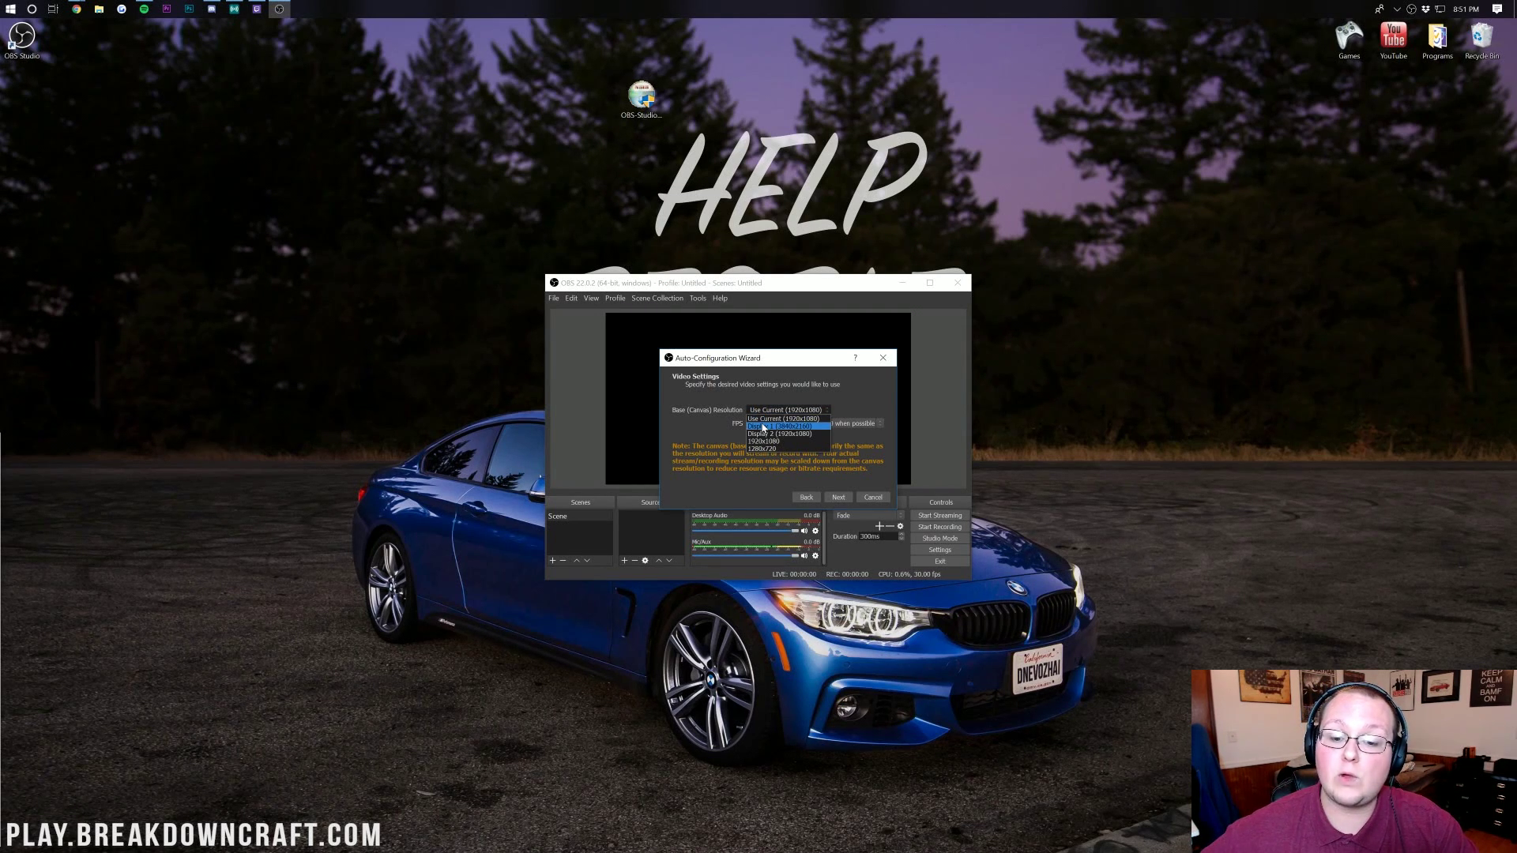
{"action": "left_click", "coordinate": [764, 421]}
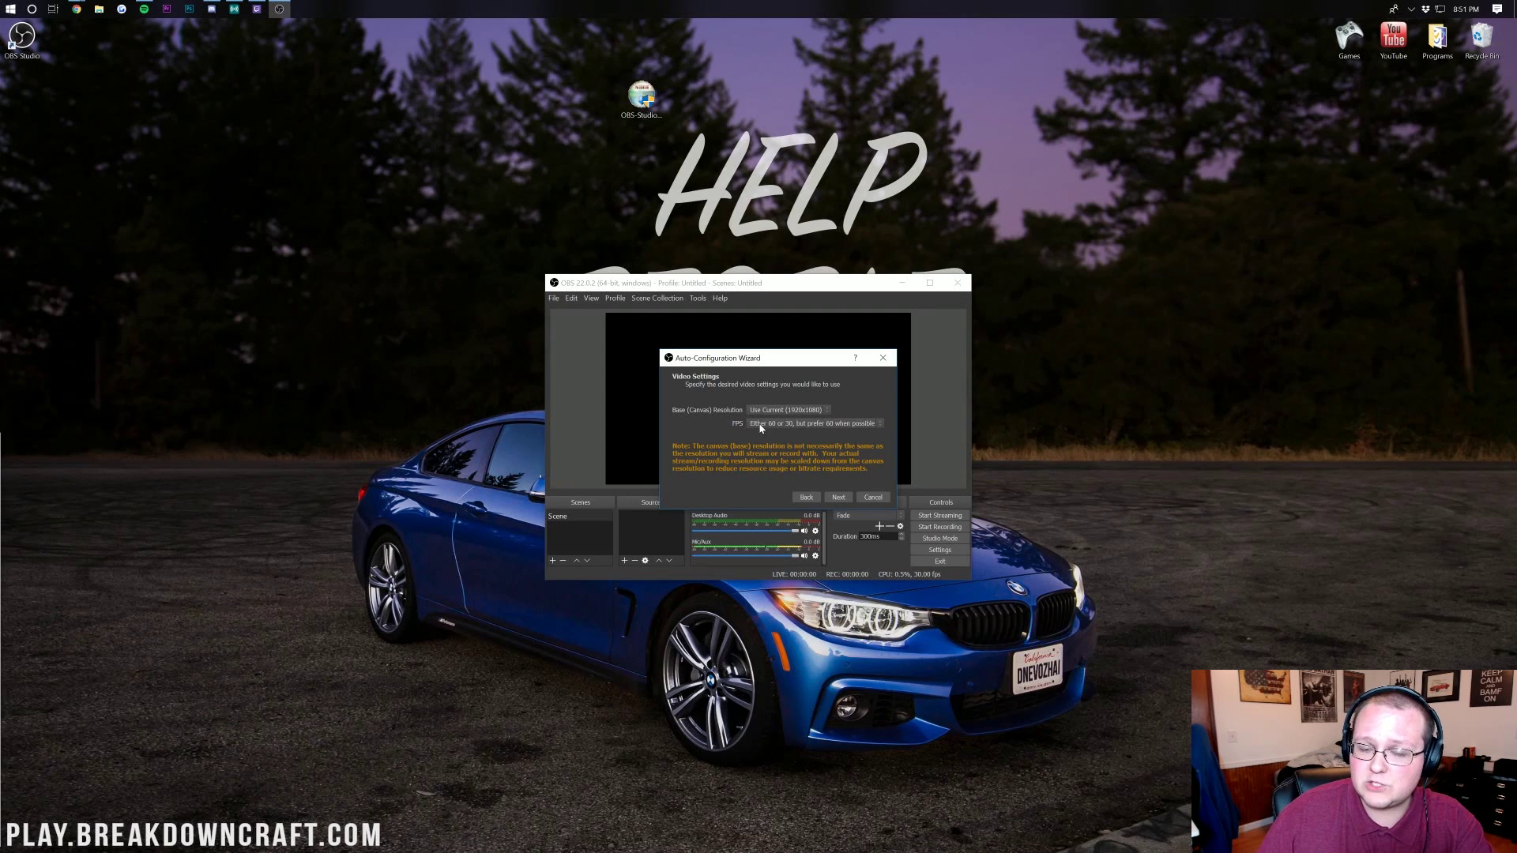
{"action": "left_click", "coordinate": [821, 425]}
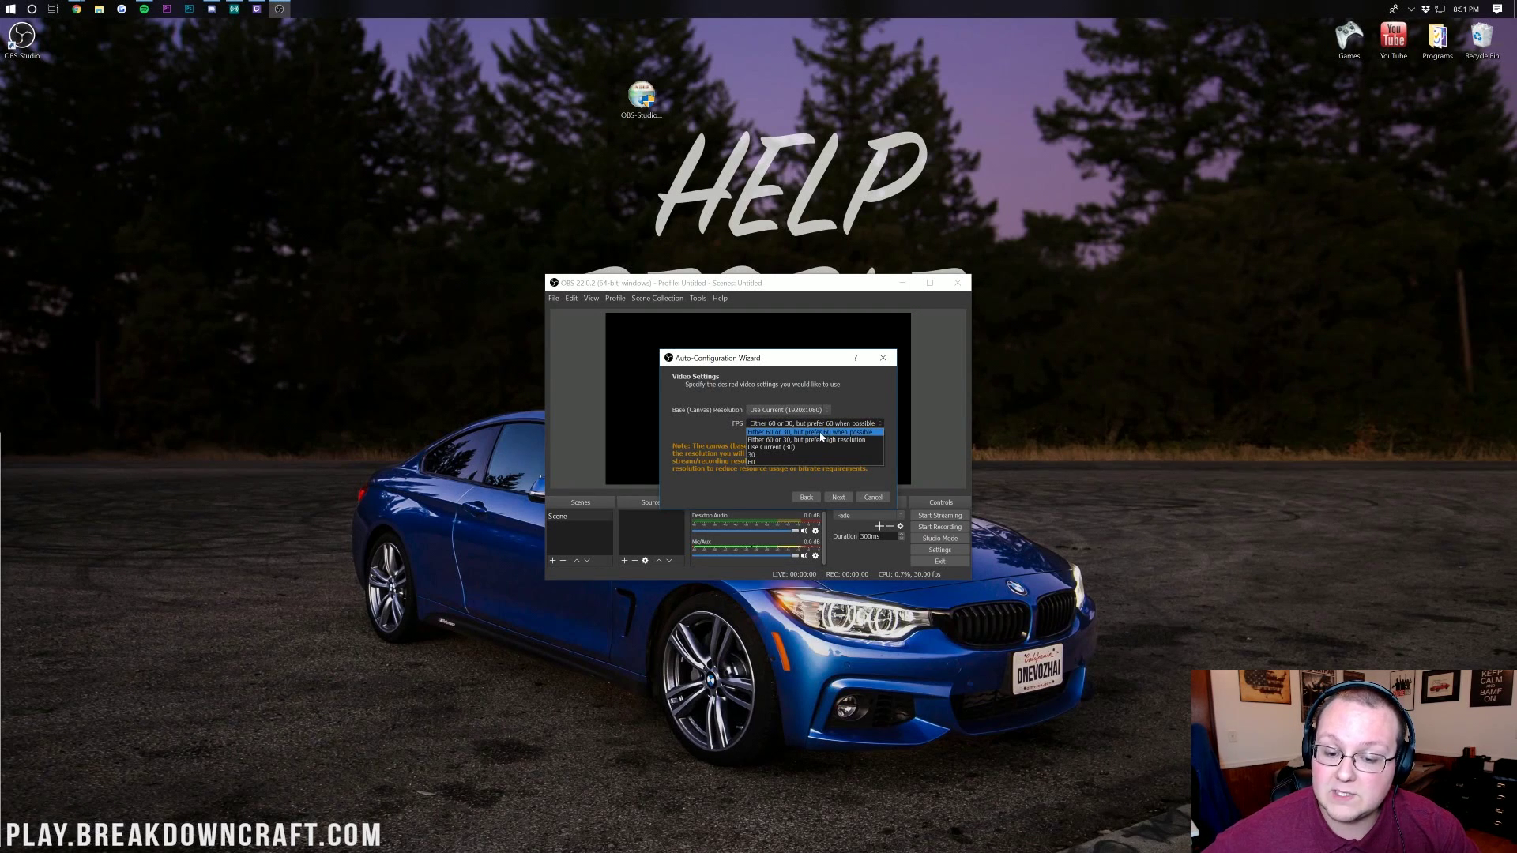
{"action": "left_click", "coordinate": [820, 433]}
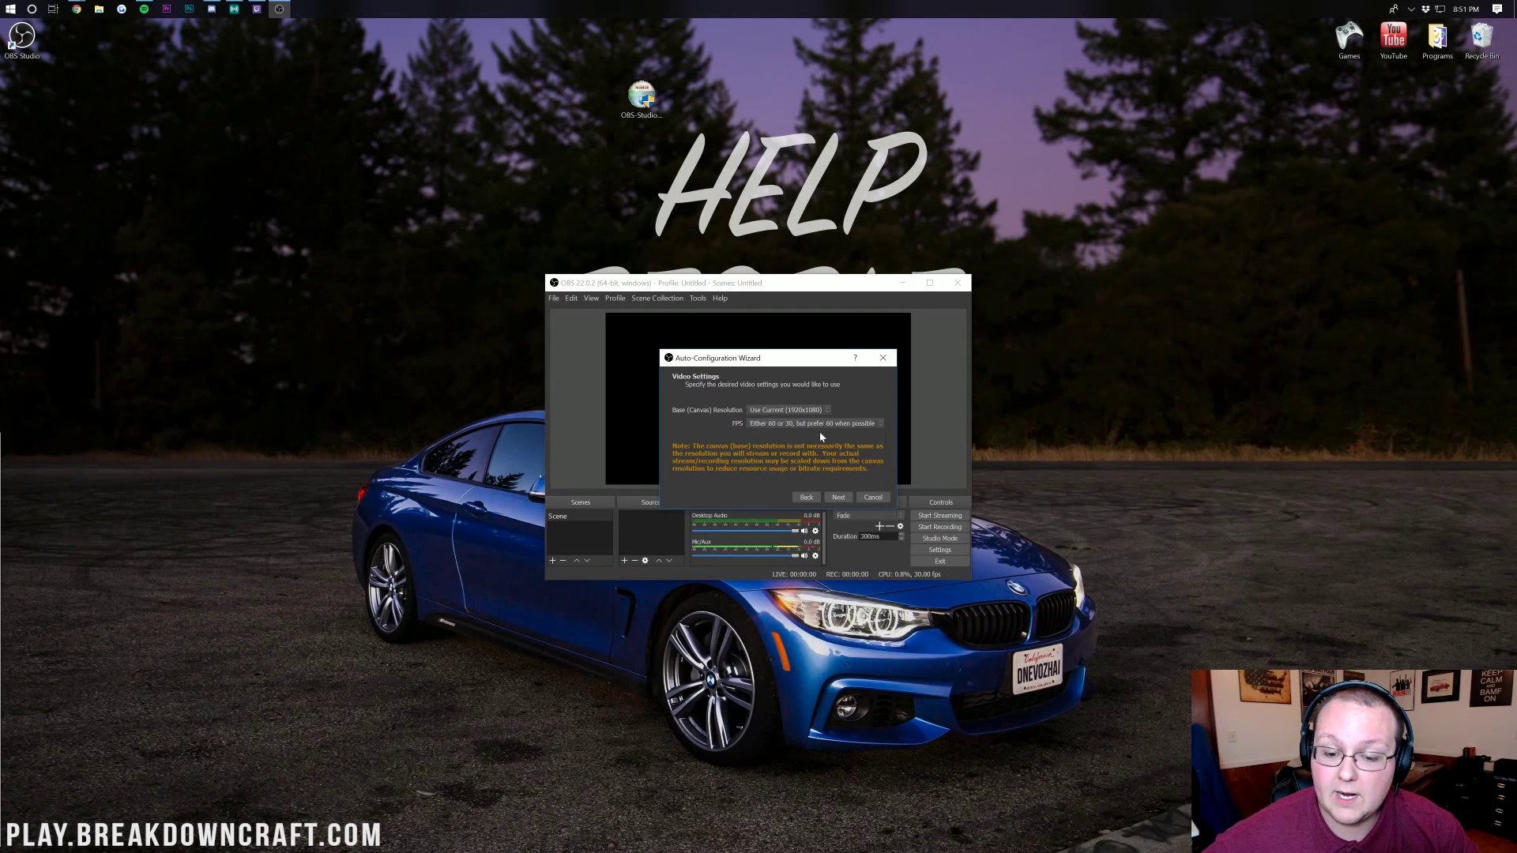
{"action": "left_click", "coordinate": [840, 500]}
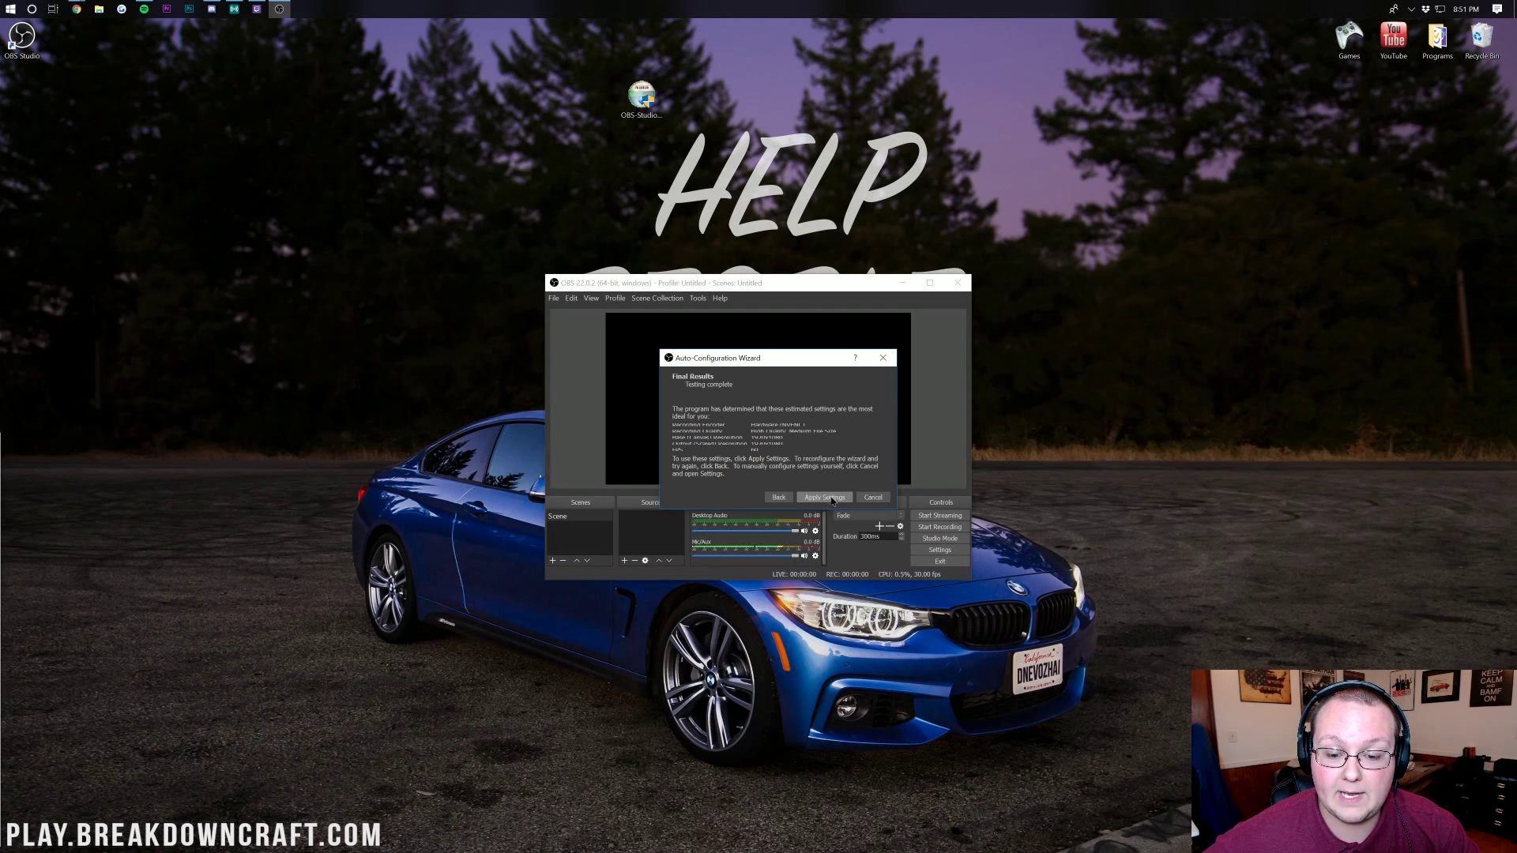
{"action": "left_click", "coordinate": [825, 498]}
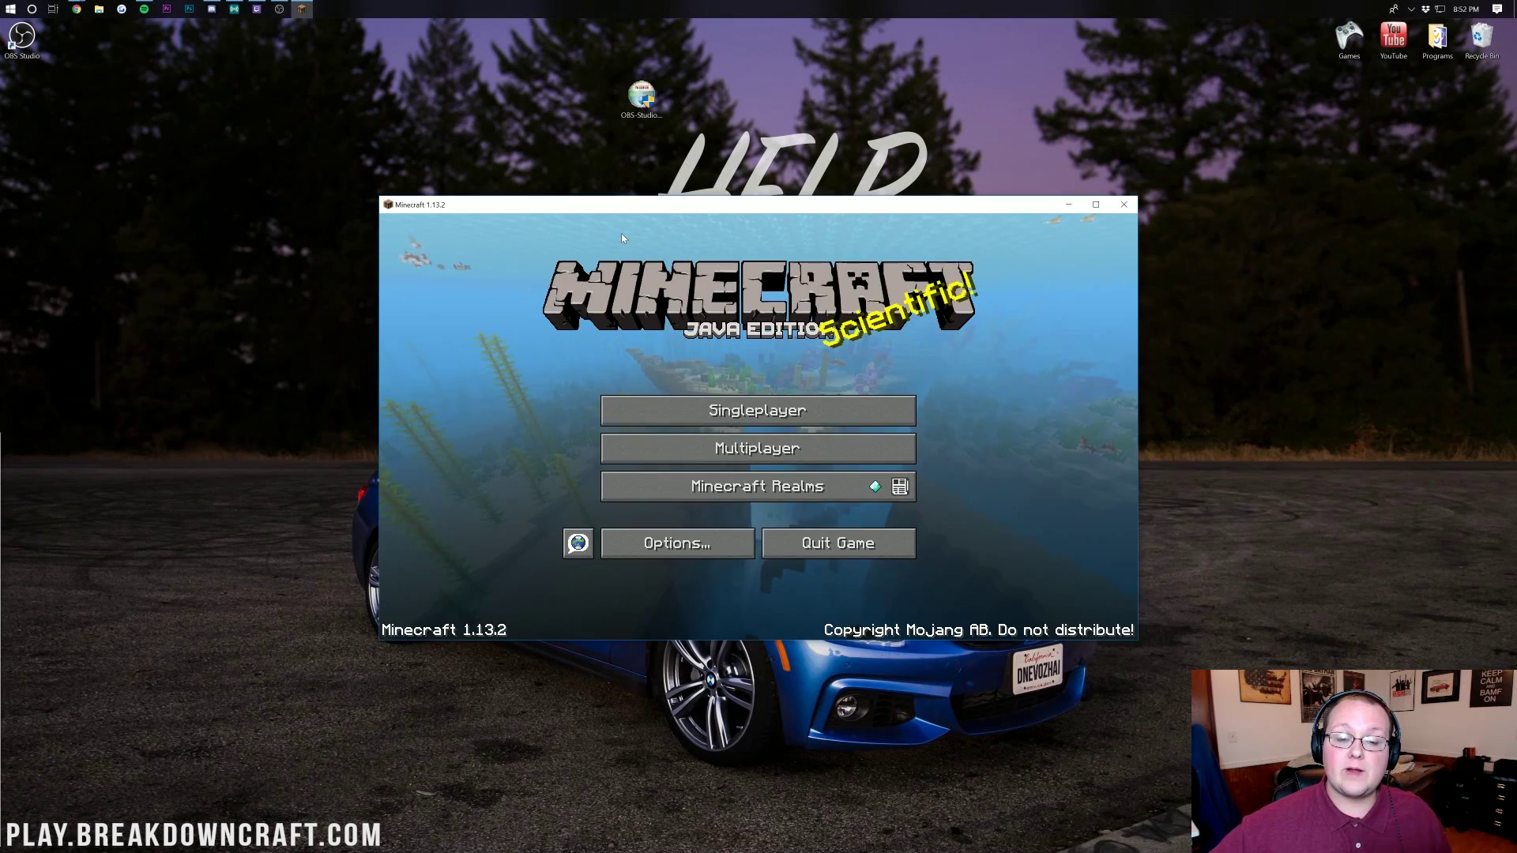
Place the Minecraft title screen window upper right and OBS Studio on the left
{"action": "left_click_drag", "start_coordinate": [612, 211], "coordinate": [955, 169]}
{"action": "left_click_drag", "start_coordinate": [578, 290], "coordinate": [233, 211]}
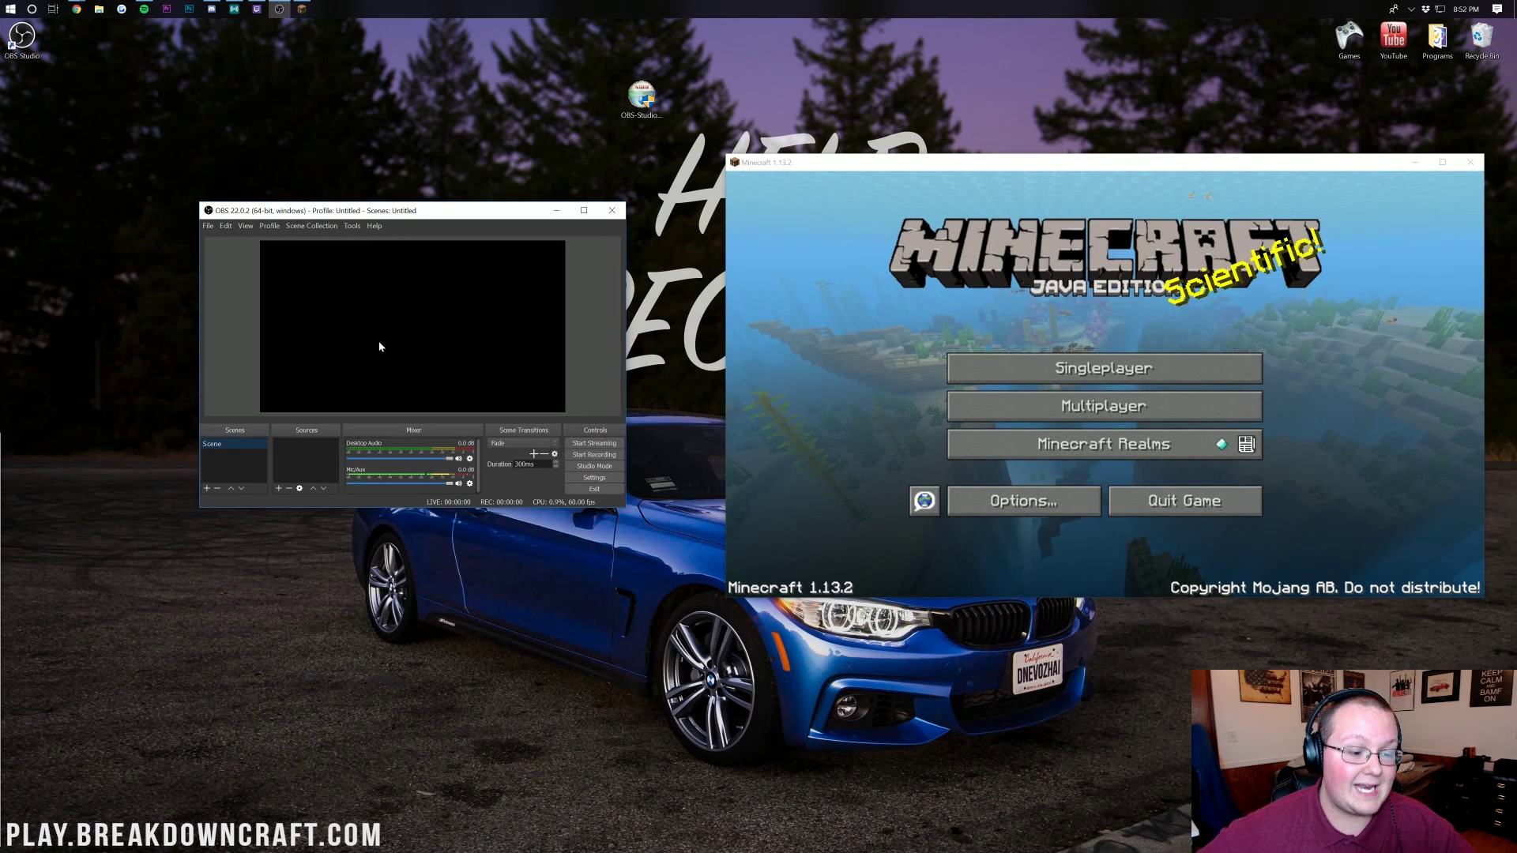
Add a Game Capture source named 'Minecraft'
{"action": "left_click", "coordinate": [278, 489]}
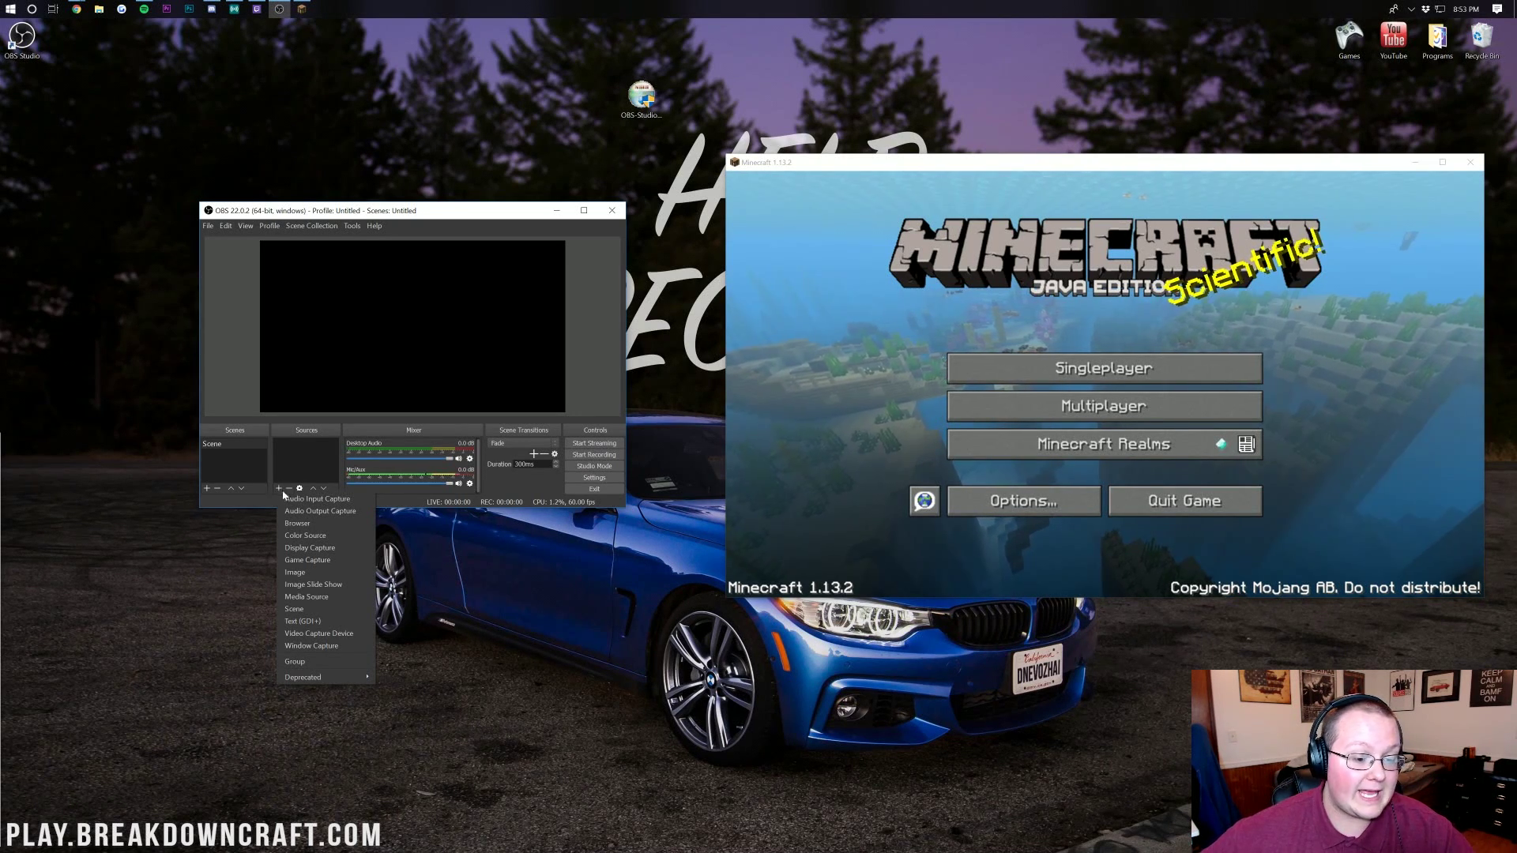
{"action": "left_click", "coordinate": [319, 560]}
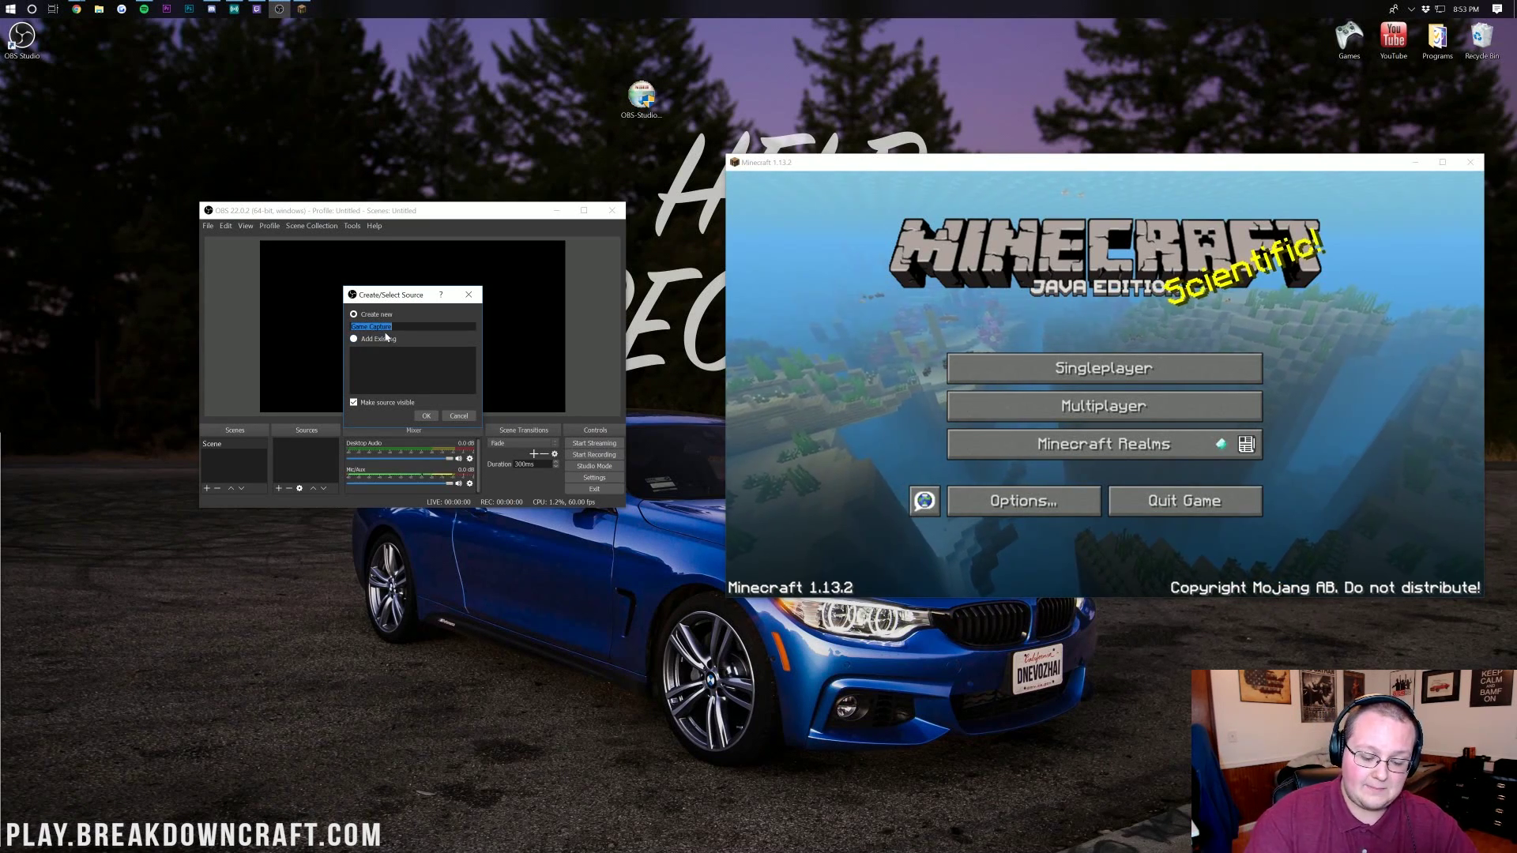
{"action": "type", "text": "Minecraft"}
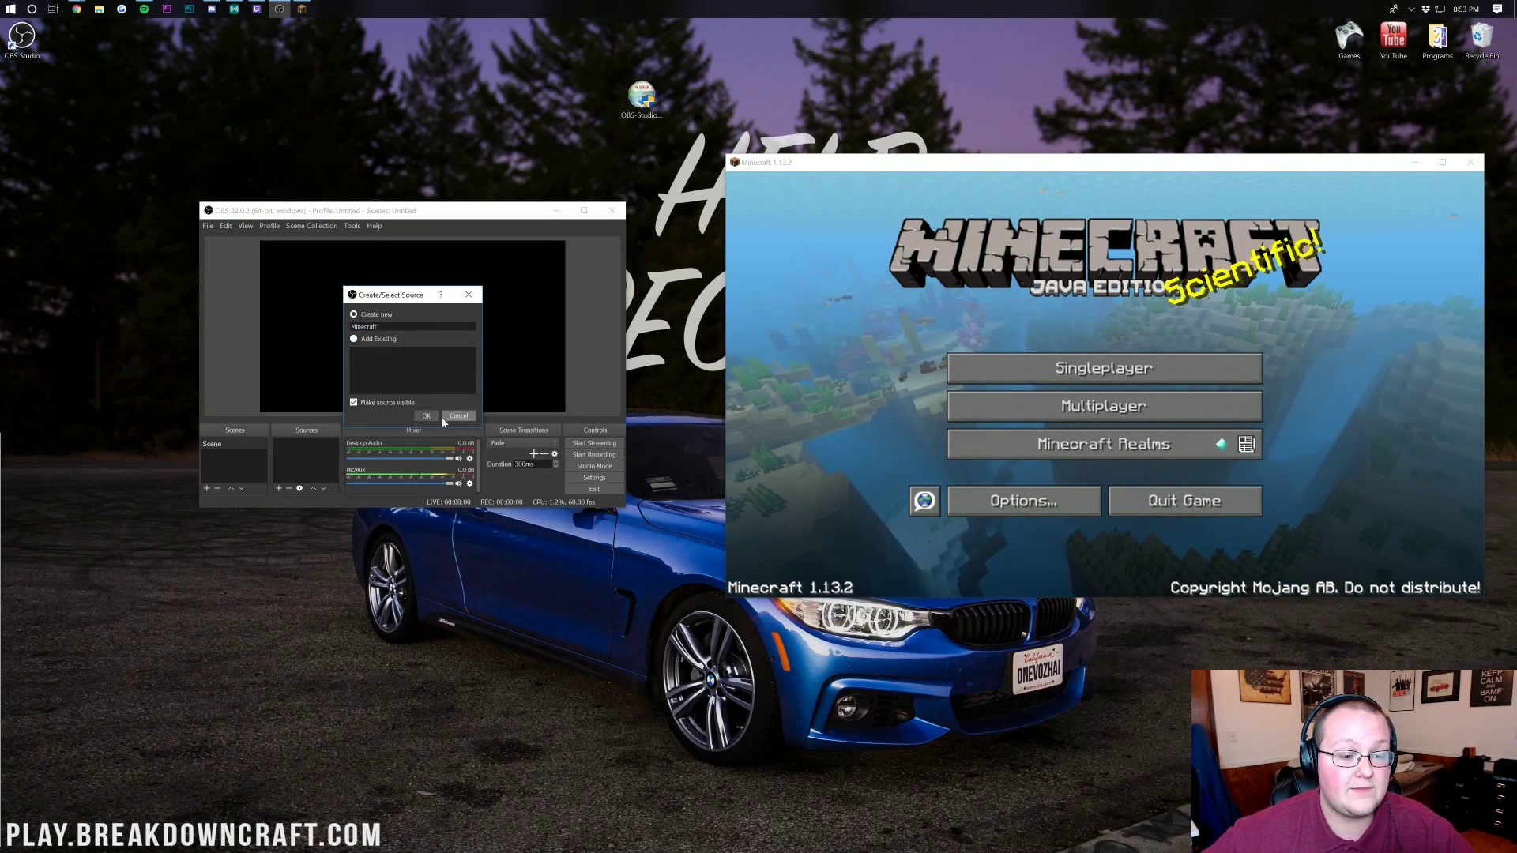
{"action": "left_click", "coordinate": [425, 416]}
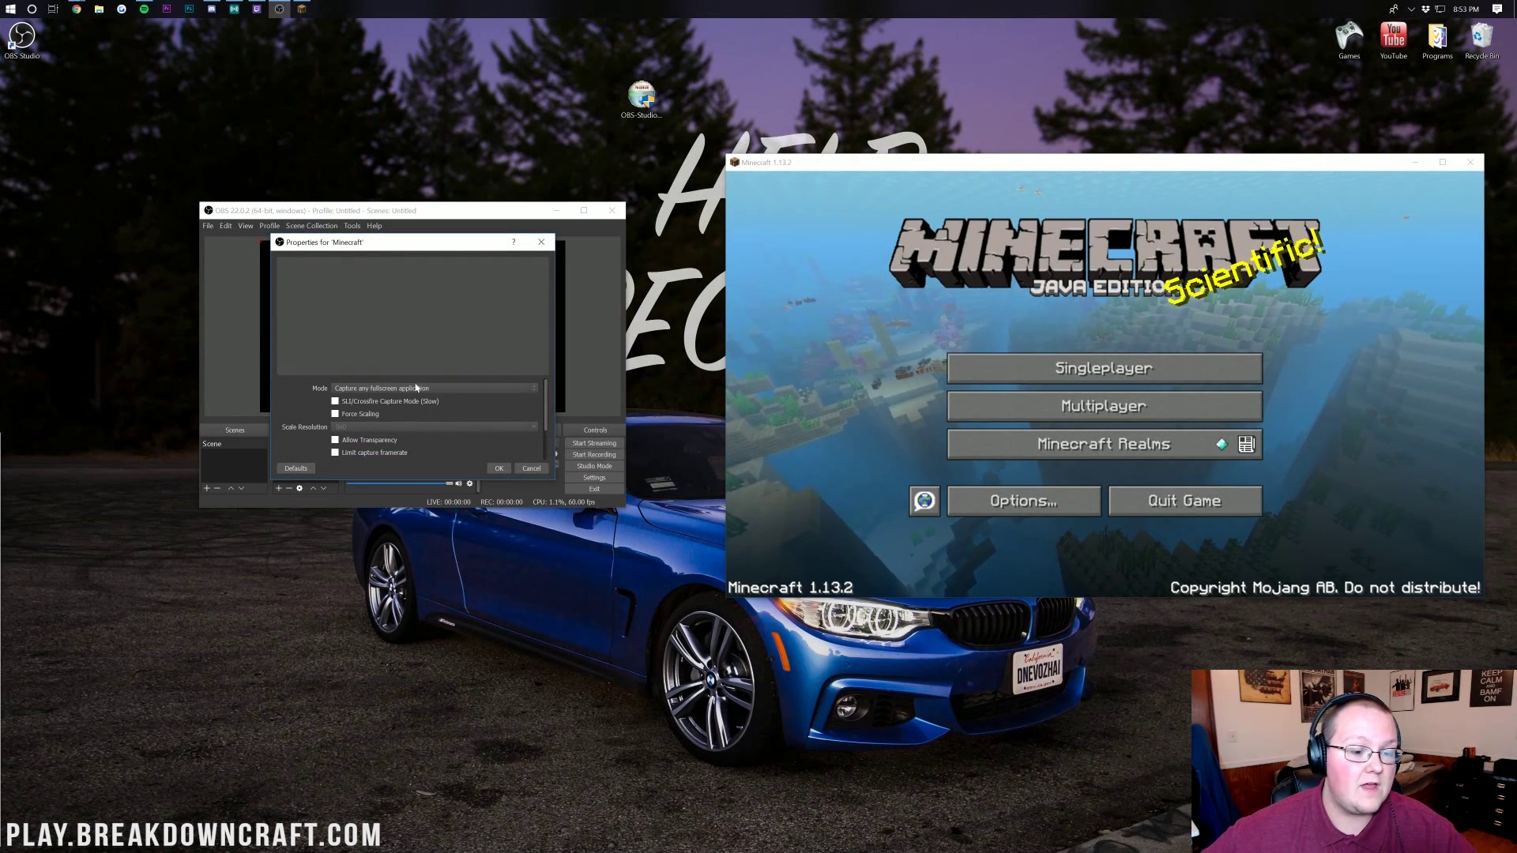
Set the capture mode to a specific window, the javaw Minecraft 1.13.2 window
{"action": "left_click", "coordinate": [369, 388]}
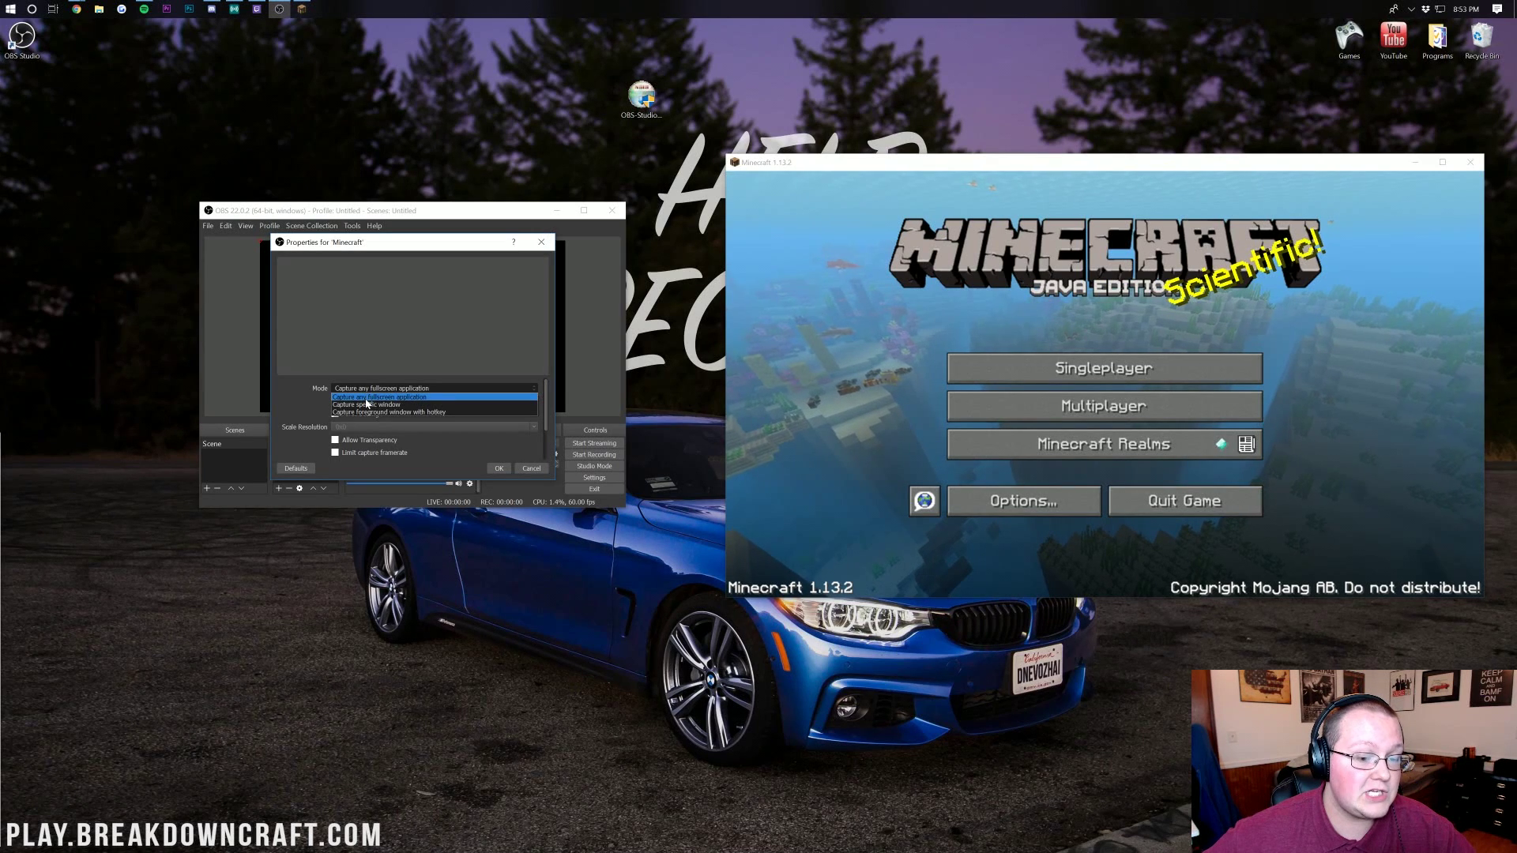
{"action": "left_click", "coordinate": [366, 404]}
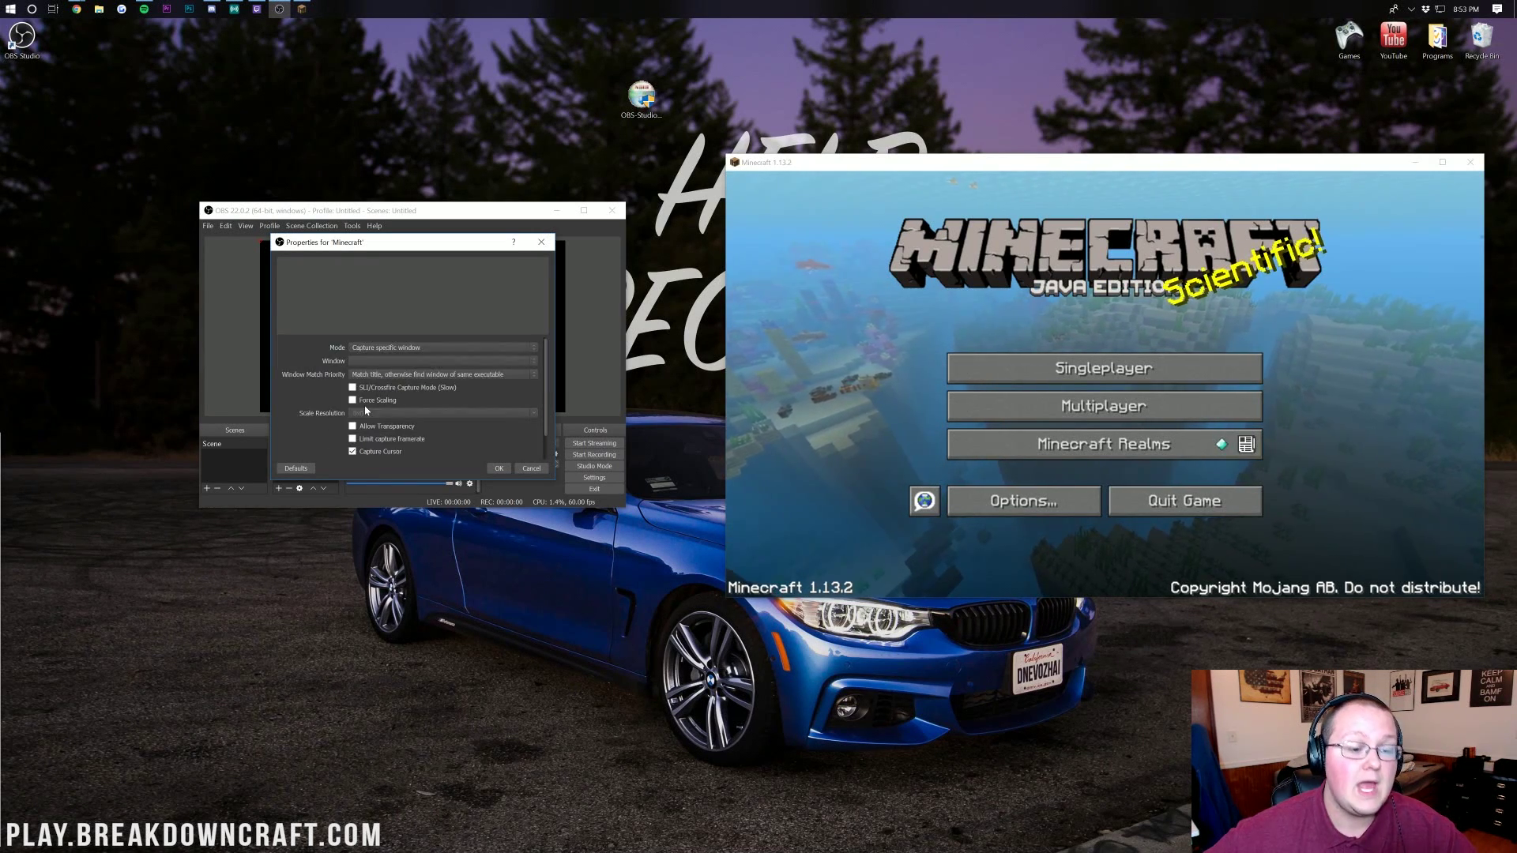
{"action": "left_click", "coordinate": [388, 361]}
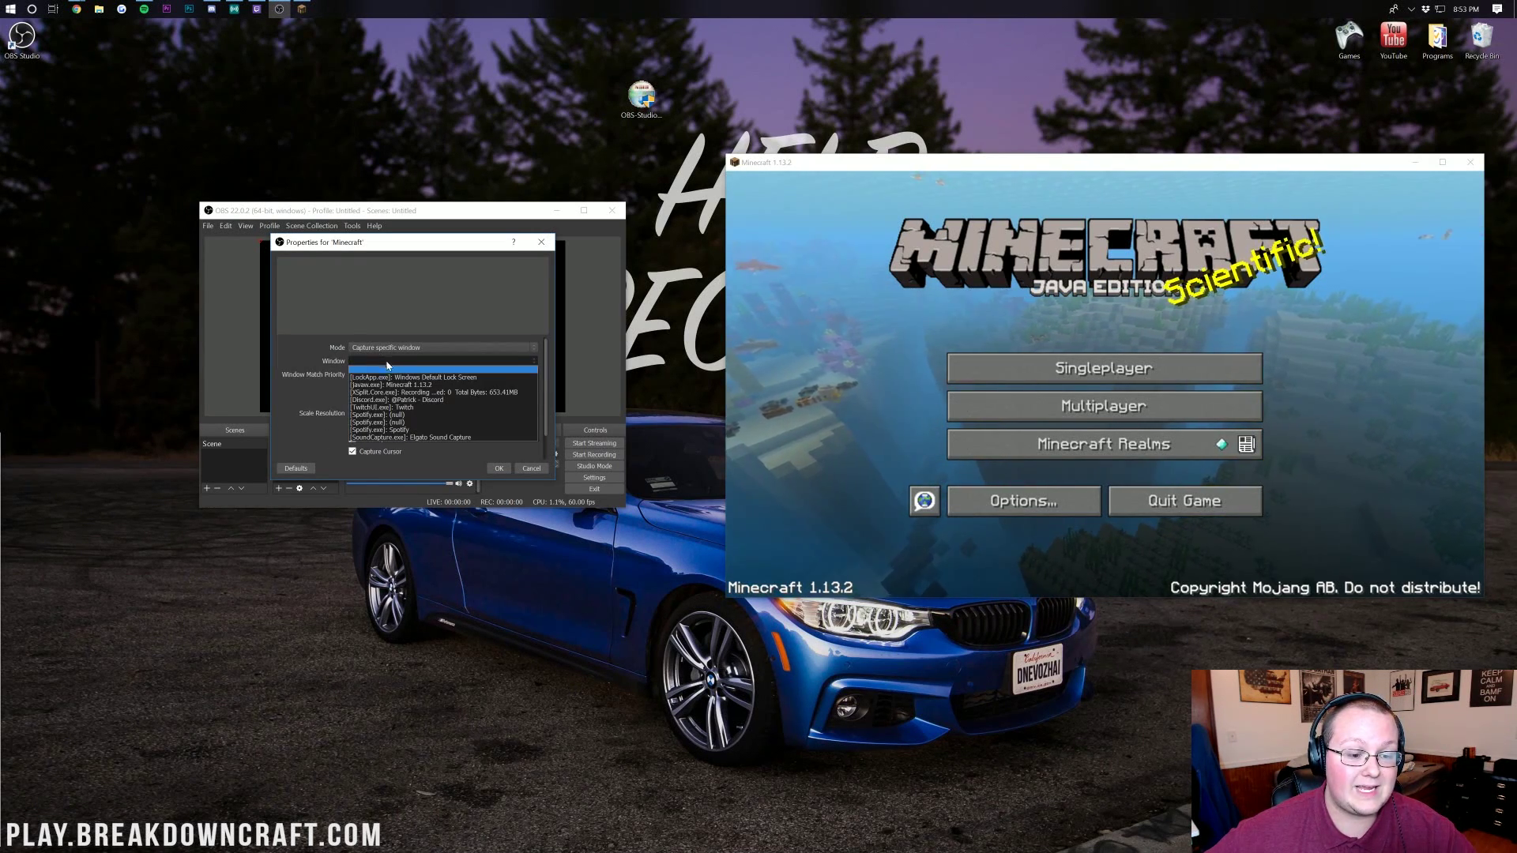
{"action": "left_click", "coordinate": [419, 386]}
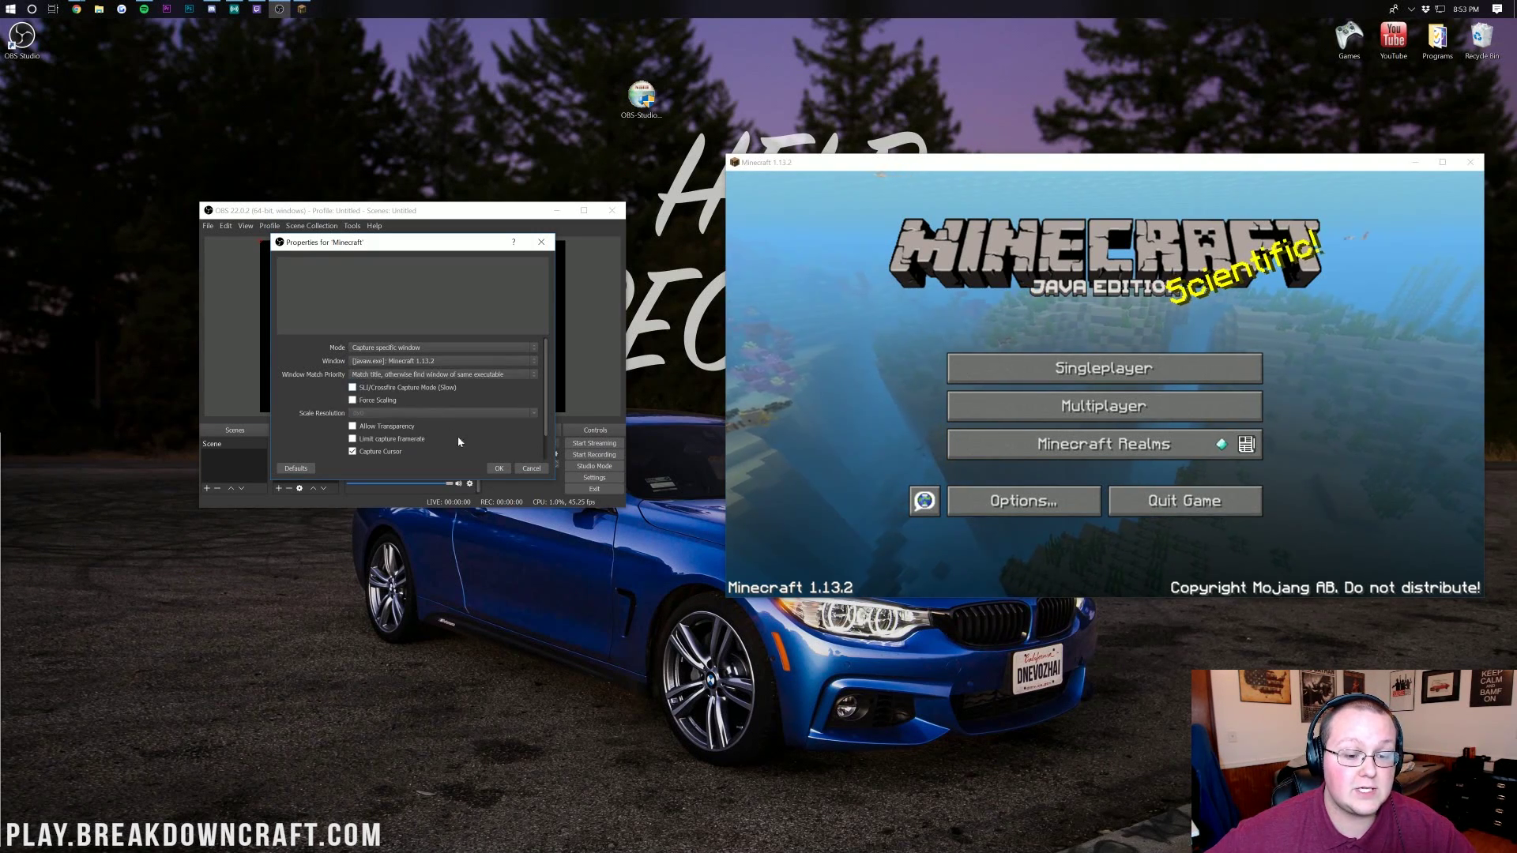
{"action": "left_click", "coordinate": [497, 468]}
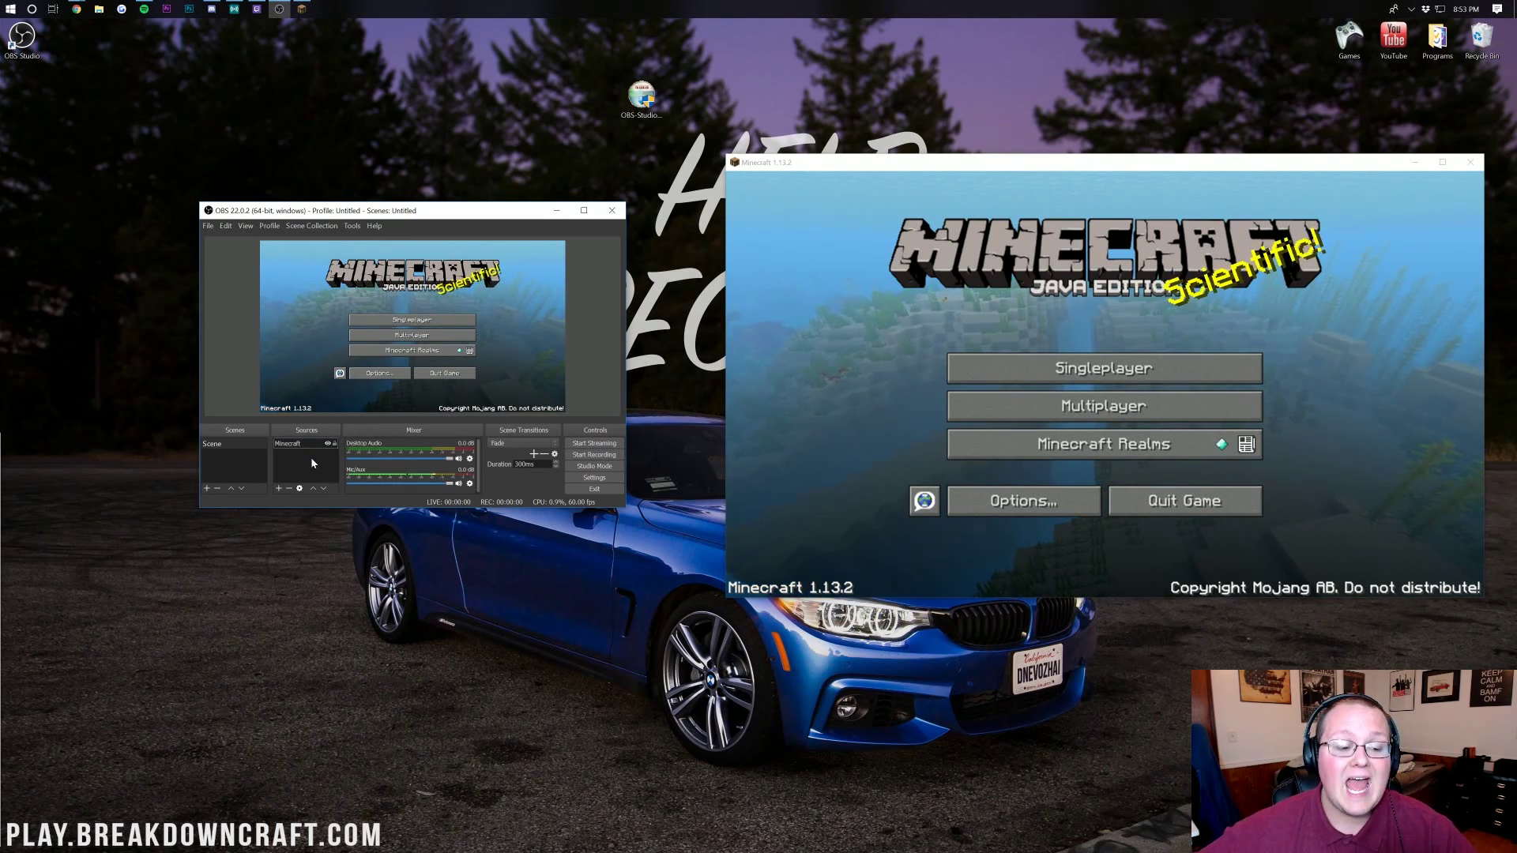
Create a Video Capture Device source and open its Logitech HD Pro Webcam C920 properties
{"action": "left_click", "coordinate": [277, 490]}
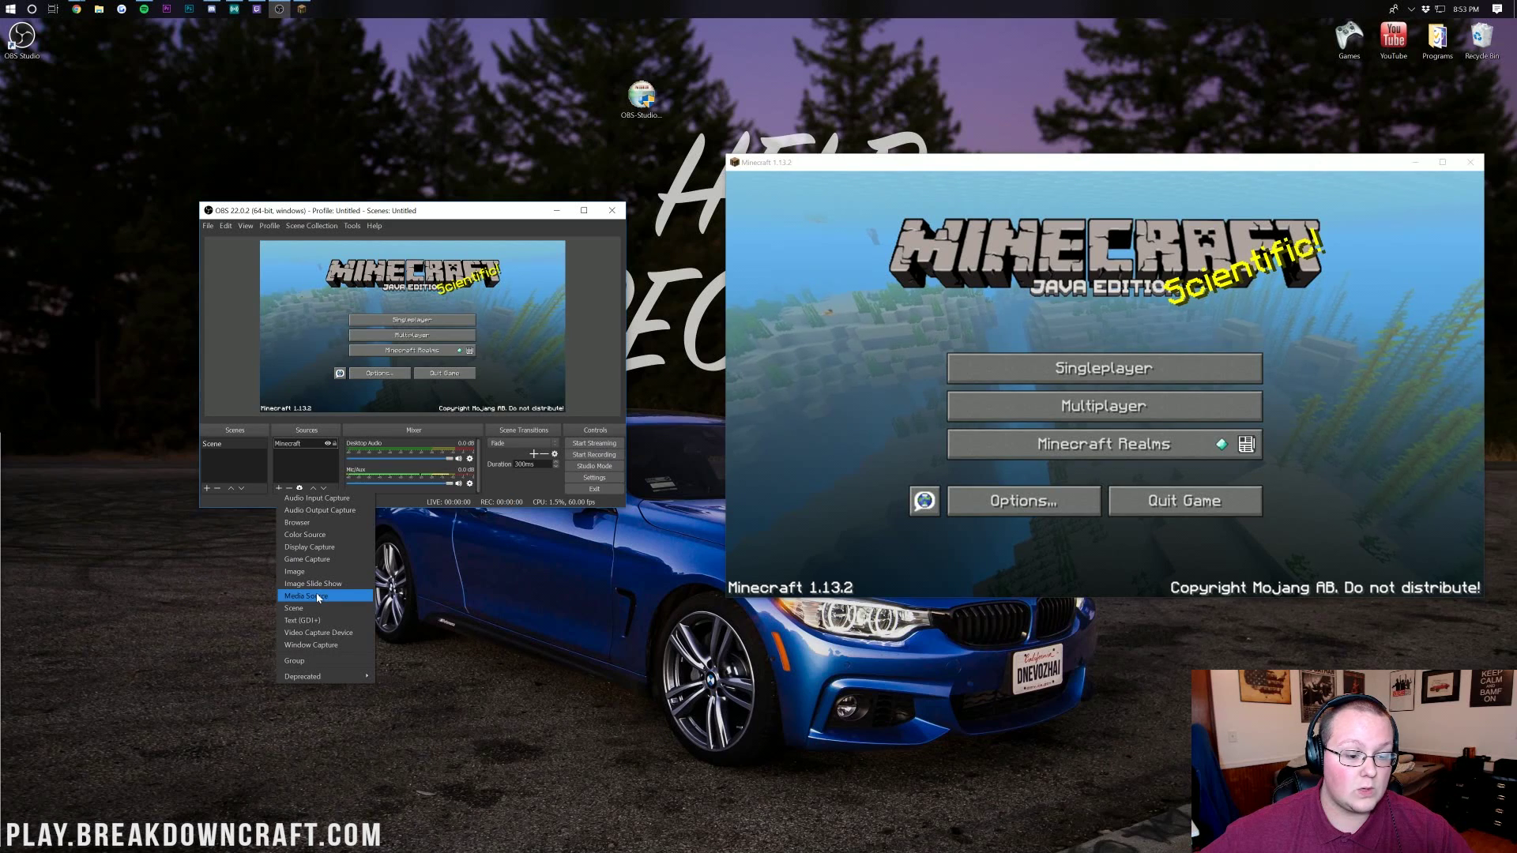
{"action": "left_click", "coordinate": [330, 633]}
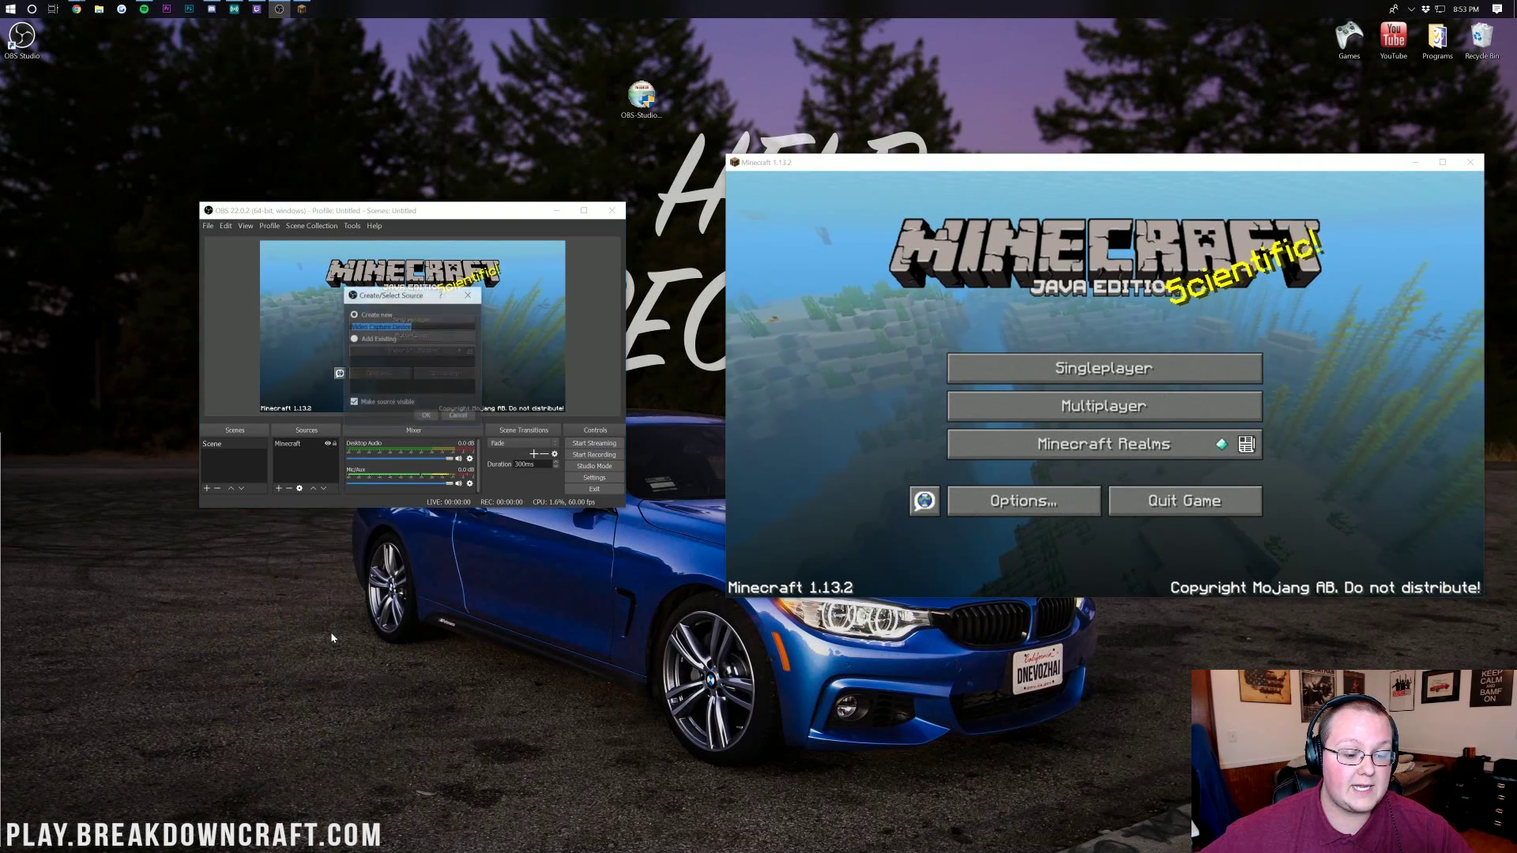
{"action": "left_click", "coordinate": [426, 415]}
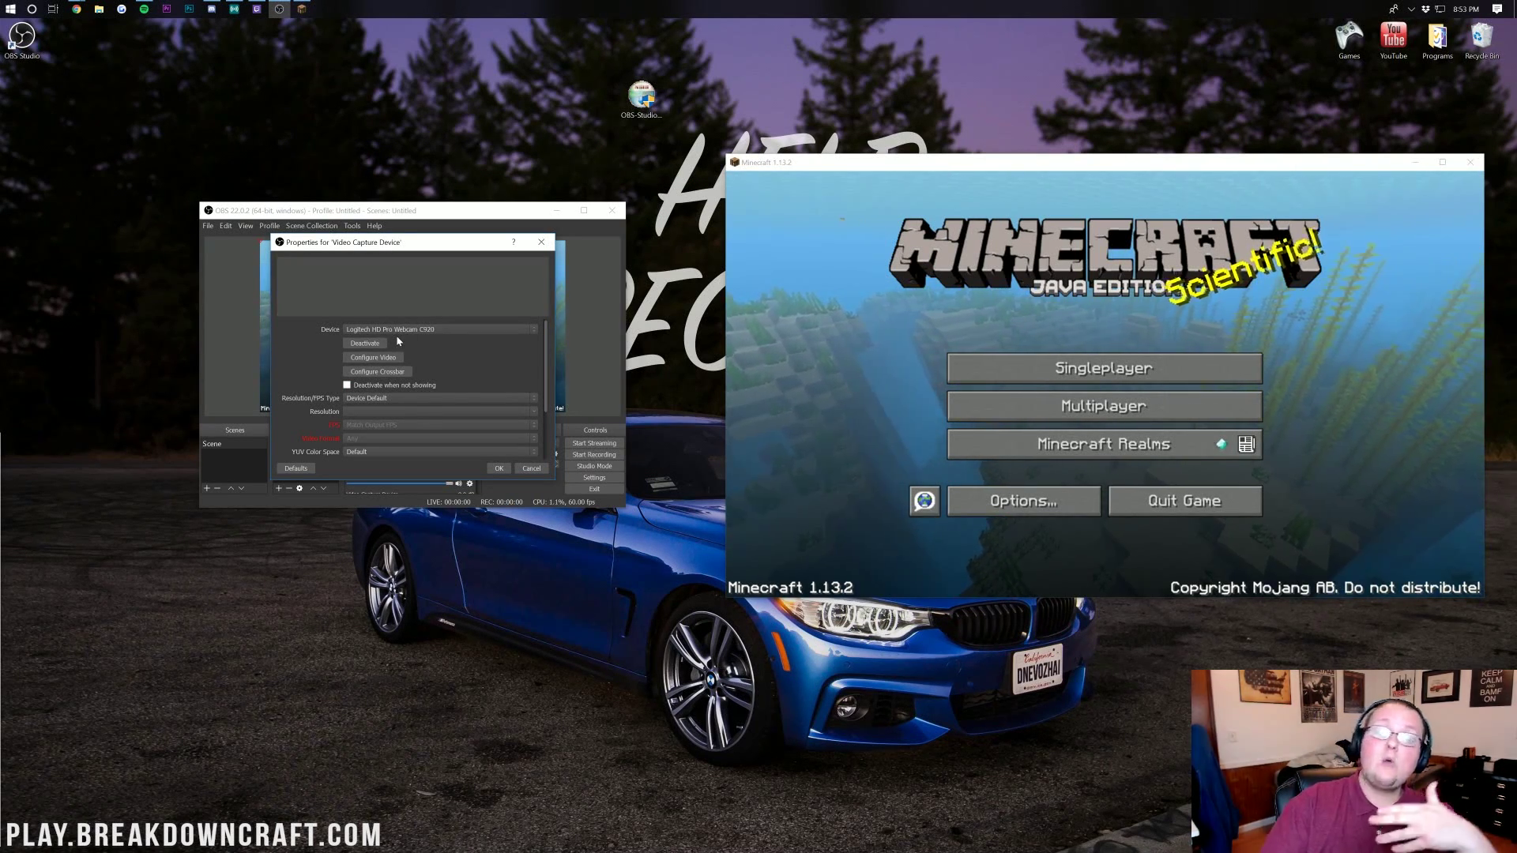
Accept the webcam source properties, then record a roughly 10-second test clip
{"action": "left_click", "coordinate": [531, 468]}
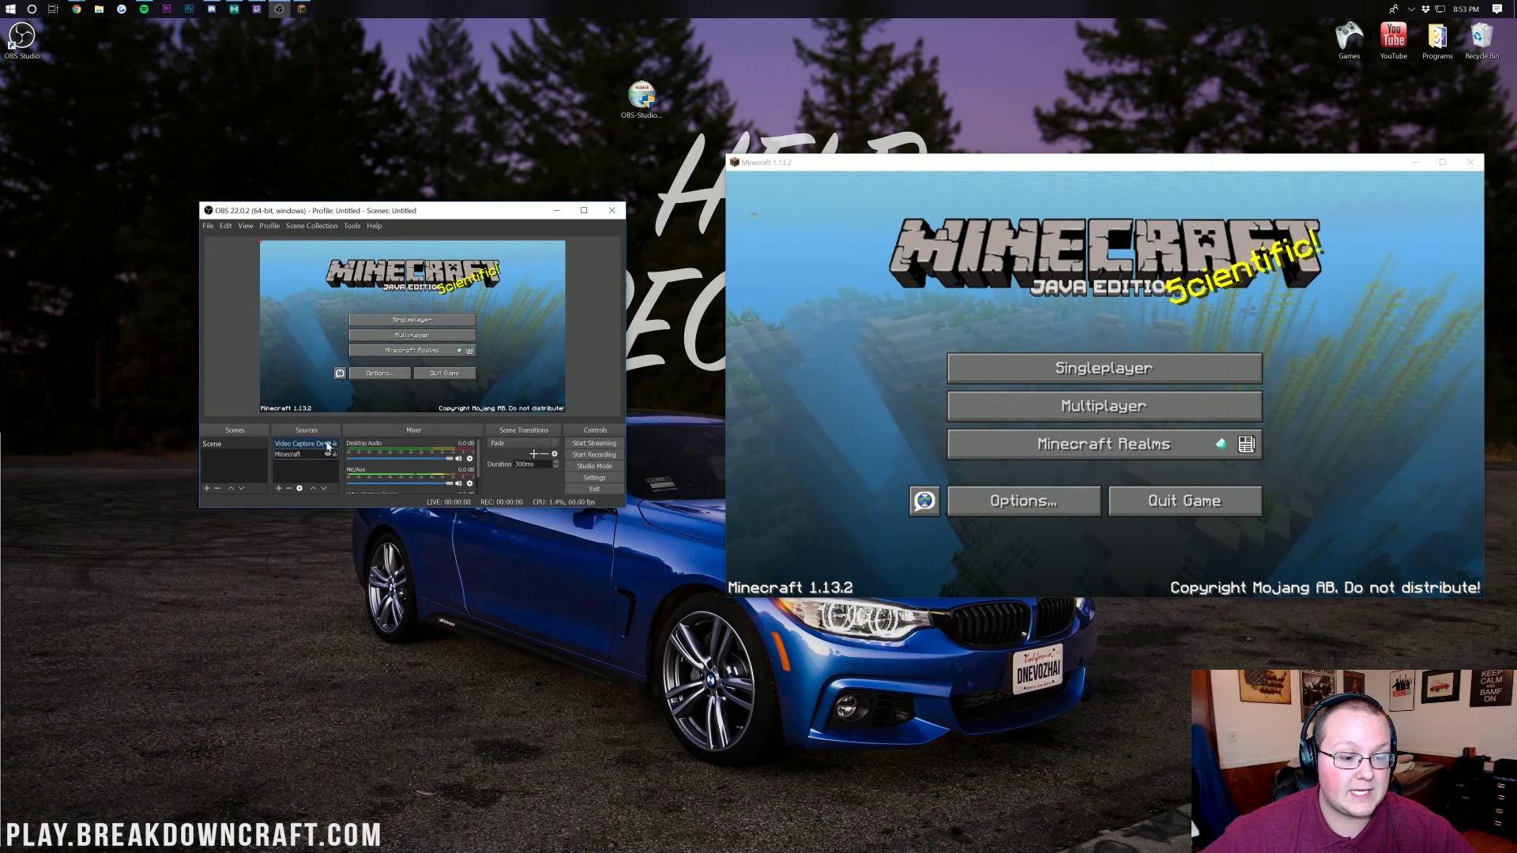
{"action": "left_click", "coordinate": [290, 477]}
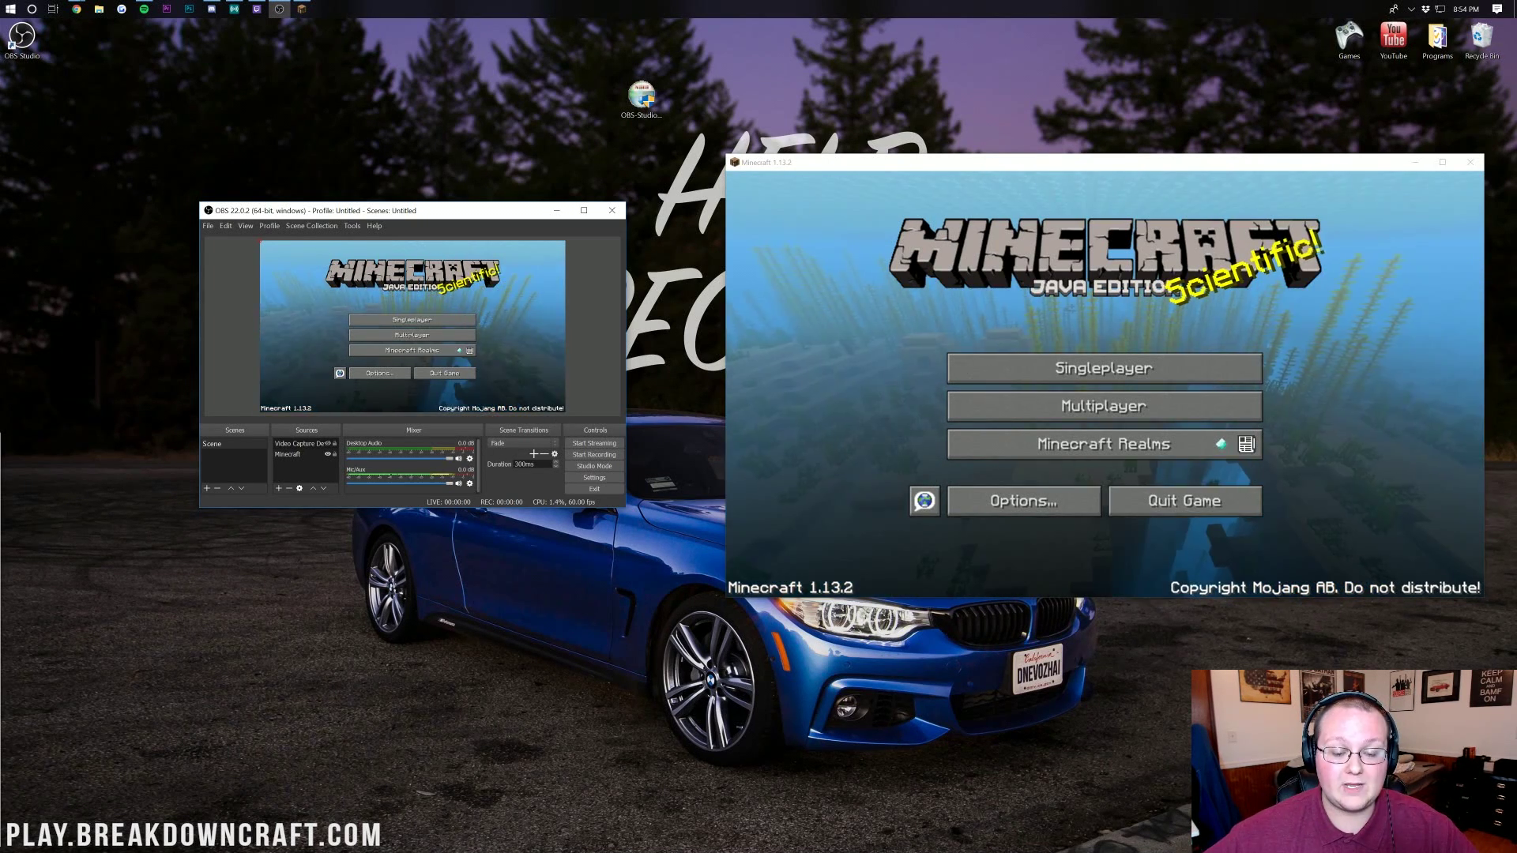
{"action": "left_click", "coordinate": [570, 456]}
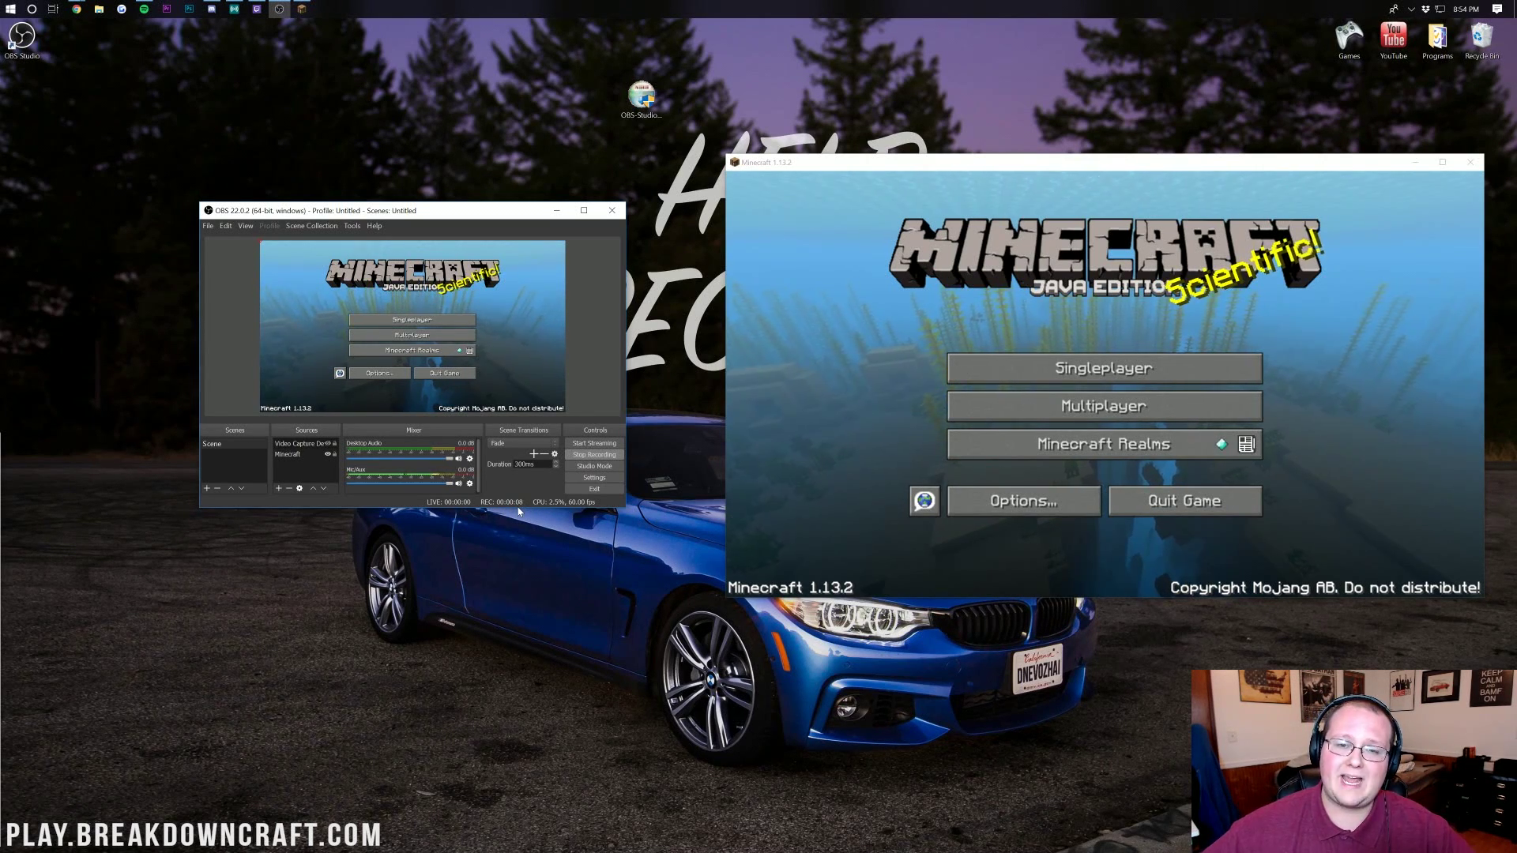
{"action": "left_click", "coordinate": [575, 456]}
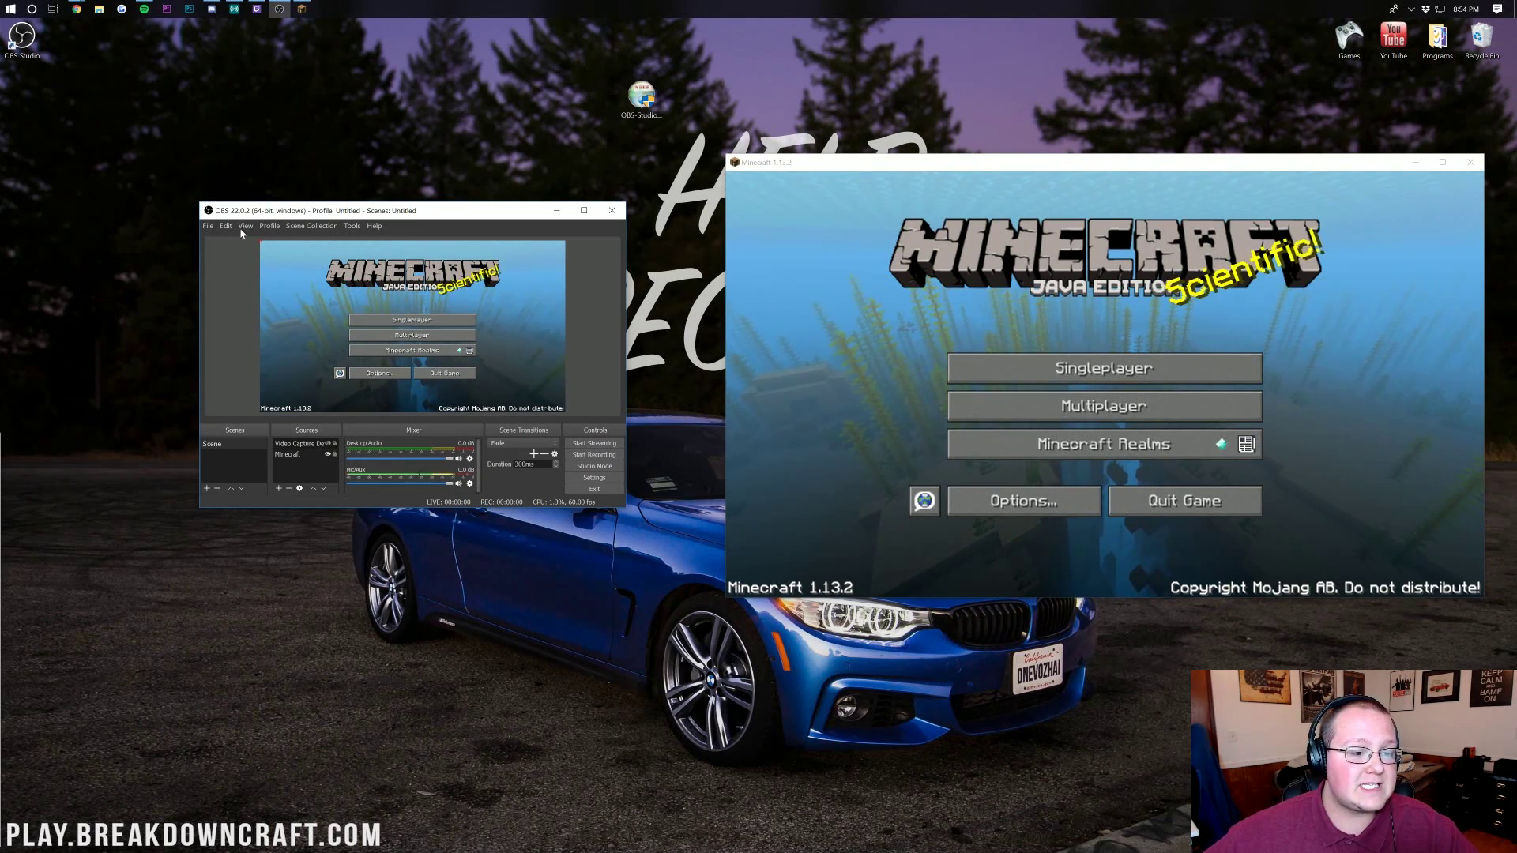
Check the Output recording path D:\Windows Folders\Videos in Settings, then open File Explorer
{"action": "left_click", "coordinate": [209, 226]}
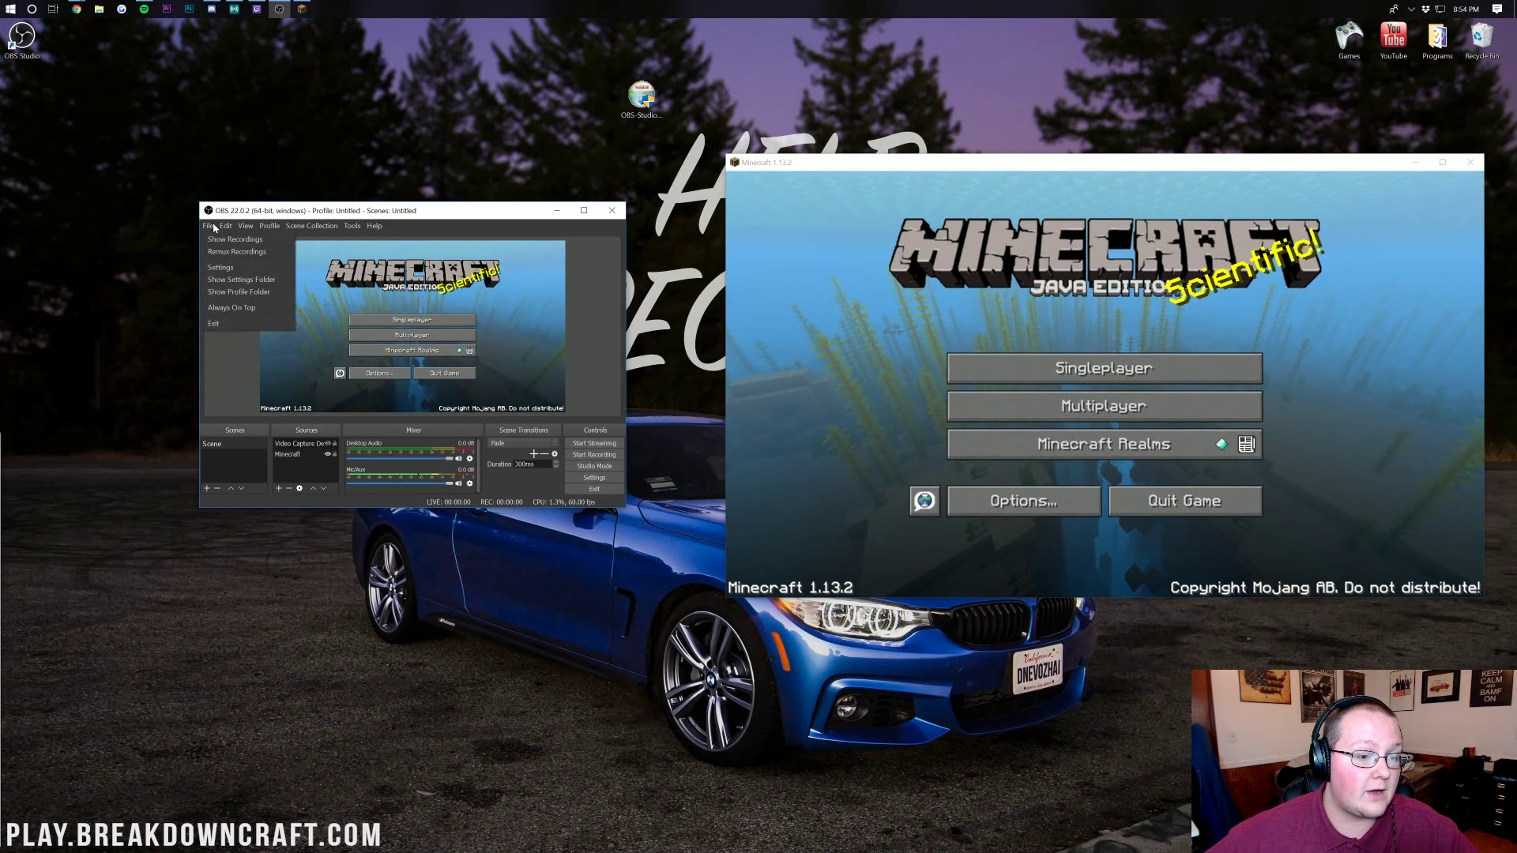
{"action": "left_click", "coordinate": [221, 268]}
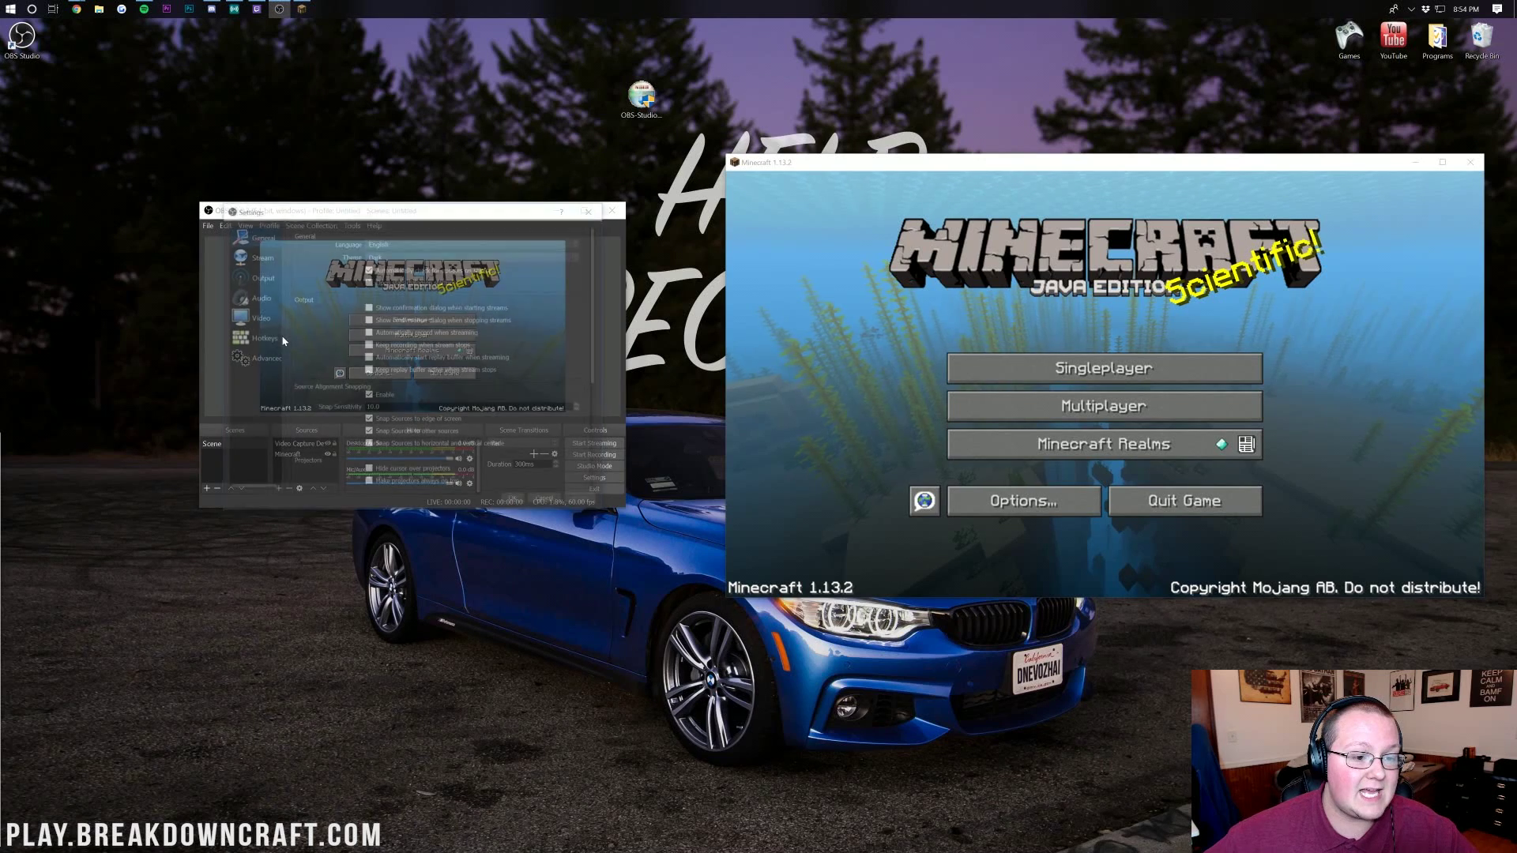
{"action": "left_click", "coordinate": [261, 276]}
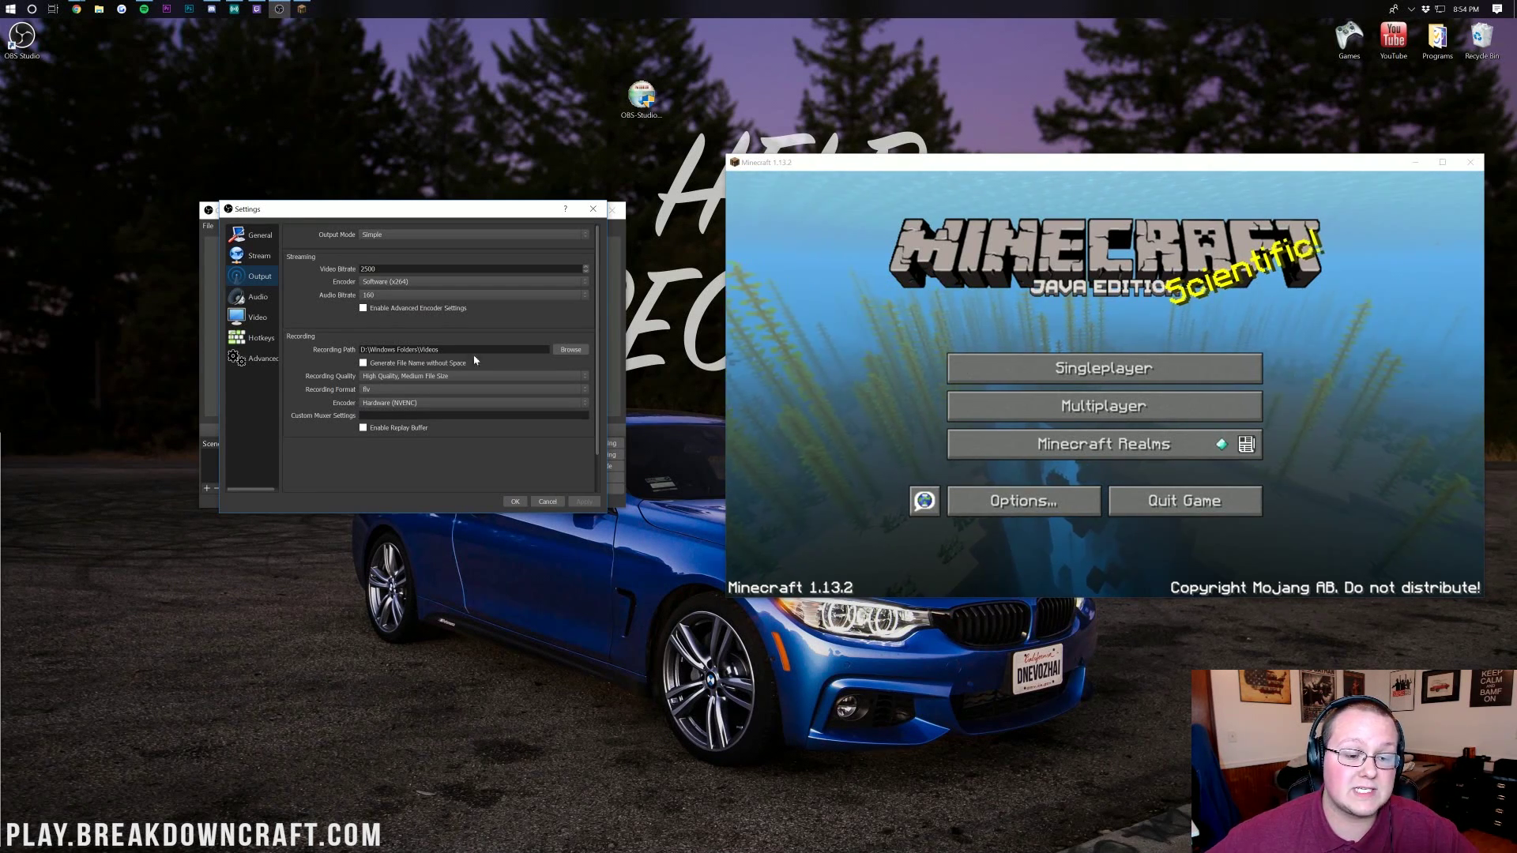
{"action": "left_click", "coordinate": [570, 350]}
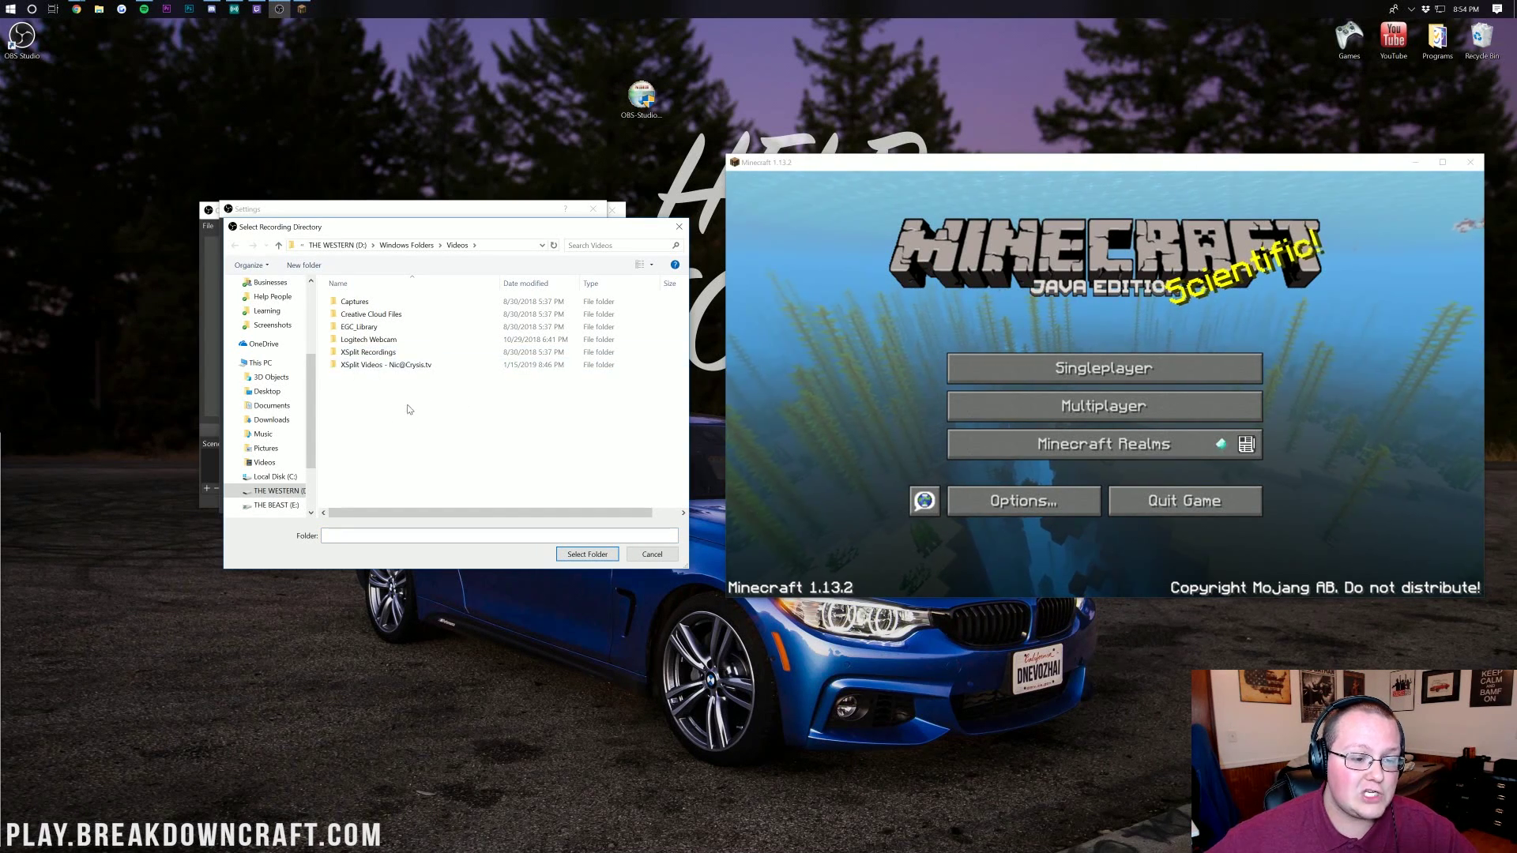
{"action": "left_click", "coordinate": [520, 207]}
{"action": "key", "text": "Escape"}
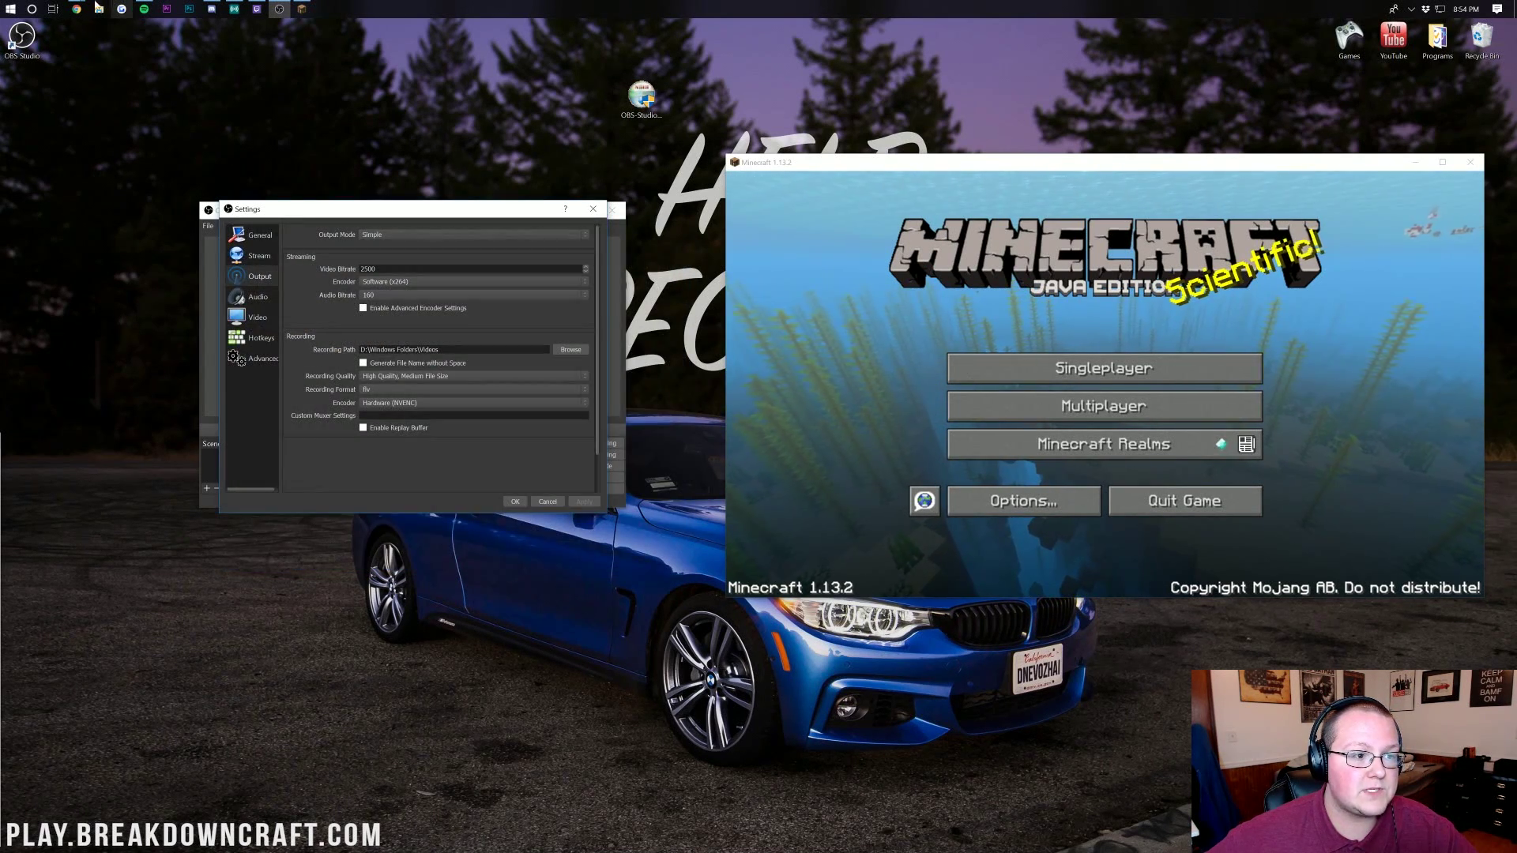
{"action": "key", "text": "super+e"}
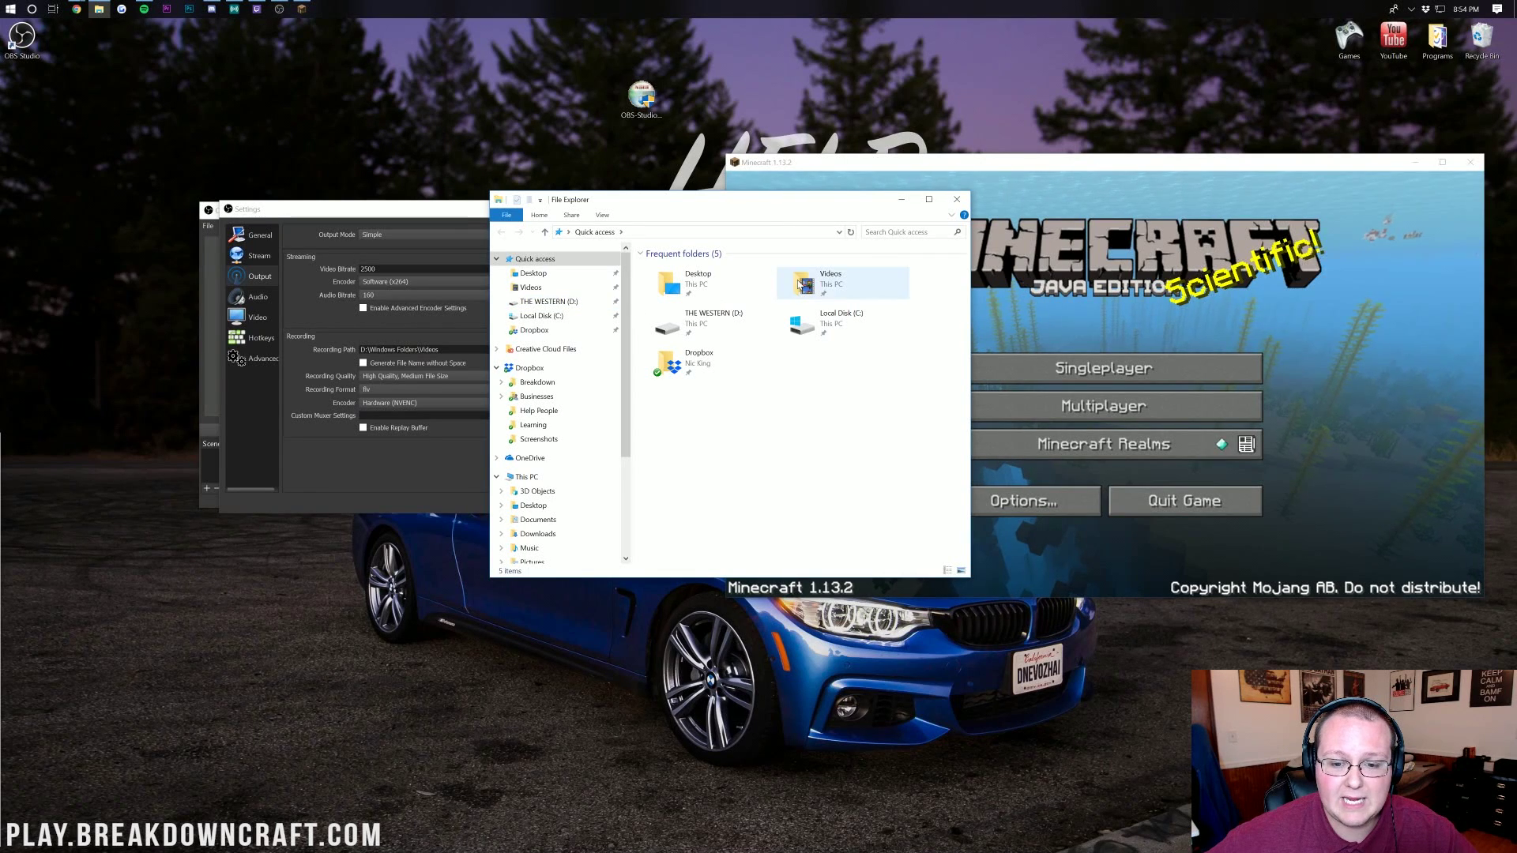
{"action": "double_click", "coordinate": [805, 283]}
{"action": "left_click", "coordinate": [735, 390]}
{"action": "left_click", "coordinate": [419, 471]}
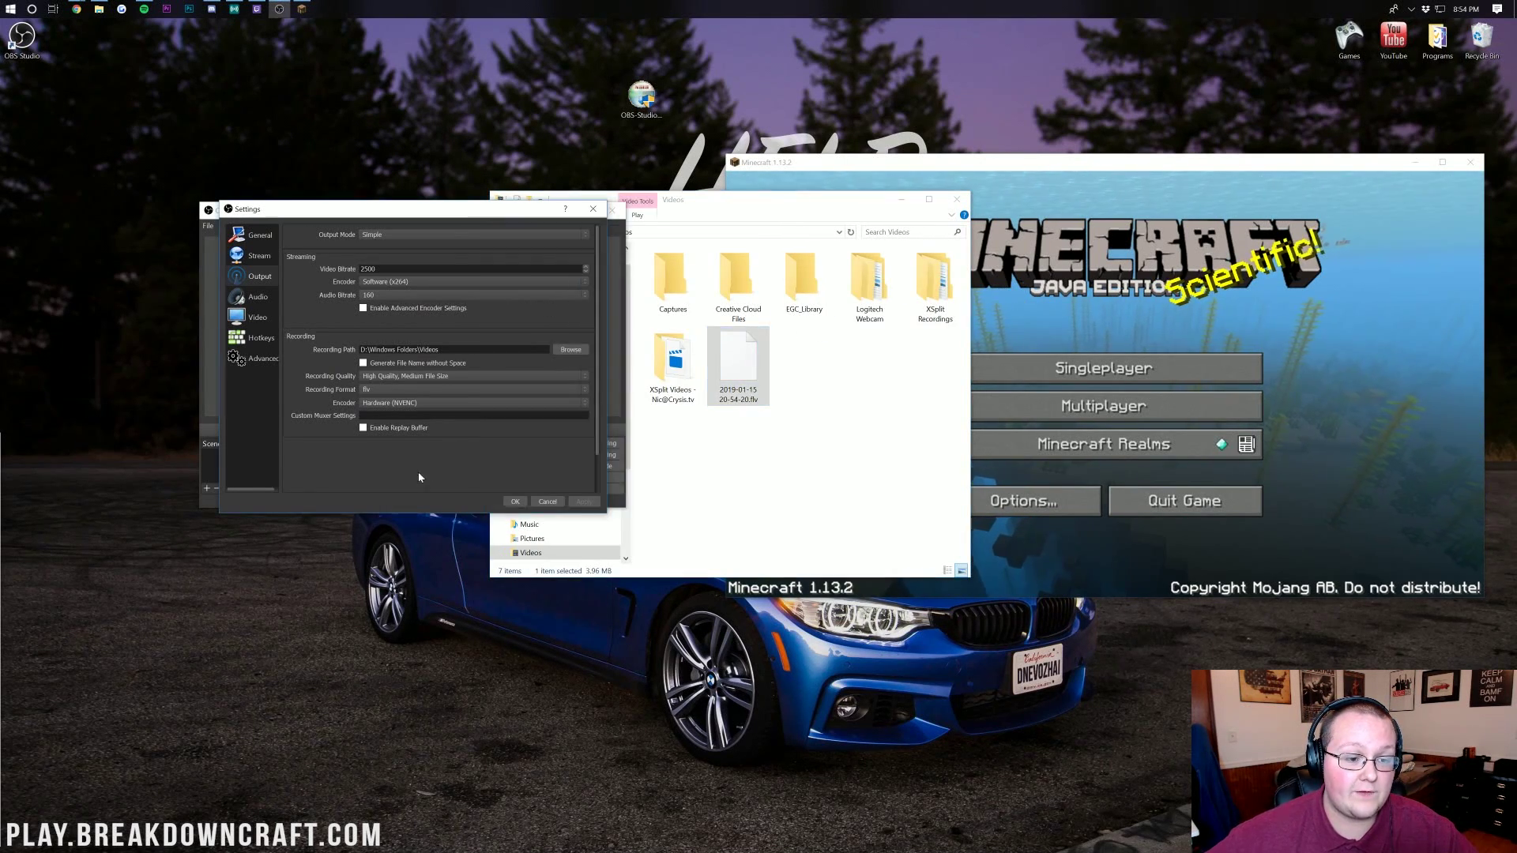
{"action": "left_click", "coordinate": [547, 502]}
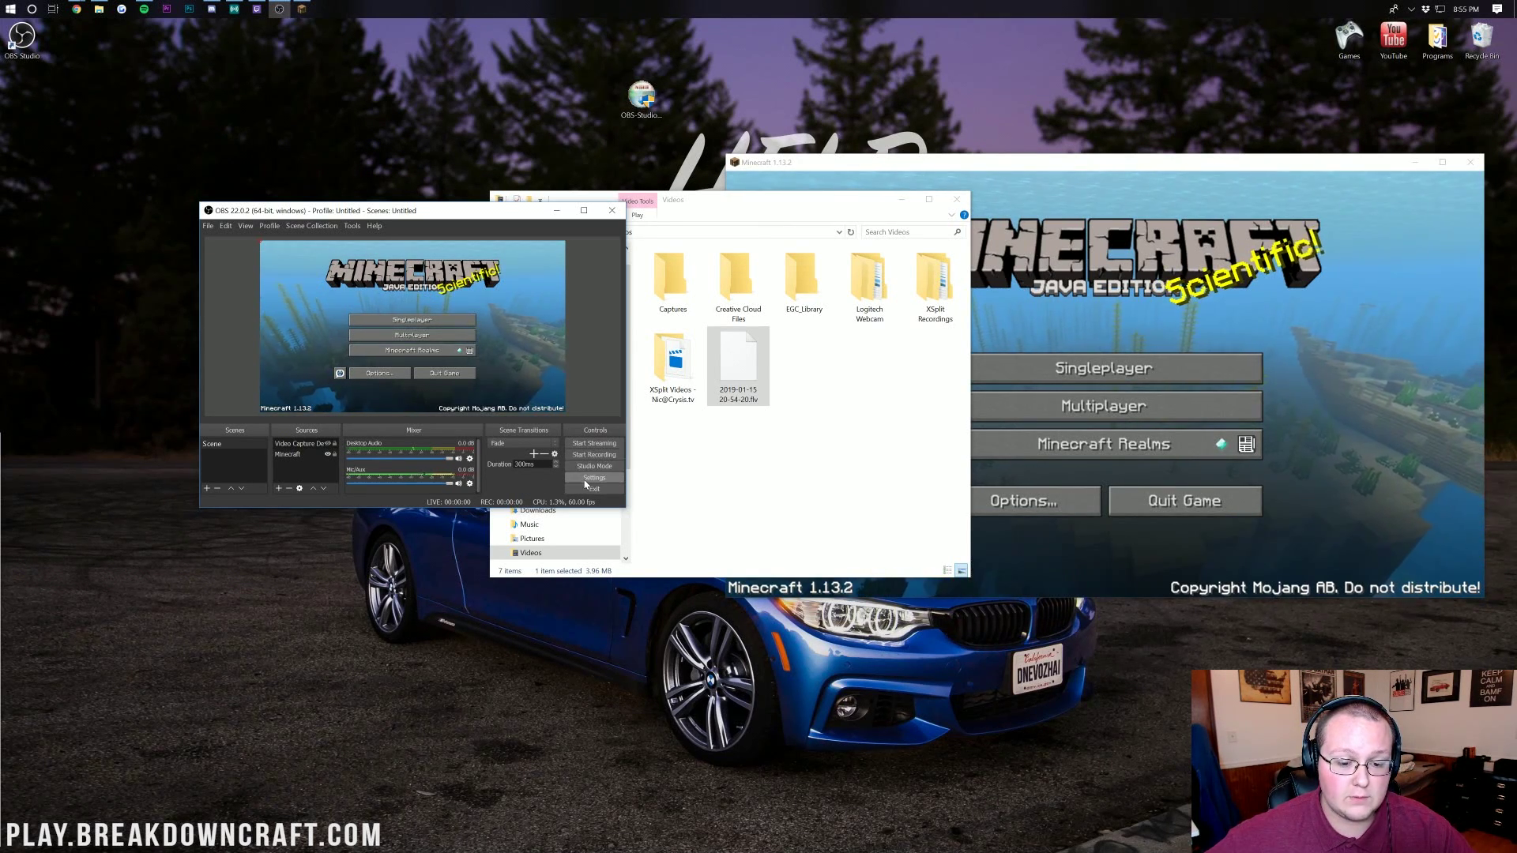
Change the Output recording format in OBS settings from flv to mp4 and save
{"action": "left_click", "coordinate": [585, 479]}
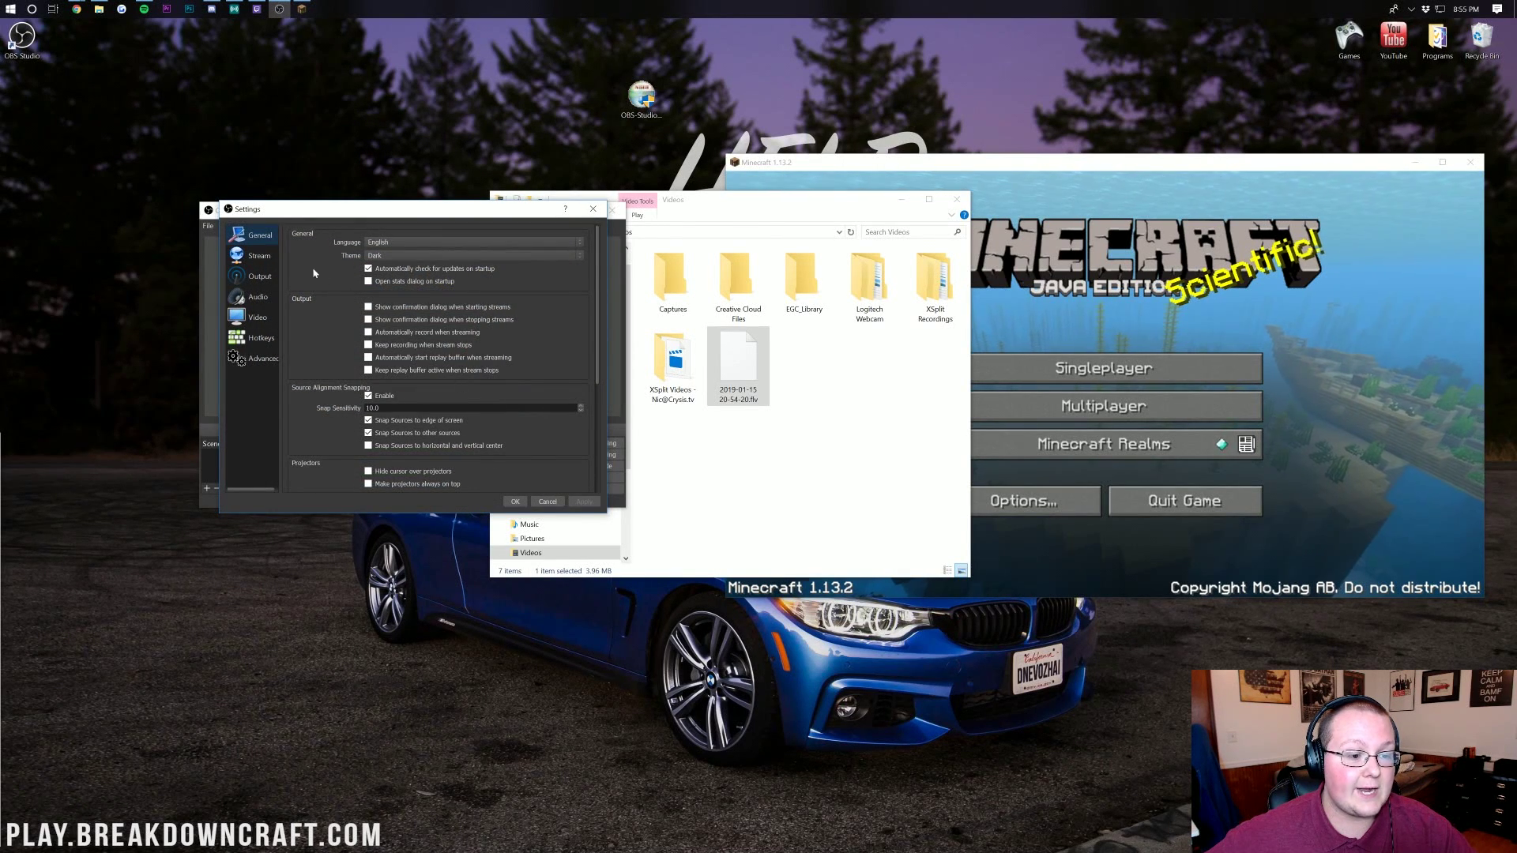
{"action": "left_click", "coordinate": [255, 275]}
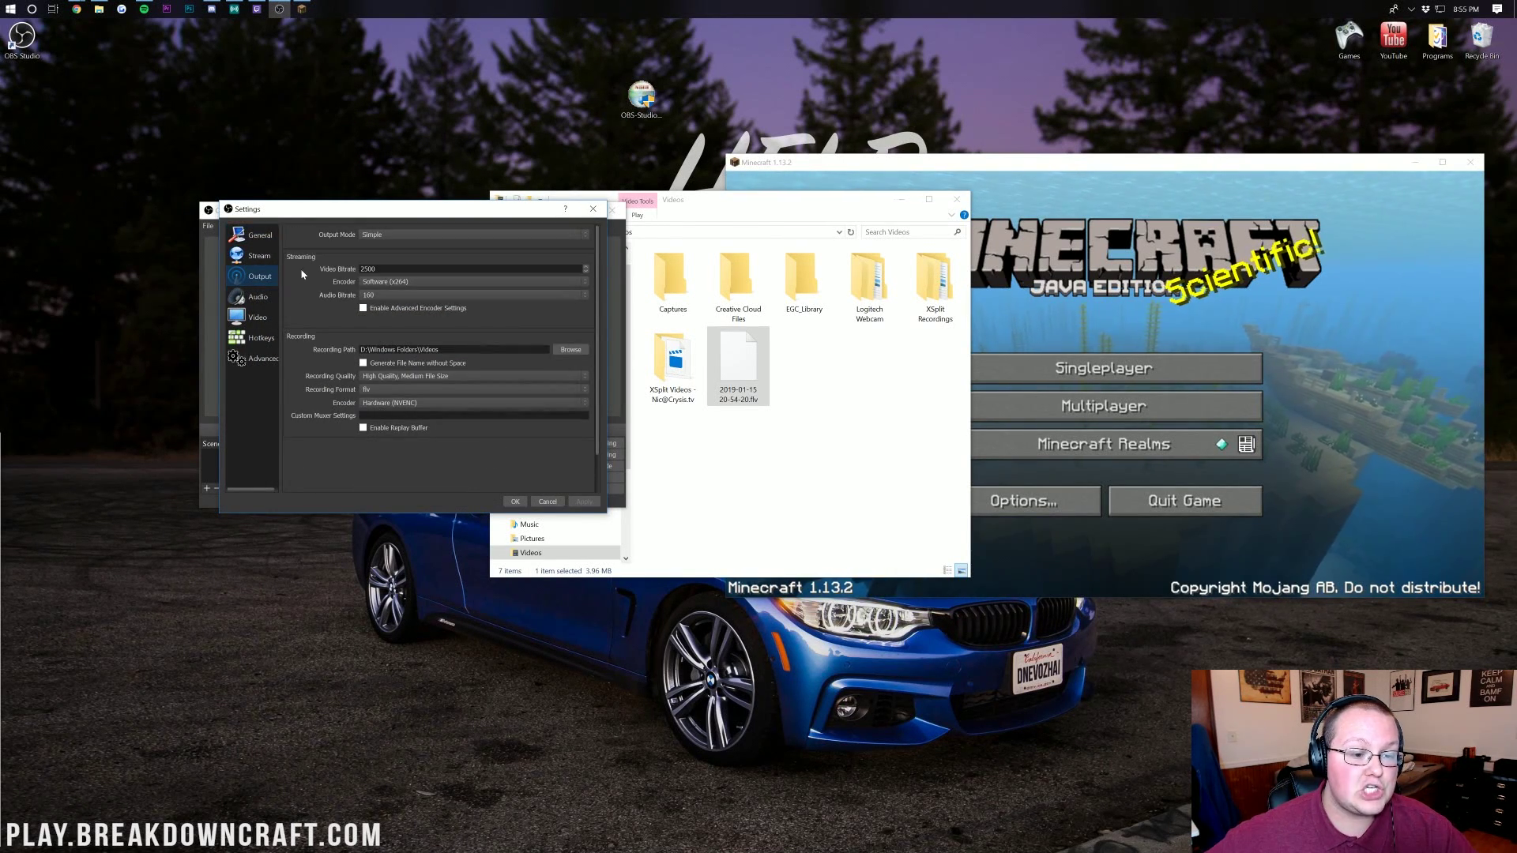
{"action": "left_click", "coordinate": [376, 390]}
{"action": "left_click", "coordinate": [377, 406]}
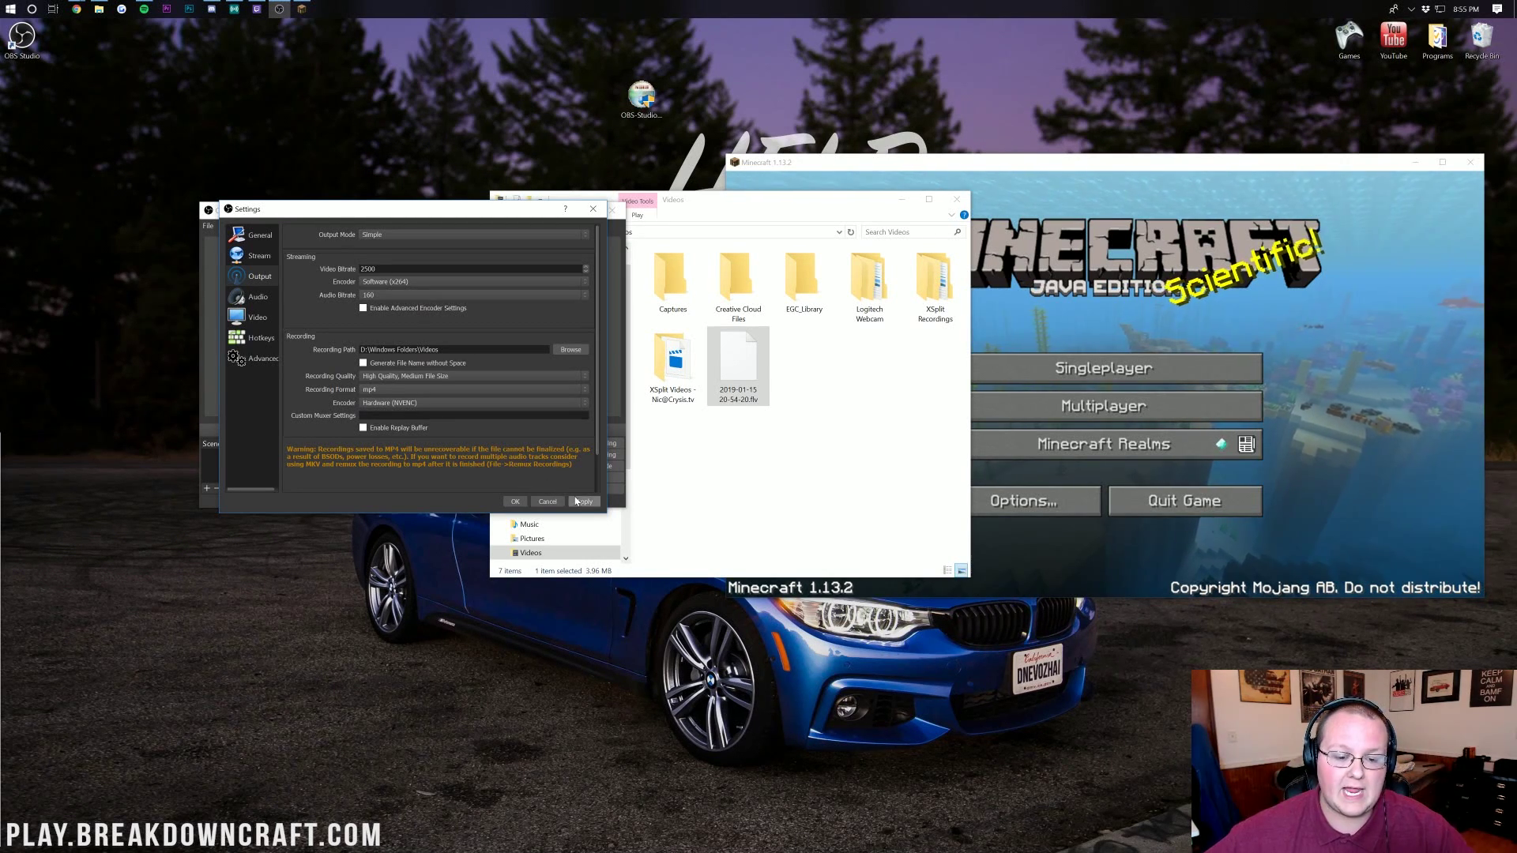
{"action": "left_click", "coordinate": [510, 499]}
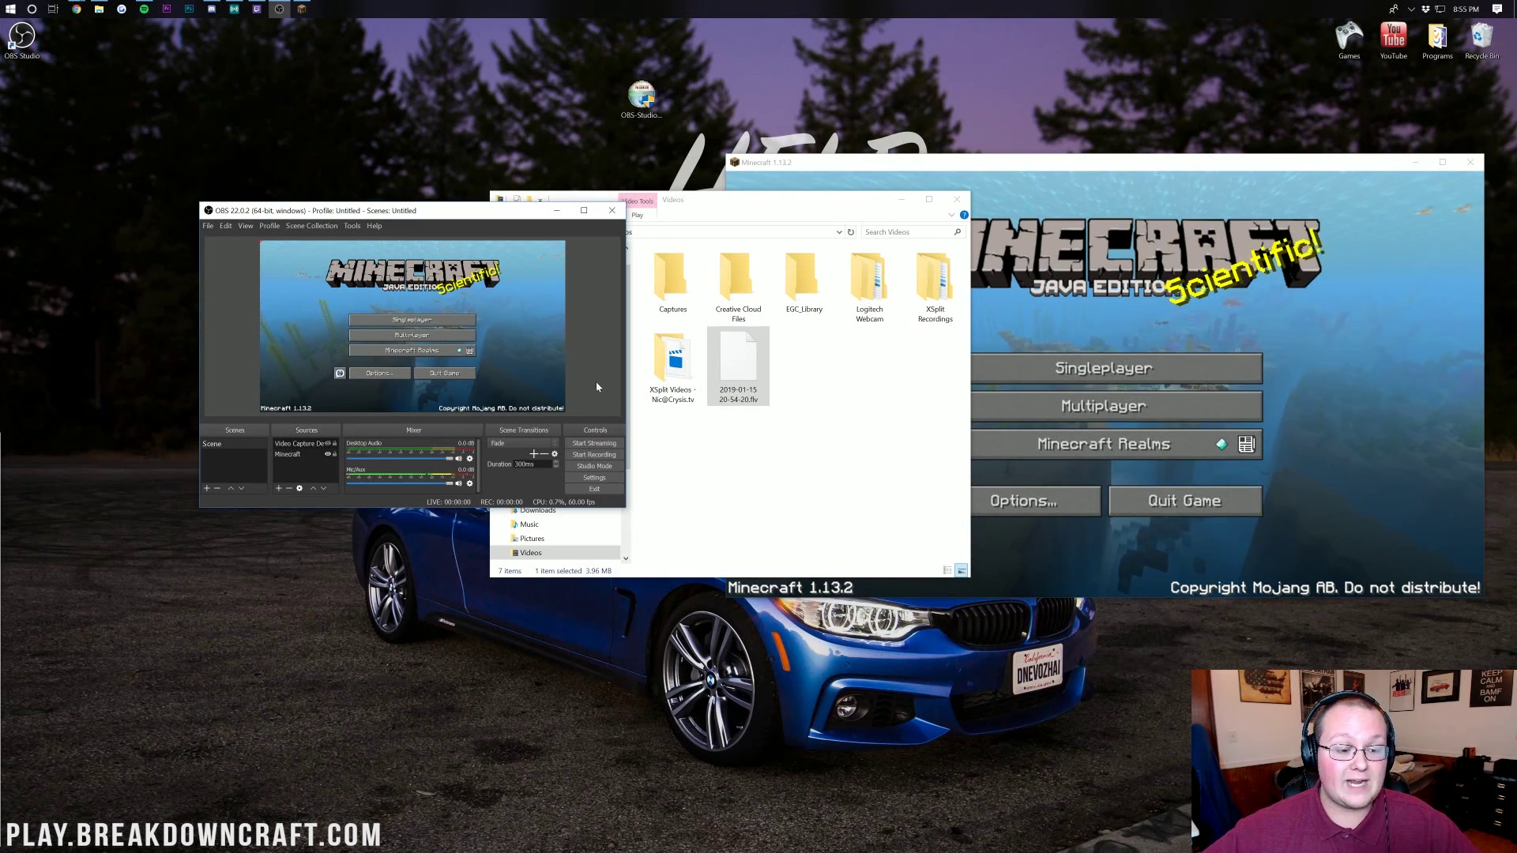
{"action": "left_click", "coordinate": [209, 227]}
{"action": "left_click", "coordinate": [225, 268]}
{"action": "left_click", "coordinate": [253, 298]}
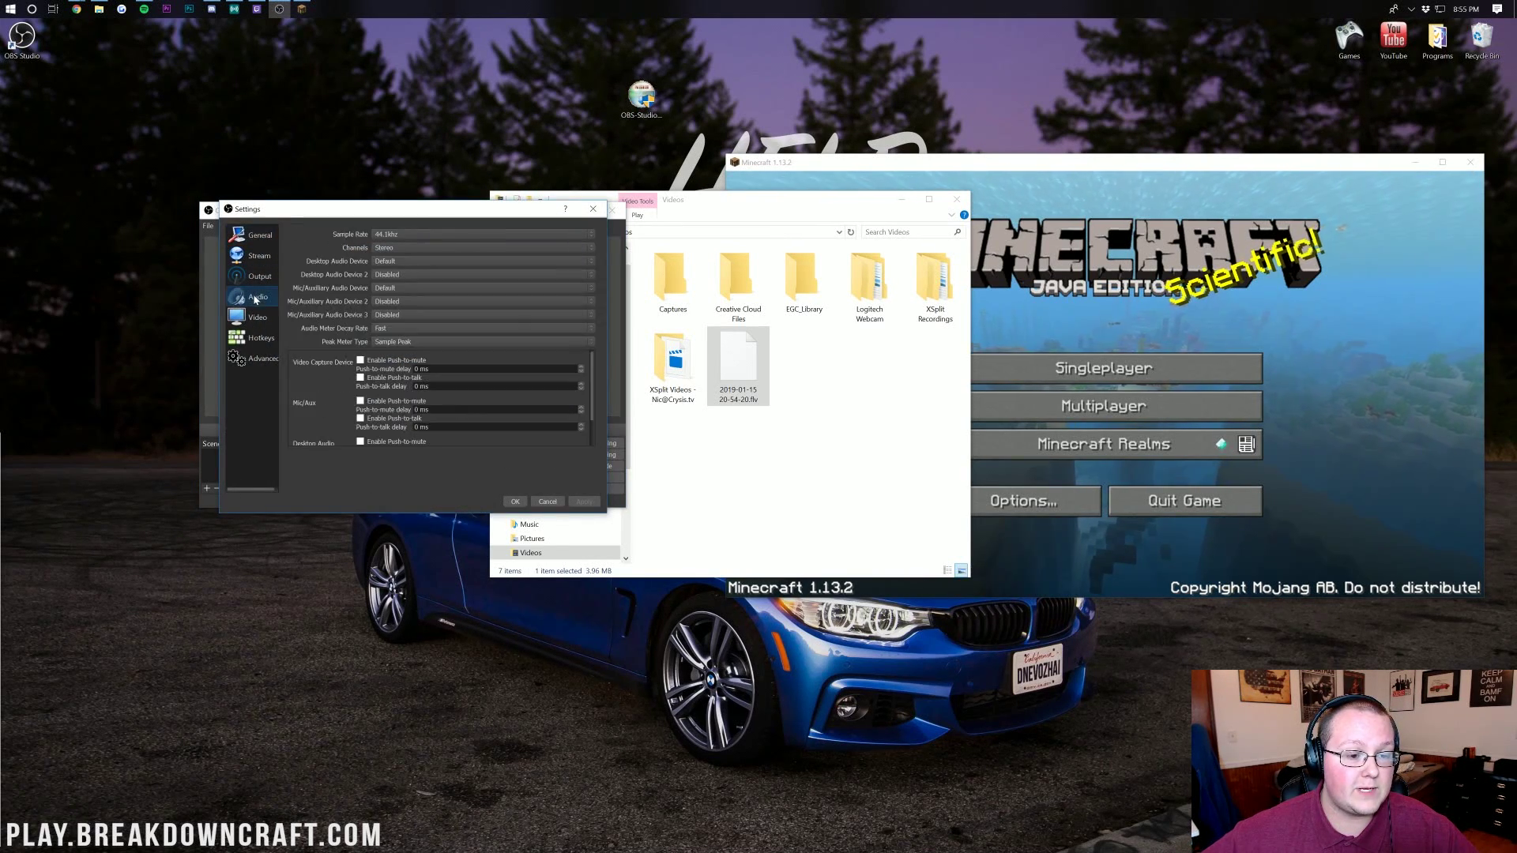
{"action": "left_click", "coordinate": [382, 290]}
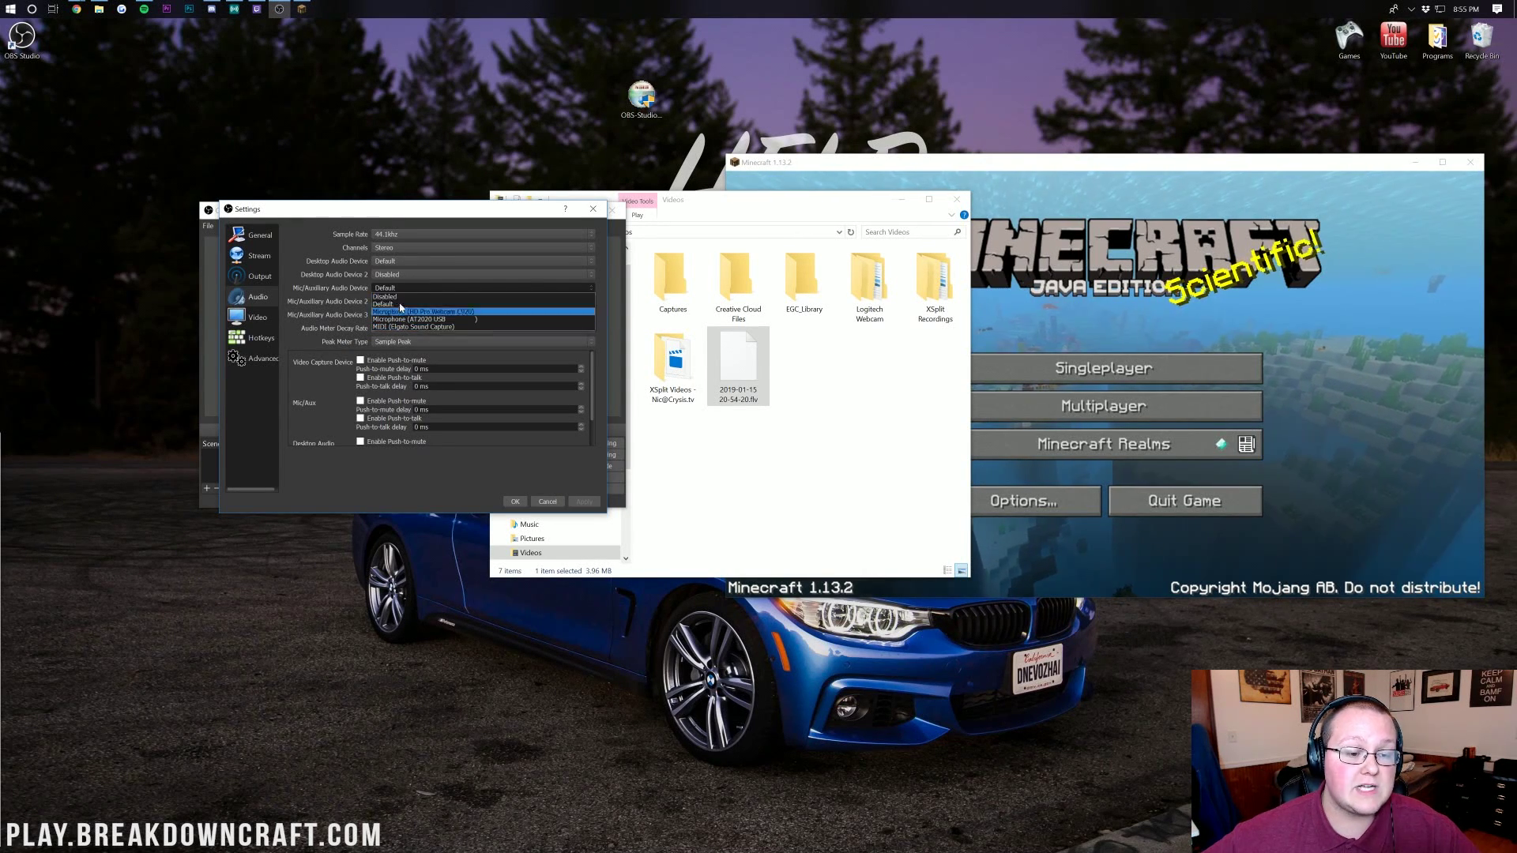
{"action": "left_click", "coordinate": [342, 294]}
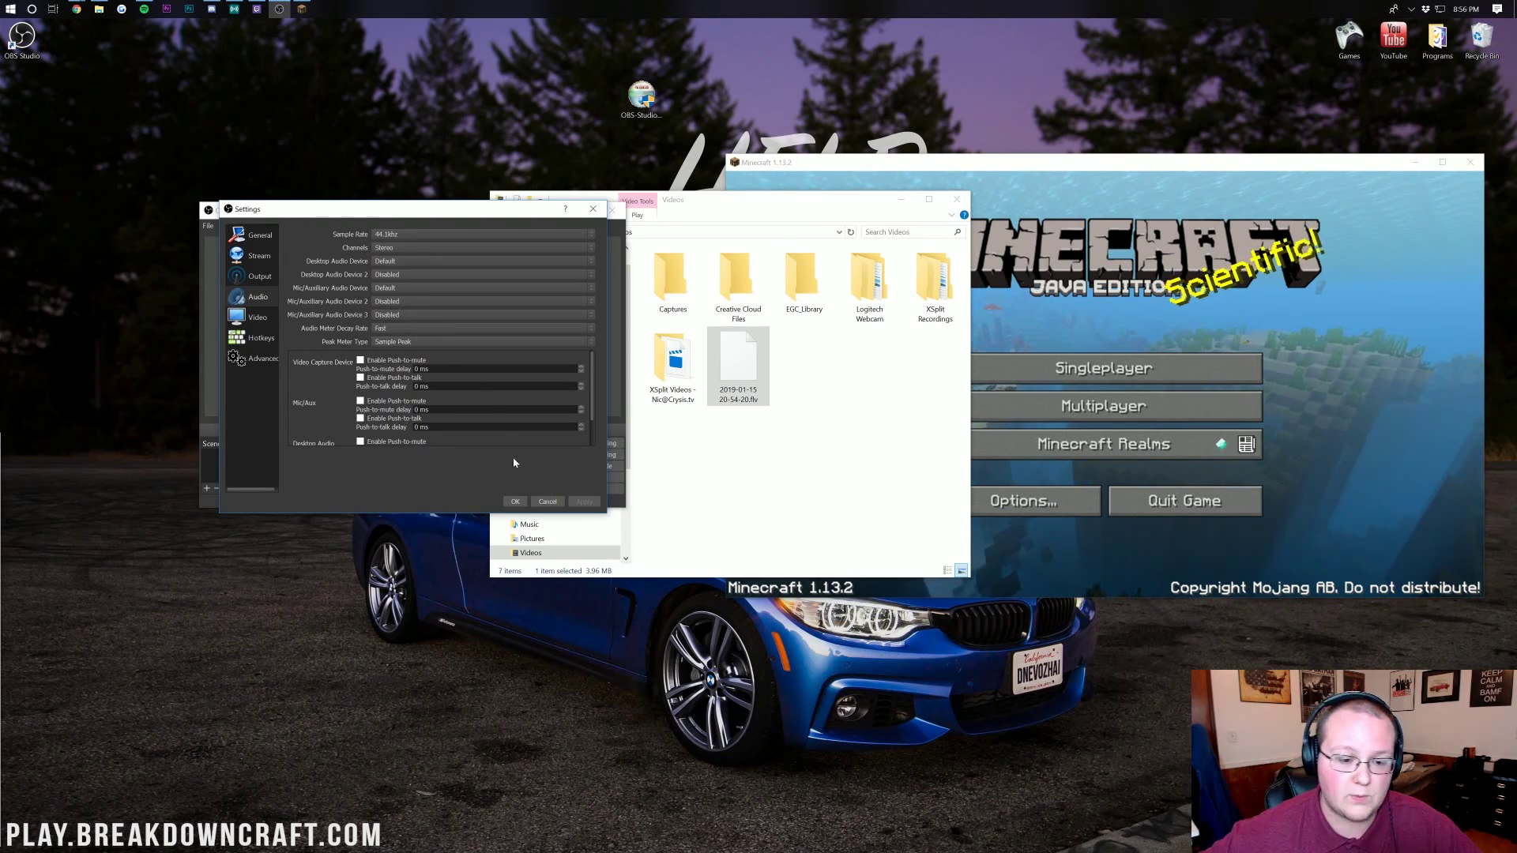
{"action": "left_click", "coordinate": [514, 502]}
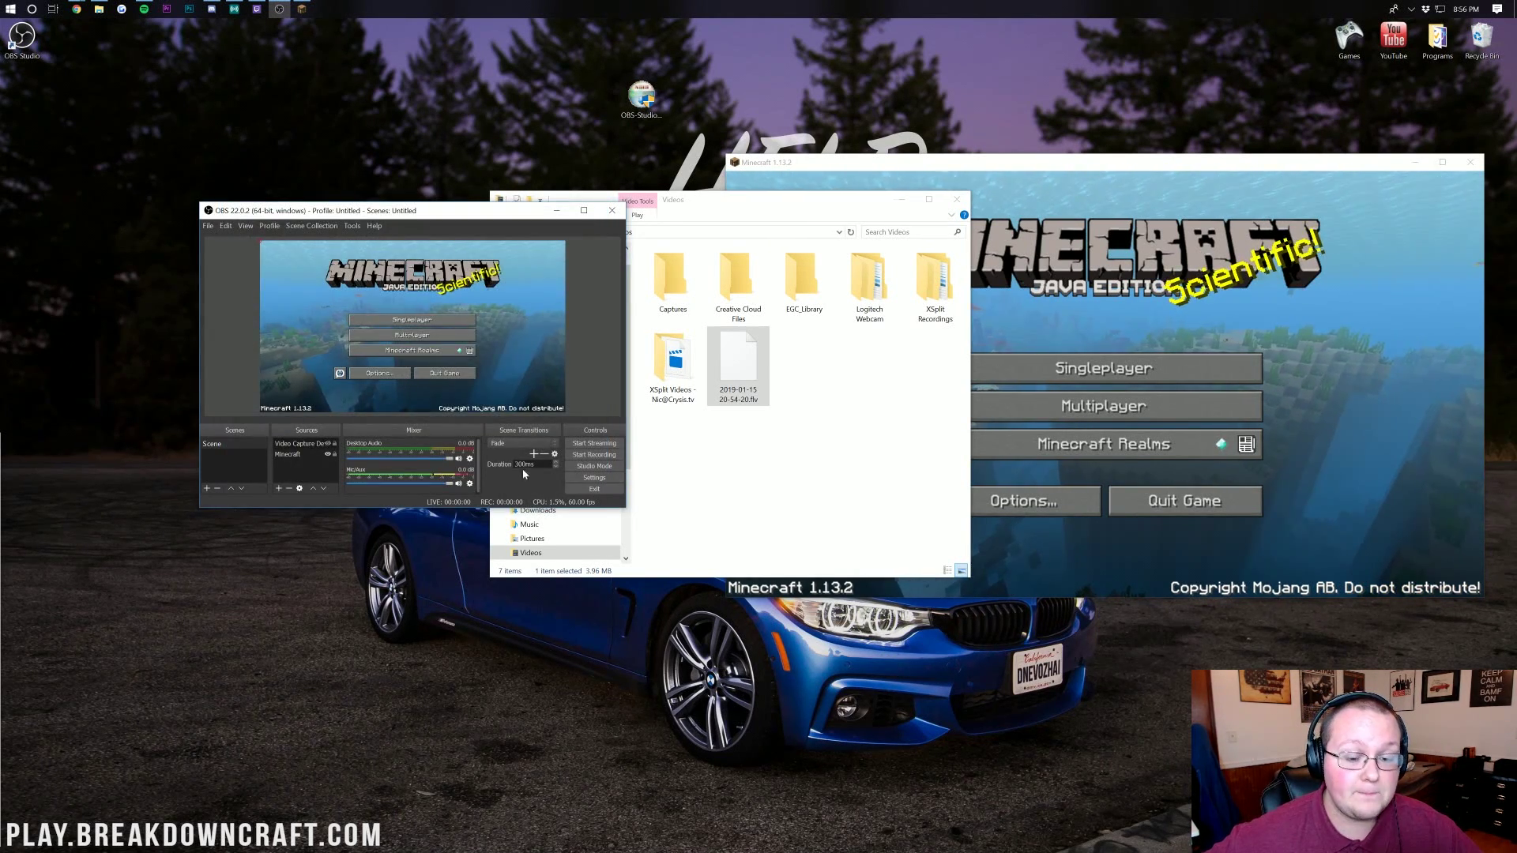
{"action": "left_click", "coordinate": [743, 466]}
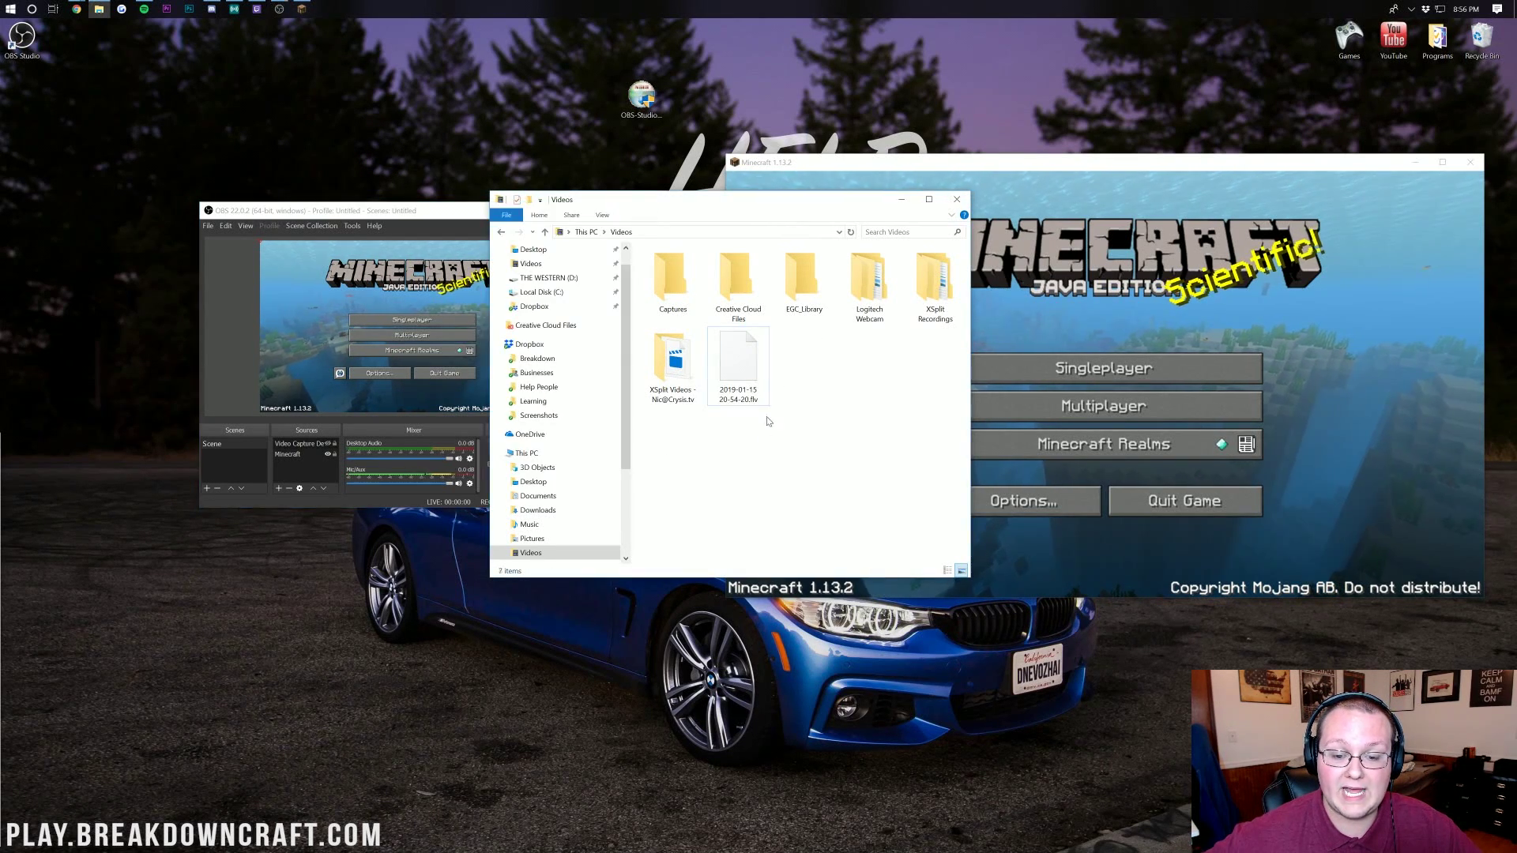
{"action": "left_click", "coordinate": [409, 212]}
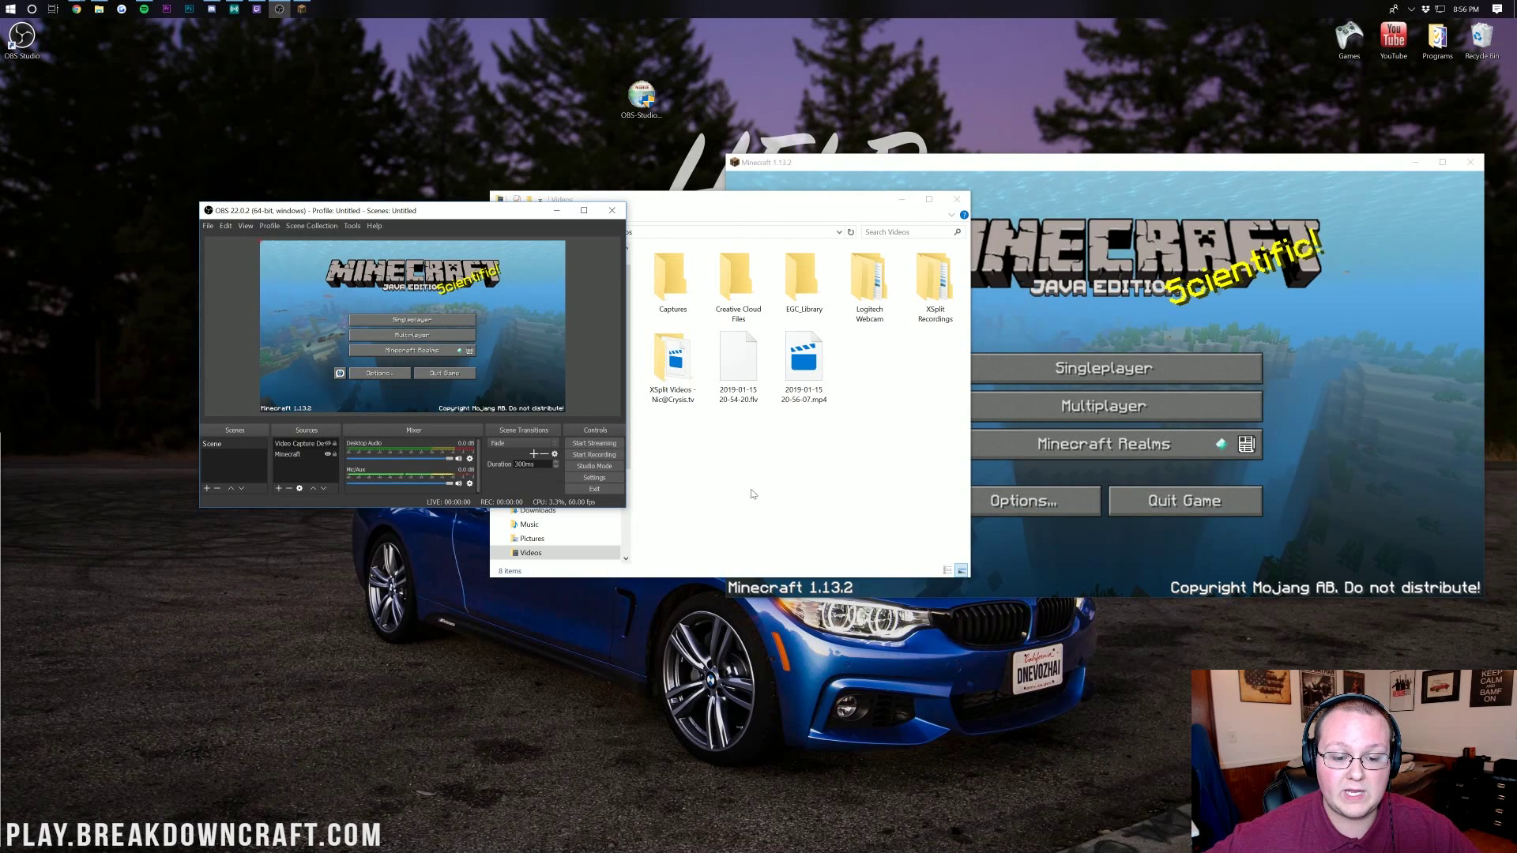
{"action": "left_click", "coordinate": [761, 495]}
{"action": "double_click", "coordinate": [803, 368]}
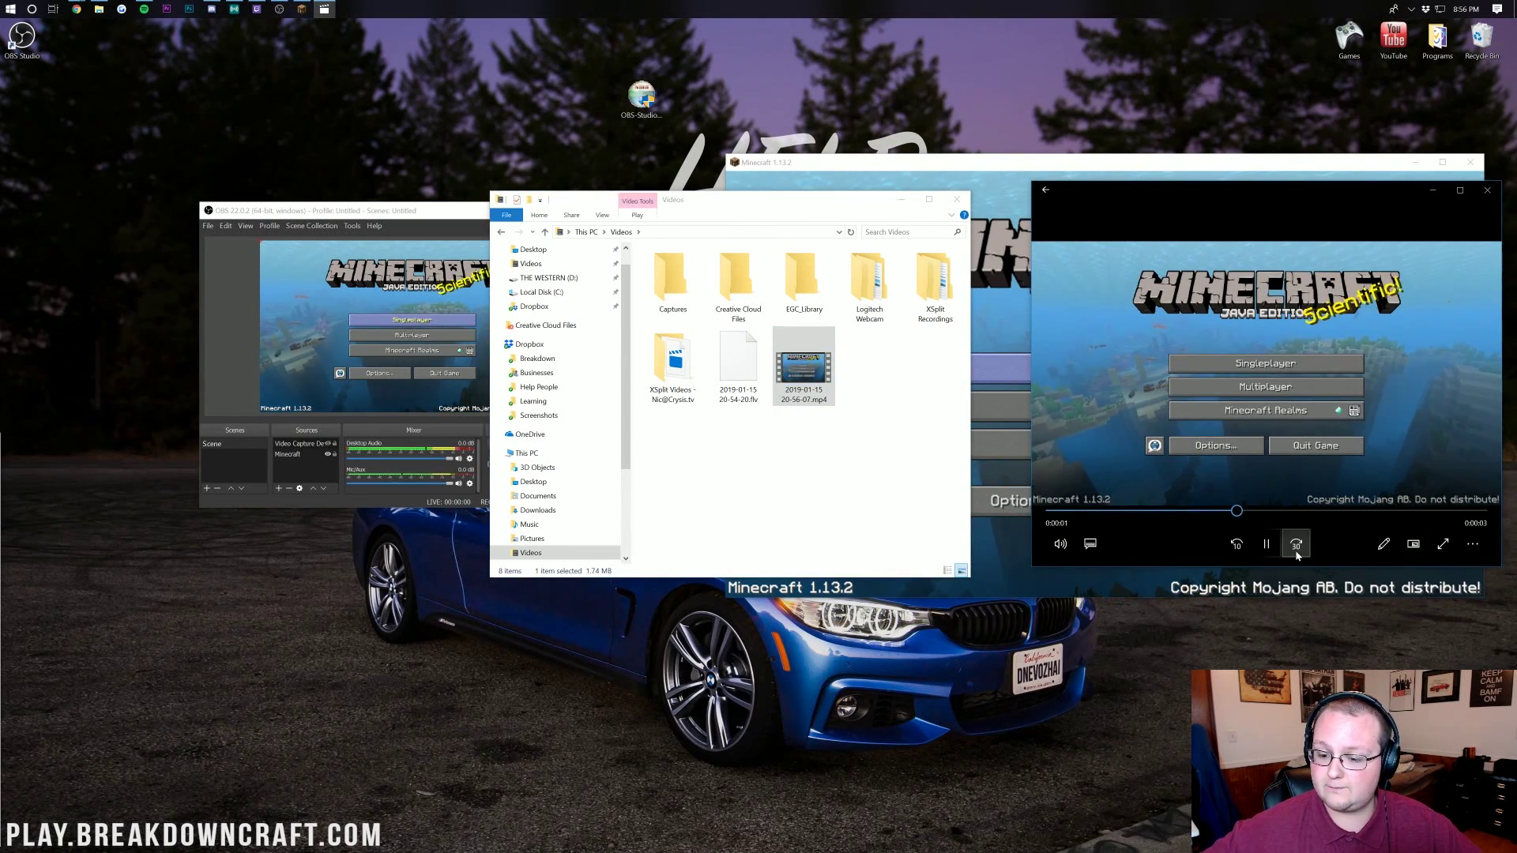
Mute the video playback and bring OBS forward to record again
{"action": "left_click", "coordinate": [1060, 544]}
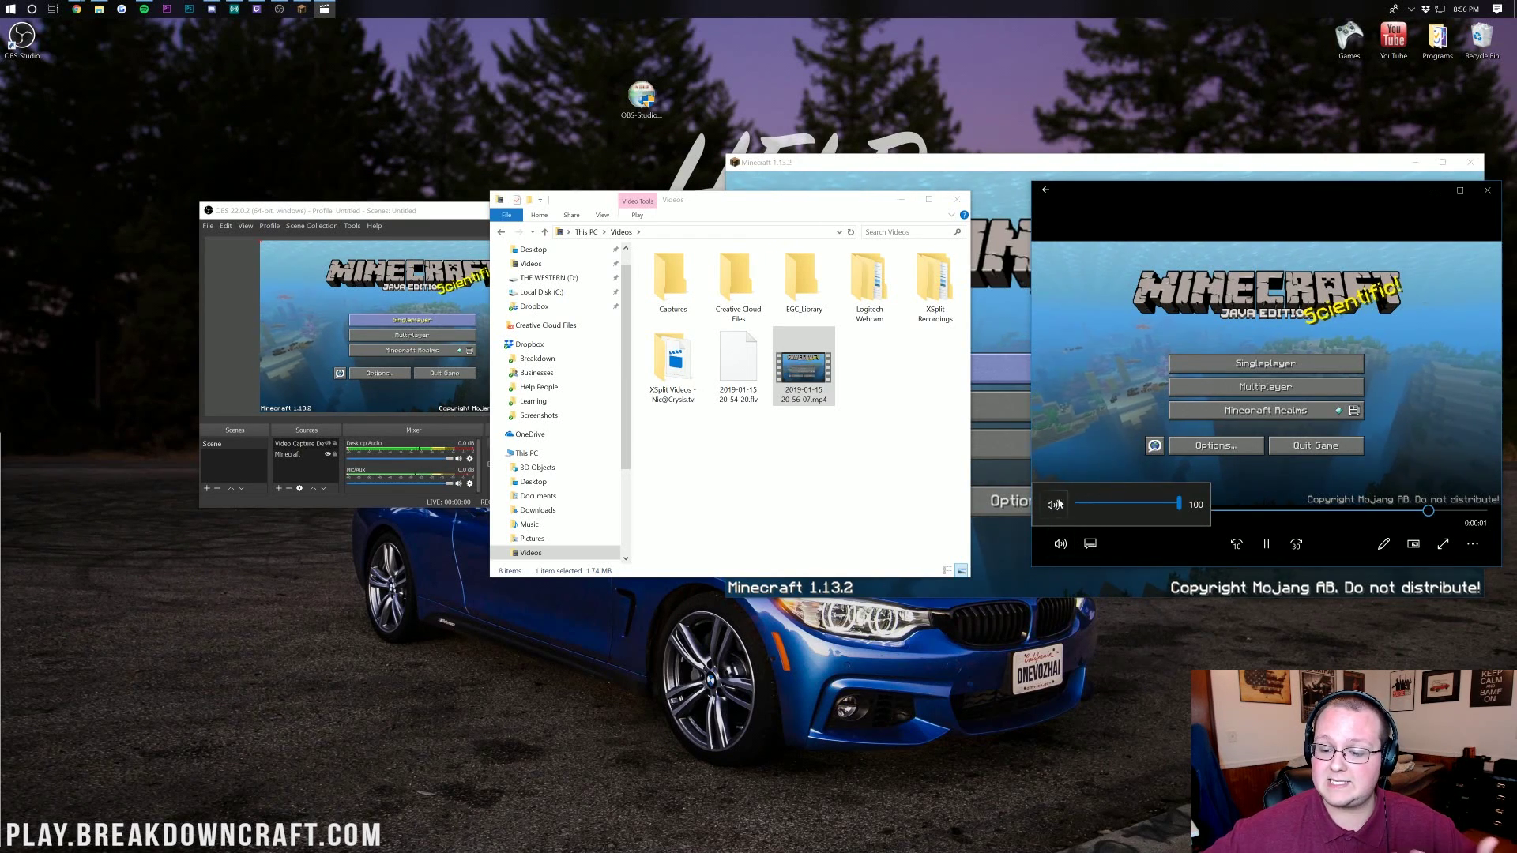
{"action": "left_click", "coordinate": [1055, 504]}
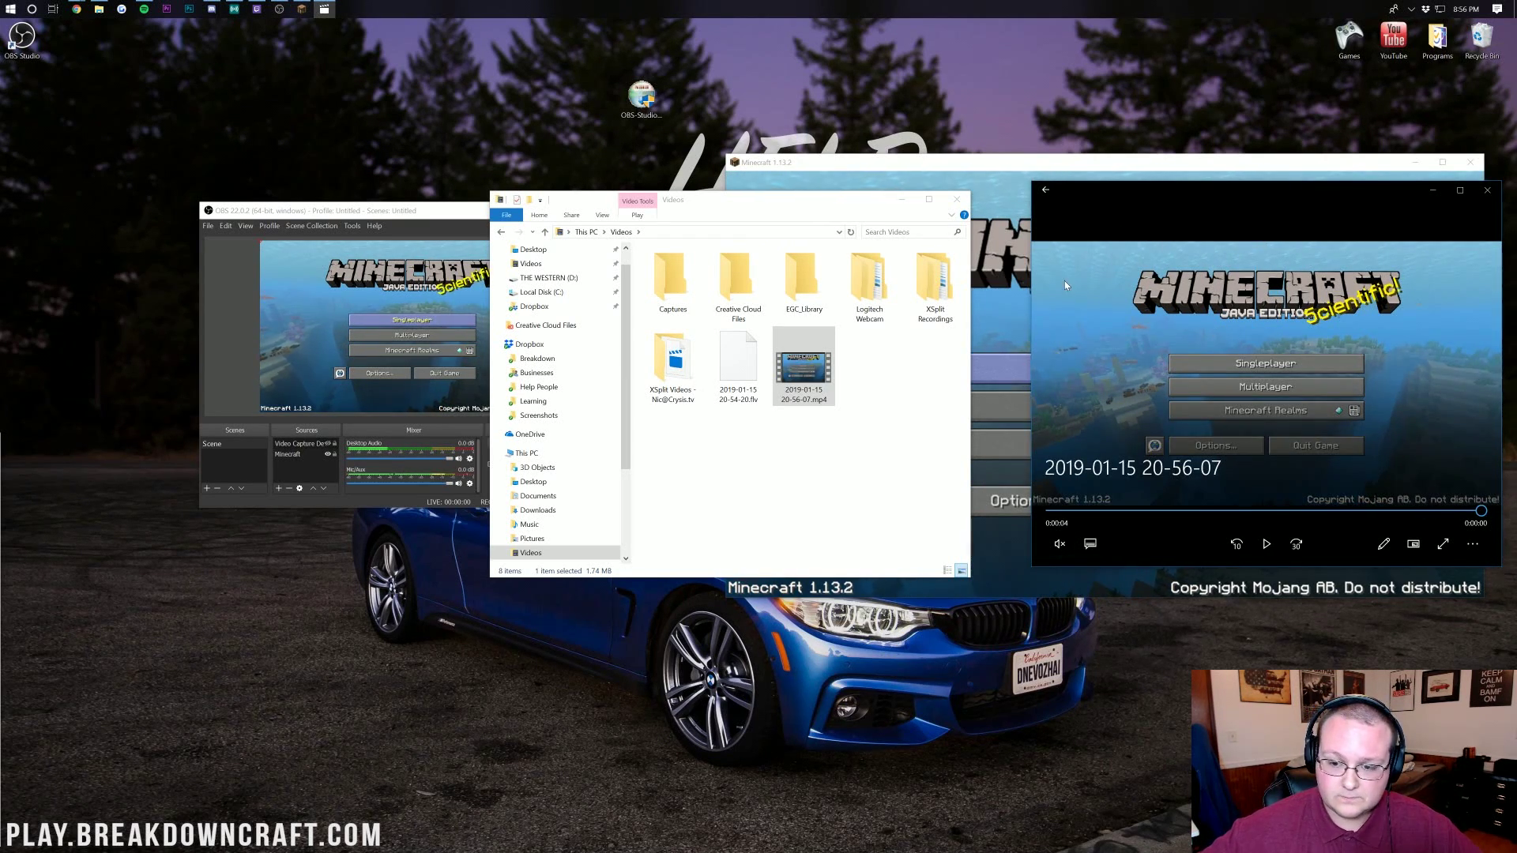
{"action": "left_click", "coordinate": [474, 422]}
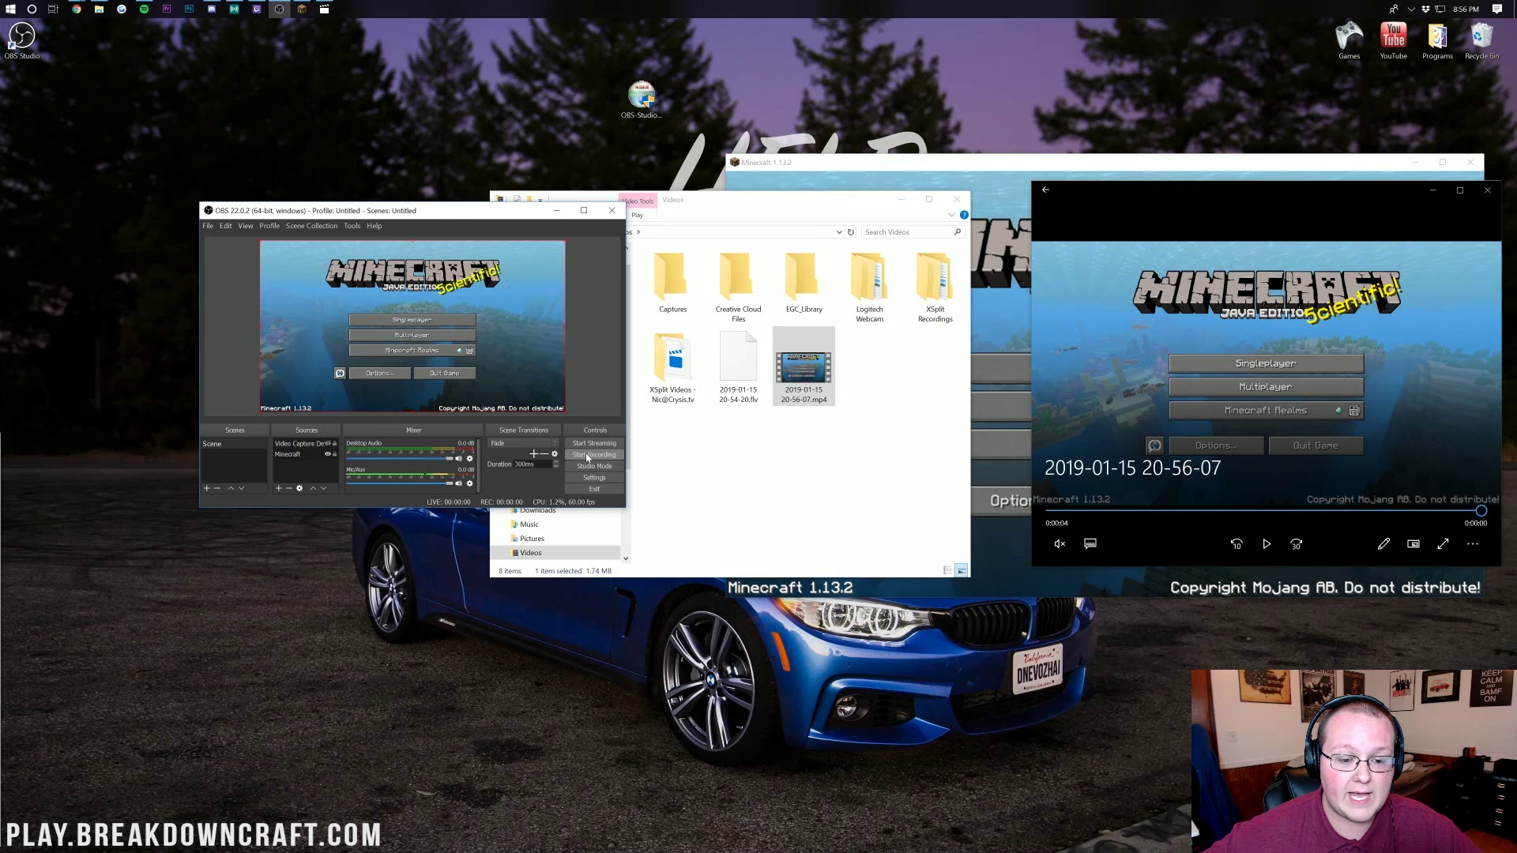
Join the Play.BreakdownCraft.com server from Multiplayer in Minecraft and run /spawn
{"action": "left_click", "coordinate": [897, 188]}
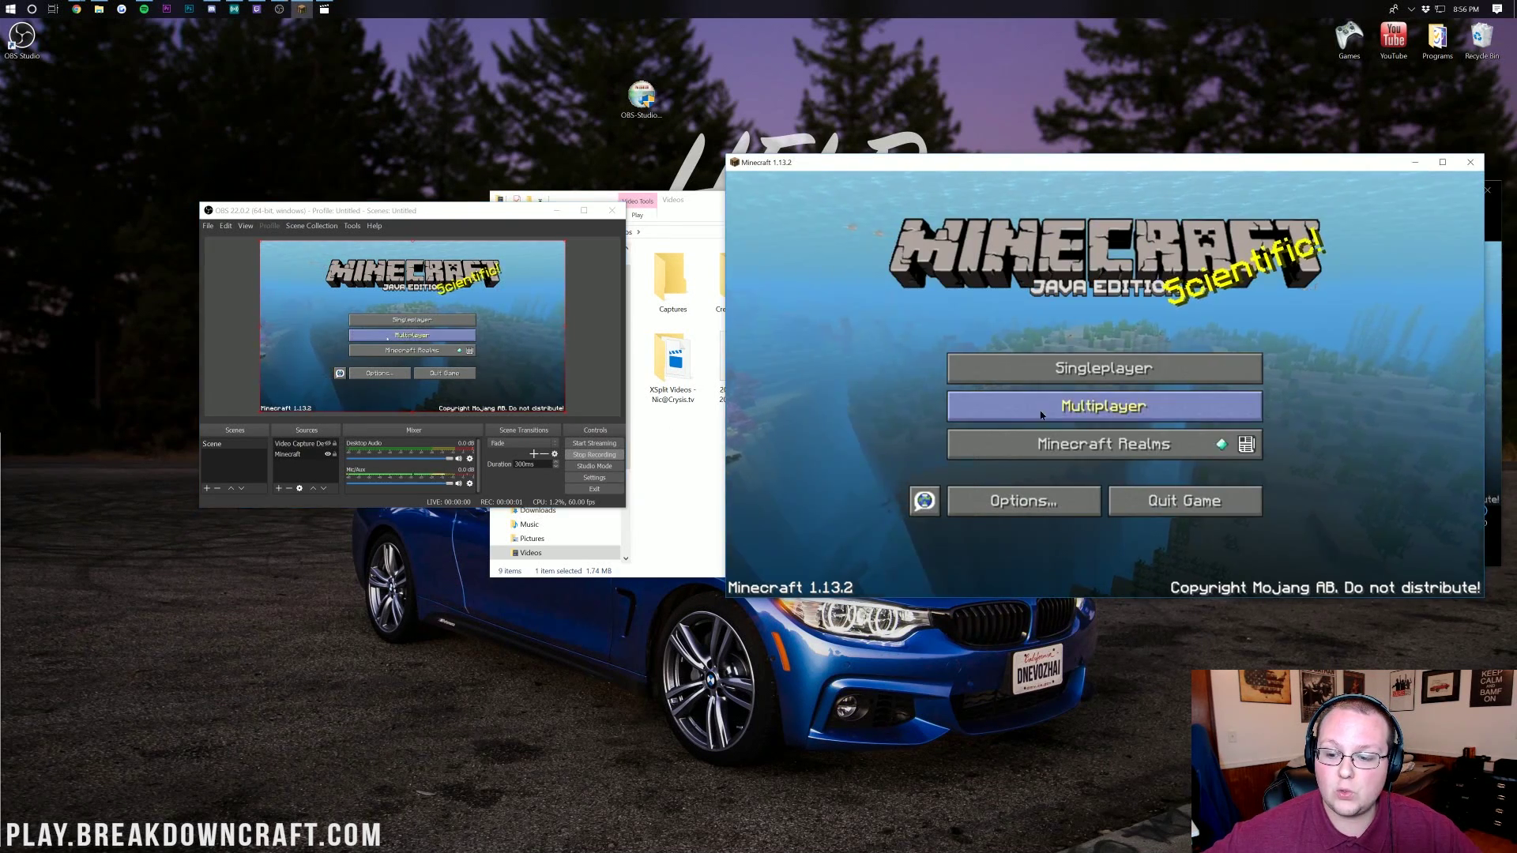
{"action": "left_click", "coordinate": [1042, 411]}
{"action": "double_click", "coordinate": [1016, 257]}
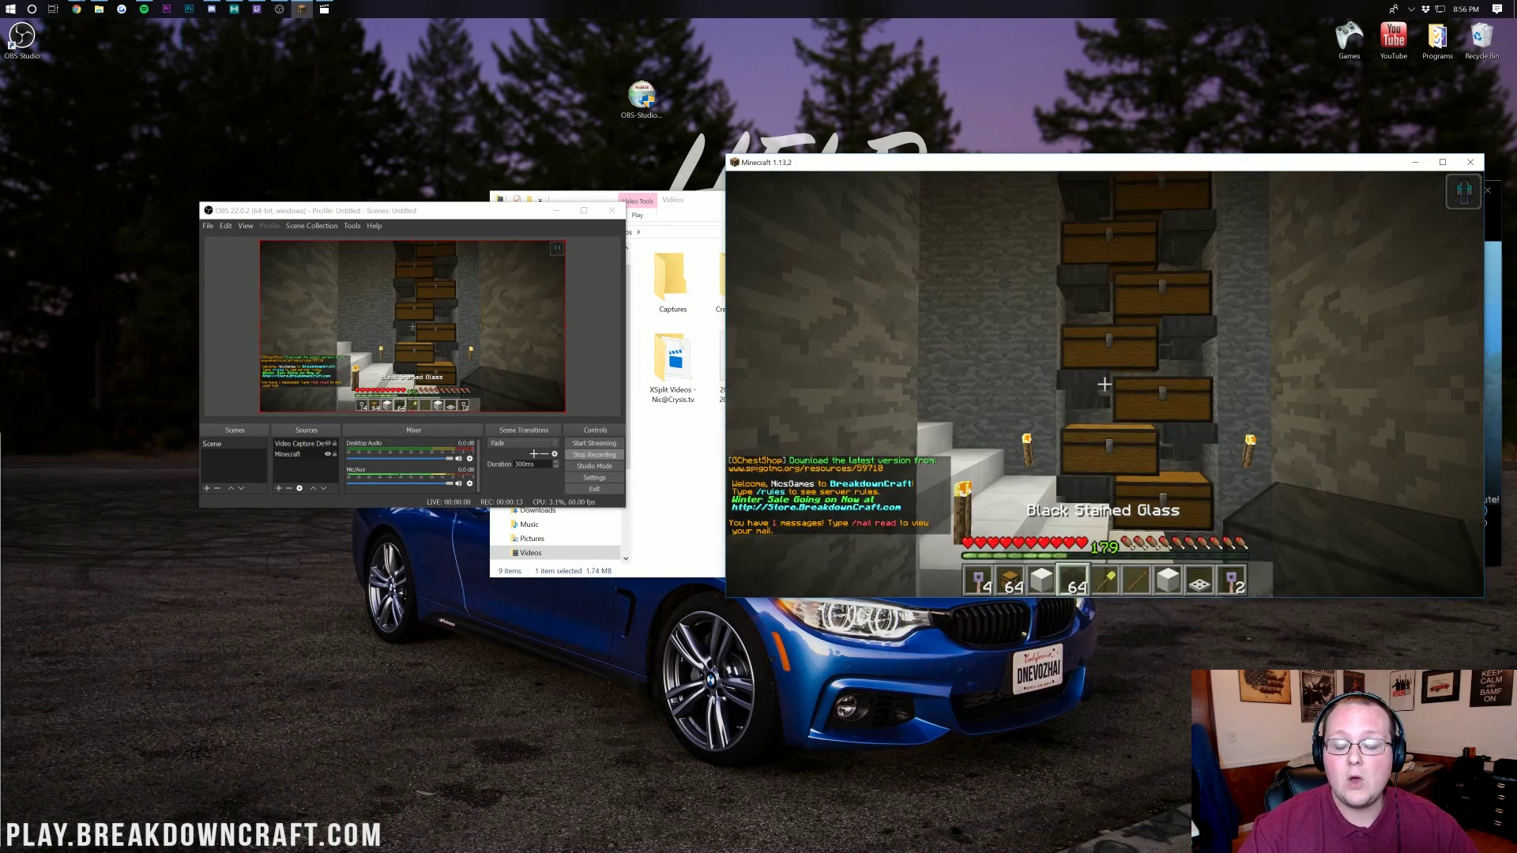
{"action": "type", "text": "/spawn"}
{"action": "key", "text": "Return"}
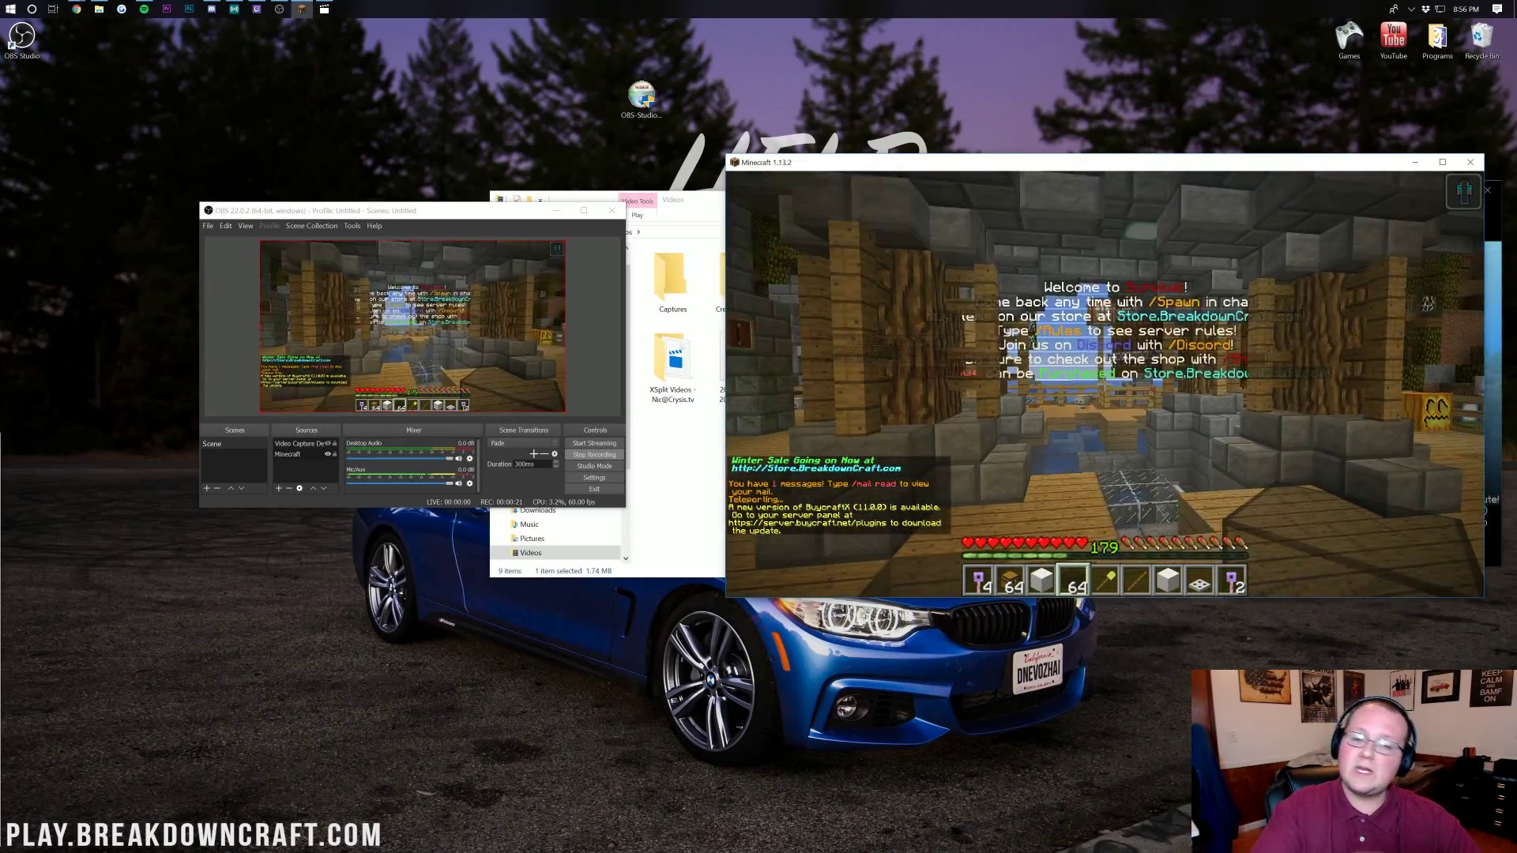
Walk into the stone room, run /lagg check, and stop the OBS recording
{"action": "key", "text": "w"}
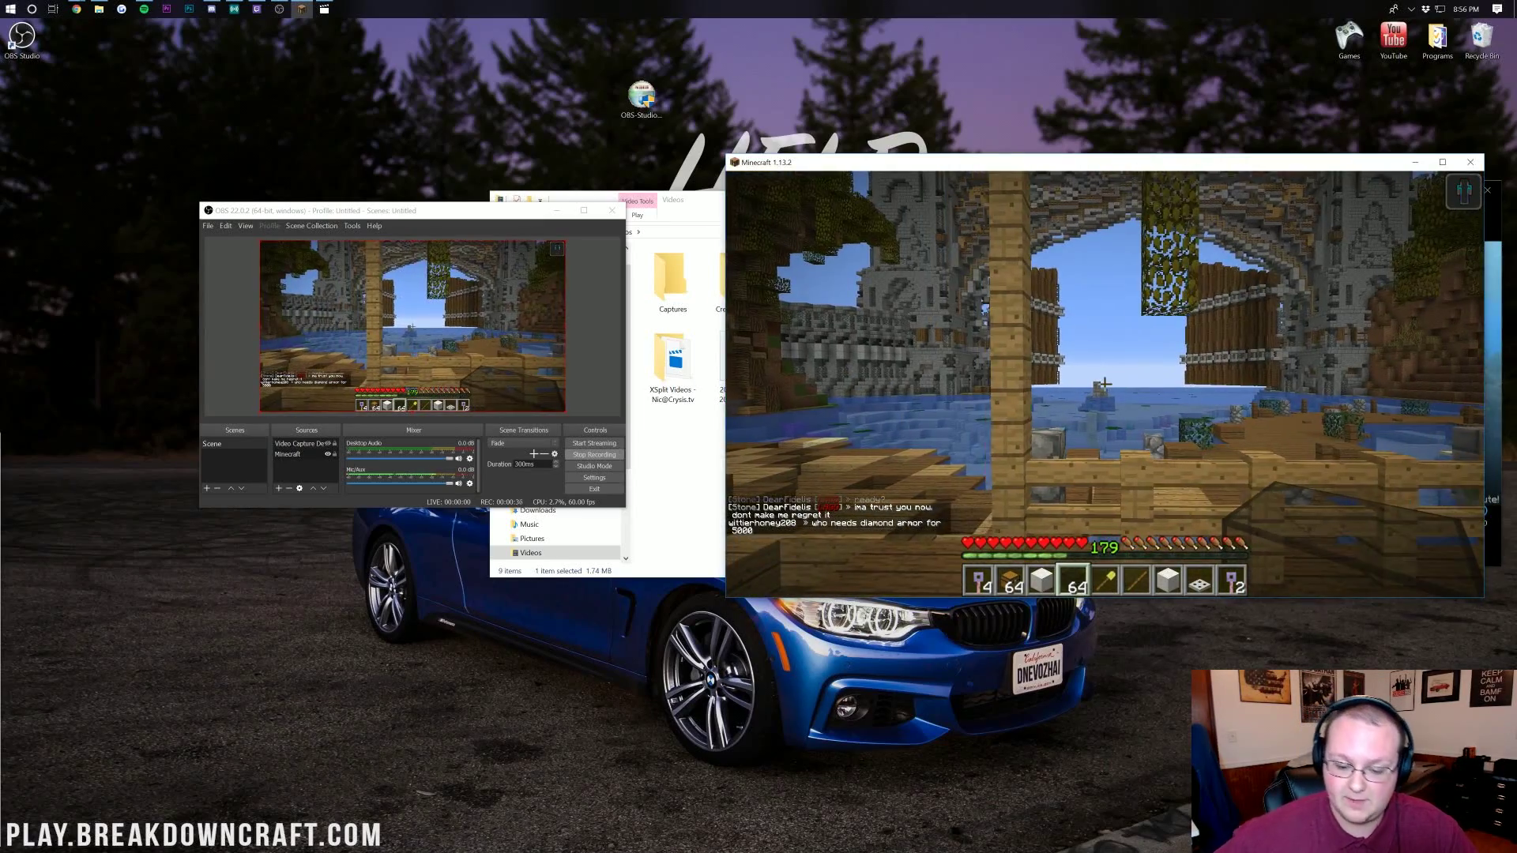
{"action": "key", "text": "slash"}
{"action": "type", "text": "lag"}
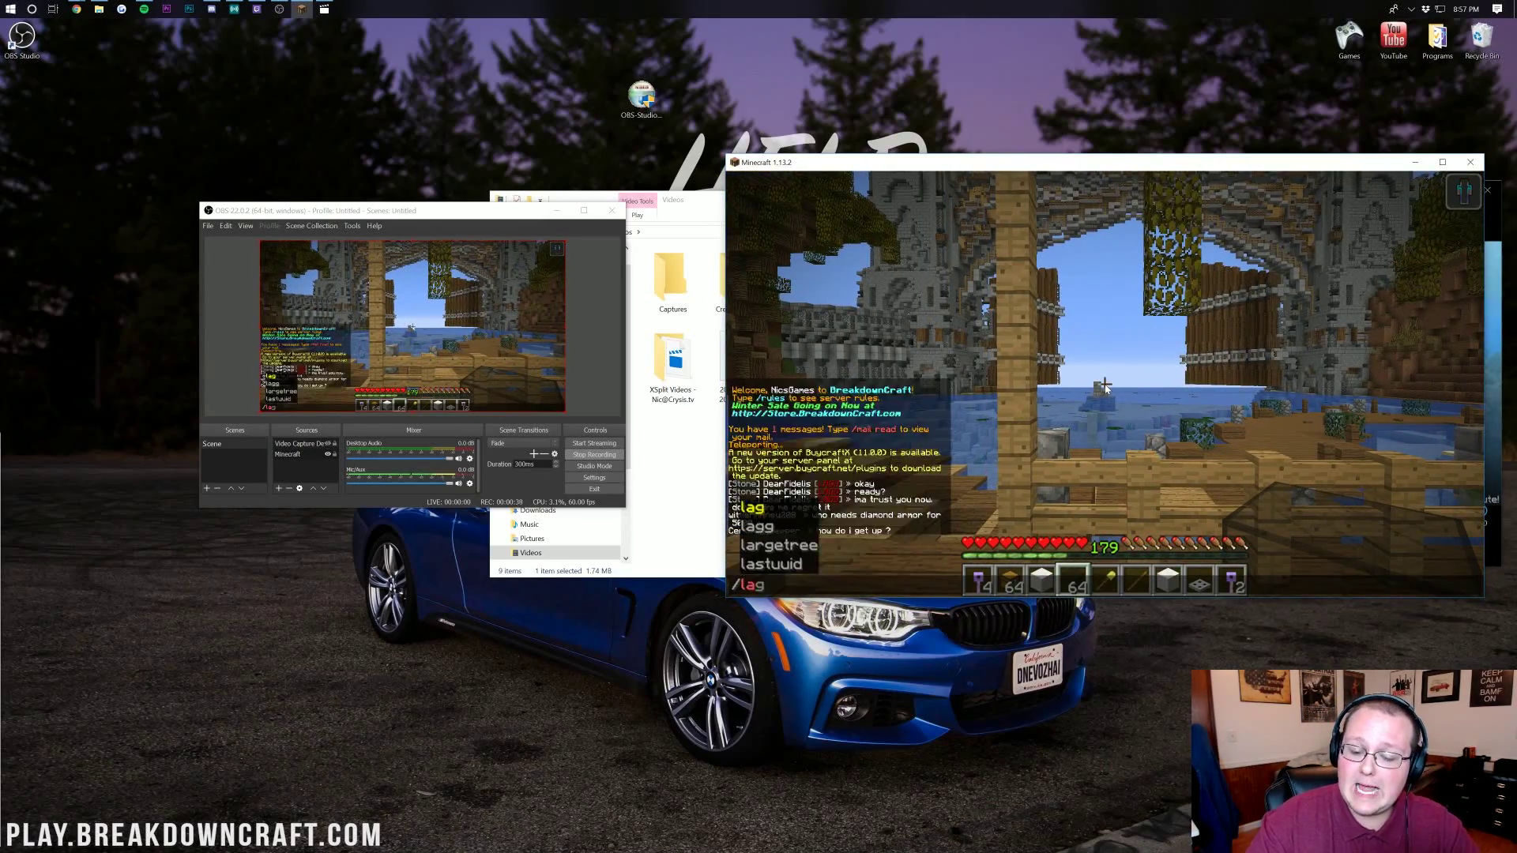
{"action": "type", "text": "g check"}
{"action": "key", "text": "Return"}
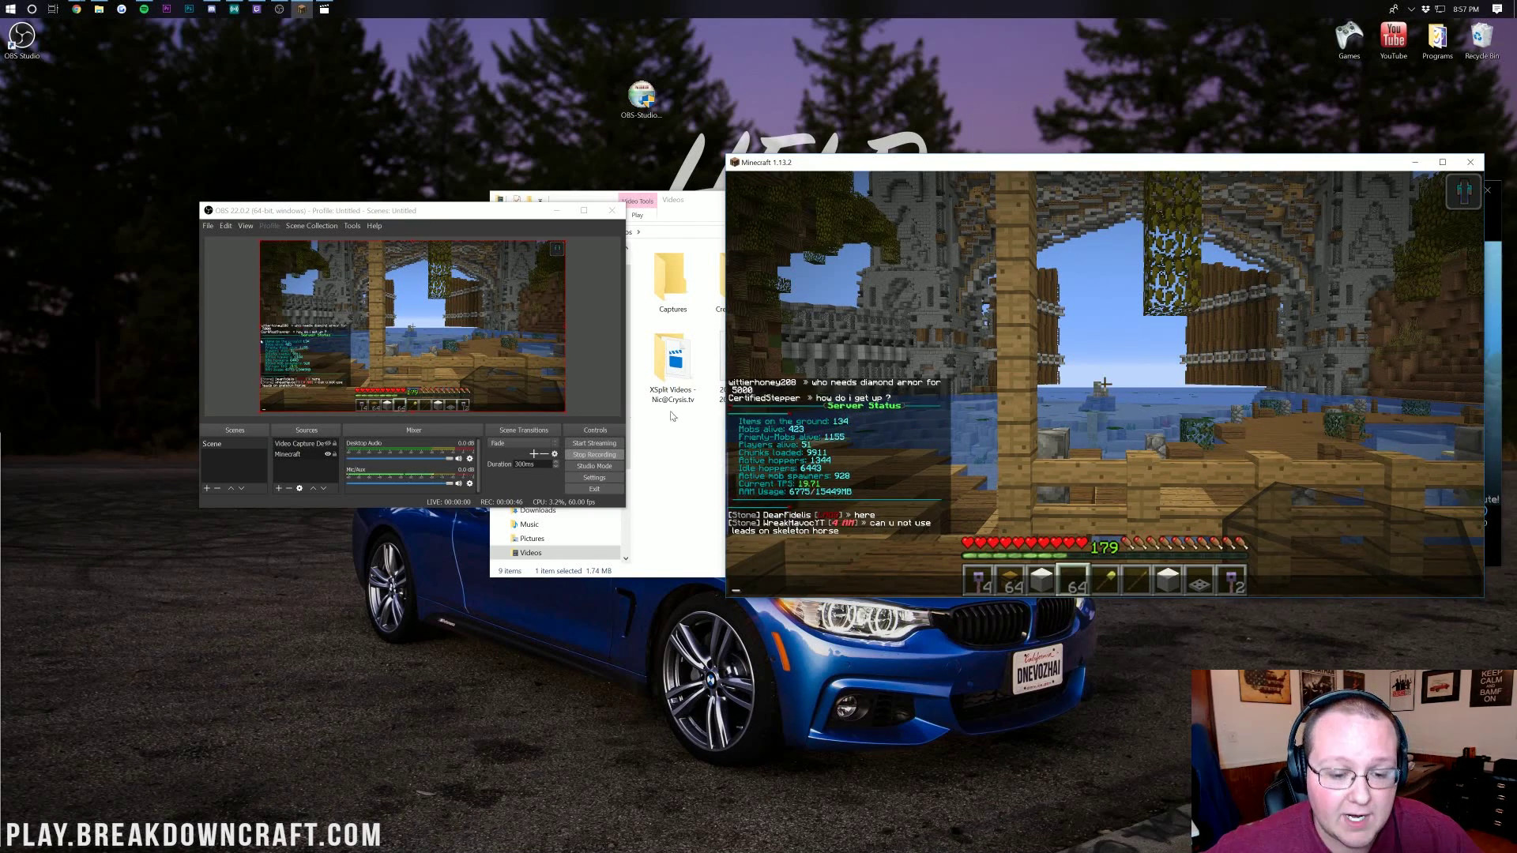
{"action": "left_click", "coordinate": [575, 458]}
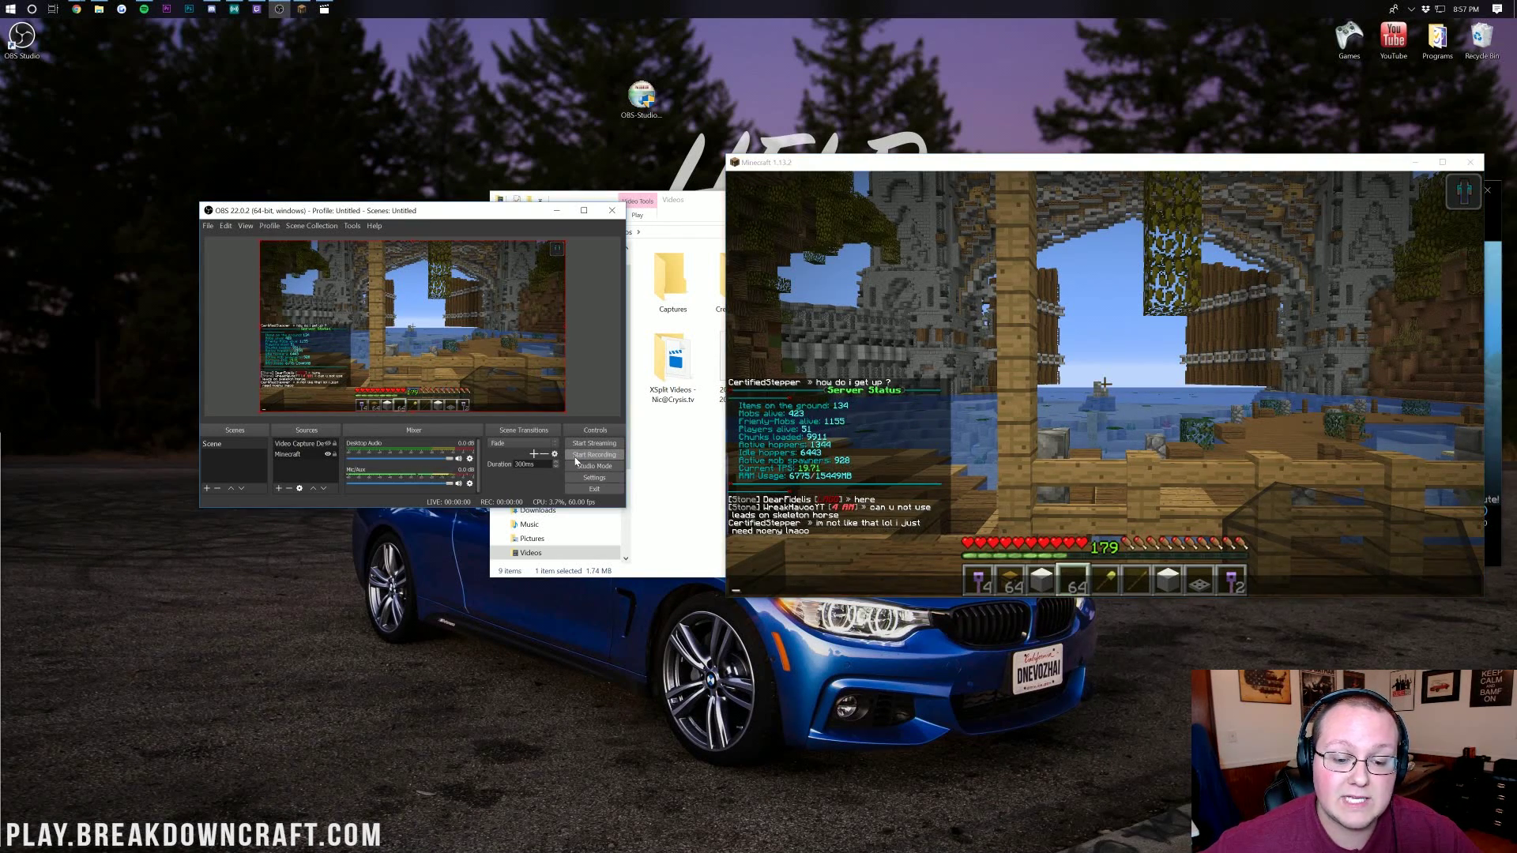
{"action": "left_click", "coordinate": [701, 463]}
{"action": "double_click", "coordinate": [853, 378]}
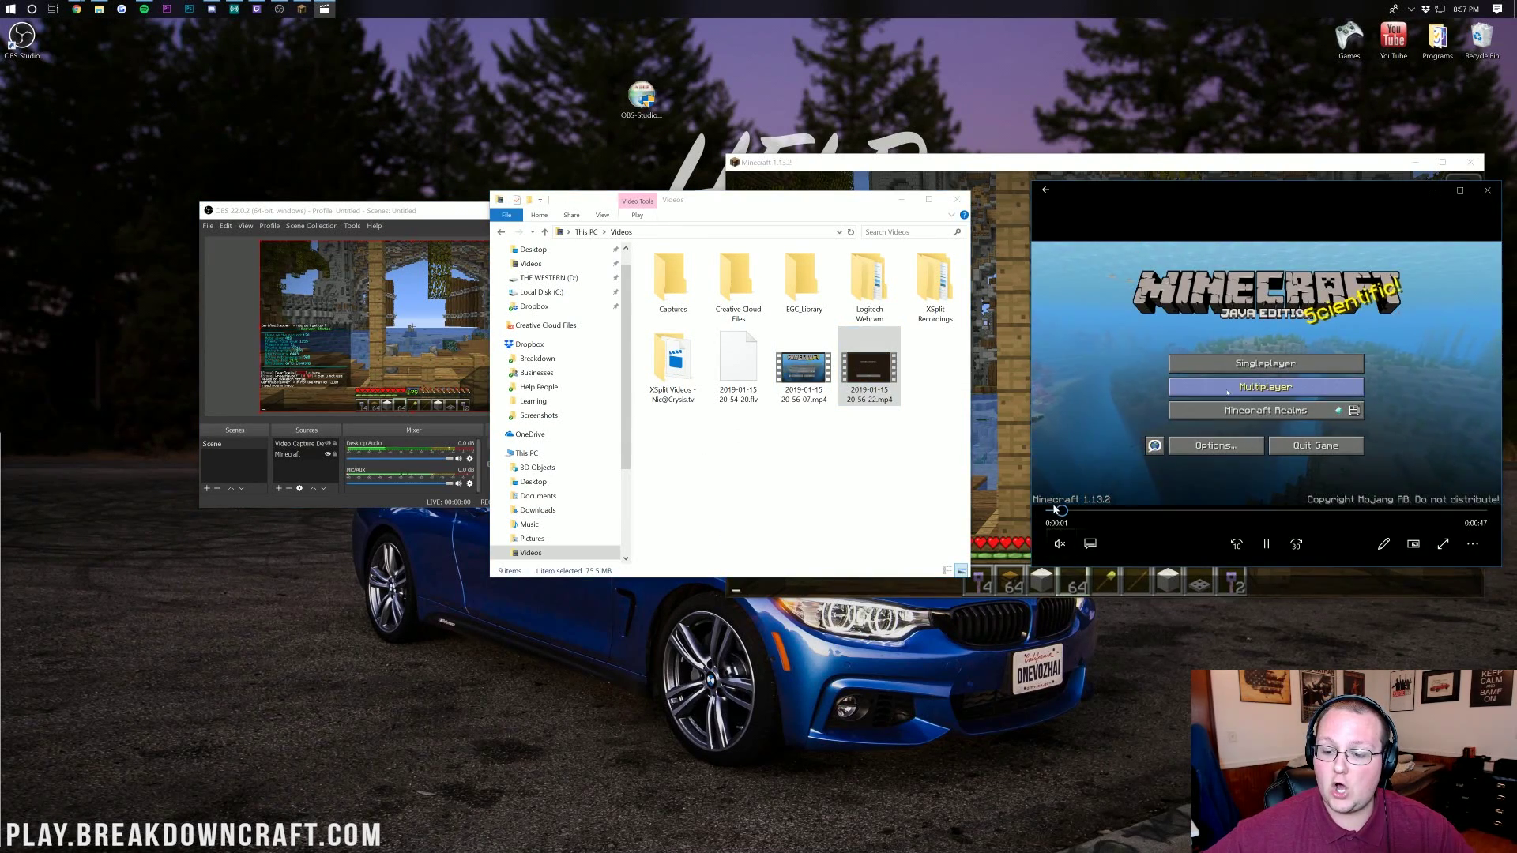
{"action": "left_click_drag", "start_coordinate": [1159, 508], "coordinate": [1451, 504]}
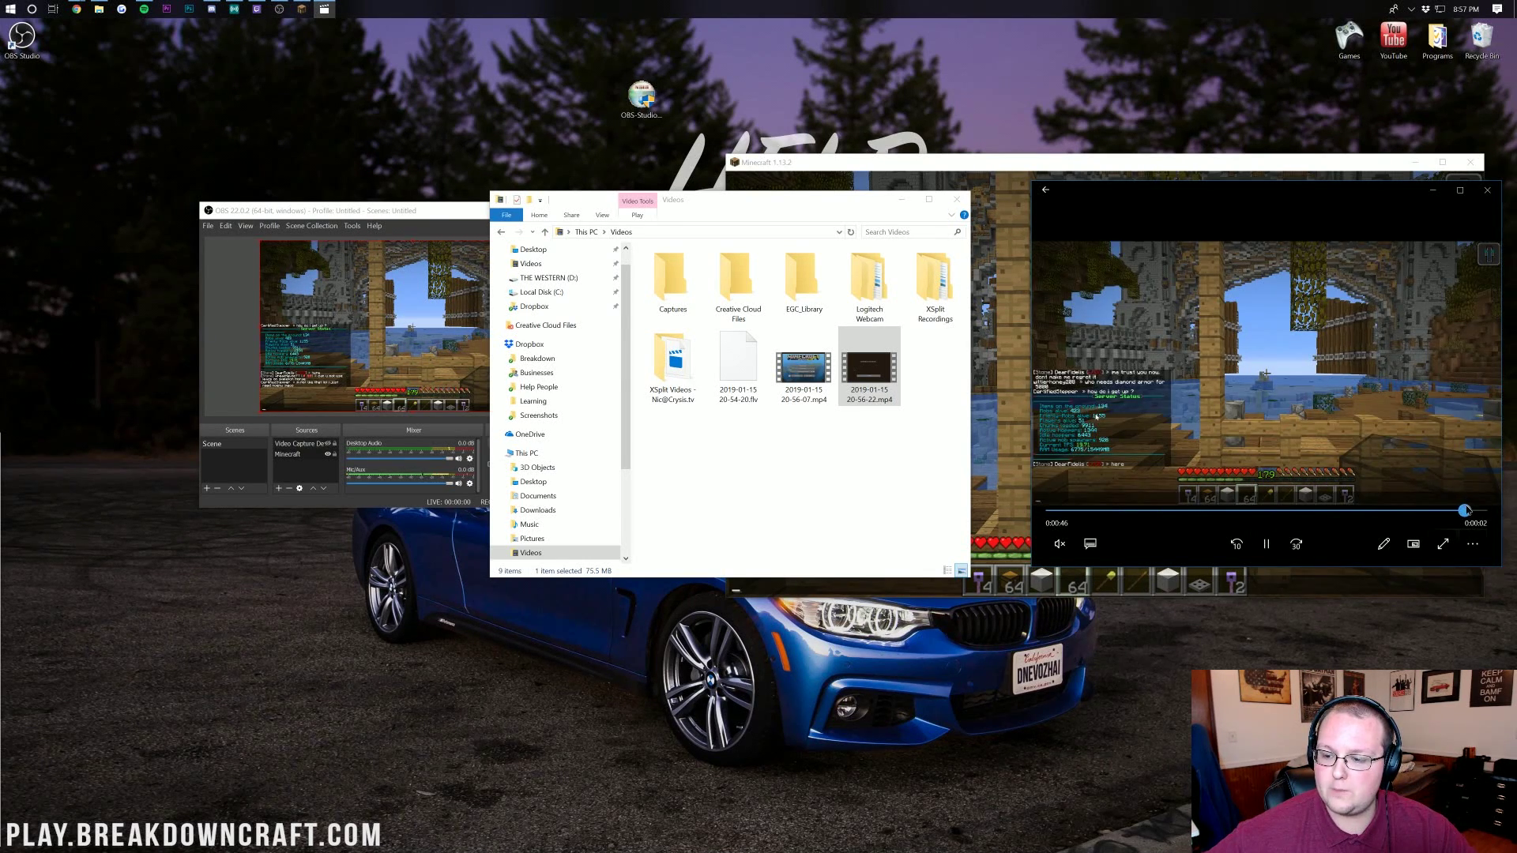
{"action": "left_click", "coordinate": [1487, 190]}
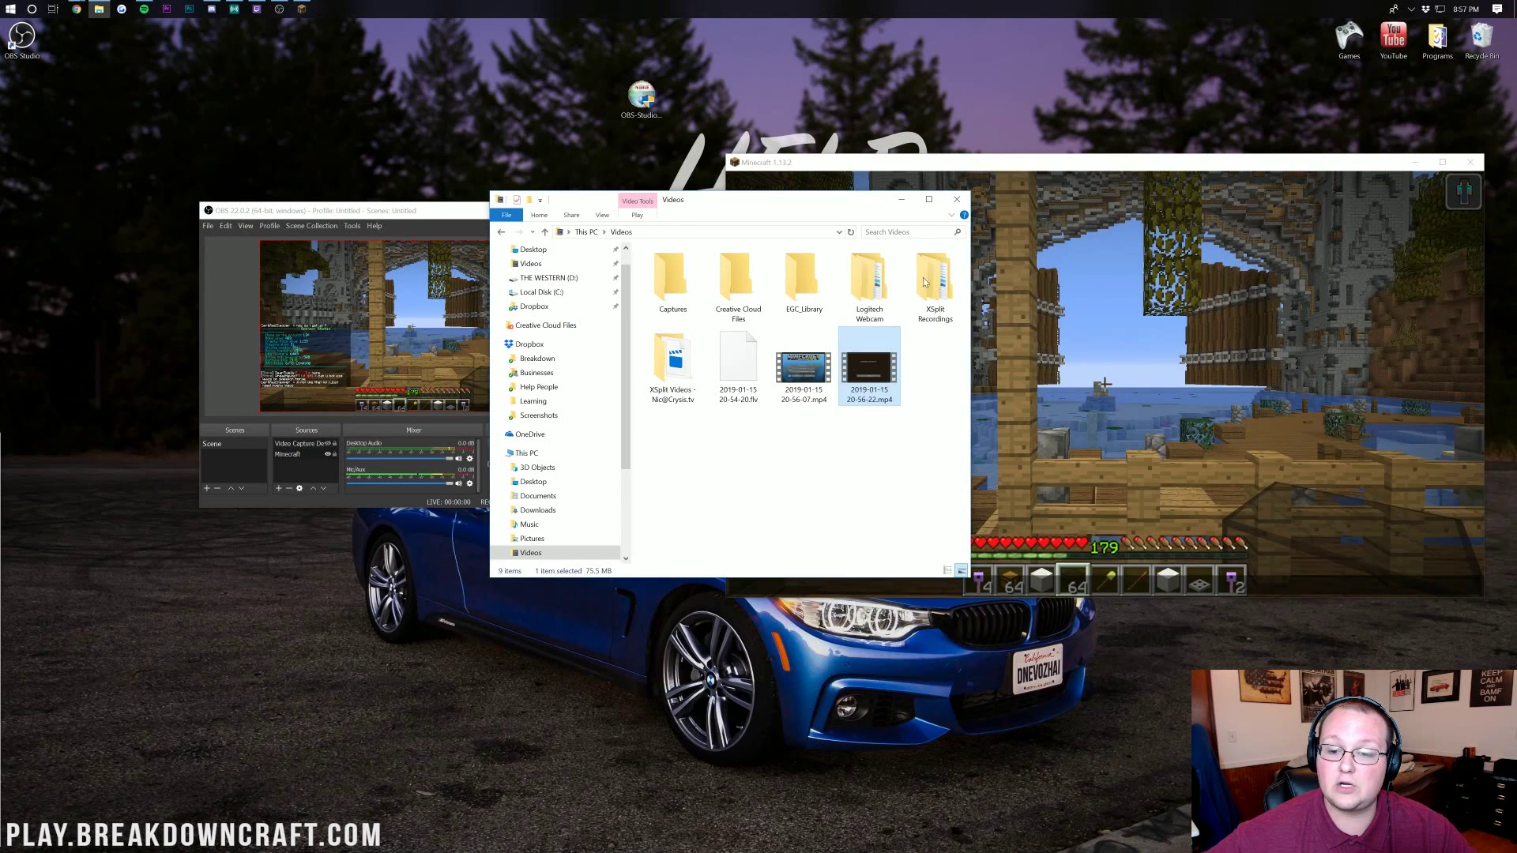
{"action": "left_click", "coordinate": [957, 199]}
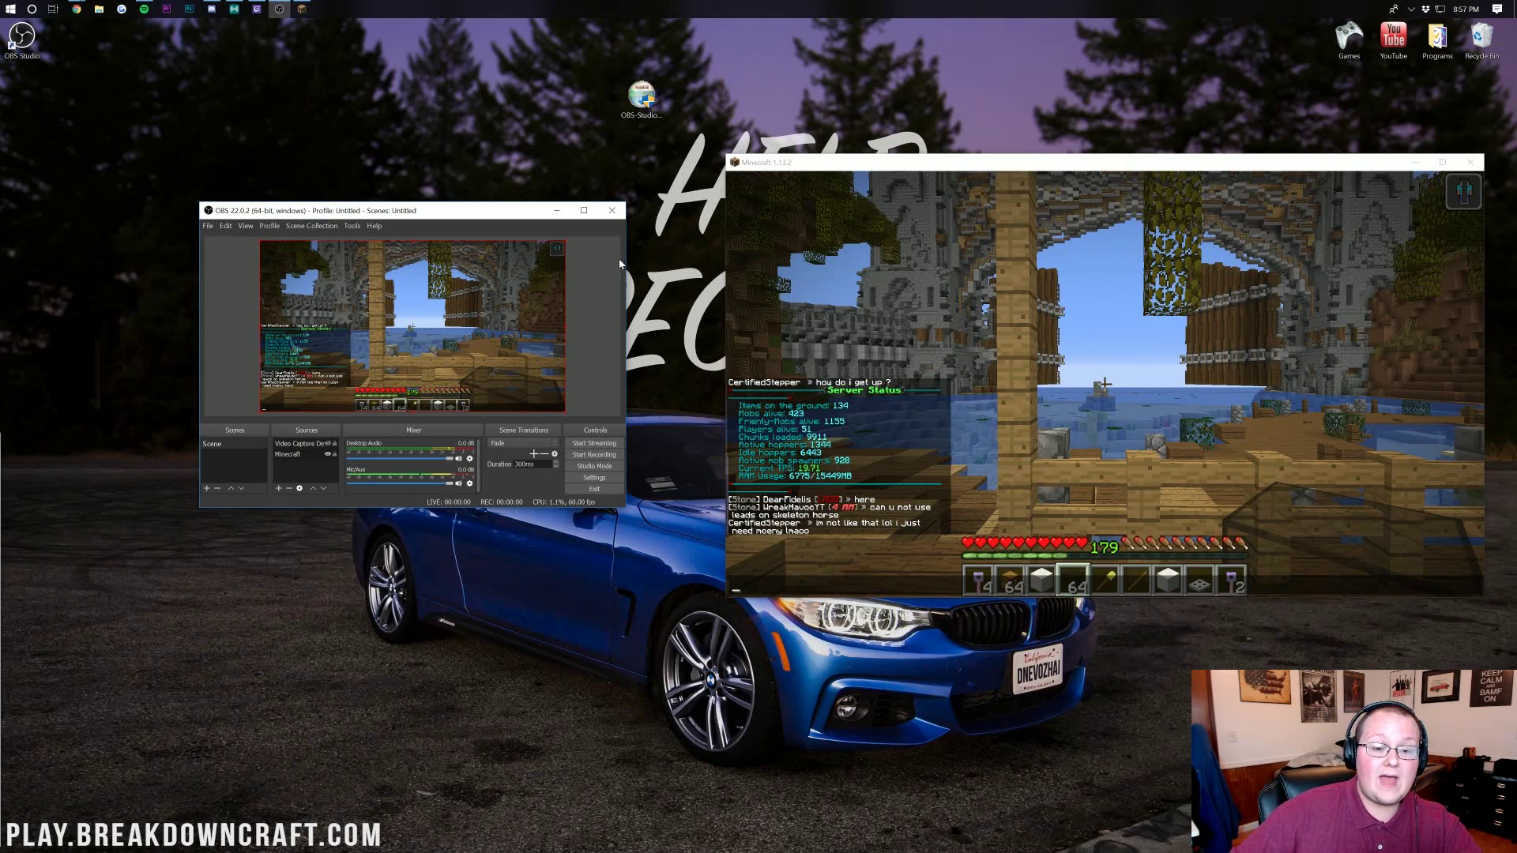
Move OBS to the top-left and minimize it, then quit Minecraft
{"action": "left_click_drag", "start_coordinate": [429, 211], "coordinate": [250, 104]}
{"action": "left_click", "coordinate": [379, 104]}
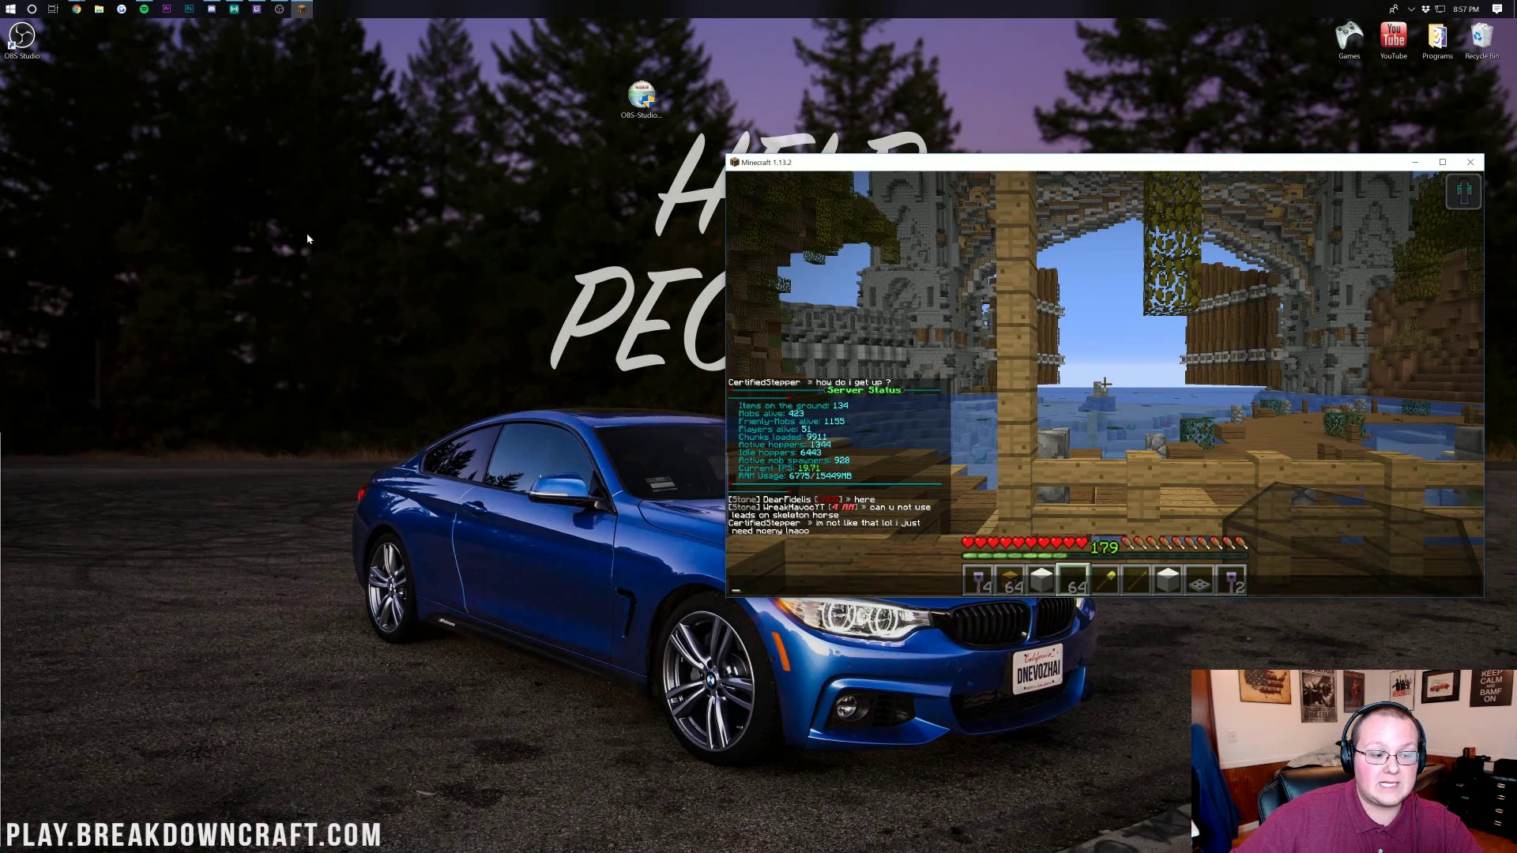
{"action": "left_click", "coordinate": [1459, 165]}
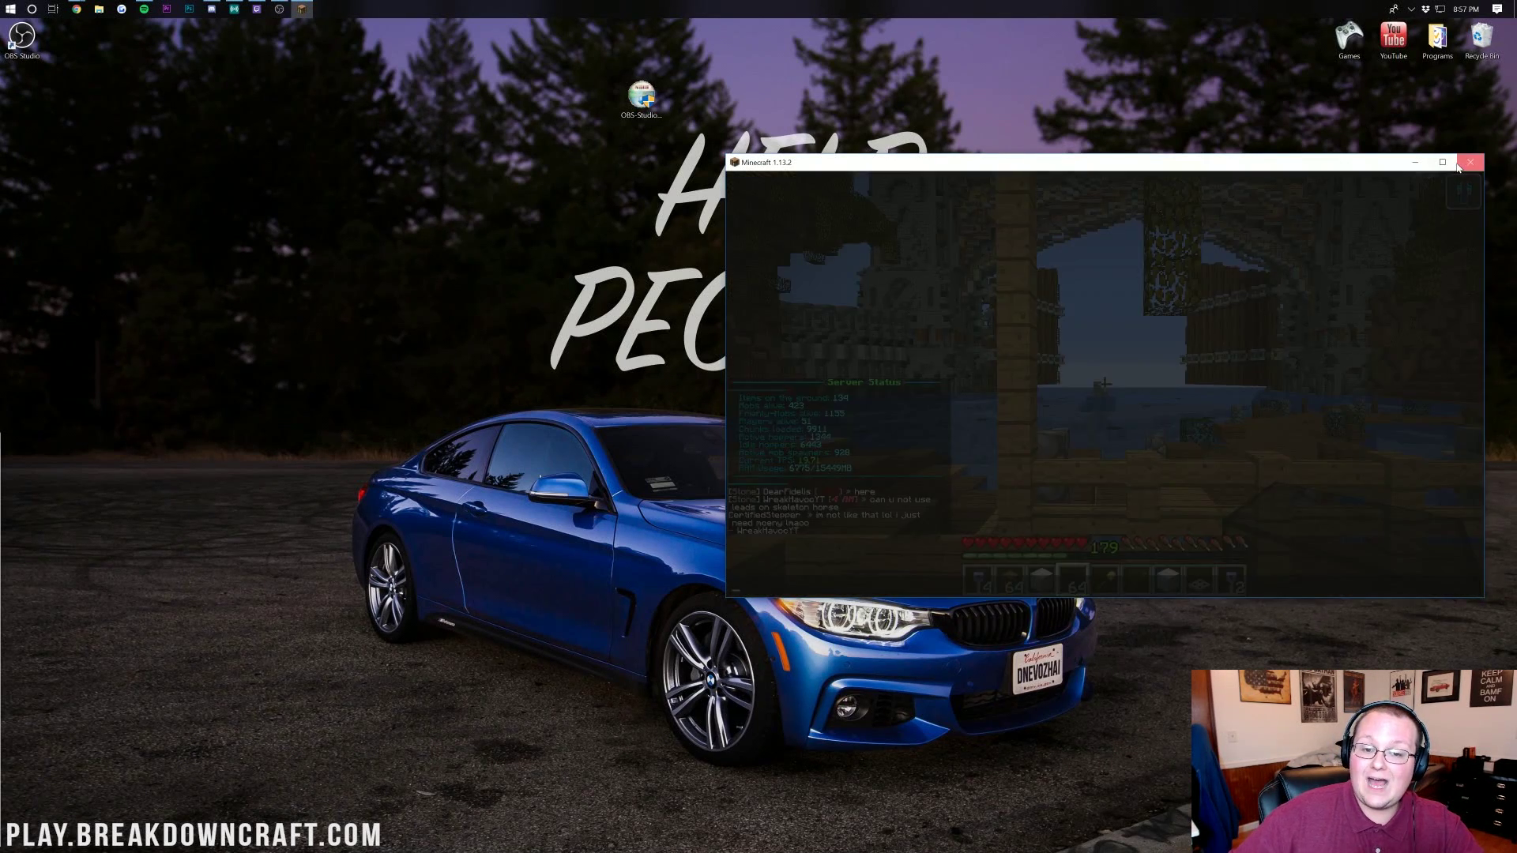
Permanently delete the OBS installer and move the OBS Studio shortcut to the bottom-left
{"action": "left_click_drag", "start_coordinate": [641, 95], "coordinate": [1480, 38]}
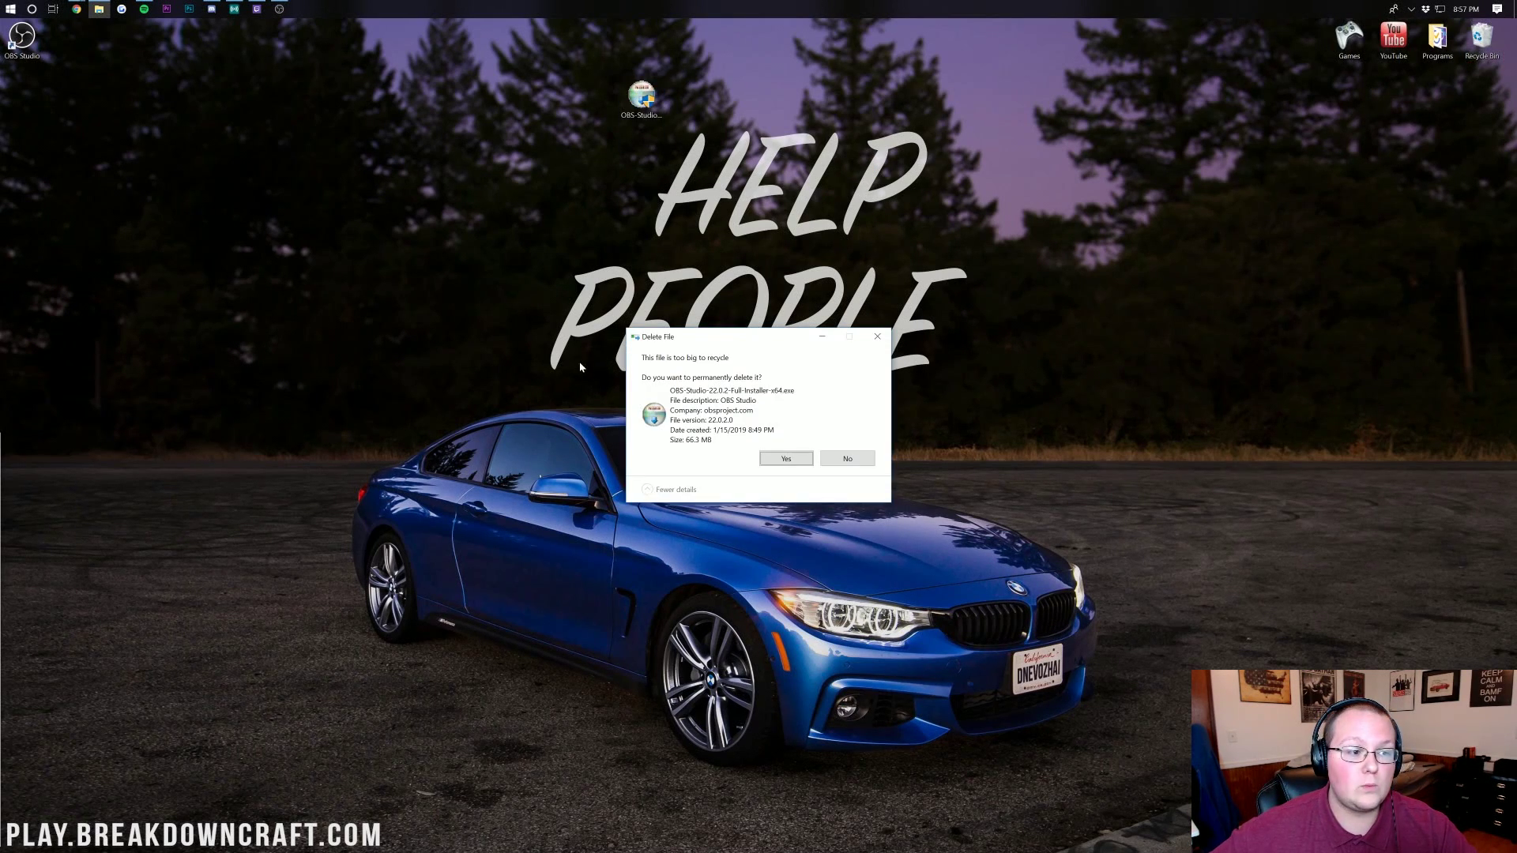
{"action": "left_click", "coordinate": [792, 458]}
{"action": "left_click_drag", "start_coordinate": [21, 36], "coordinate": [31, 830]}
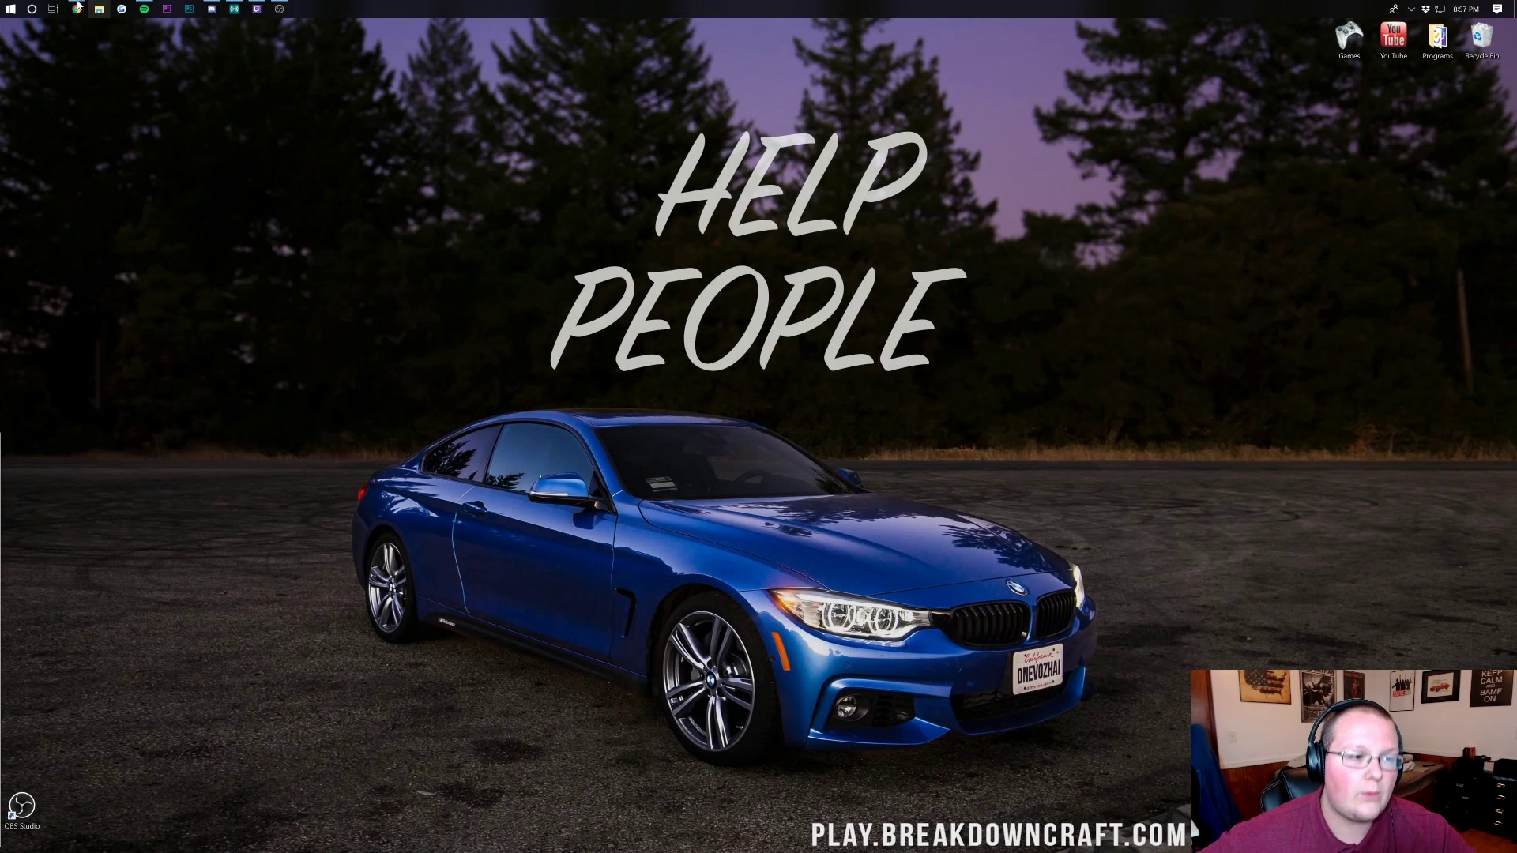
Bring up Chrome and open the OptiFine install guide page
{"action": "mouse_move", "coordinate": [77, 6]}
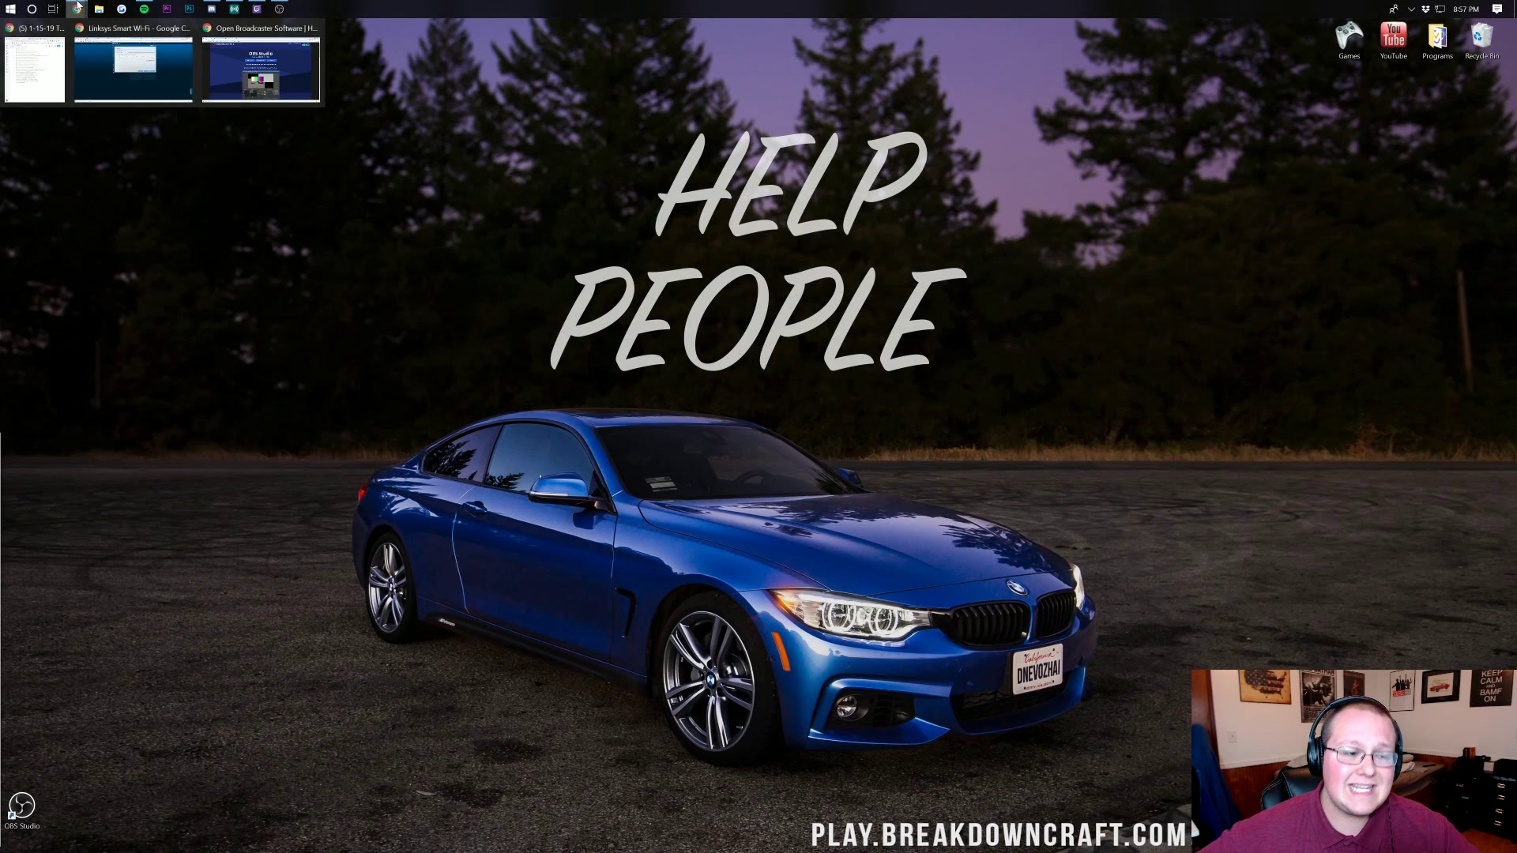
{"action": "left_click", "coordinate": [252, 63]}
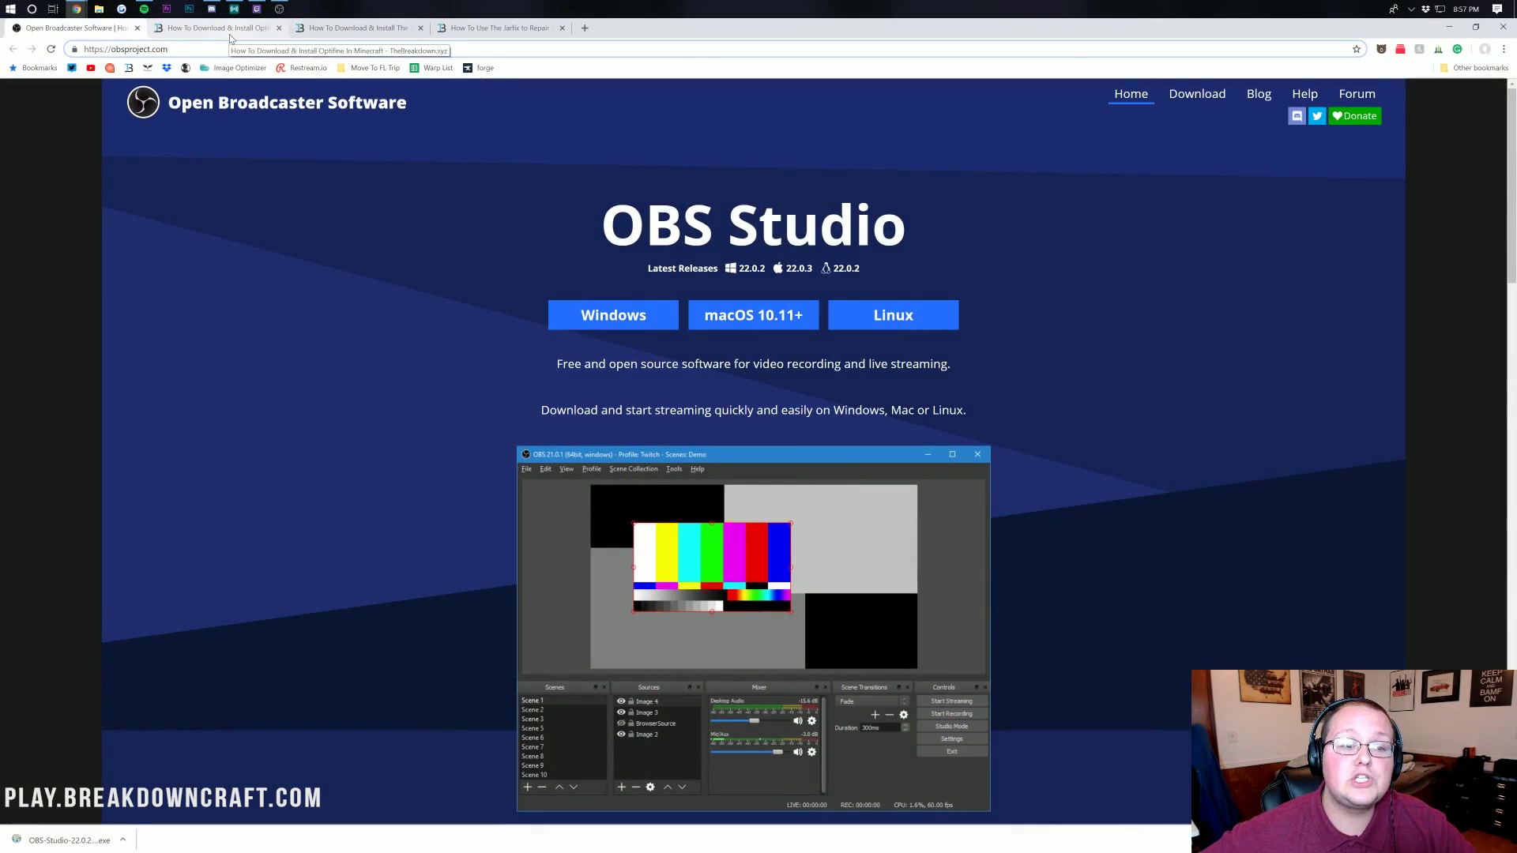
{"action": "left_click", "coordinate": [213, 28]}
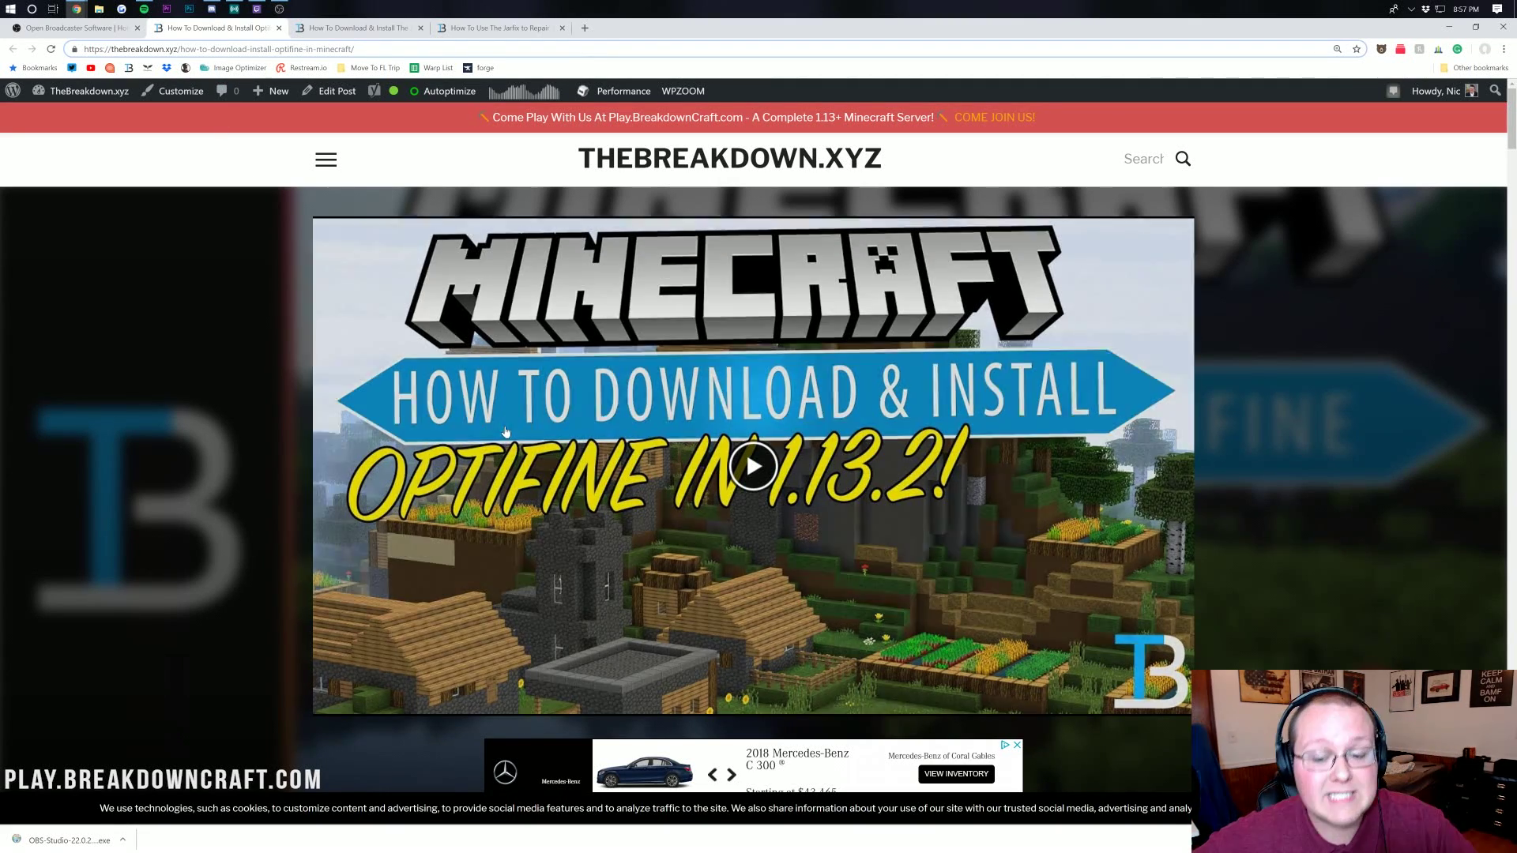
{"action": "scroll", "coordinate": [670, 448], "scroll_direction": "down", "scroll_amount": 2}
{"action": "scroll", "coordinate": [670, 447], "scroll_direction": "up", "scroll_amount": 2}
{"action": "scroll", "coordinate": [670, 447], "scroll_direction": "down", "scroll_amount": 10}
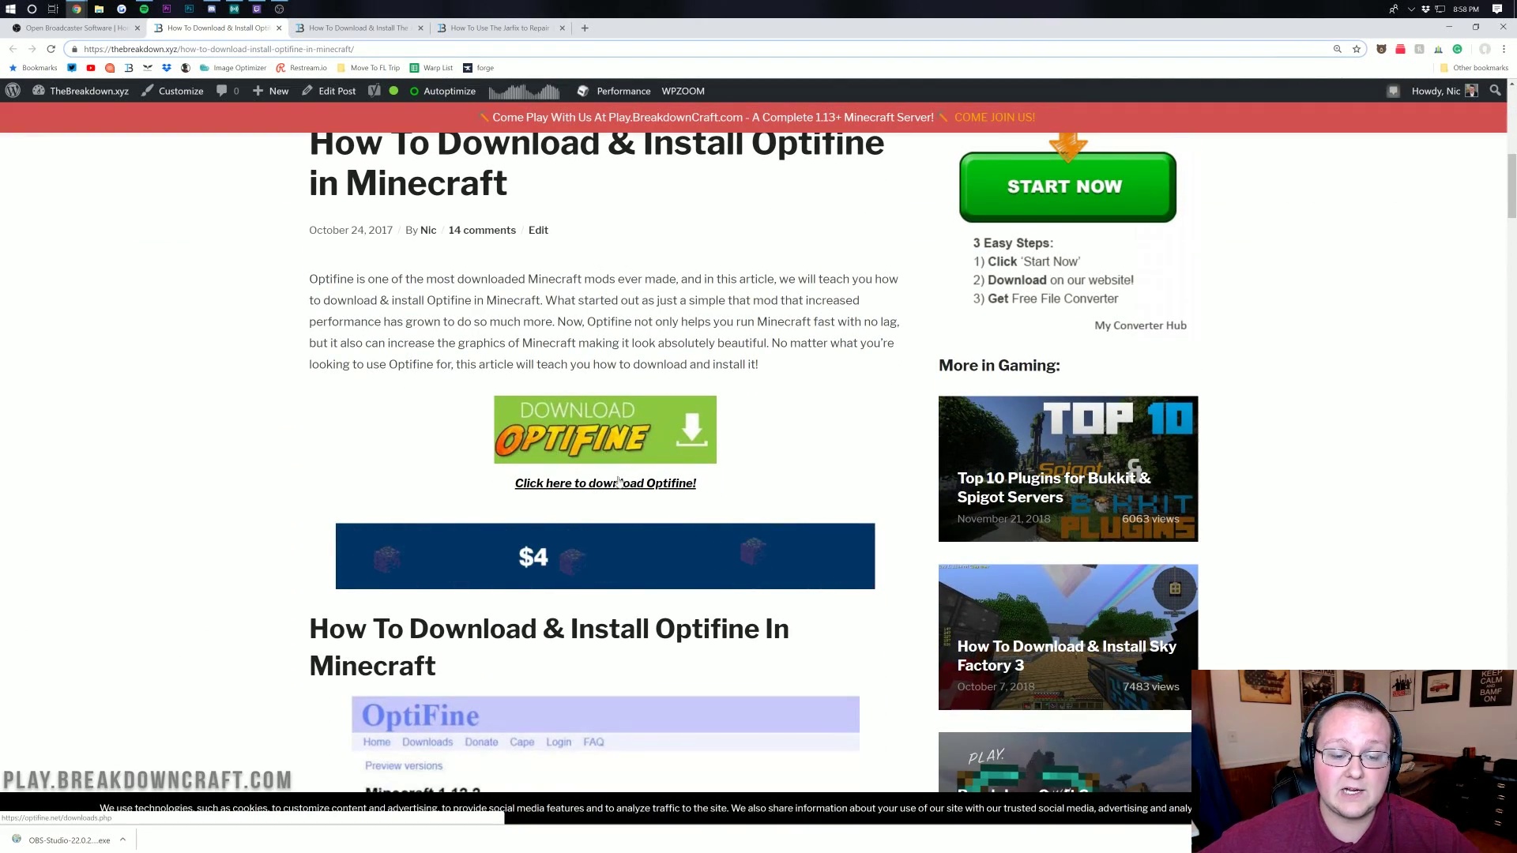
Download OptiFine_1.13.2_HD_U_E5.jar from its mirror and close the ad tab
{"action": "left_click", "coordinate": [594, 483]}
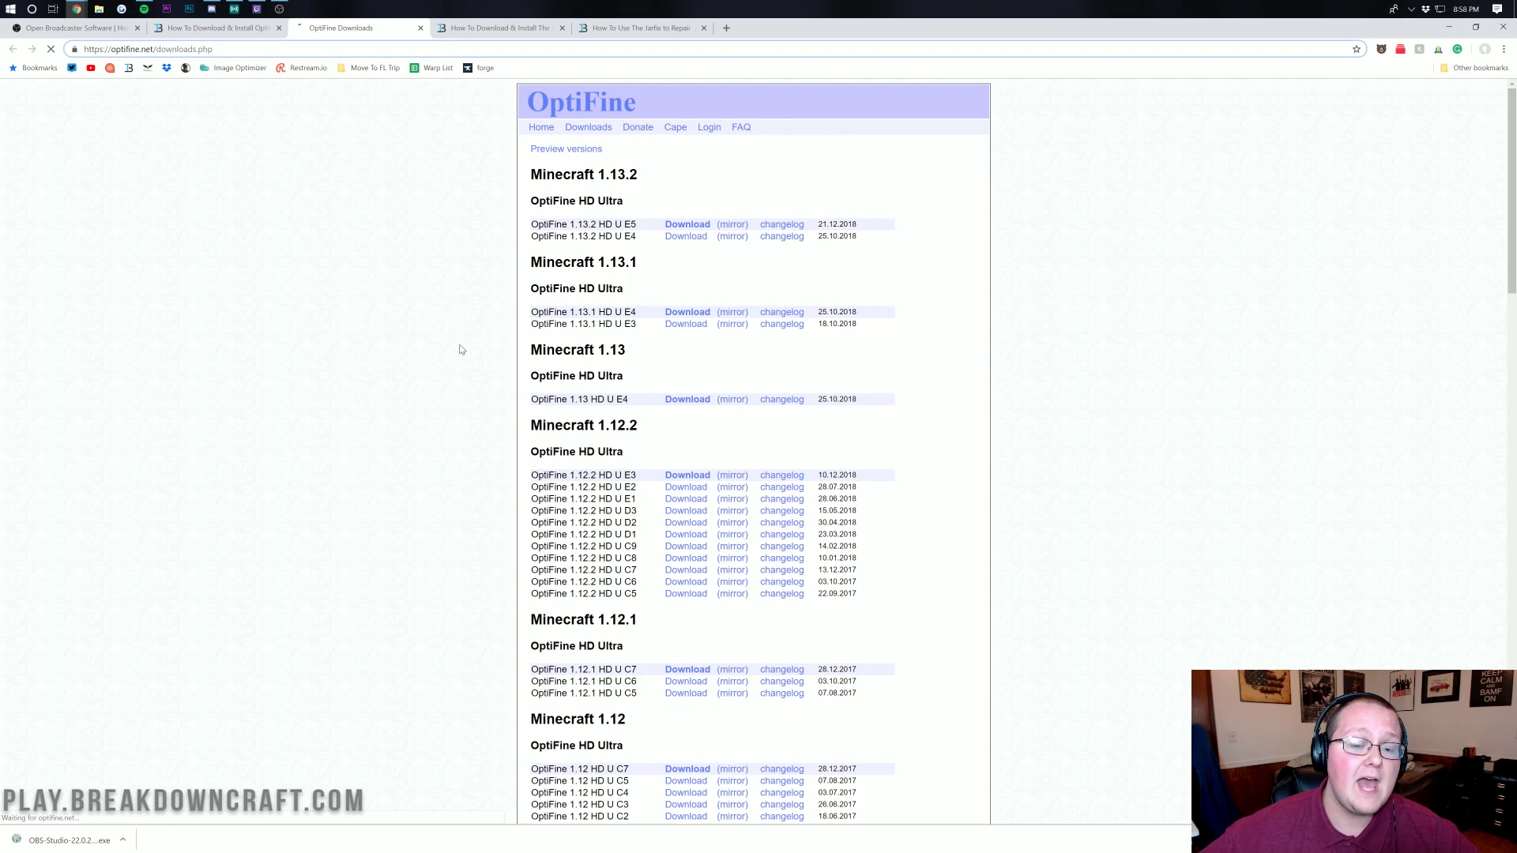
{"action": "left_click", "coordinate": [728, 228]}
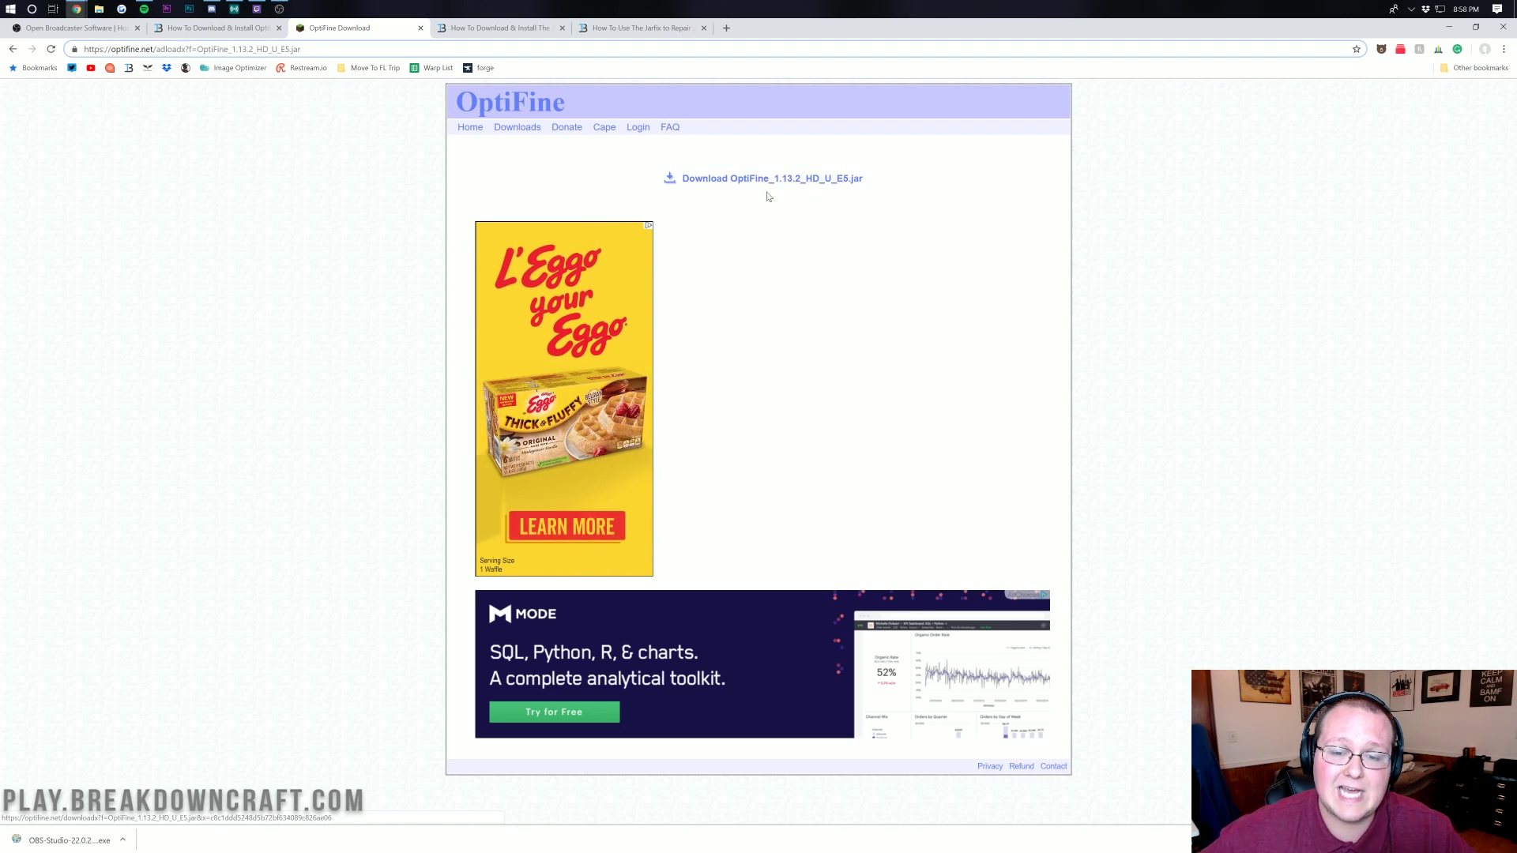
{"action": "left_click", "coordinate": [738, 180]}
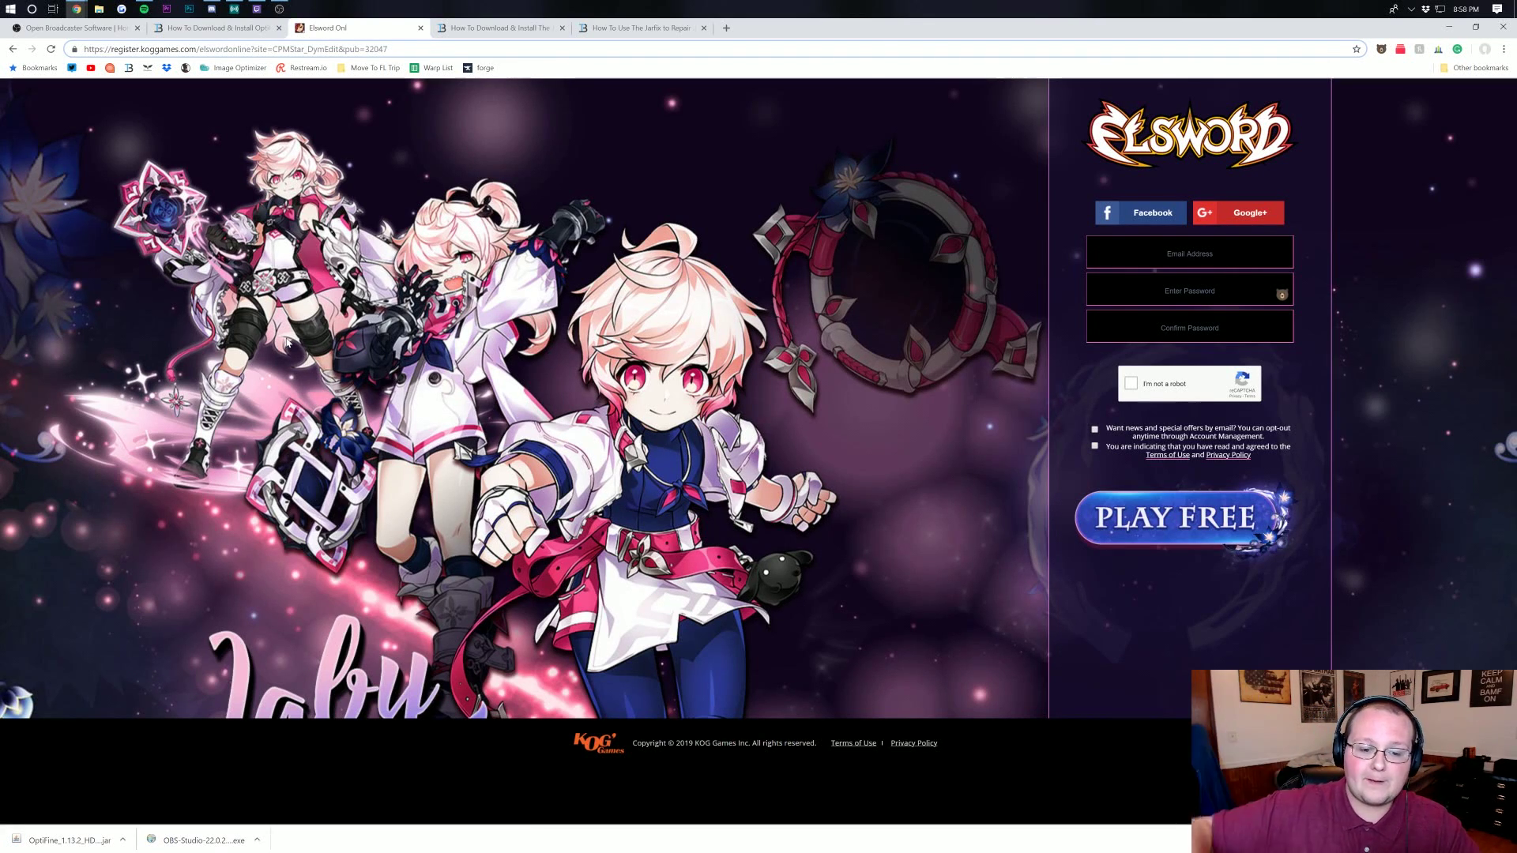
{"action": "key", "text": "ctrl+w"}
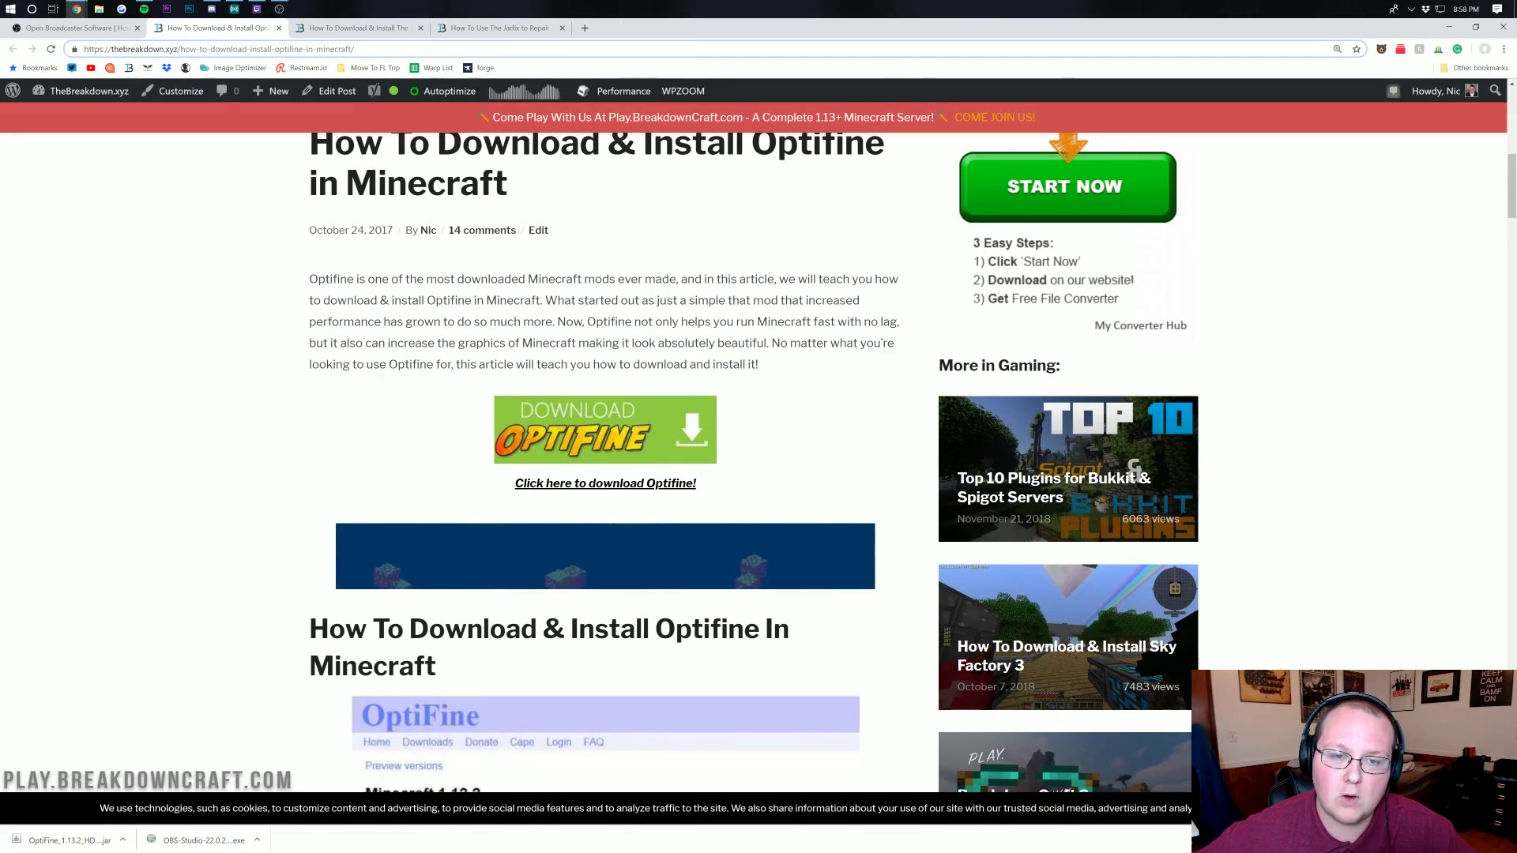
Minimize Chrome, move the OptiFine jar onto the desktop, and open it with Java Platform SE binary
{"action": "left_click", "coordinate": [1450, 29]}
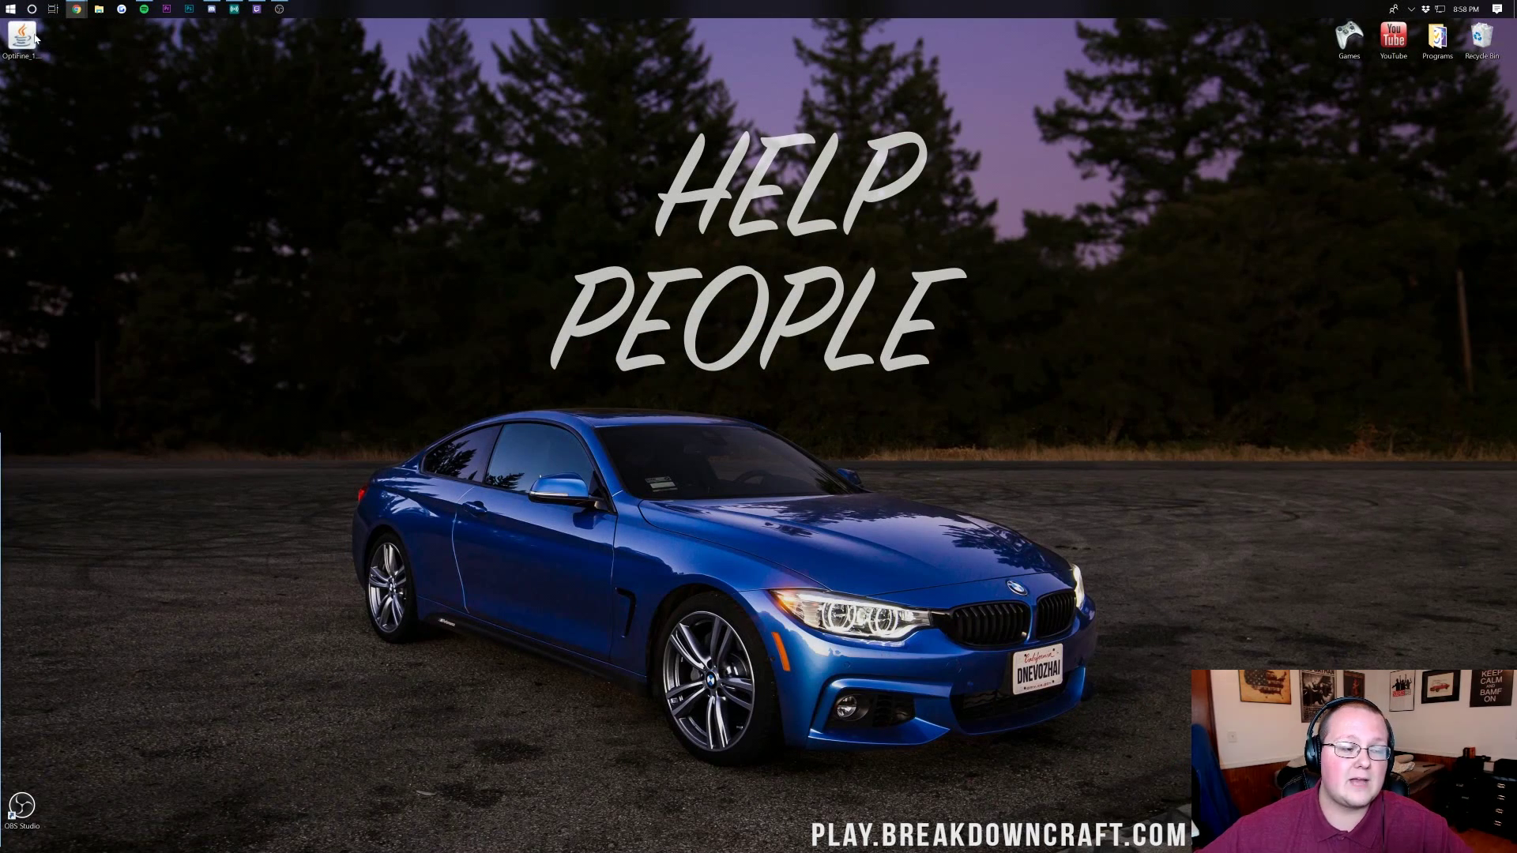
{"action": "left_click_drag", "start_coordinate": [22, 35], "coordinate": [629, 116]}
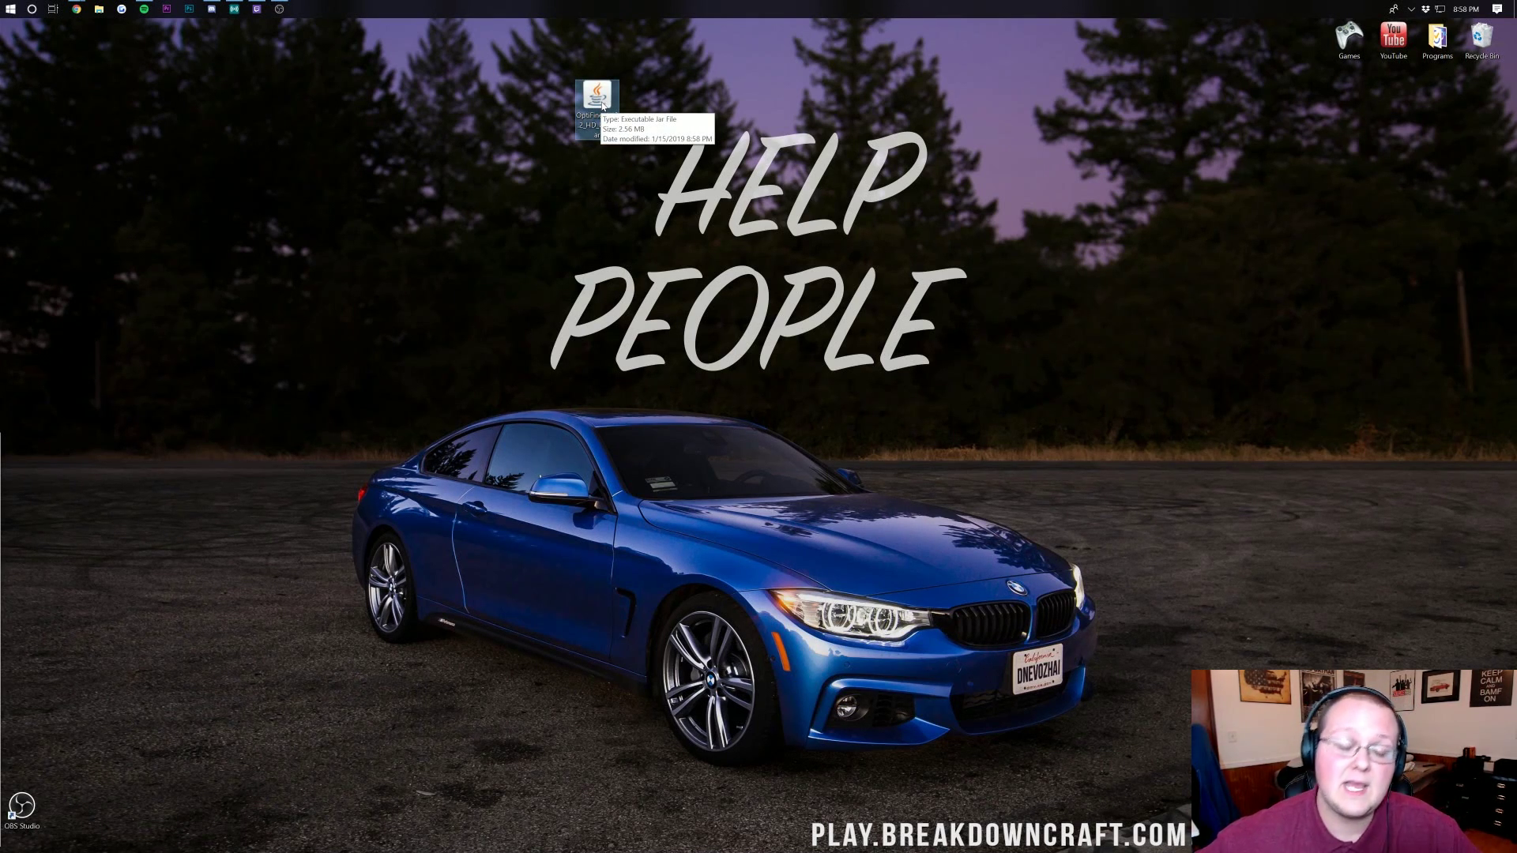
{"action": "right_click", "coordinate": [601, 104]}
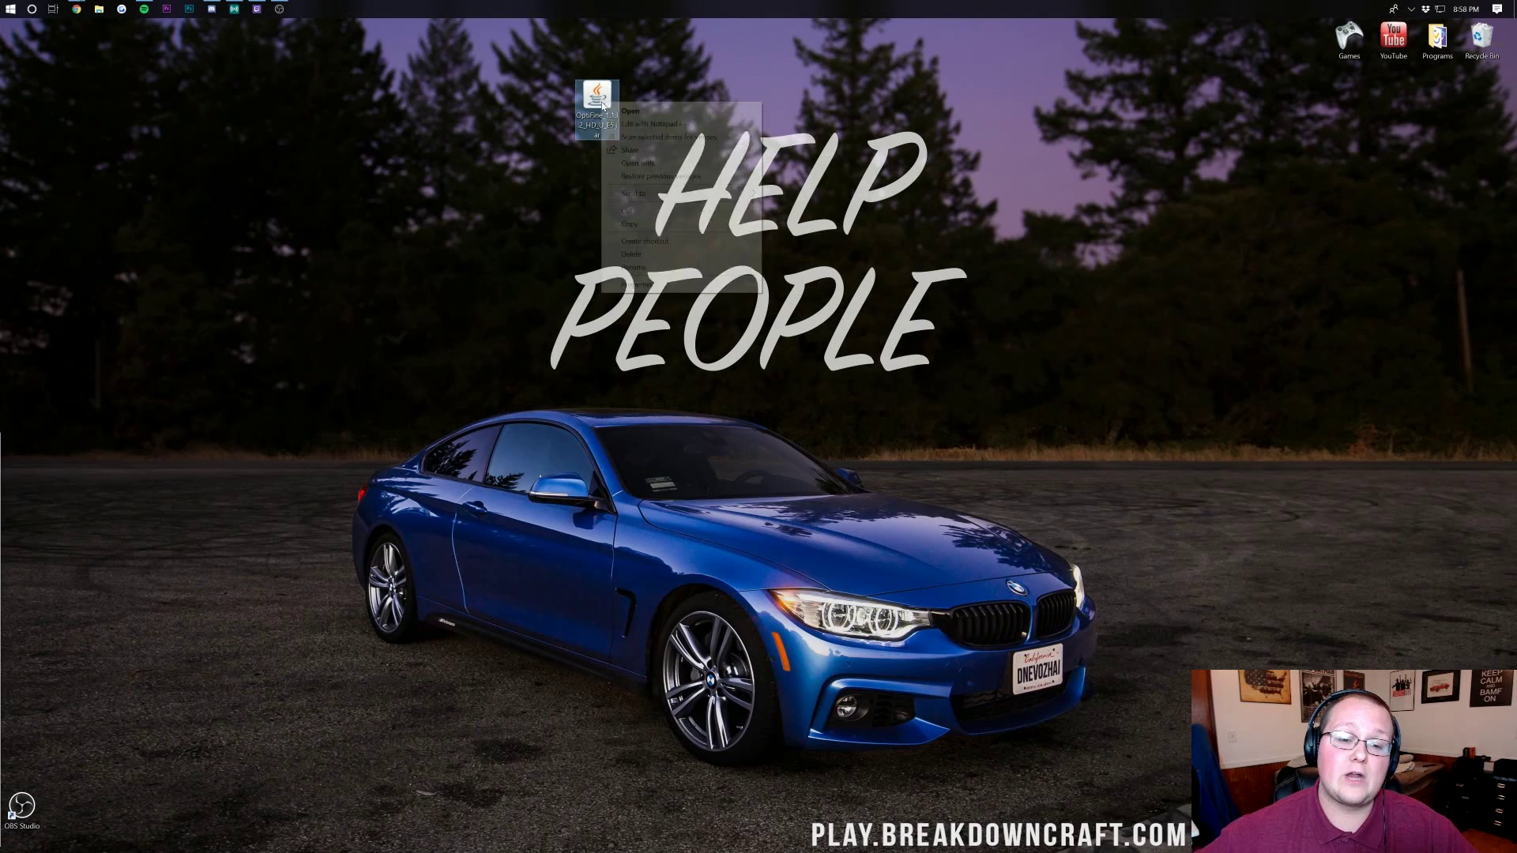
{"action": "left_click", "coordinate": [658, 164]}
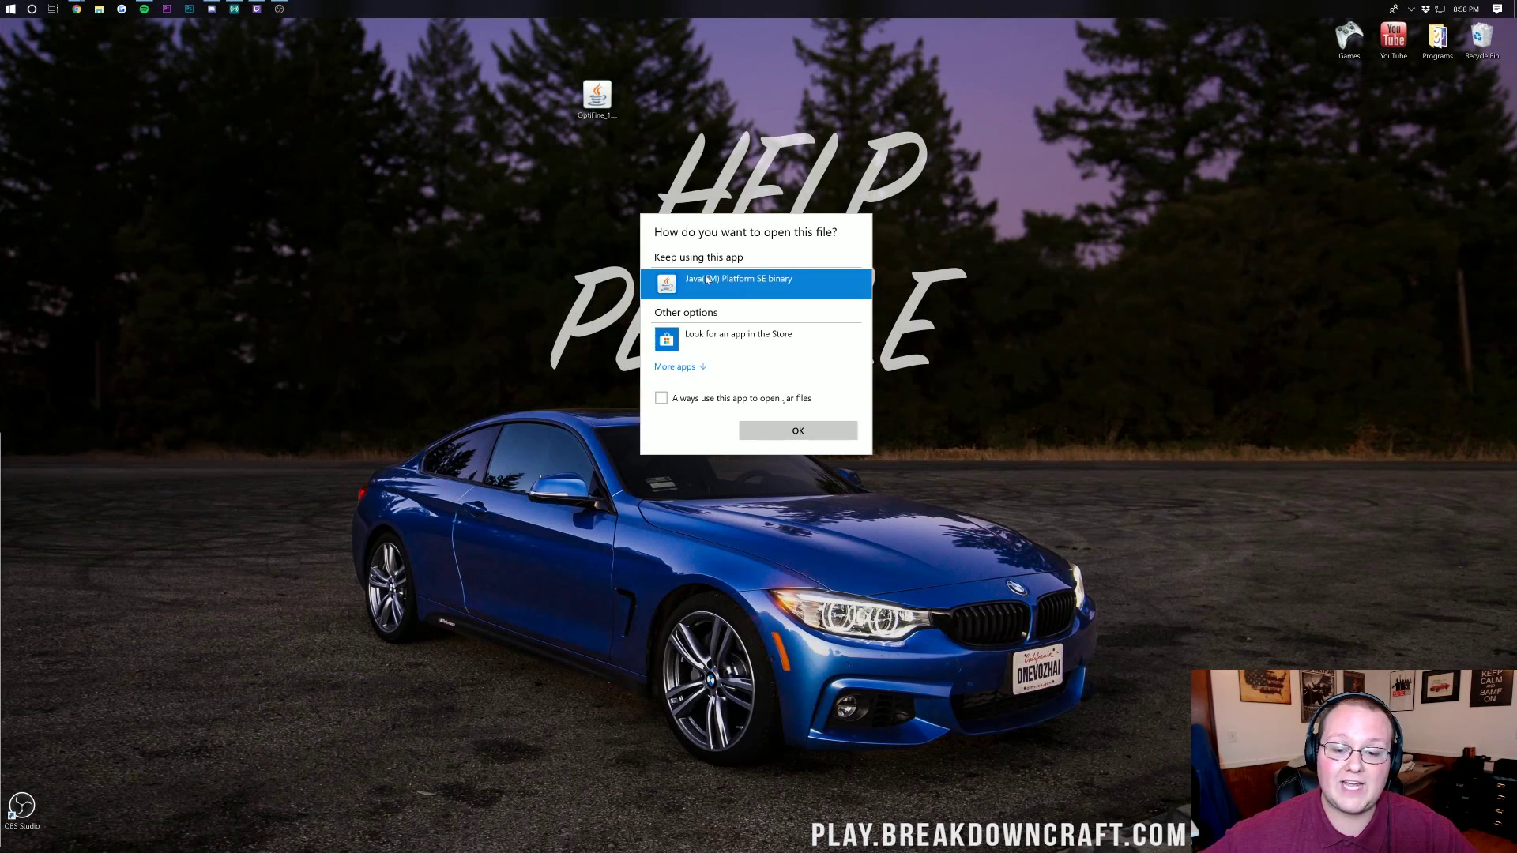
{"action": "left_click", "coordinate": [798, 431]}
Bring Chrome back and scroll through the Java SE Development Kit article
{"action": "mouse_move", "coordinate": [72, 8]}
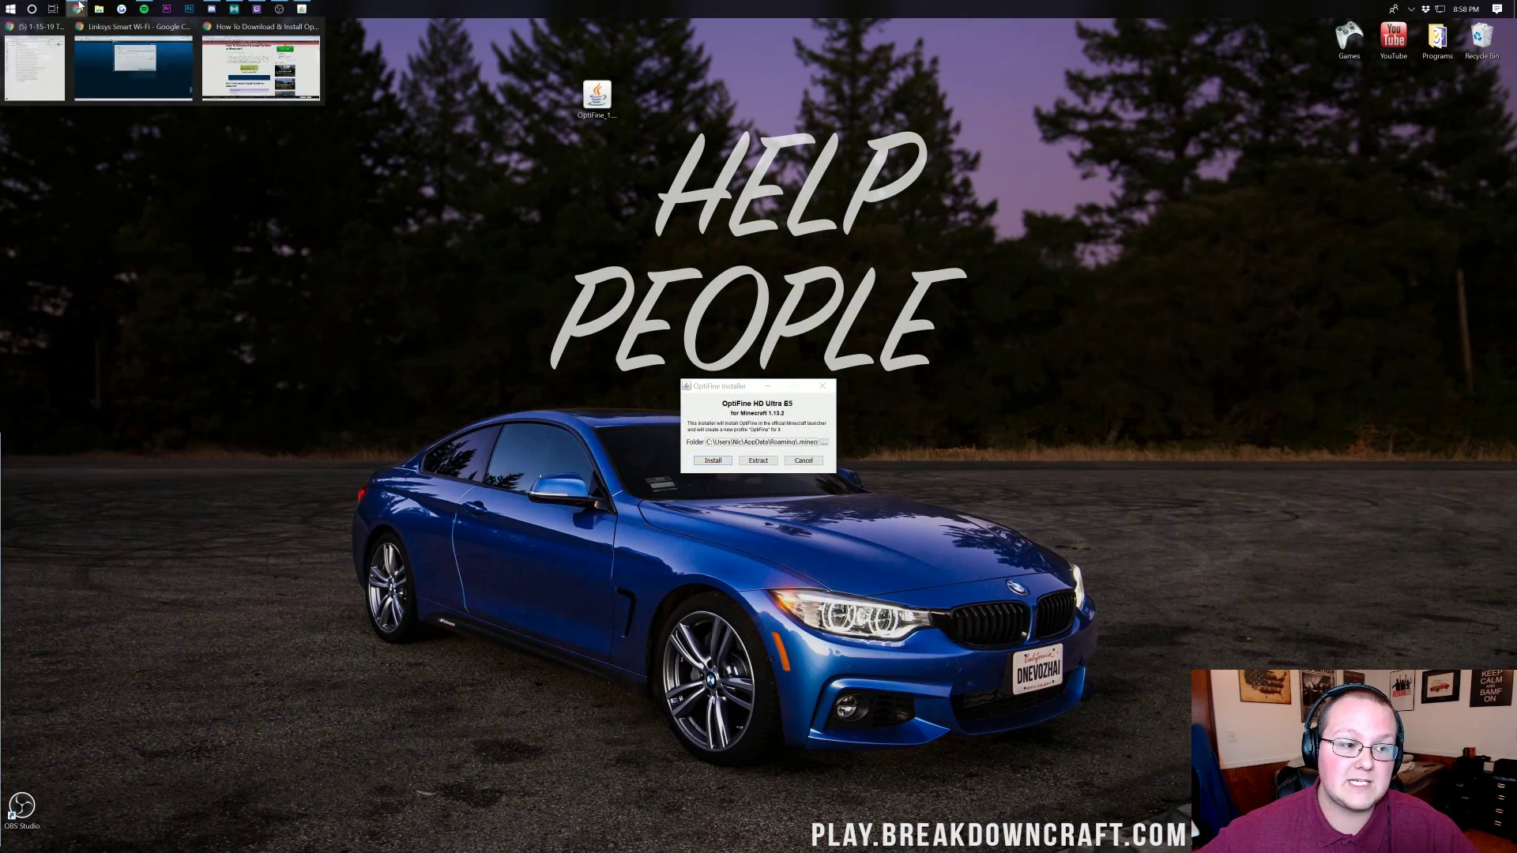
{"action": "left_click", "coordinate": [261, 70]}
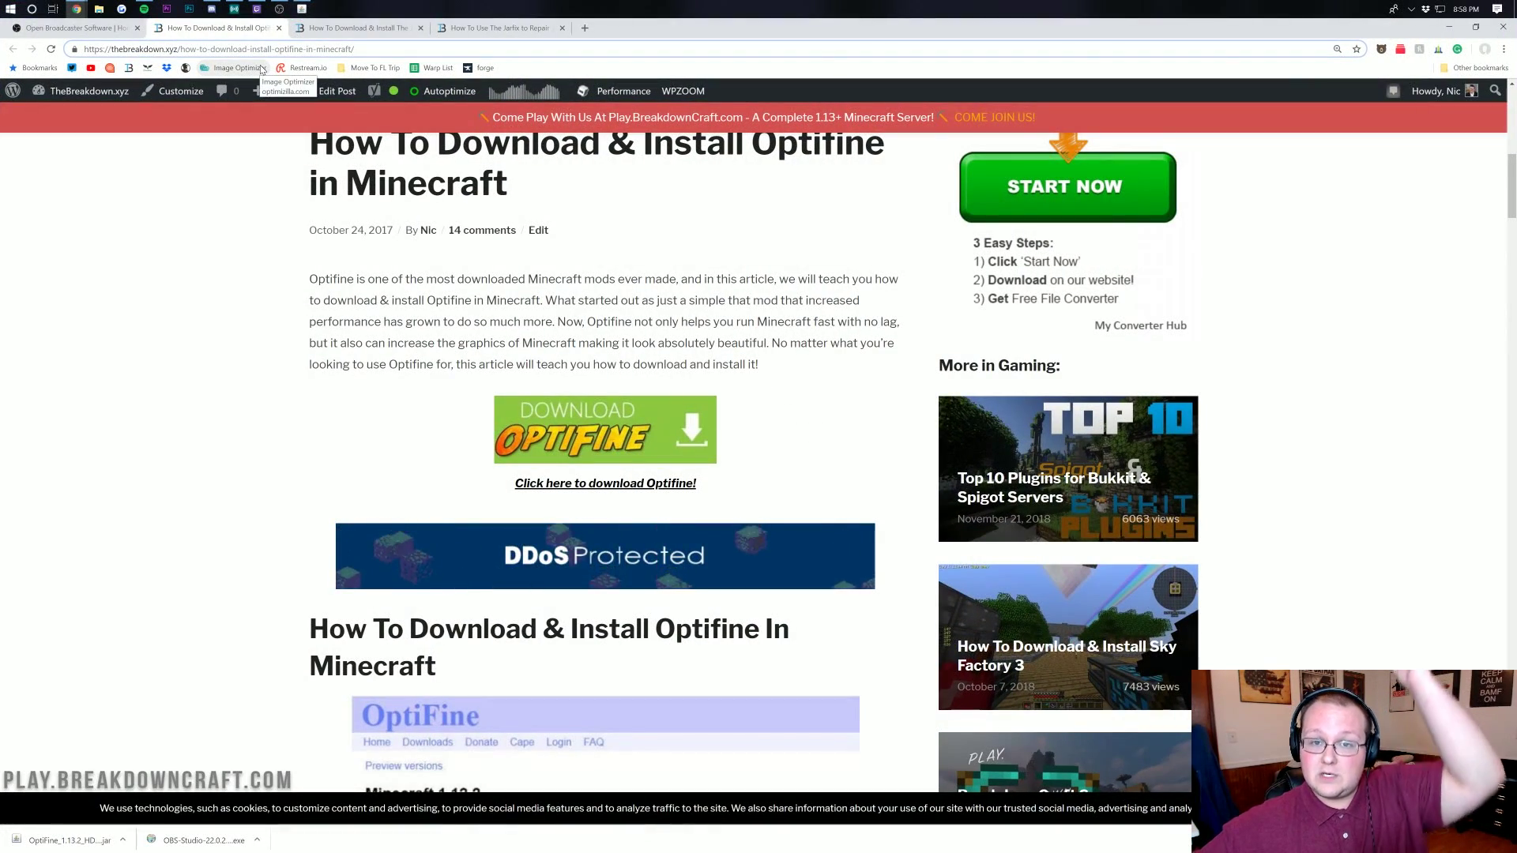
{"action": "left_click", "coordinate": [365, 32]}
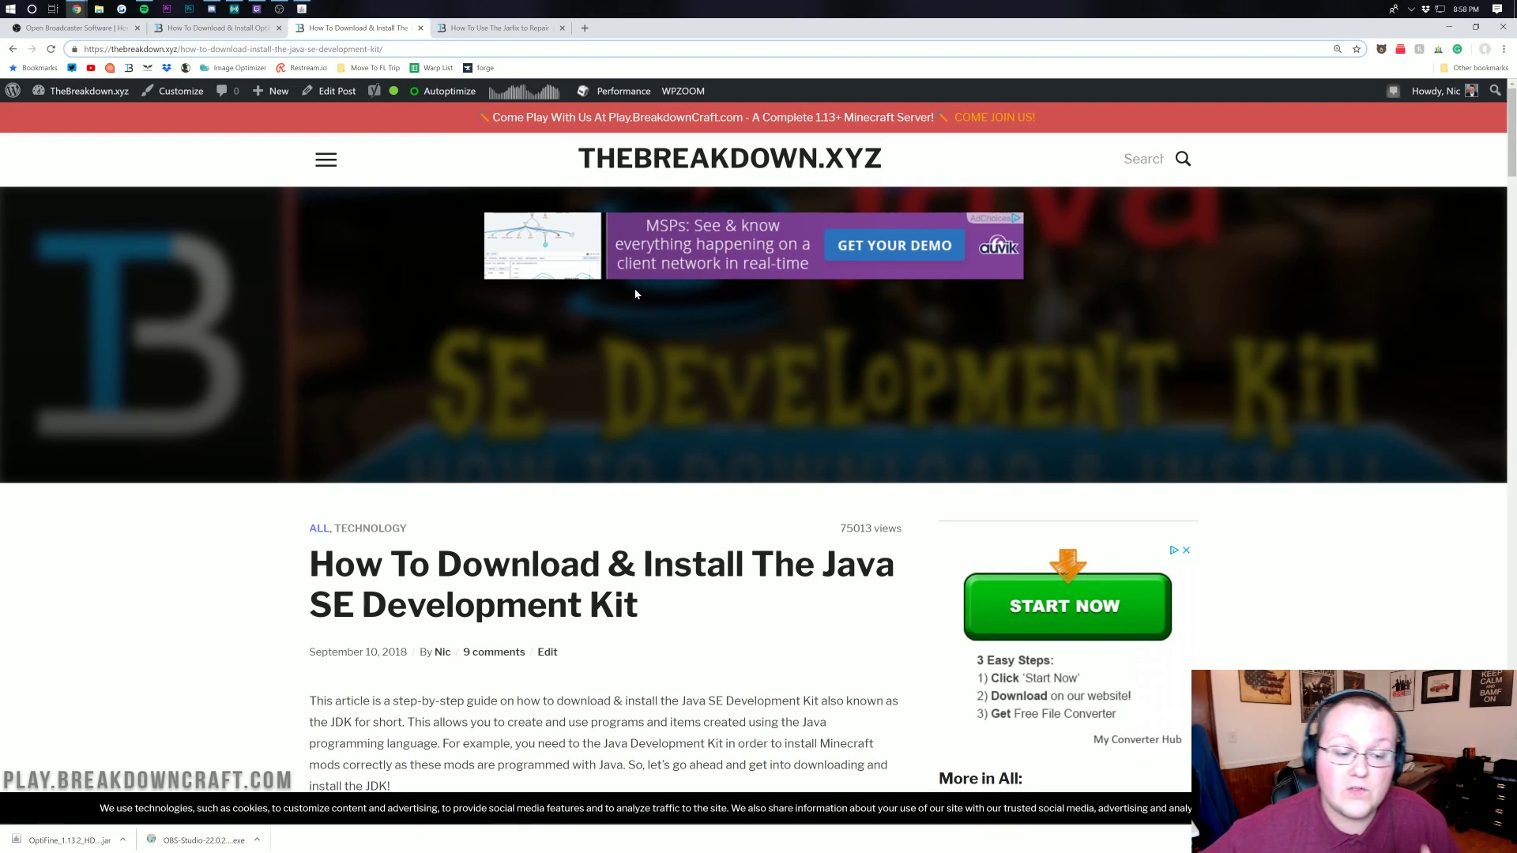
{"action": "scroll", "coordinate": [612, 403], "scroll_direction": "down", "scroll_amount": 2}
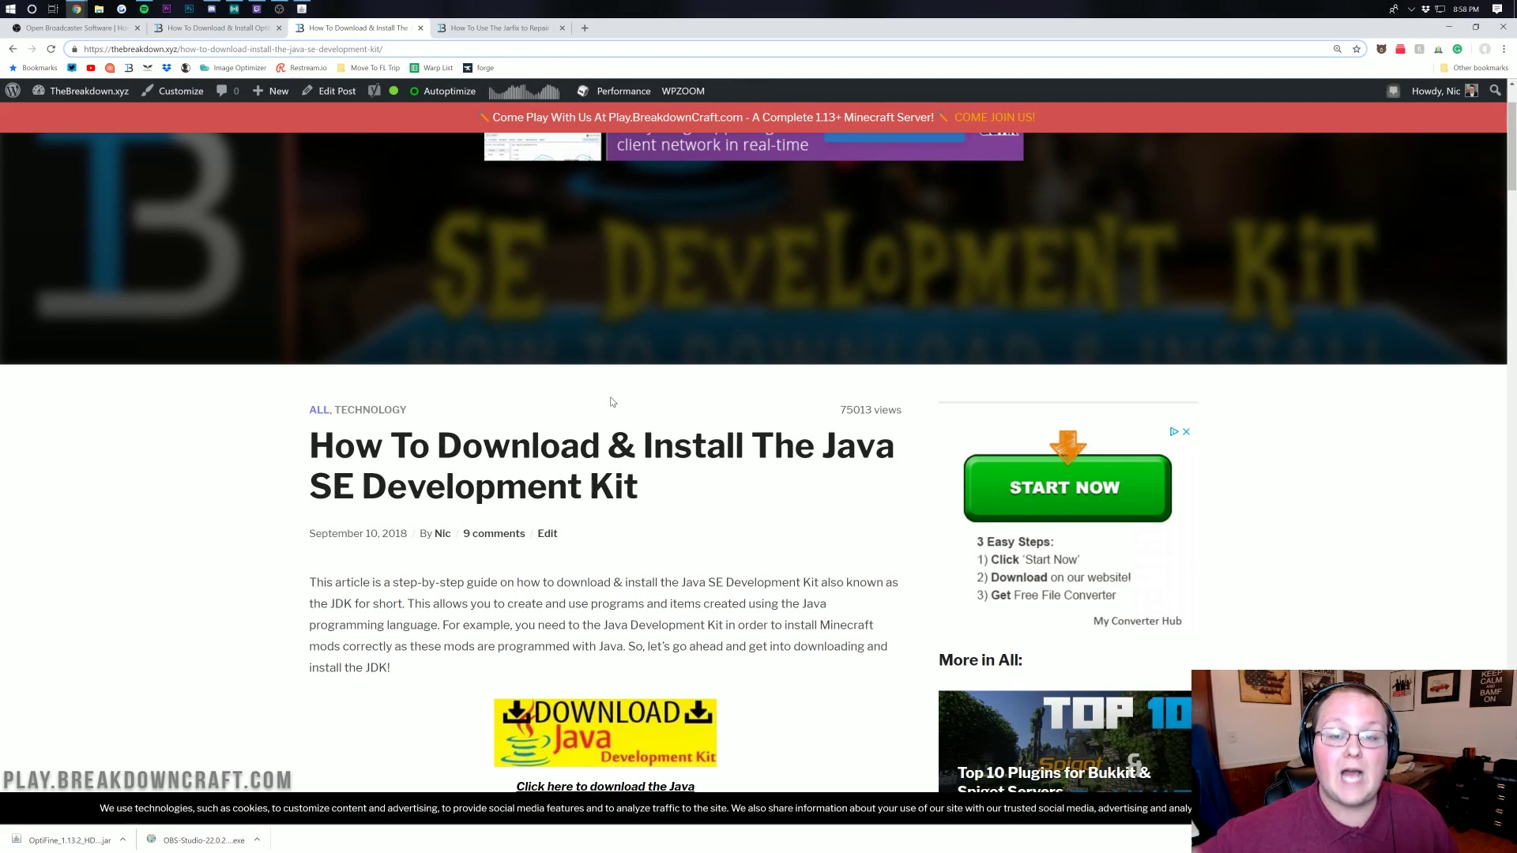
{"action": "scroll", "coordinate": [613, 396], "scroll_direction": "down", "scroll_amount": 4}
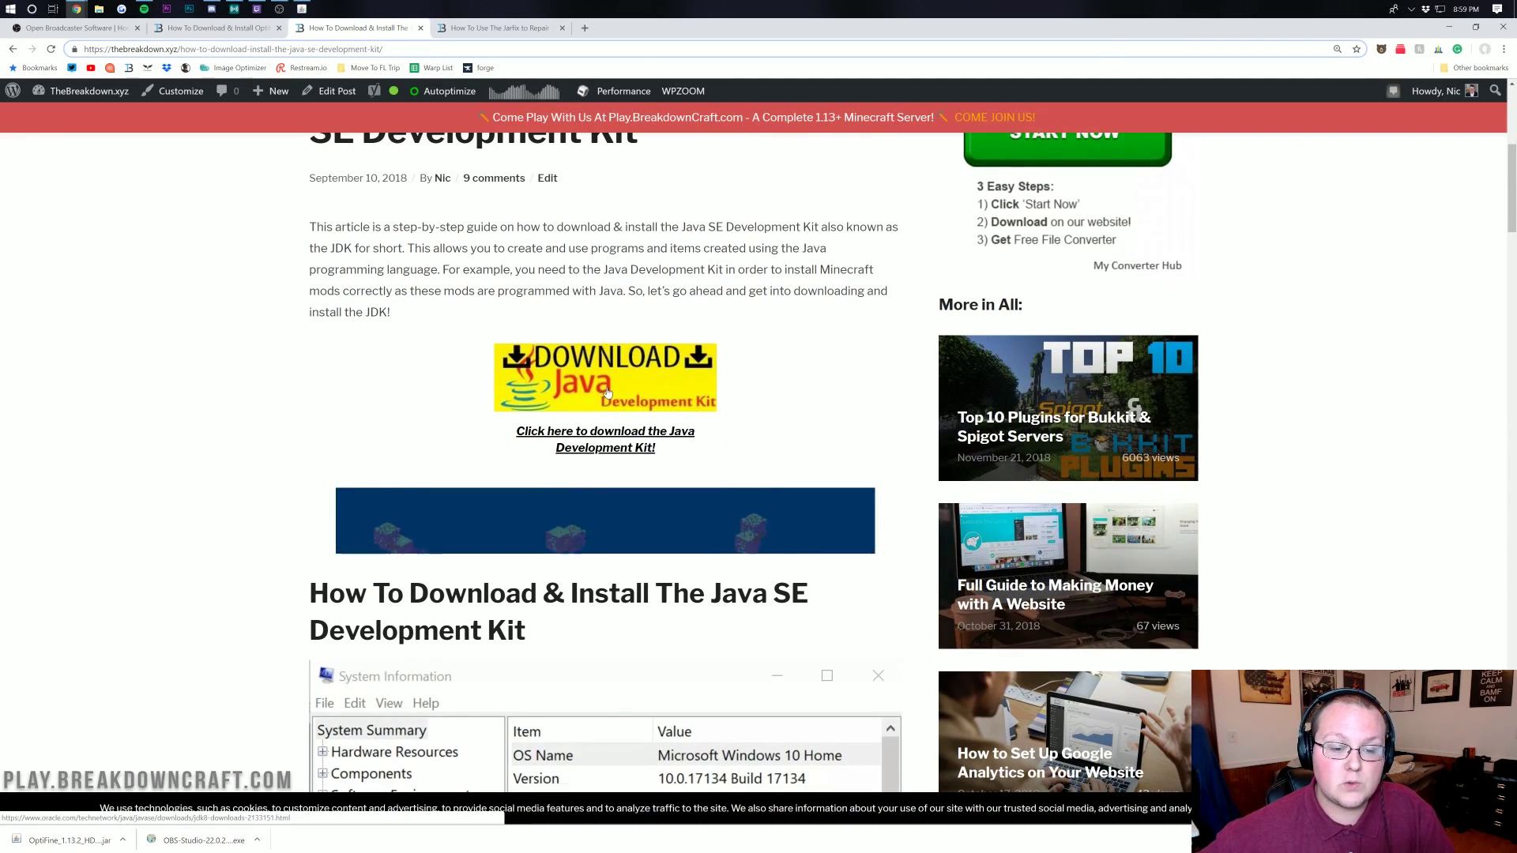
{"action": "scroll", "coordinate": [497, 458], "scroll_direction": "down", "scroll_amount": 1}
{"action": "scroll", "coordinate": [497, 458], "scroll_direction": "down", "scroll_amount": 2}
{"action": "scroll", "coordinate": [500, 456], "scroll_direction": "up", "scroll_amount": 5}
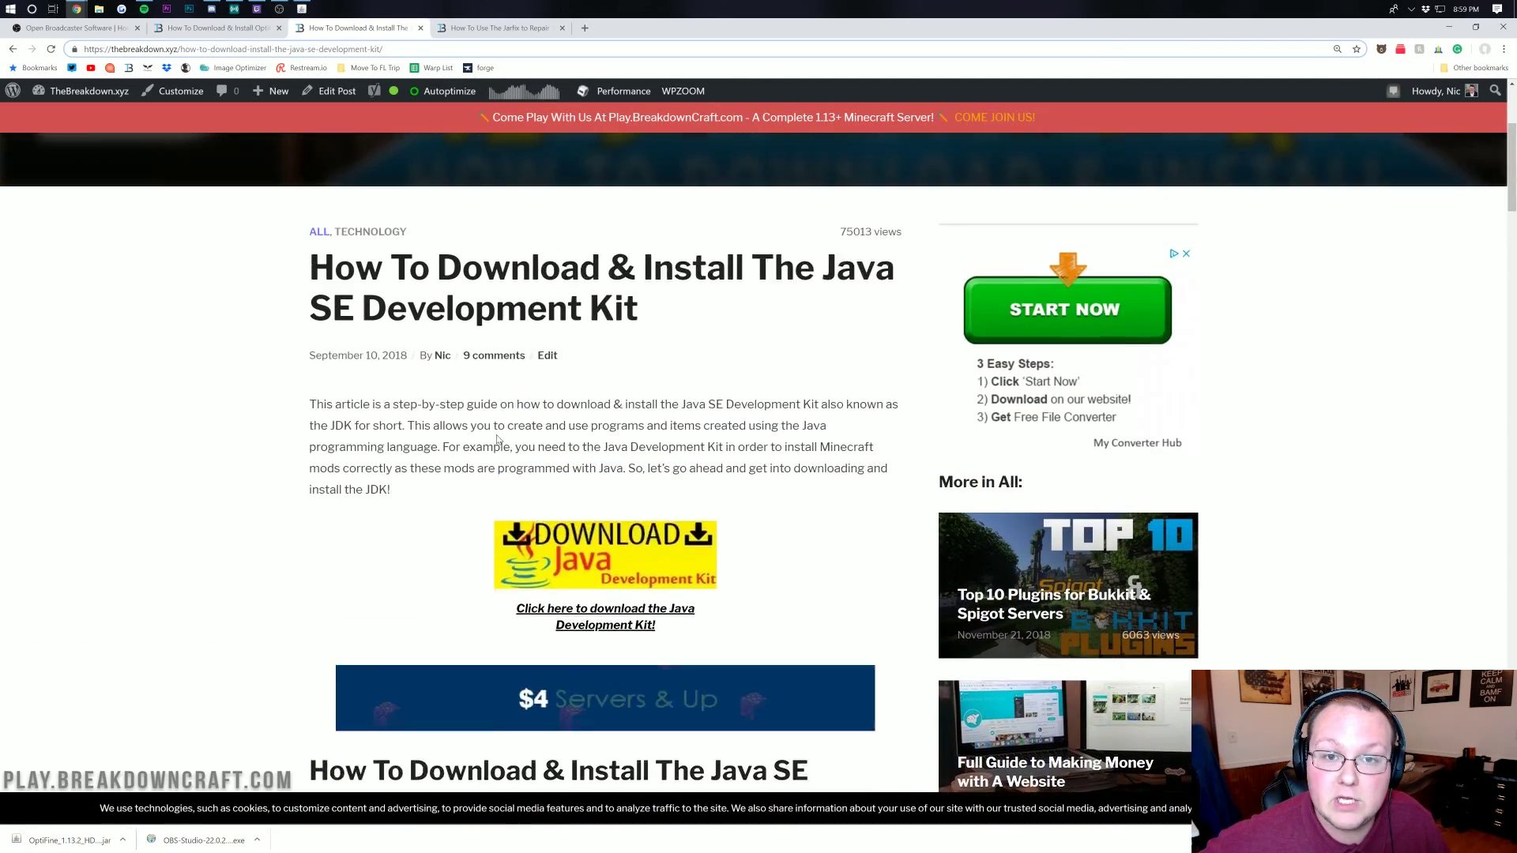
{"action": "scroll", "coordinate": [485, 438], "scroll_direction": "up", "scroll_amount": 3}
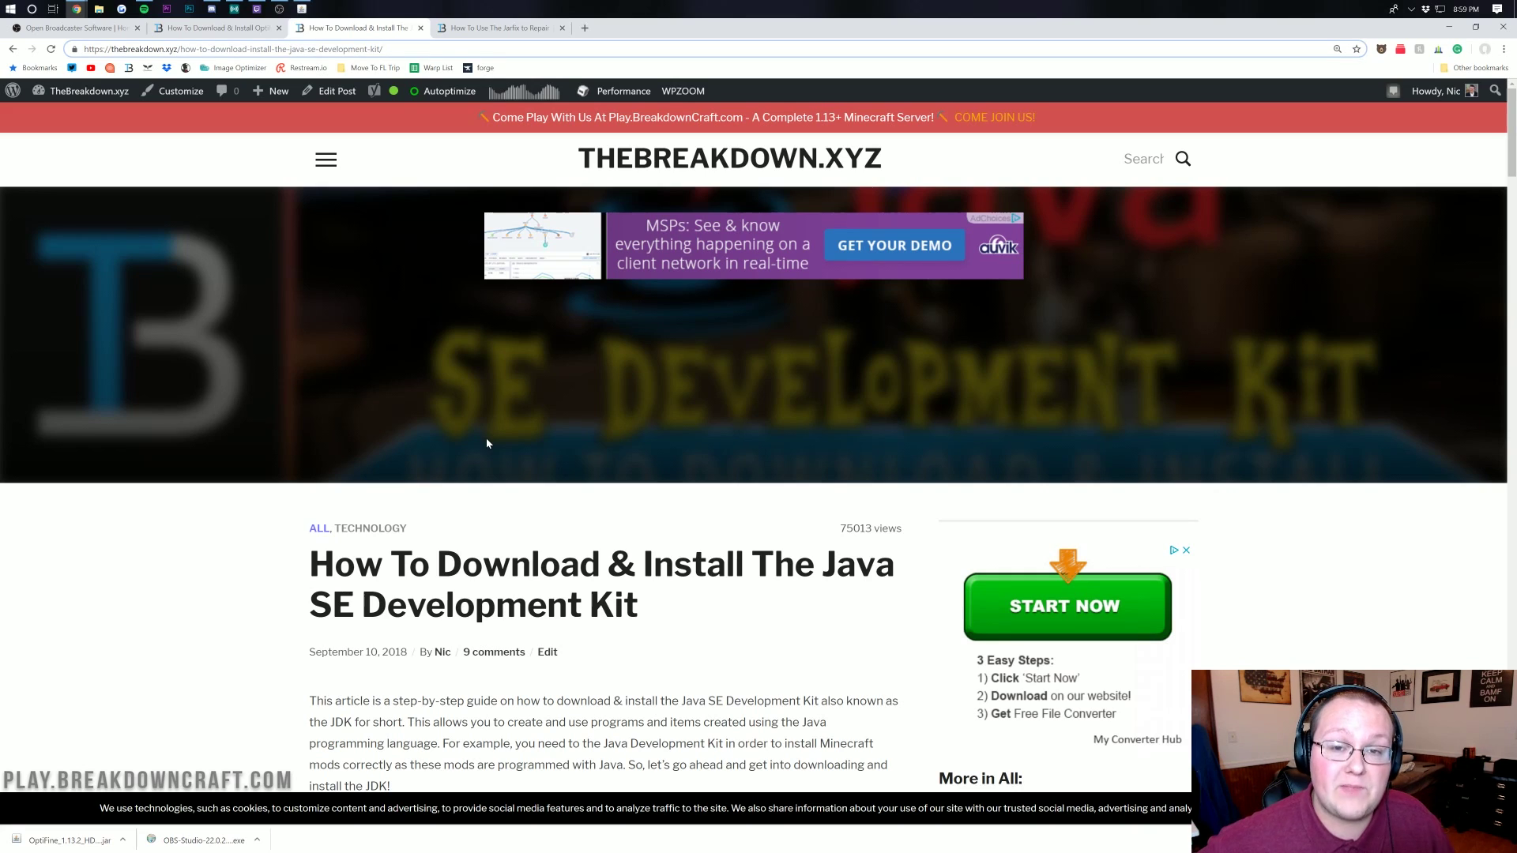
Scroll through the Jarfix repair article
{"action": "left_click", "coordinate": [496, 28]}
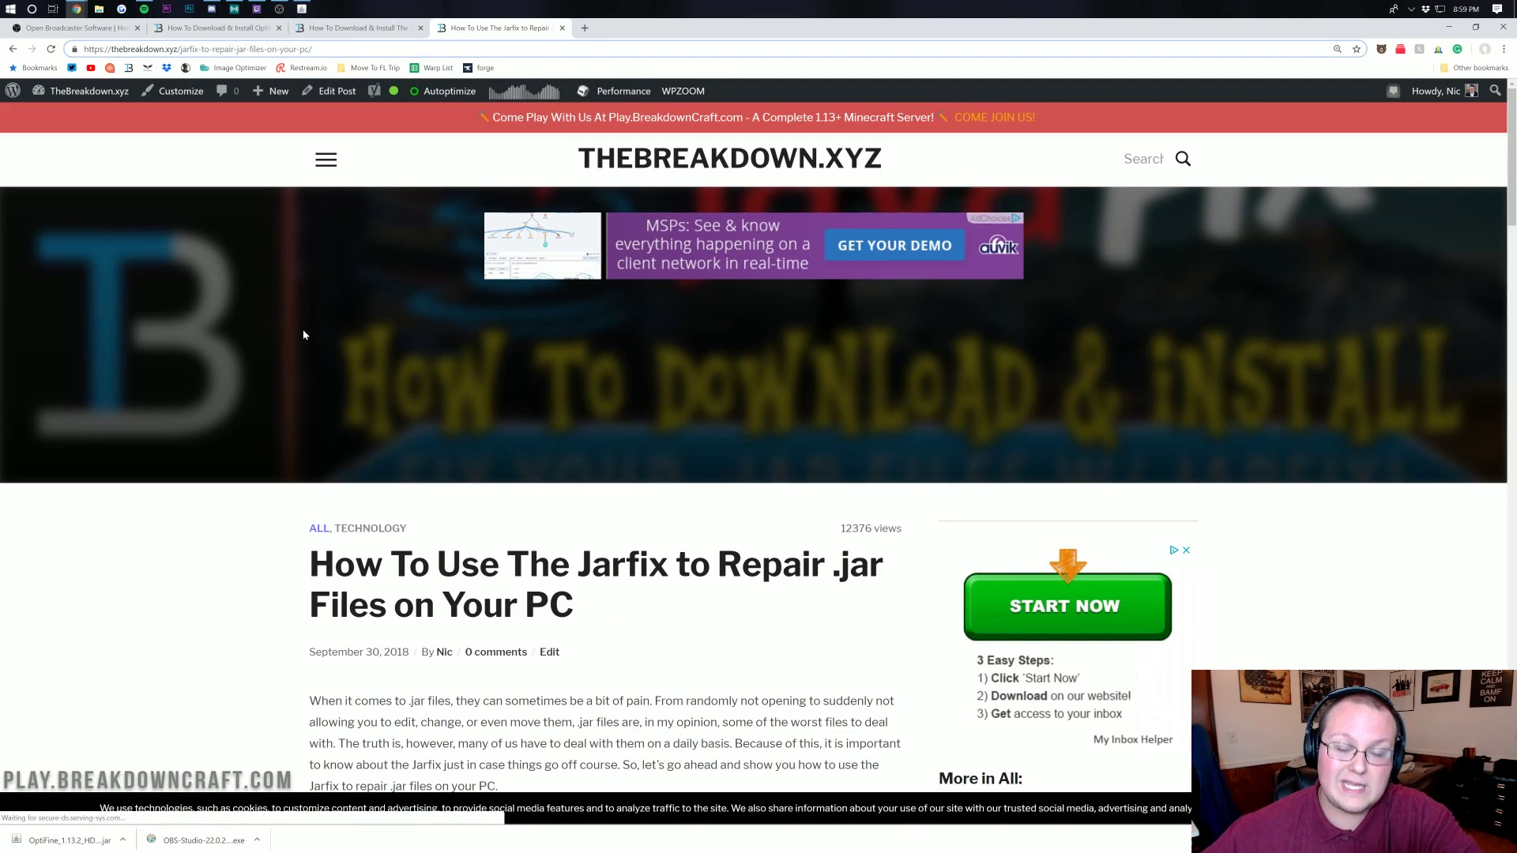
{"action": "scroll", "coordinate": [384, 424], "scroll_direction": "down", "scroll_amount": 13}
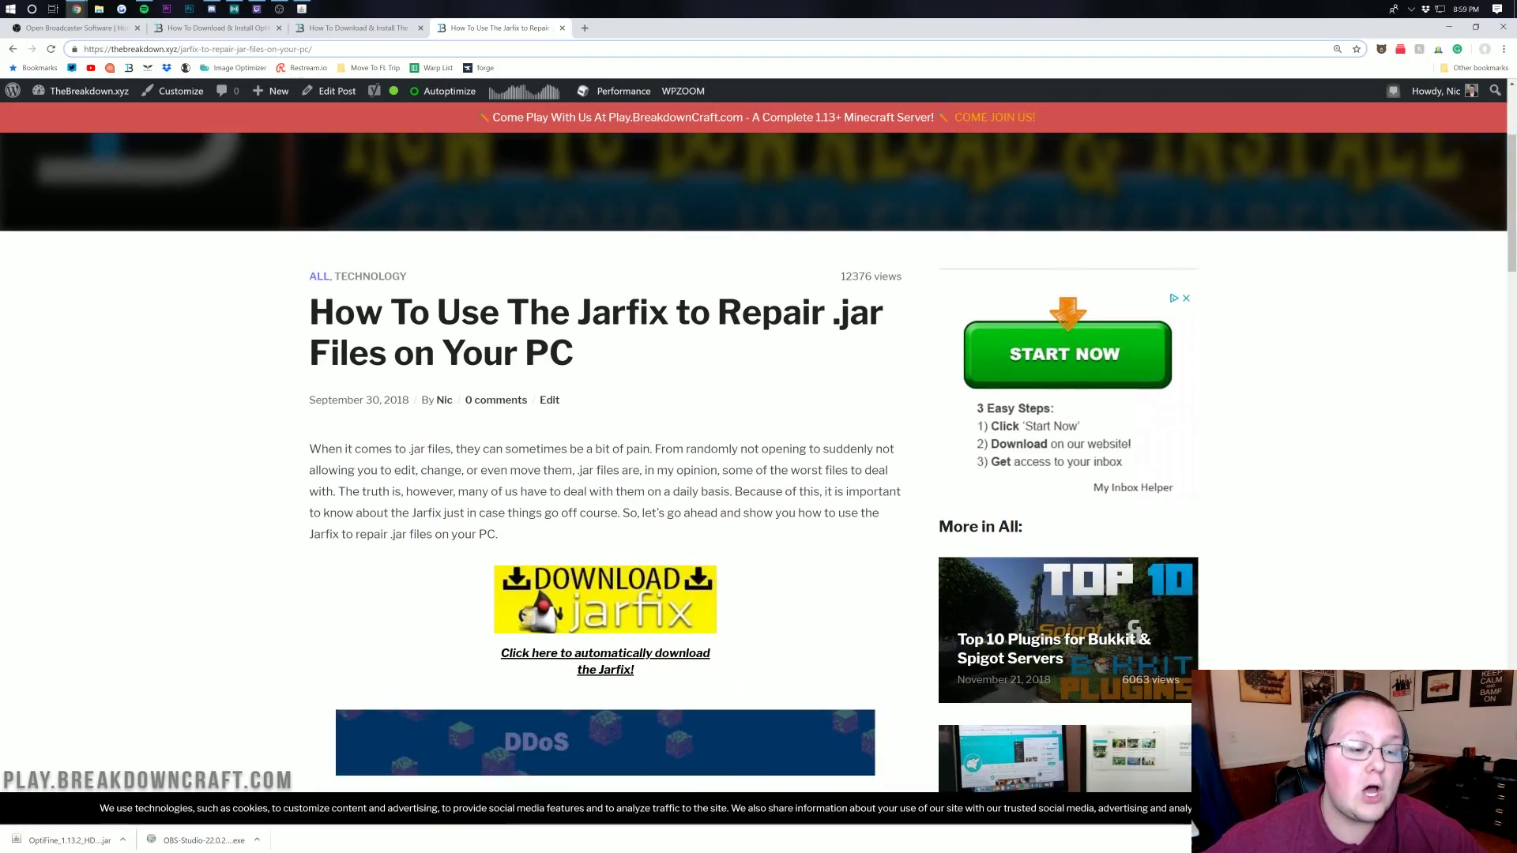
{"action": "scroll", "coordinate": [497, 303], "scroll_direction": "down", "scroll_amount": 5}
{"action": "scroll", "coordinate": [506, 304], "scroll_direction": "up", "scroll_amount": 10}
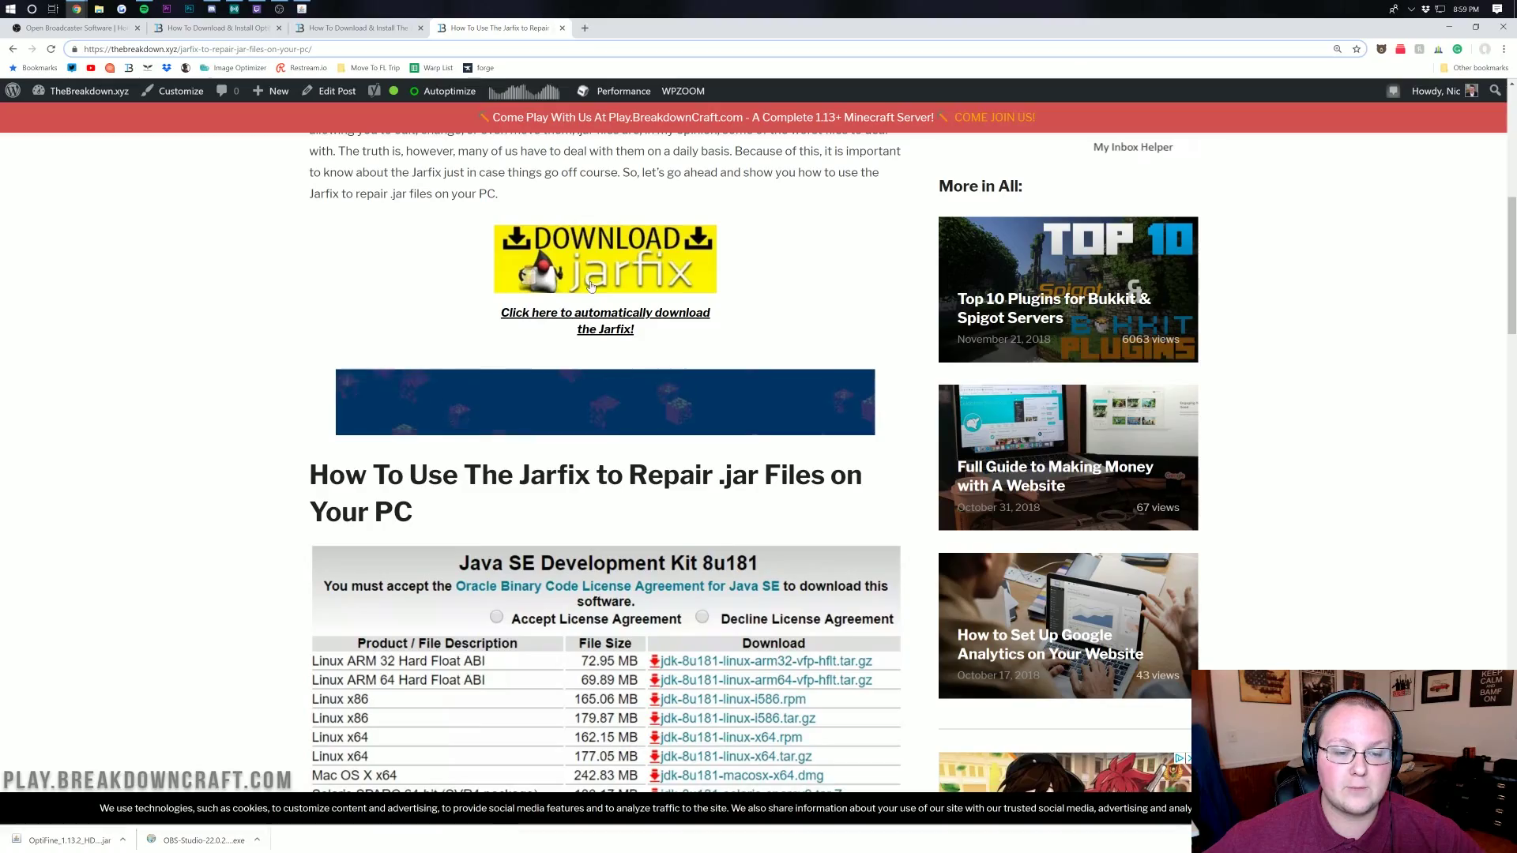
{"action": "scroll", "coordinate": [426, 316], "scroll_direction": "down", "scroll_amount": 6}
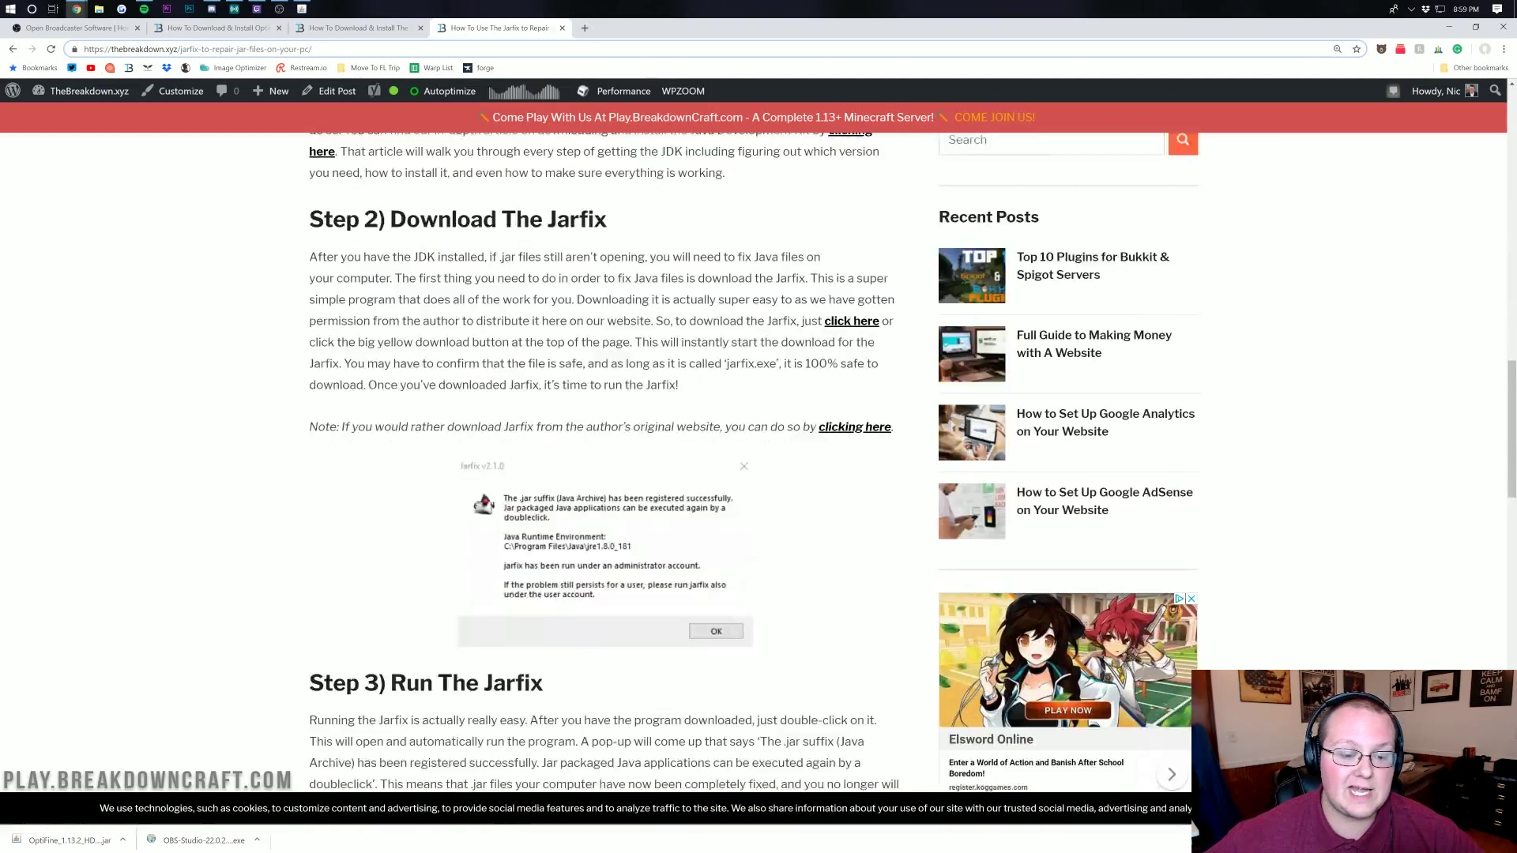
{"action": "scroll", "coordinate": [589, 258], "scroll_direction": "down", "scroll_amount": 10}
{"action": "scroll", "coordinate": [590, 258], "scroll_direction": "up", "scroll_amount": 20}
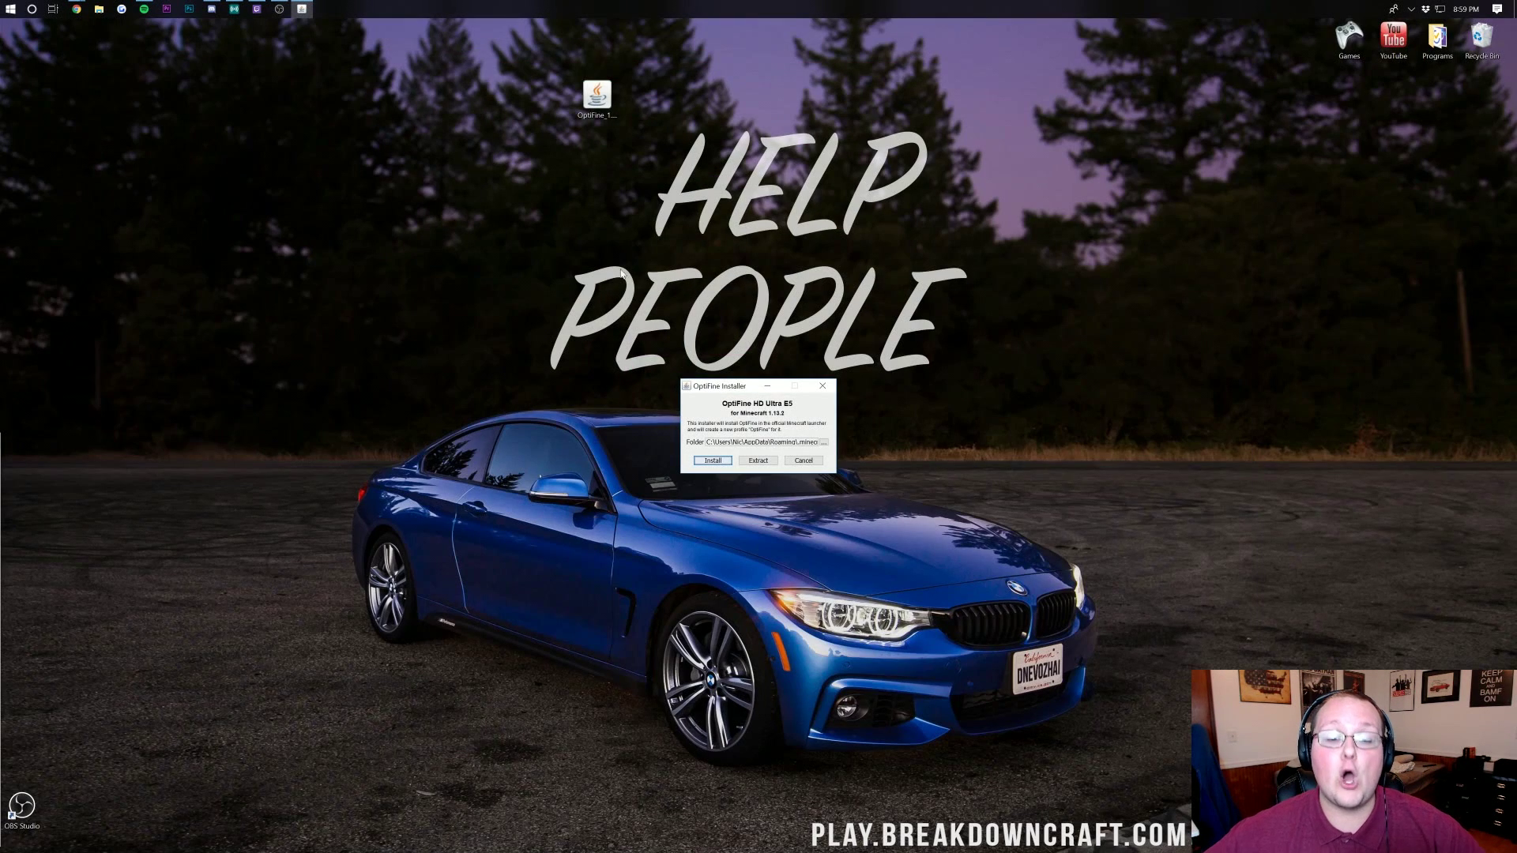
Install OptiFine HD Ultra E5 into Minecraft 1.13.2, dismiss the success message, and move the jar lower-left
{"action": "left_click_drag", "start_coordinate": [699, 388], "coordinate": [677, 227]}
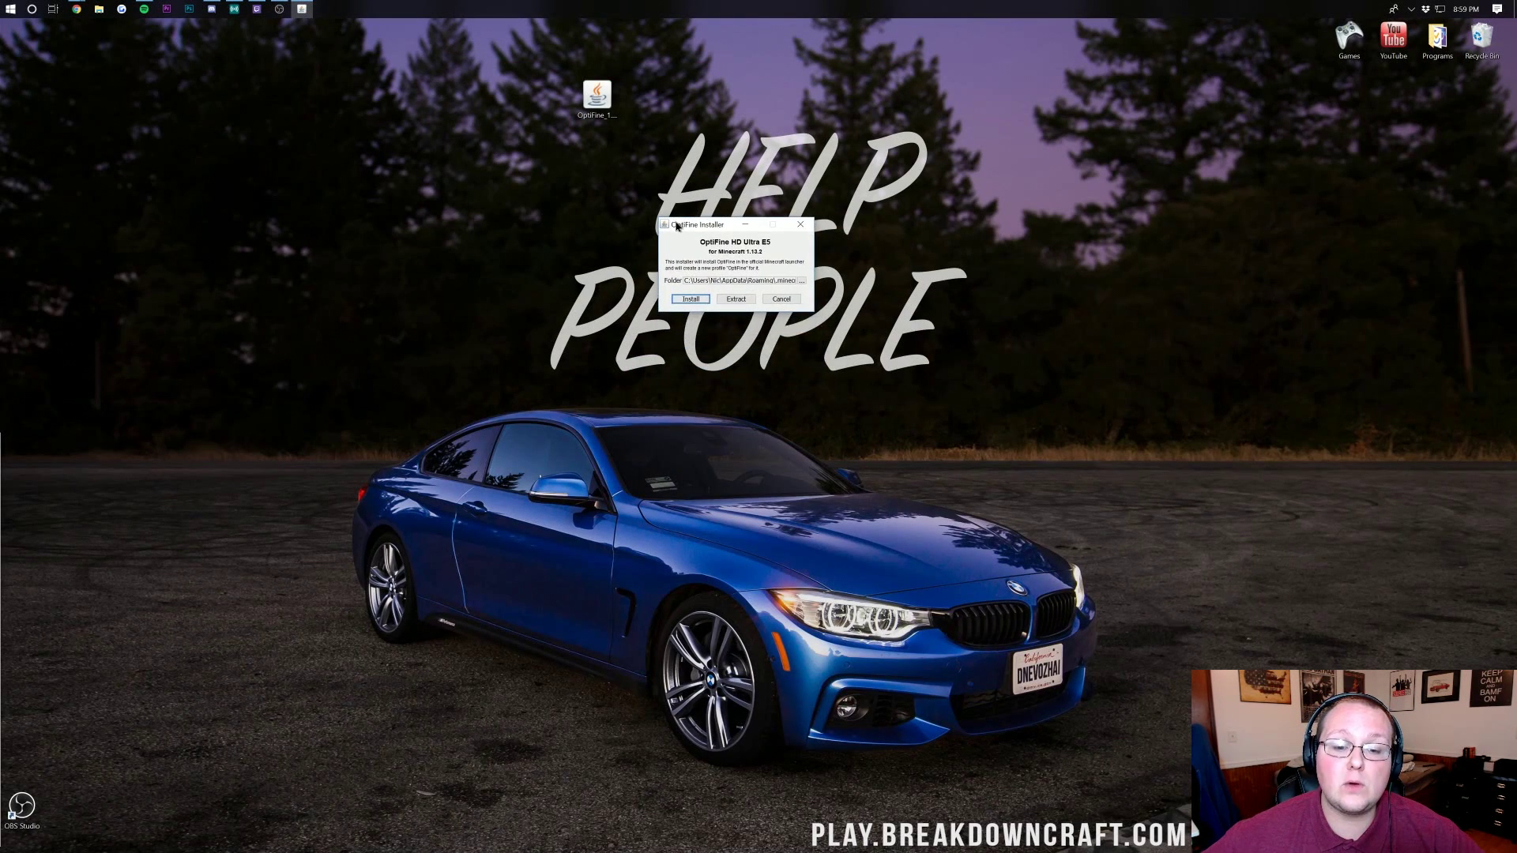
{"action": "left_click", "coordinate": [700, 303]}
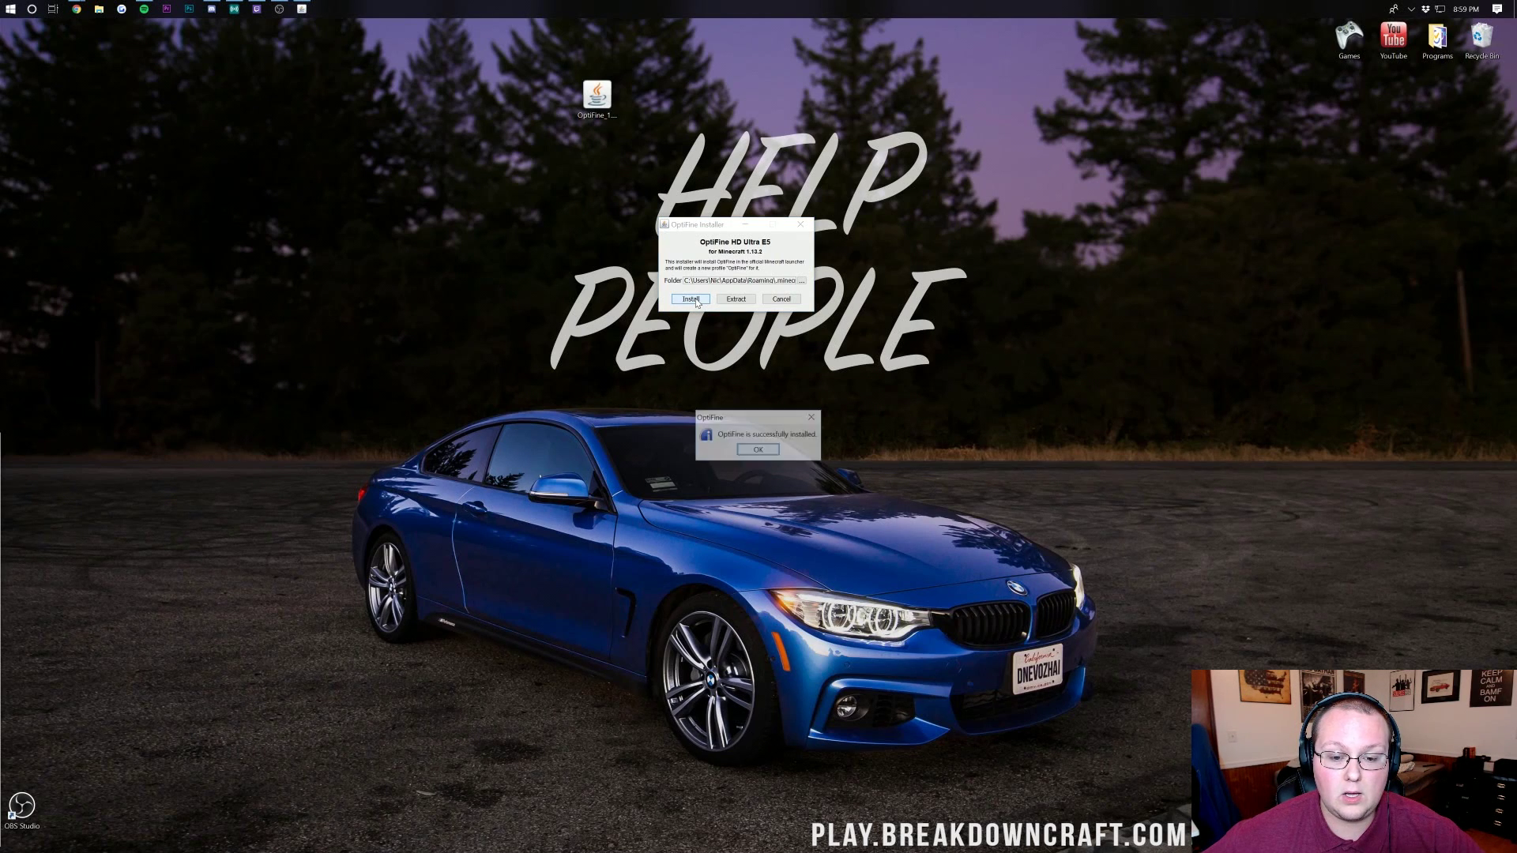
{"action": "left_click", "coordinate": [756, 450]}
{"action": "left_click_drag", "start_coordinate": [596, 97], "coordinate": [155, 747]}
{"action": "left_click", "coordinate": [167, 726]}
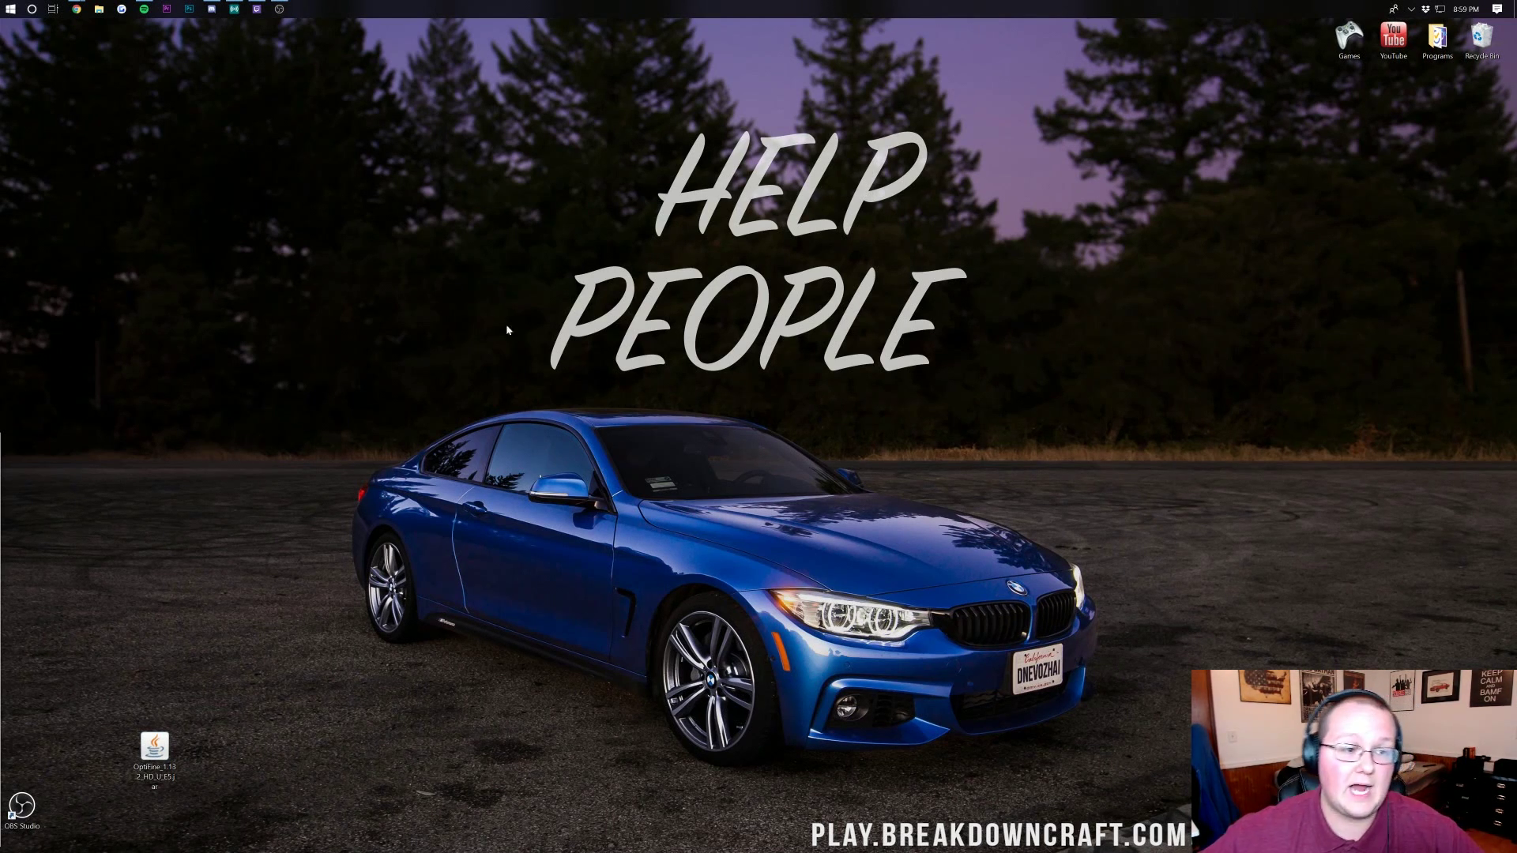
Start the Minecraft Launcher from the Games folder and open the OptiFine profile for editing
{"action": "double_click", "coordinate": [1349, 38]}
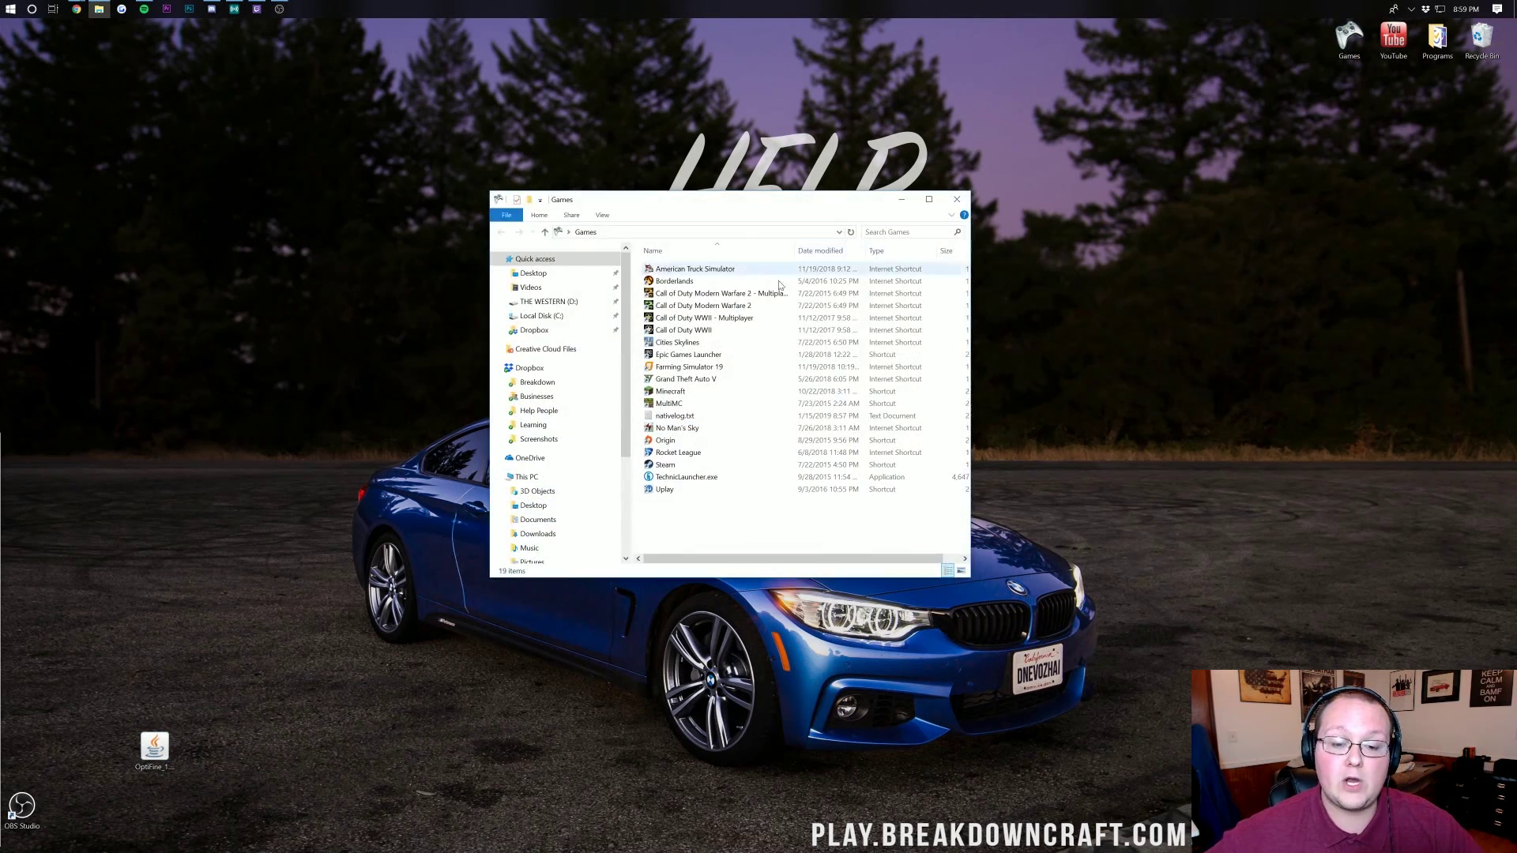
{"action": "double_click", "coordinate": [699, 393]}
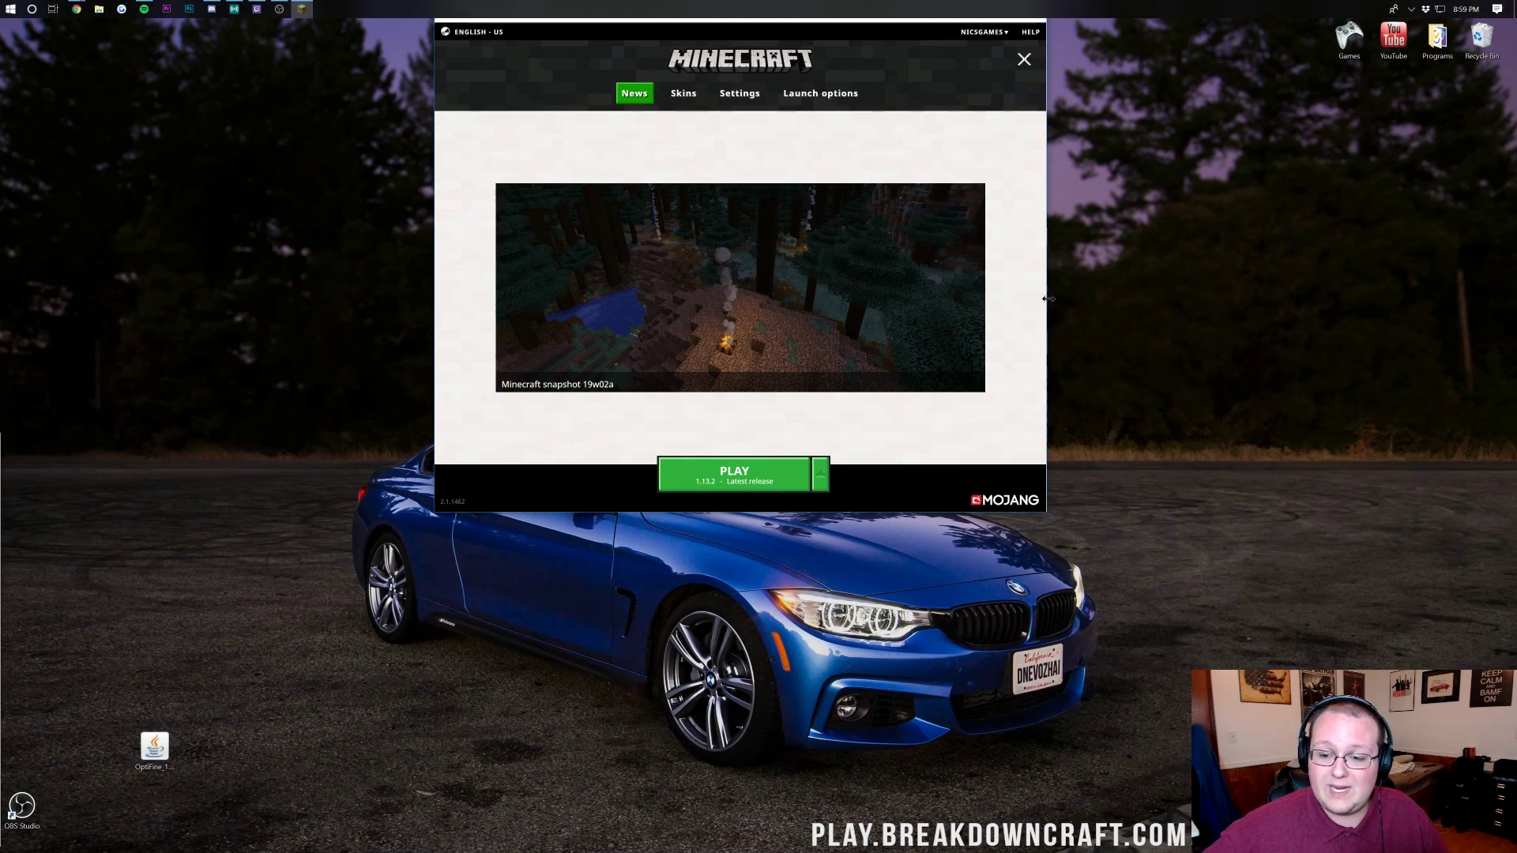
{"action": "left_click", "coordinate": [820, 493]}
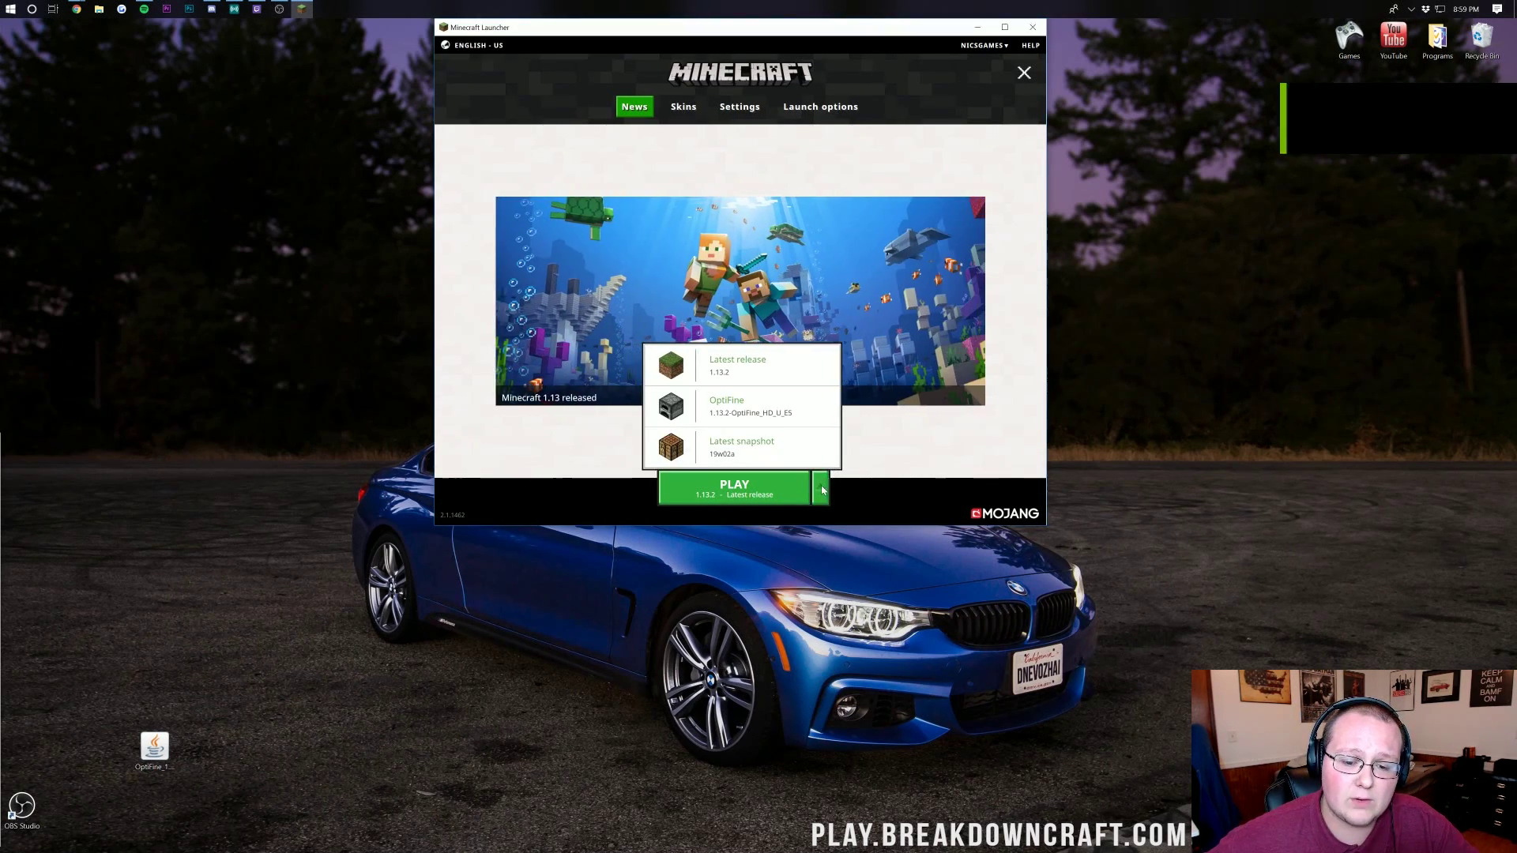
{"action": "left_click", "coordinate": [780, 410]}
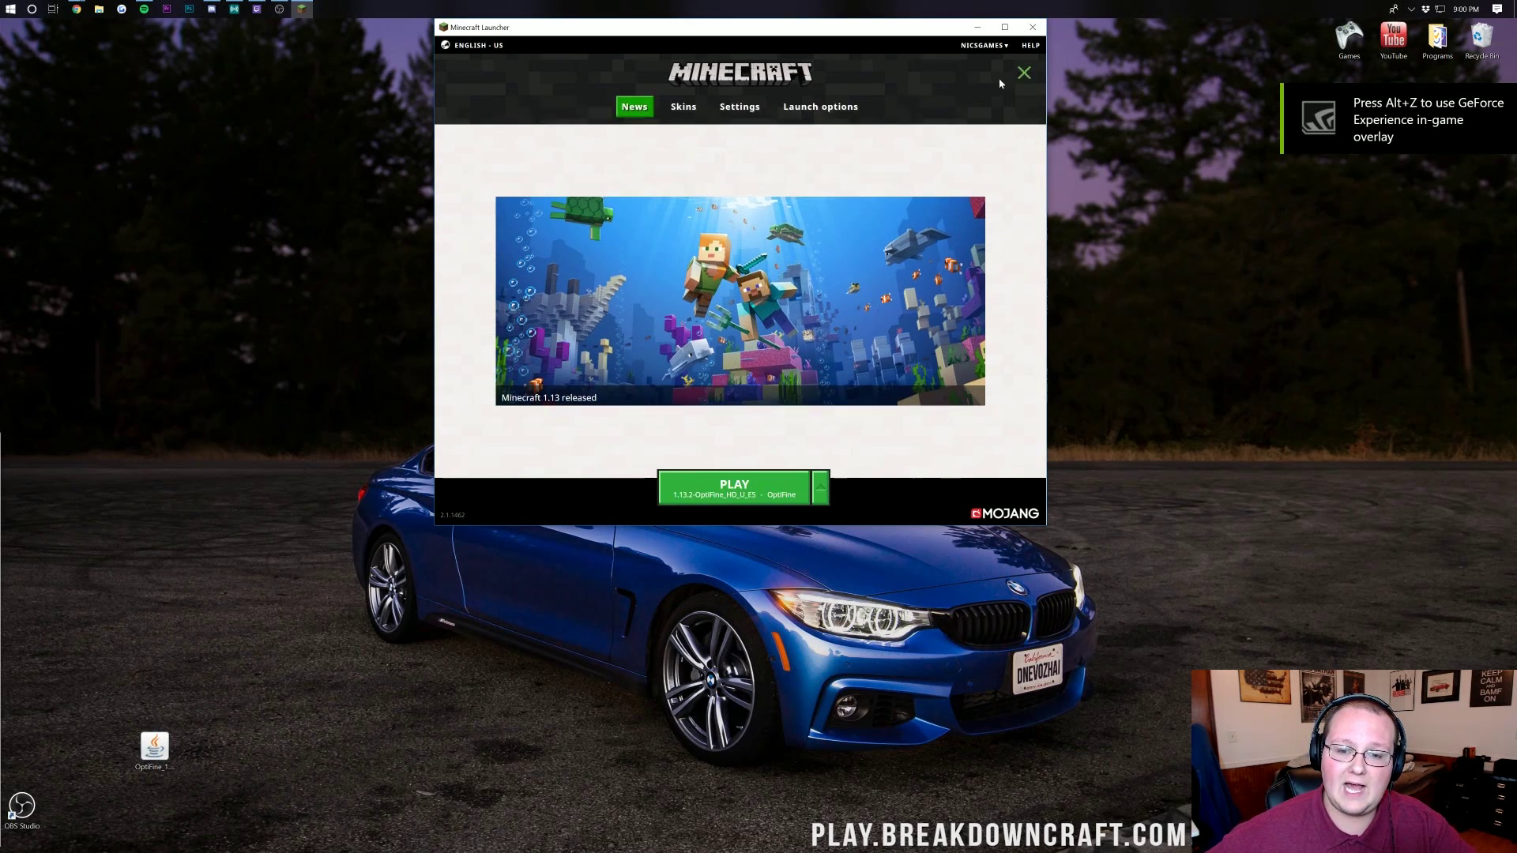
{"action": "left_click", "coordinate": [822, 107]}
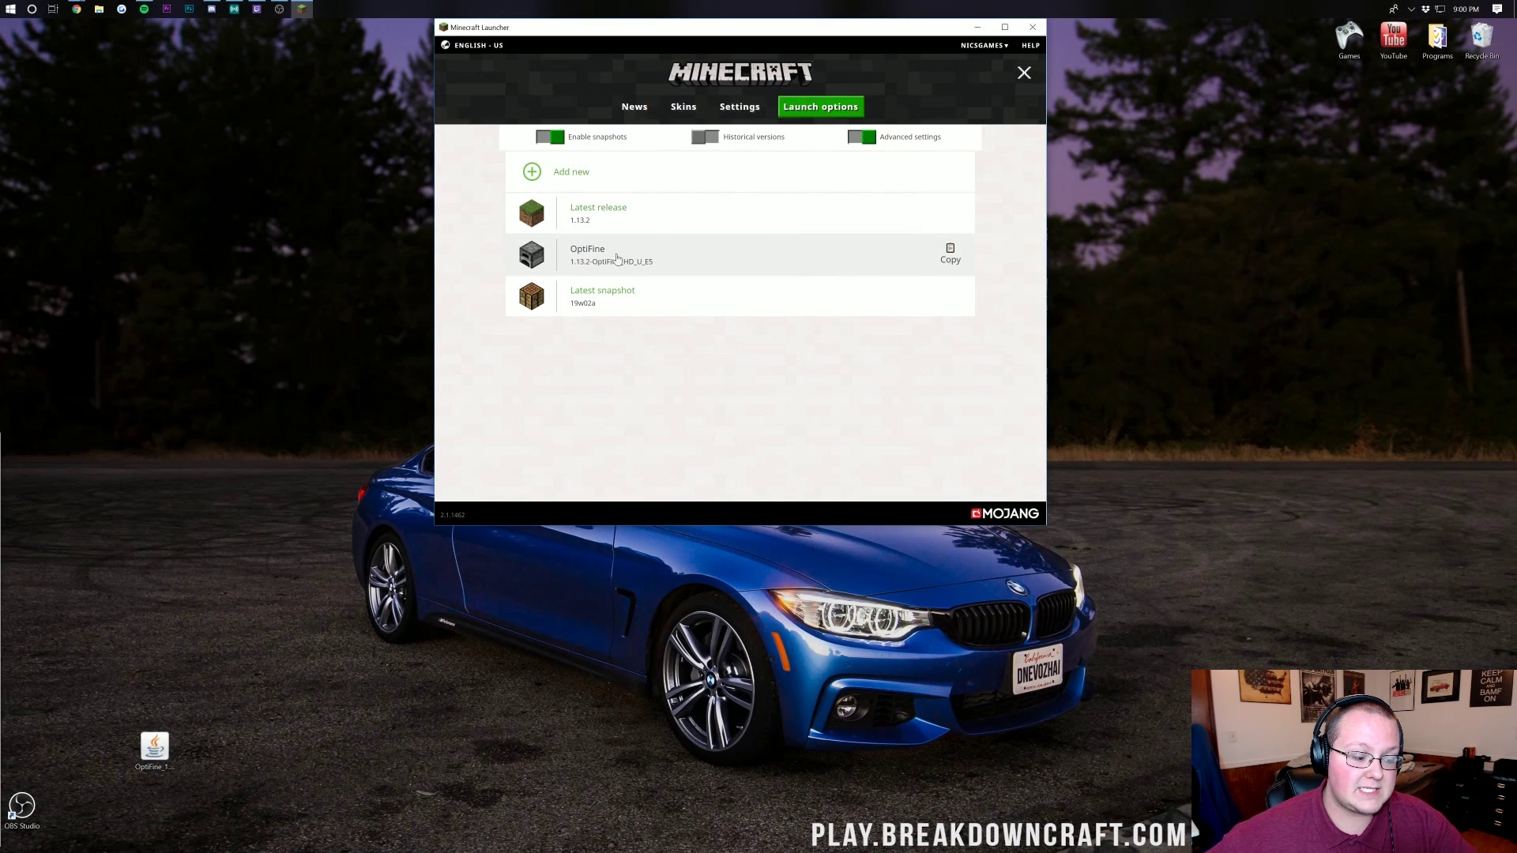
{"action": "left_click", "coordinate": [591, 253]}
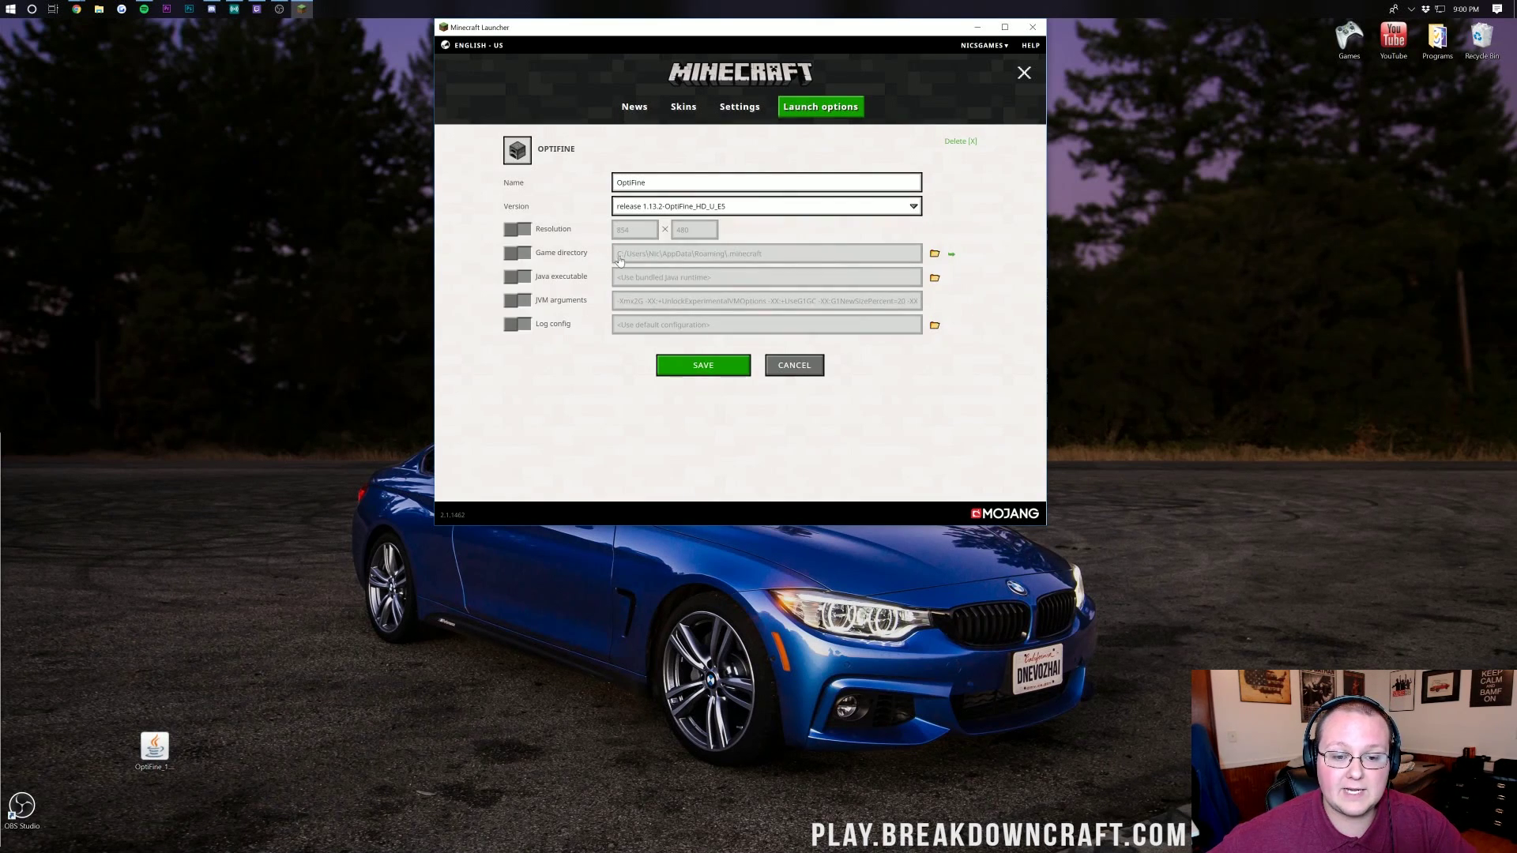
Enable a custom game resolution of 1920 × 1080 for the OptiFine profile
{"action": "left_click", "coordinate": [520, 230]}
{"action": "key", "text": "Tab"}
{"action": "type", "text": "1920"}
{"action": "key", "text": "Tab"}
{"action": "type", "text": "1080"}
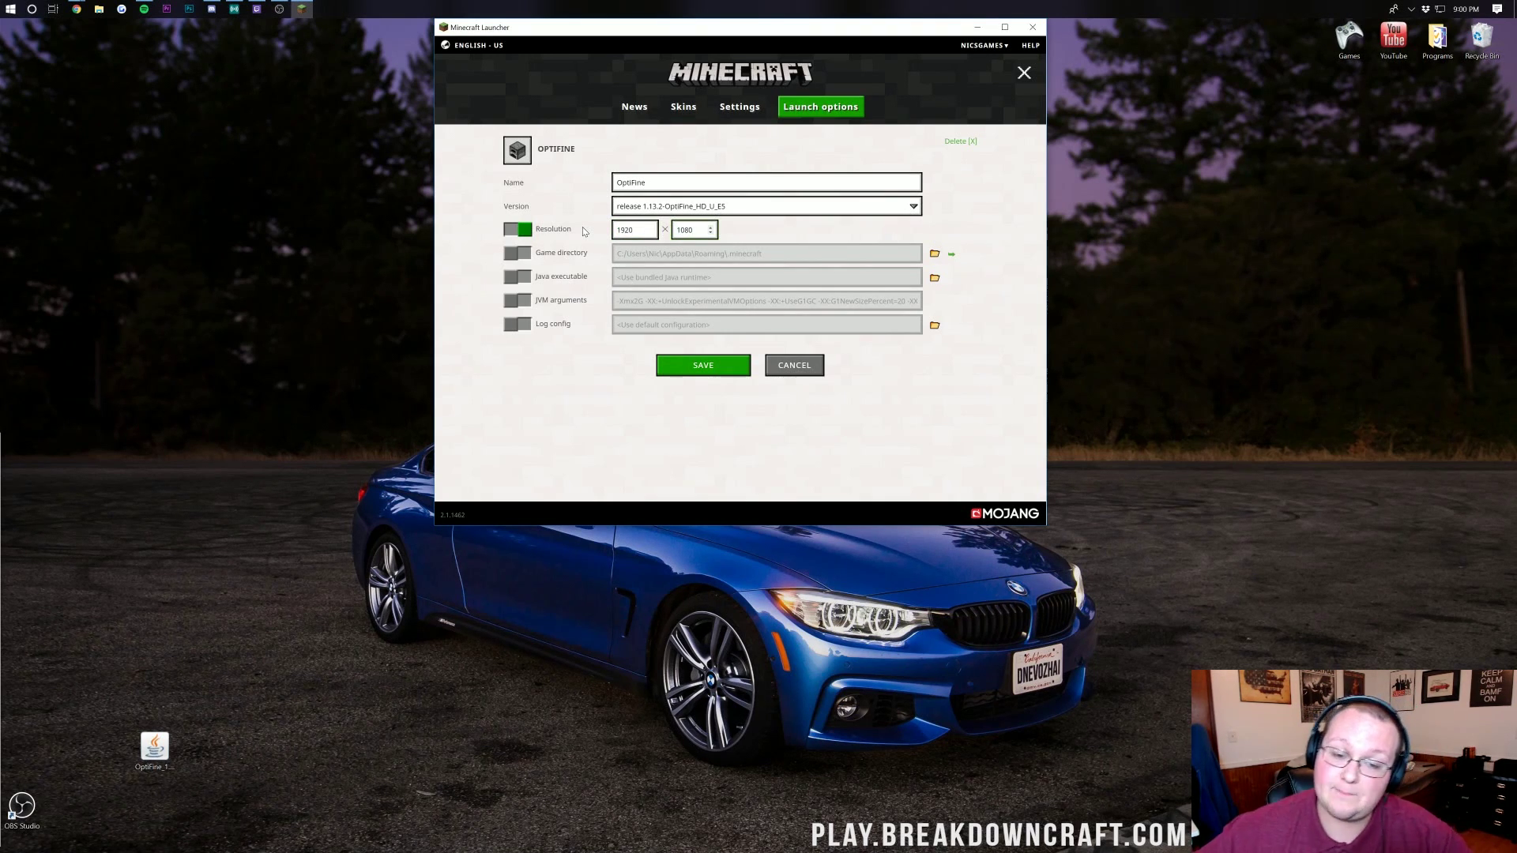
{"action": "key", "text": "shift+Tab"}
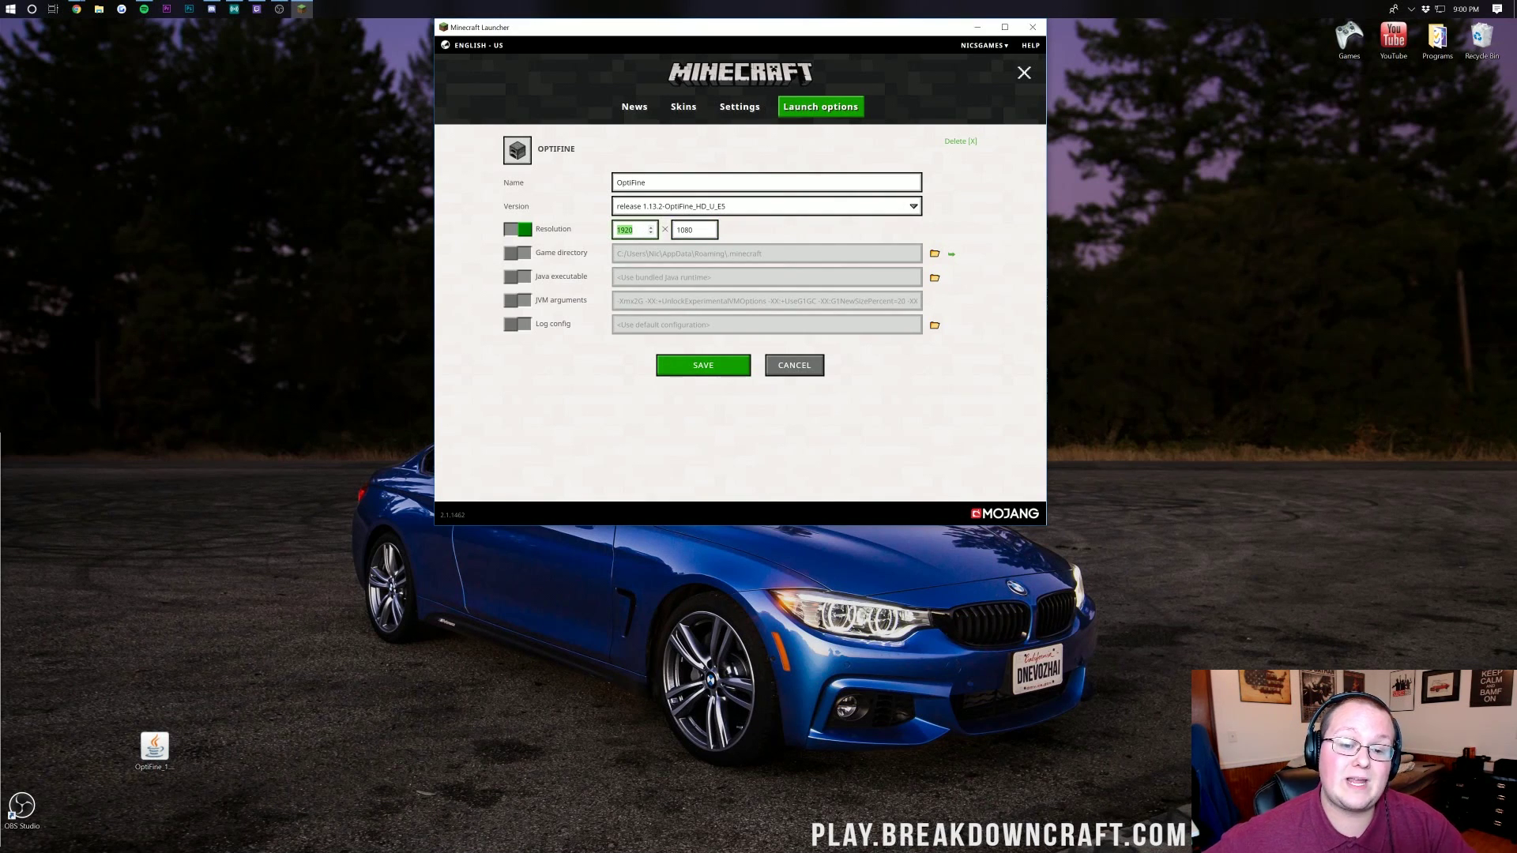
{"action": "key", "text": "Tab"}
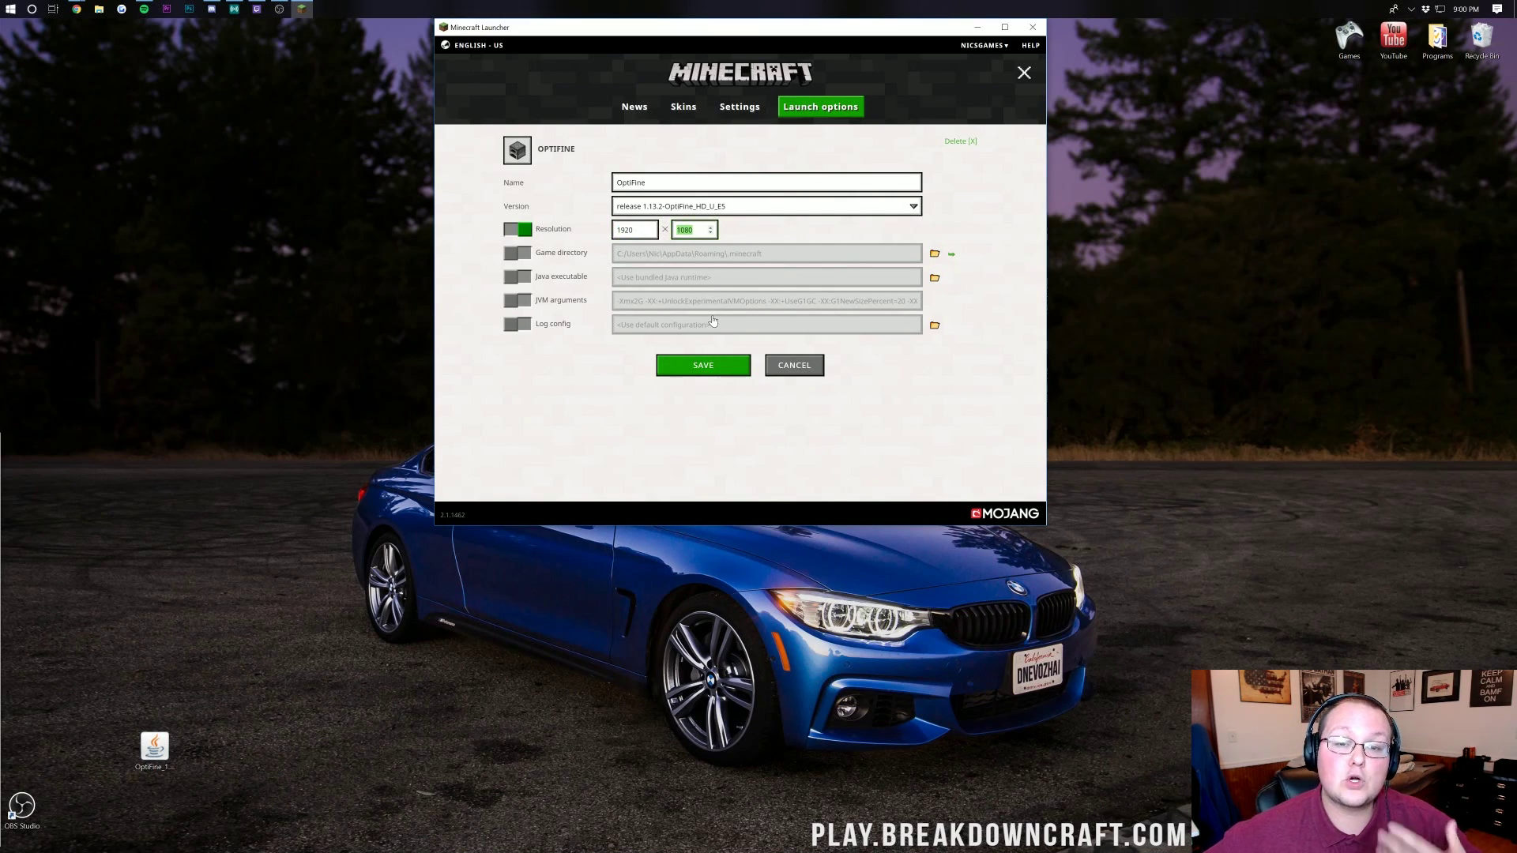
{"action": "left_click", "coordinate": [280, 9]}
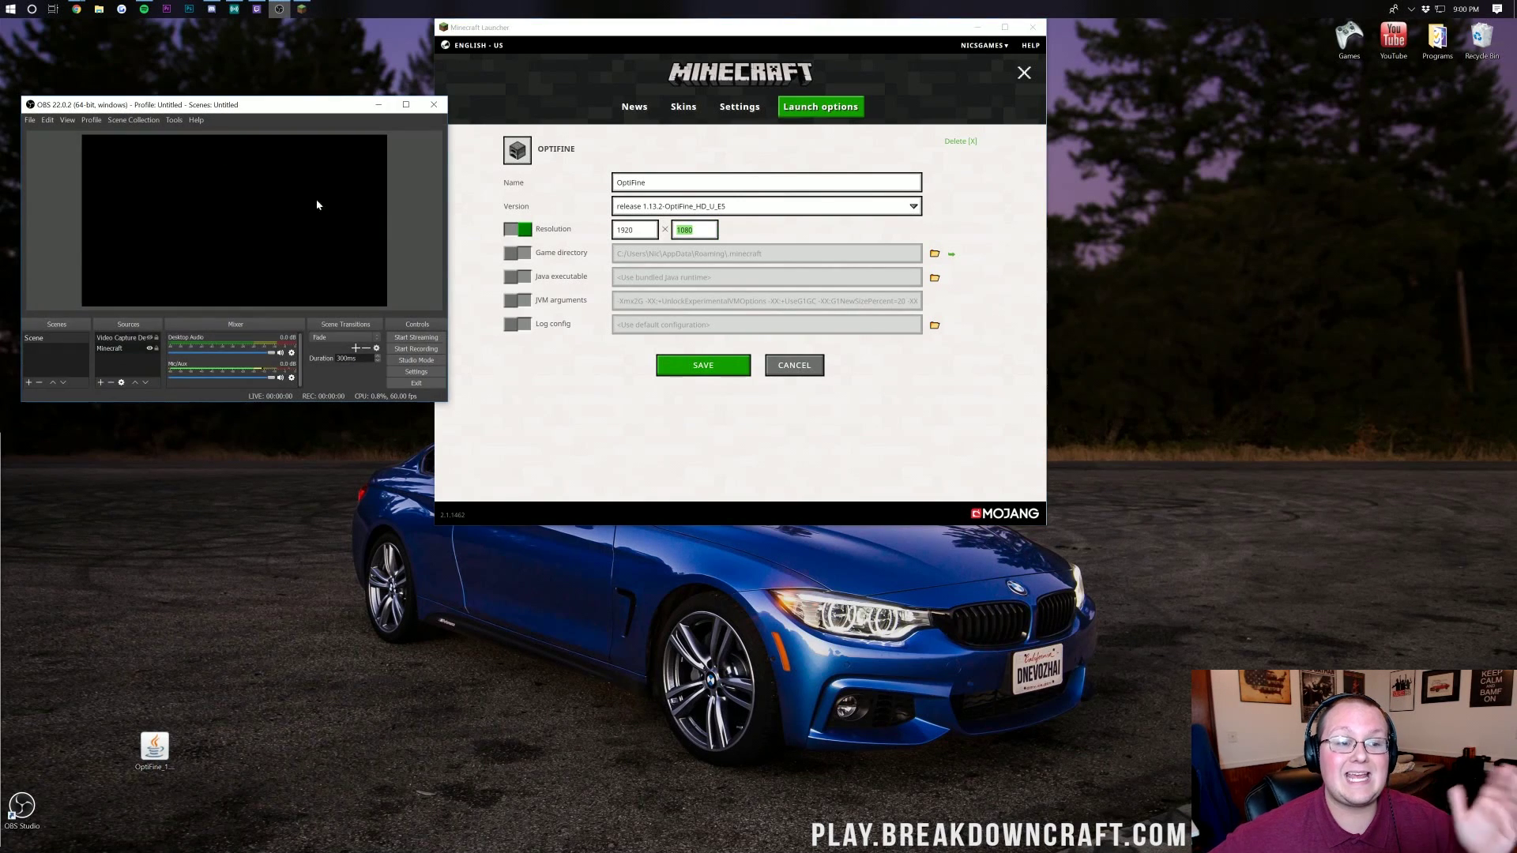
Save the OptiFine profile, select it next to PLAY and launch Minecraft 1.13.2
{"action": "left_click", "coordinate": [717, 363]}
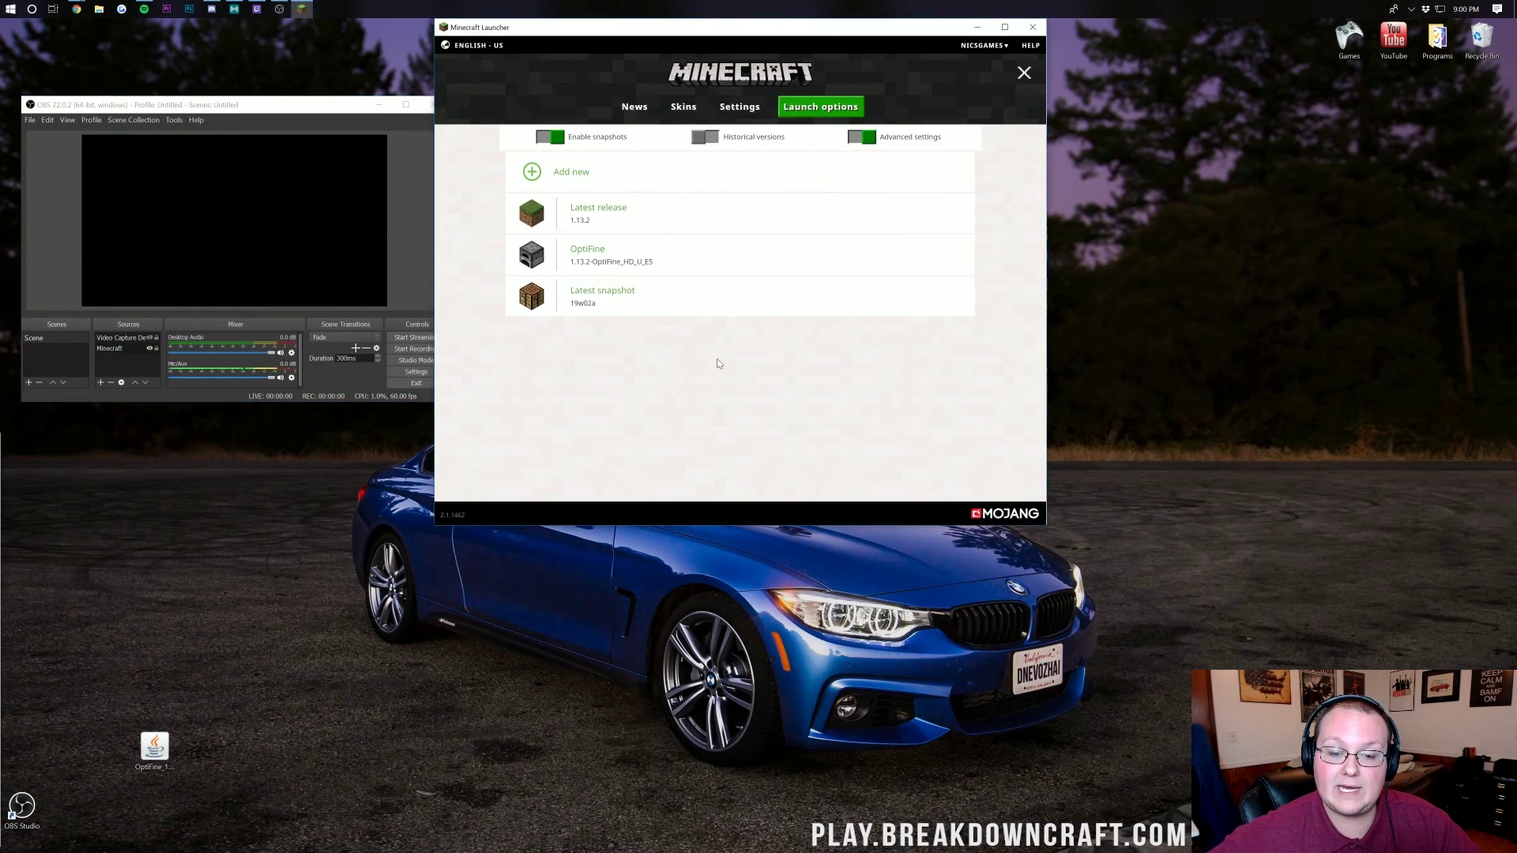
{"action": "left_click", "coordinate": [634, 106]}
{"action": "left_click", "coordinate": [823, 490]}
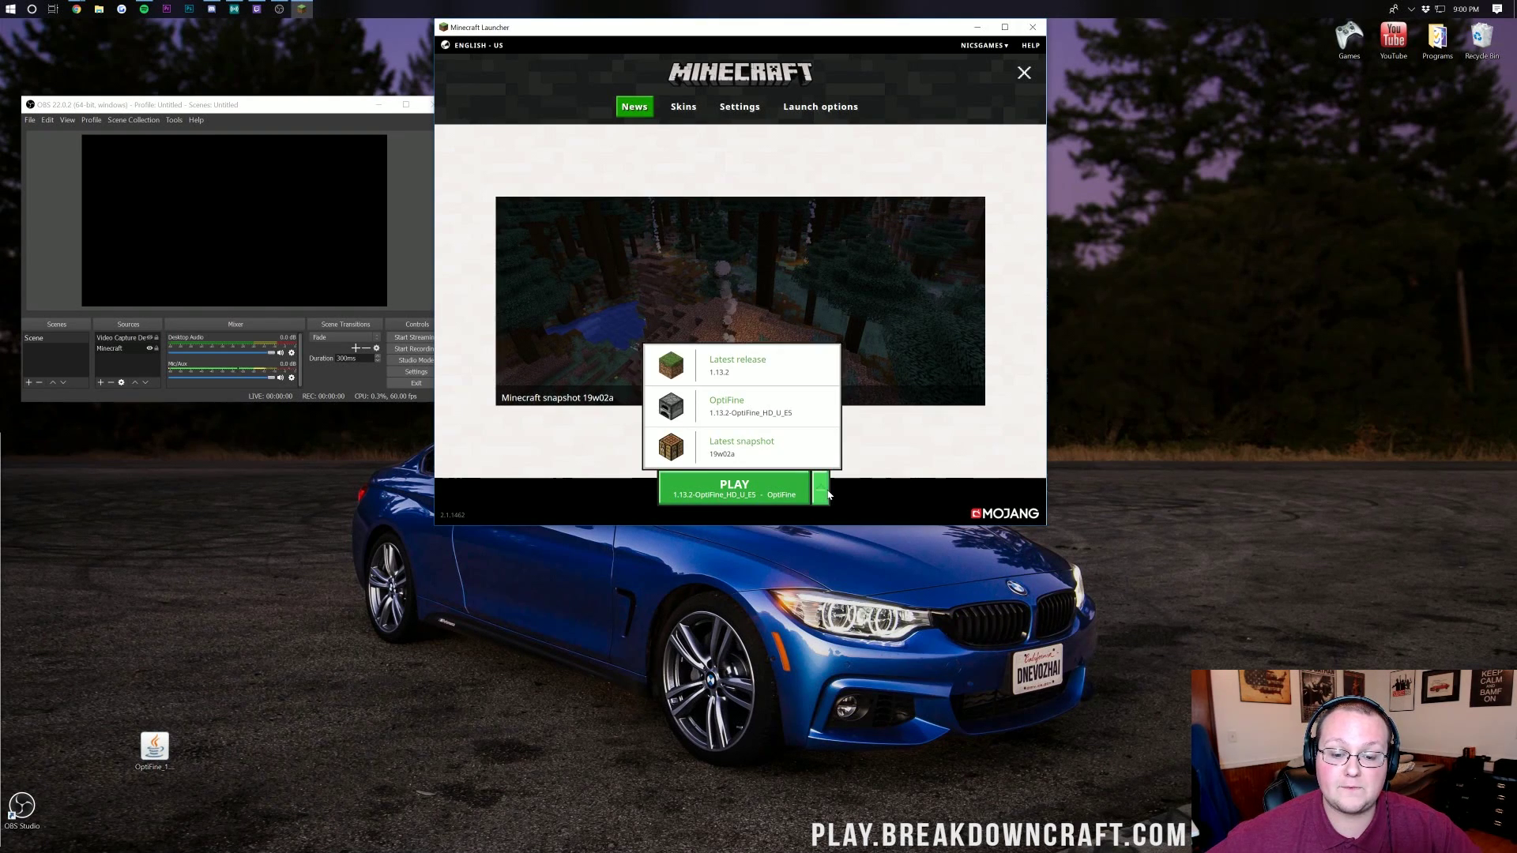
{"action": "left_click", "coordinate": [735, 406]}
{"action": "left_click", "coordinate": [734, 487]}
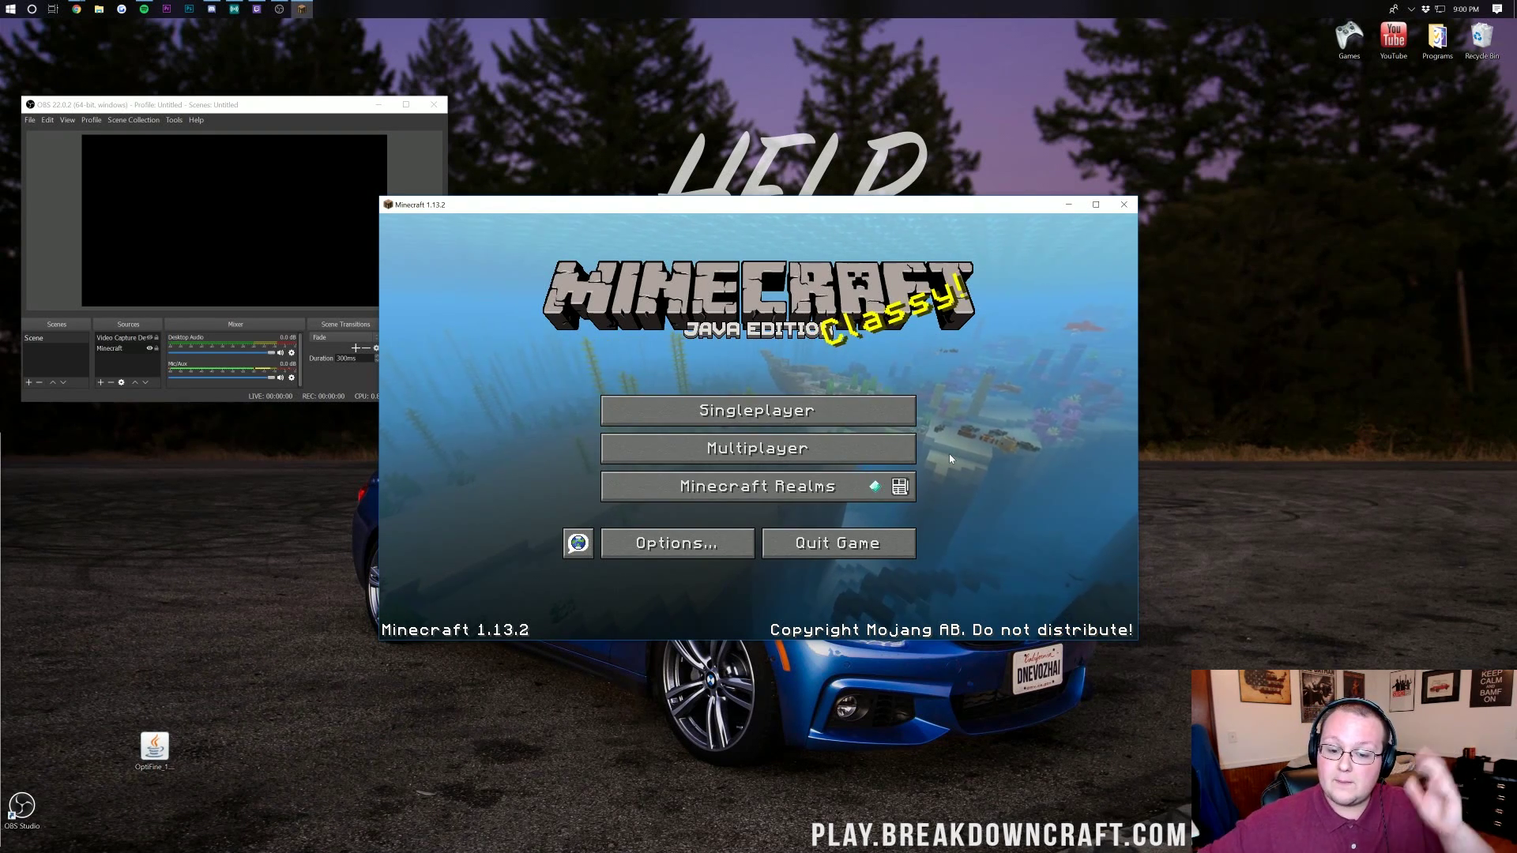
Open Video Settings and lower Render Distance to 8 Normal
{"action": "left_click", "coordinate": [661, 545]}
{"action": "left_click", "coordinate": [609, 404]}
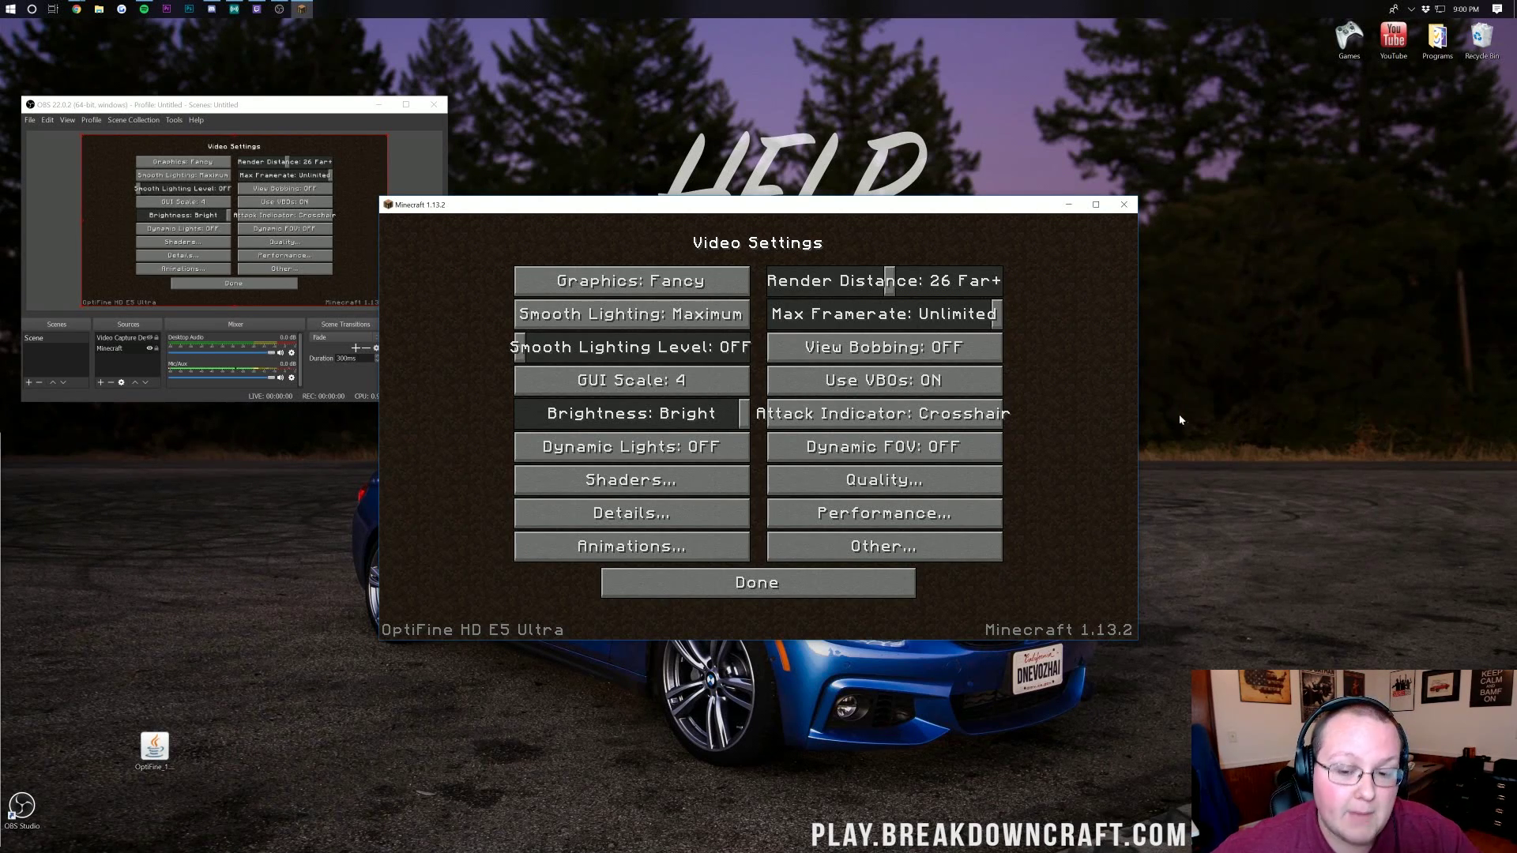
{"action": "left_click_drag", "start_coordinate": [818, 287], "coordinate": [801, 288]}
{"action": "mouse_move", "coordinate": [799, 286]}
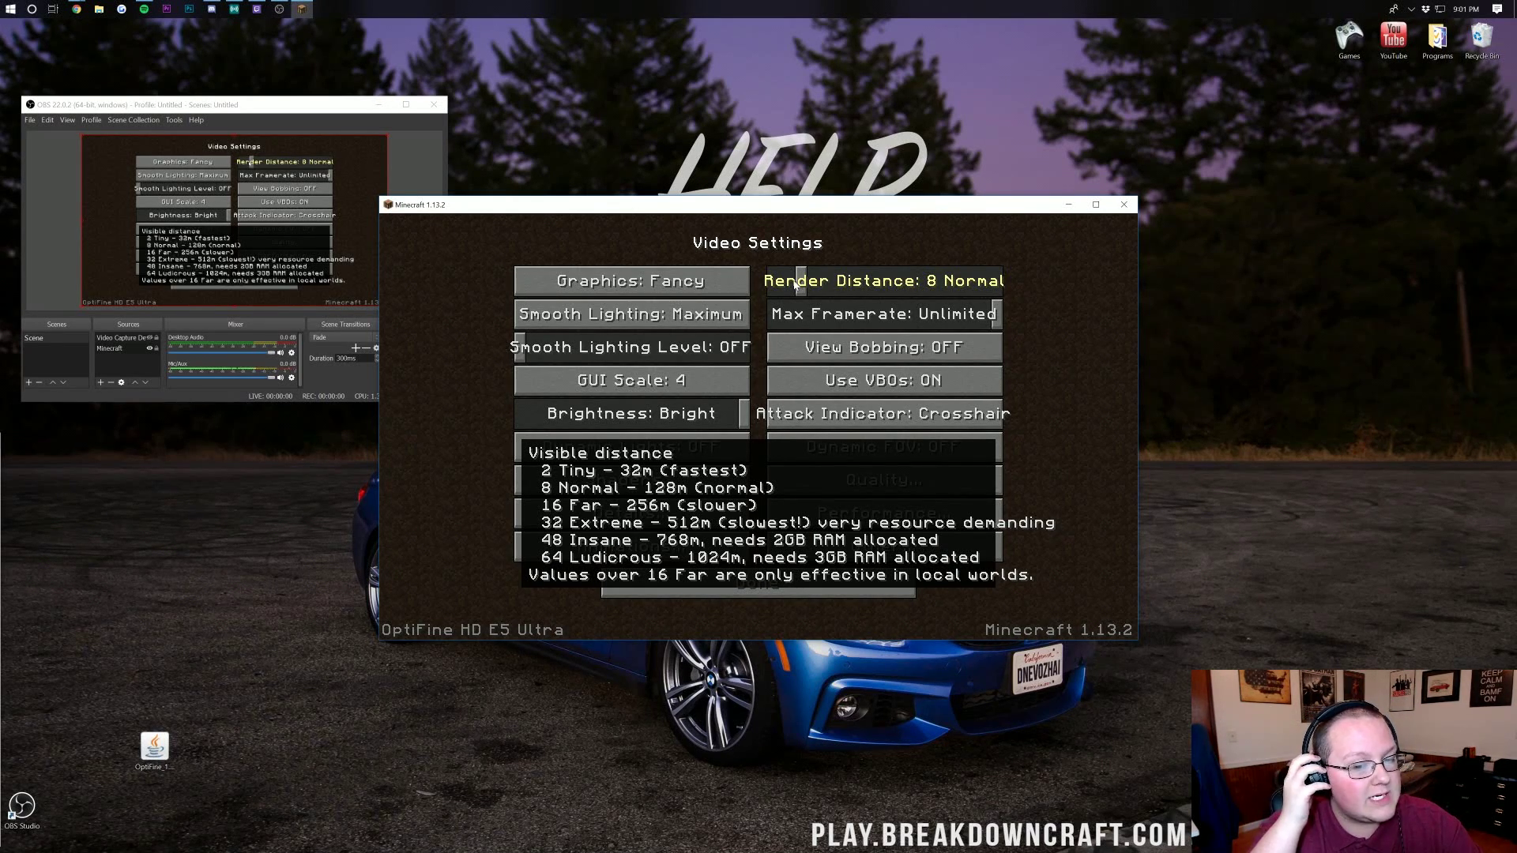
Set Graphics to Fast and Smooth Lighting to OFF, dismissing the shader incompatibility warning
{"action": "left_click", "coordinate": [688, 283]}
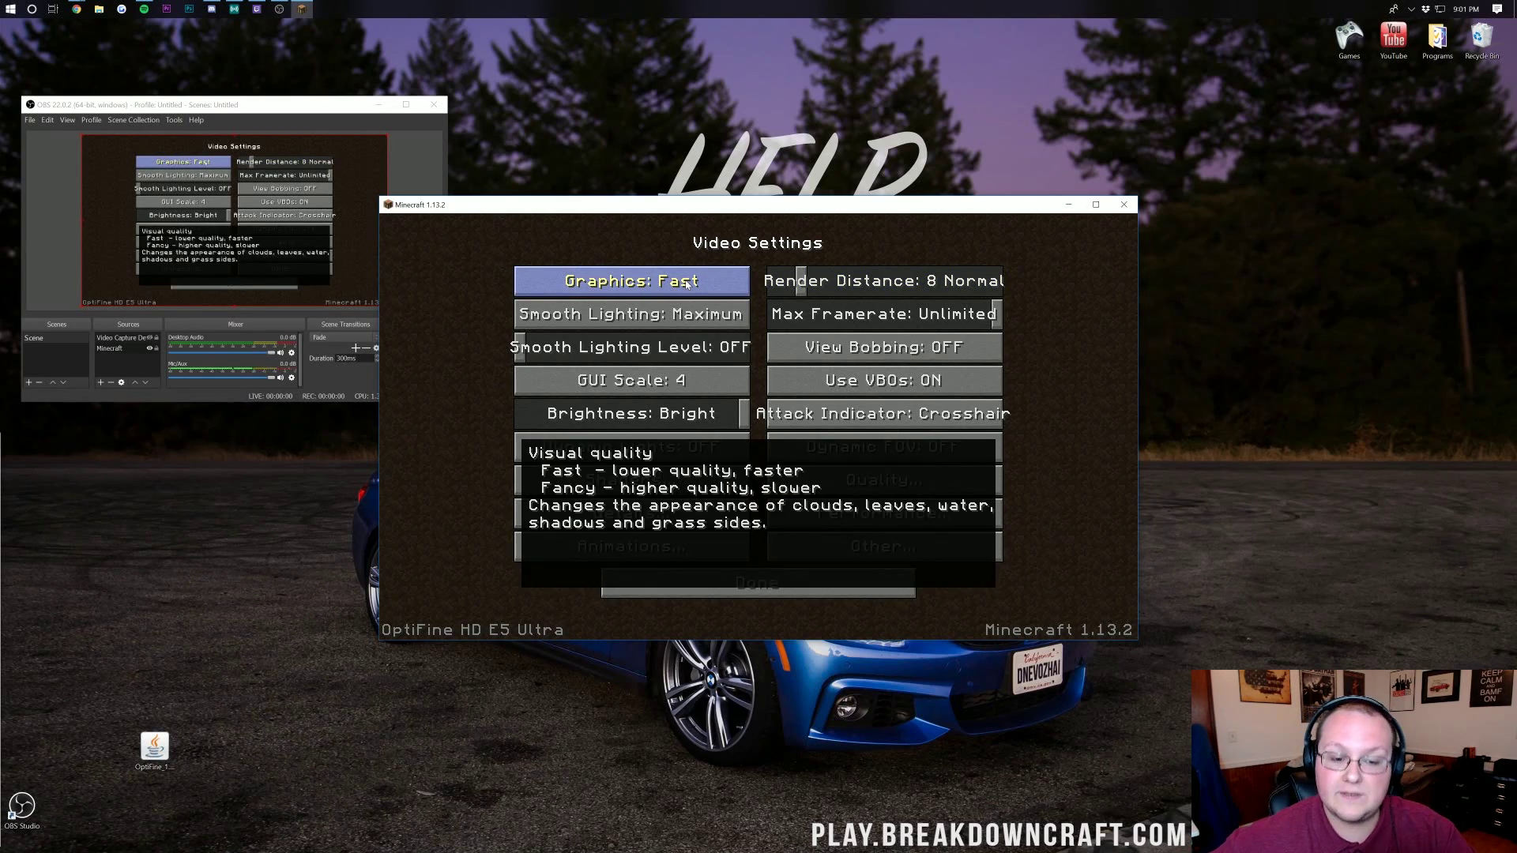
{"action": "left_click", "coordinate": [683, 314]}
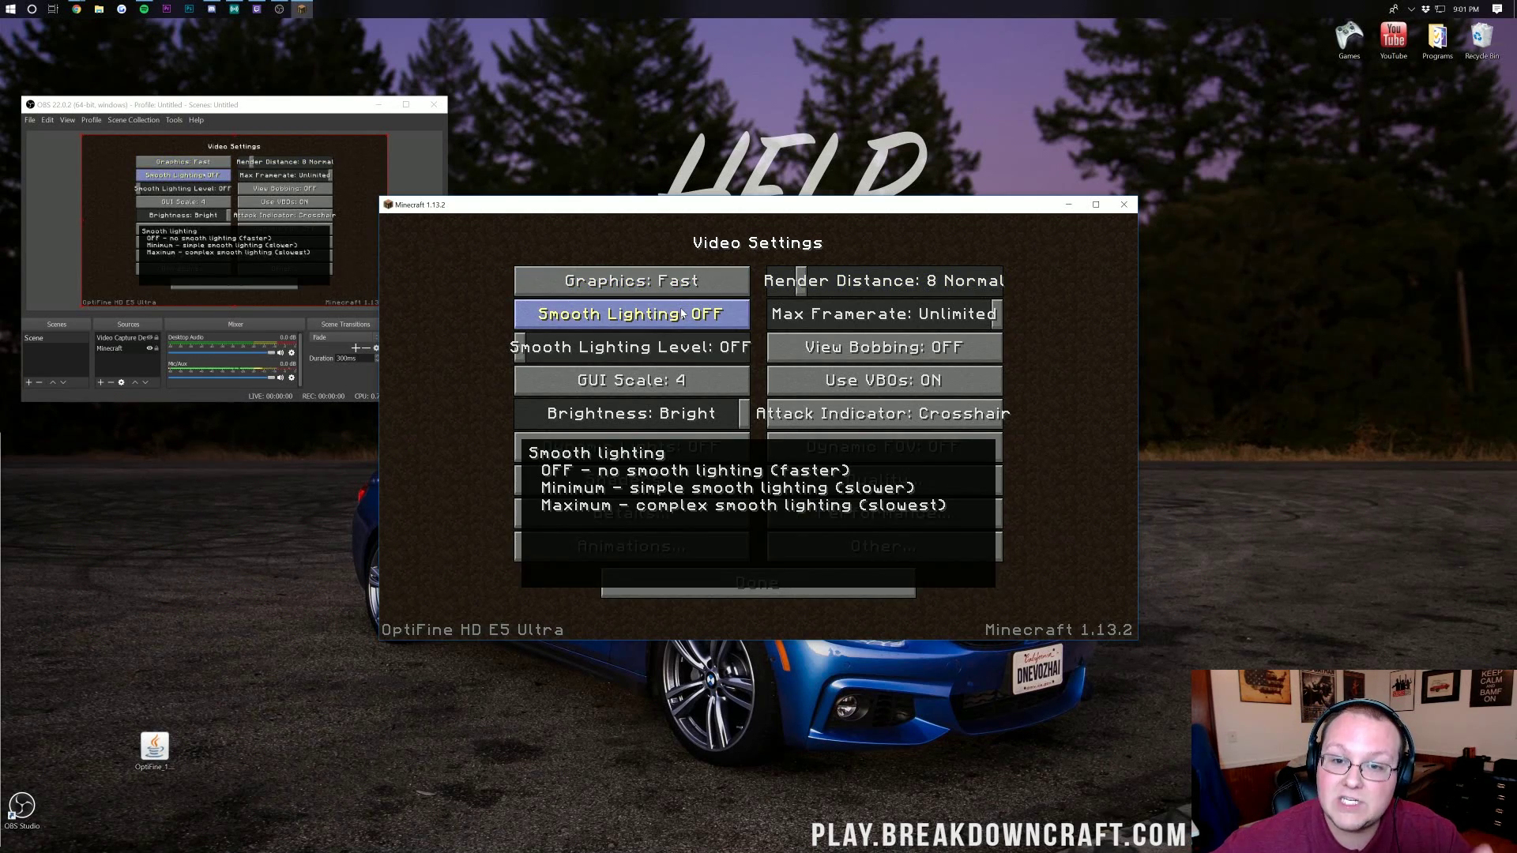
{"action": "left_click", "coordinate": [684, 314]}
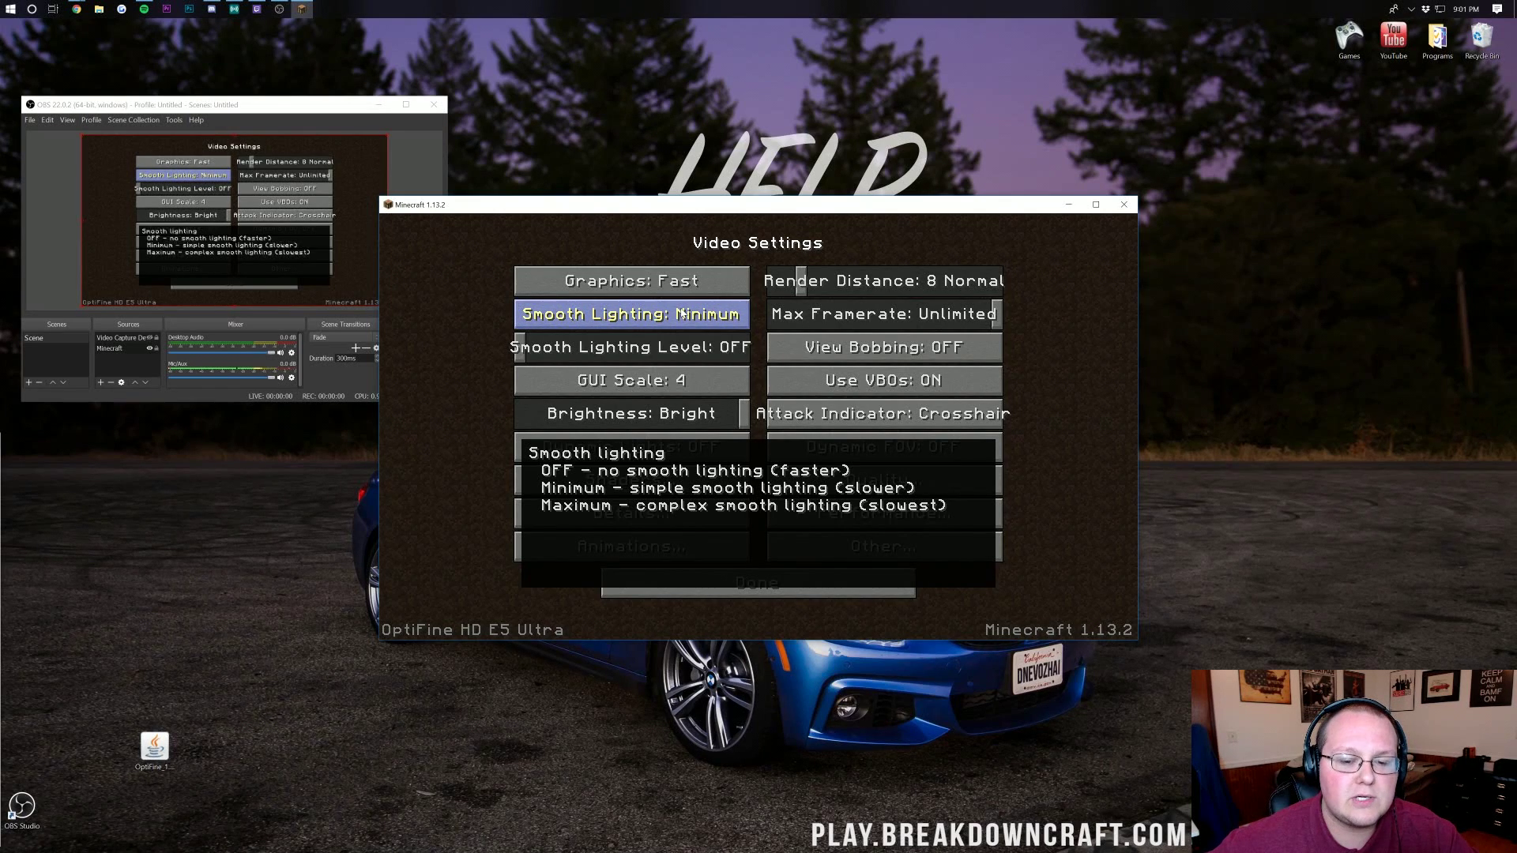
{"action": "left_click", "coordinate": [684, 316]}
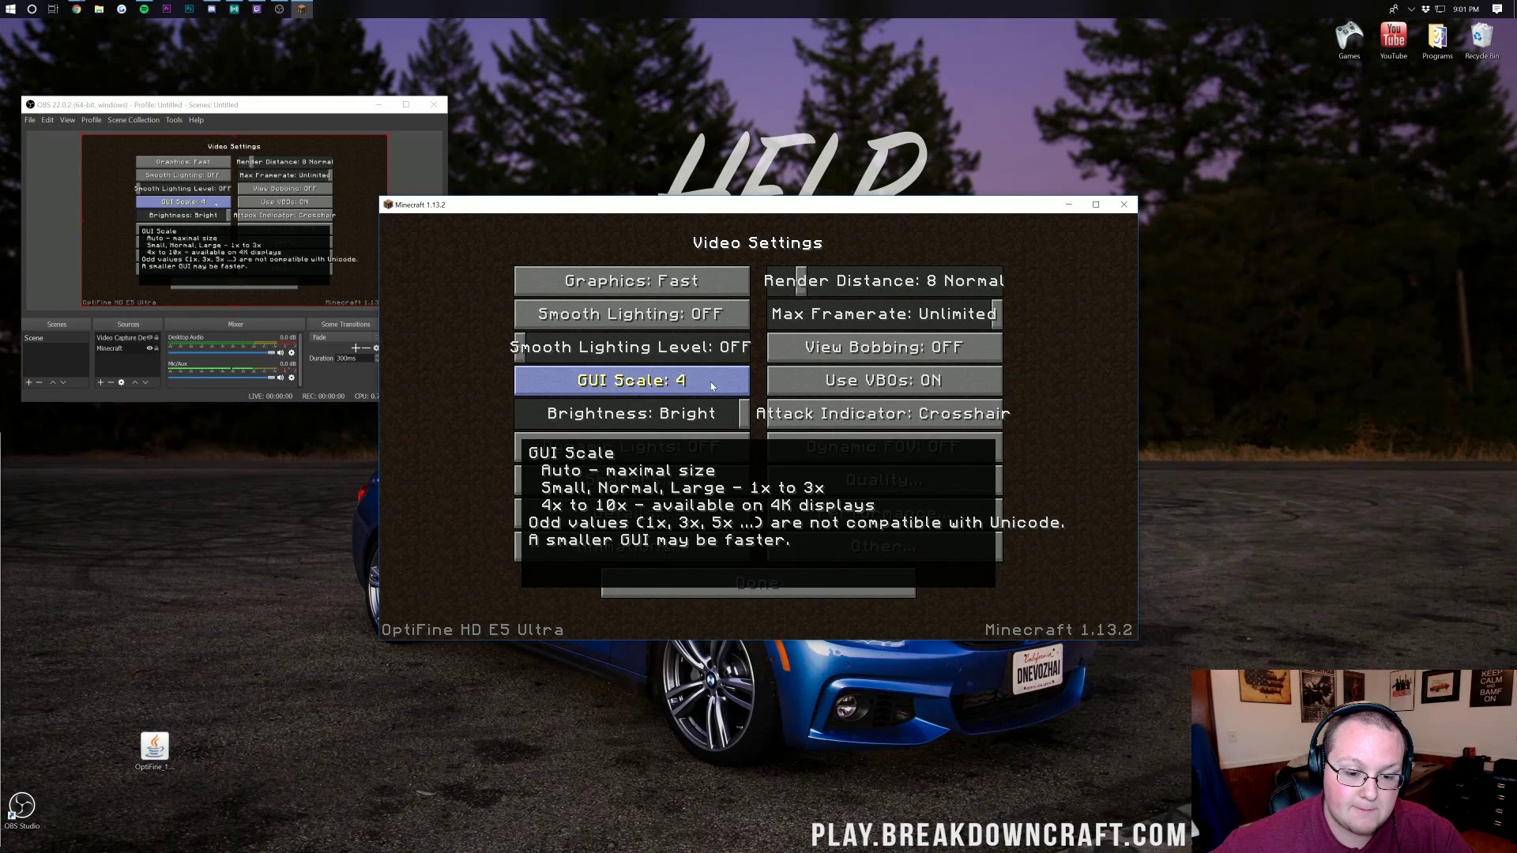
{"action": "mouse_move", "coordinate": [659, 448]}
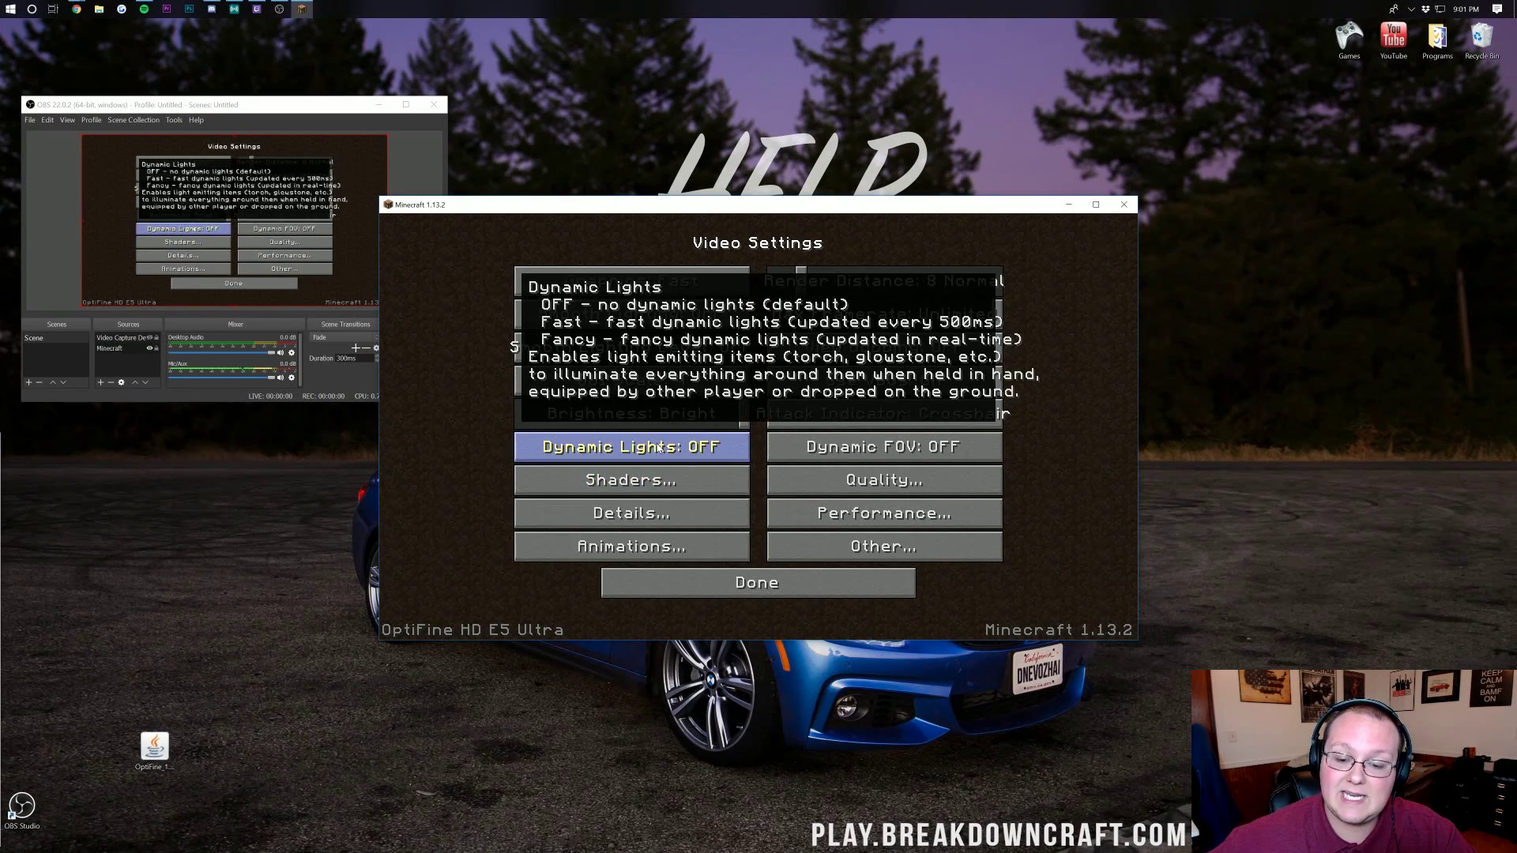
{"action": "left_click", "coordinate": [681, 478]}
{"action": "left_click", "coordinate": [749, 457]}
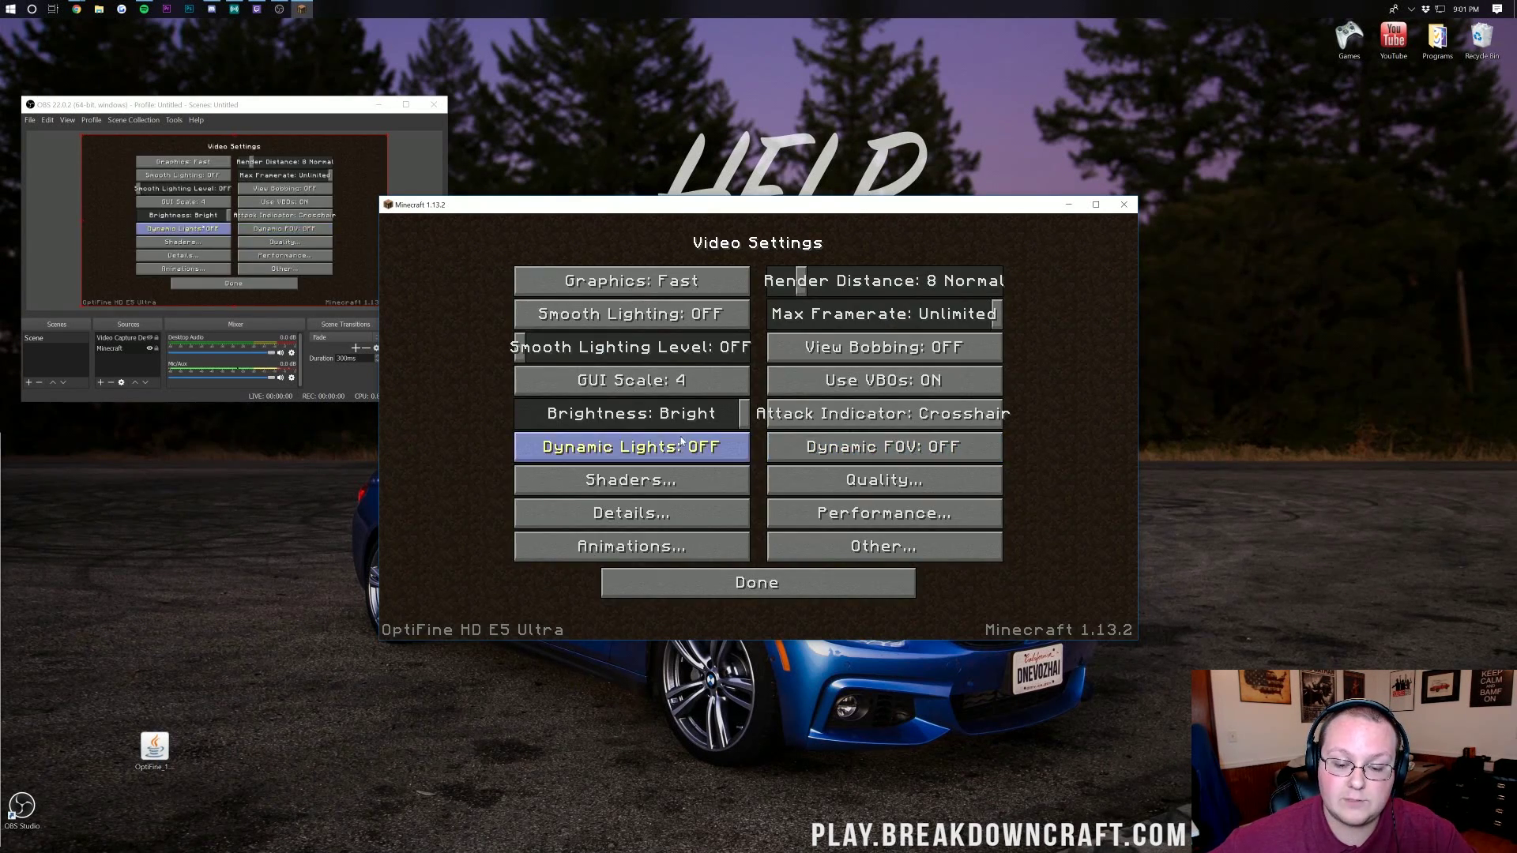
In Quality settings, set Mipmap Levels 1, Better Grass Fast and Connected Textures Fancy
{"action": "left_click", "coordinate": [790, 484]}
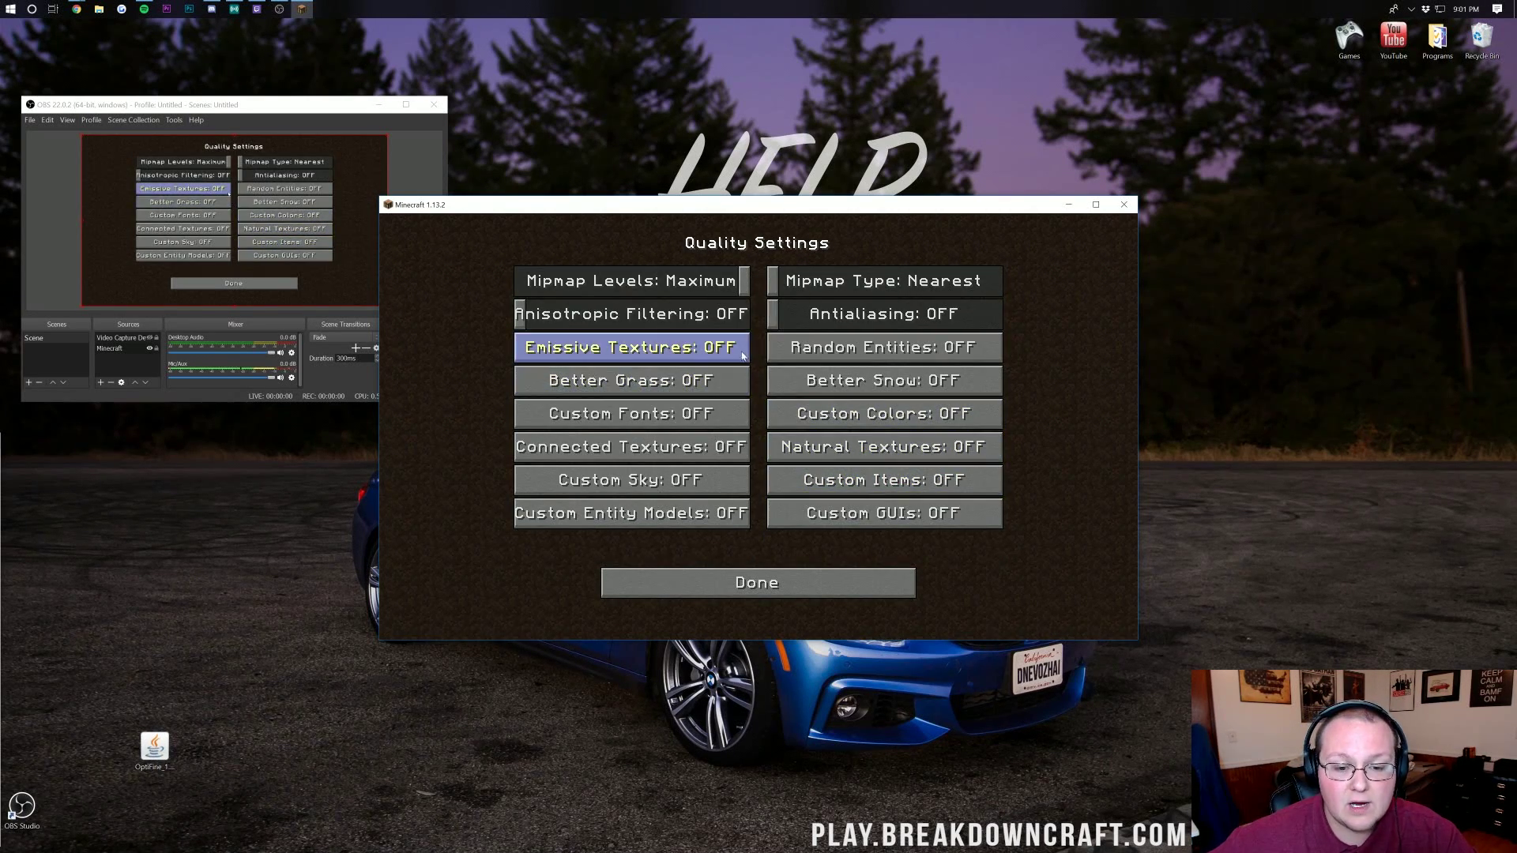
{"action": "left_click", "coordinate": [545, 293]}
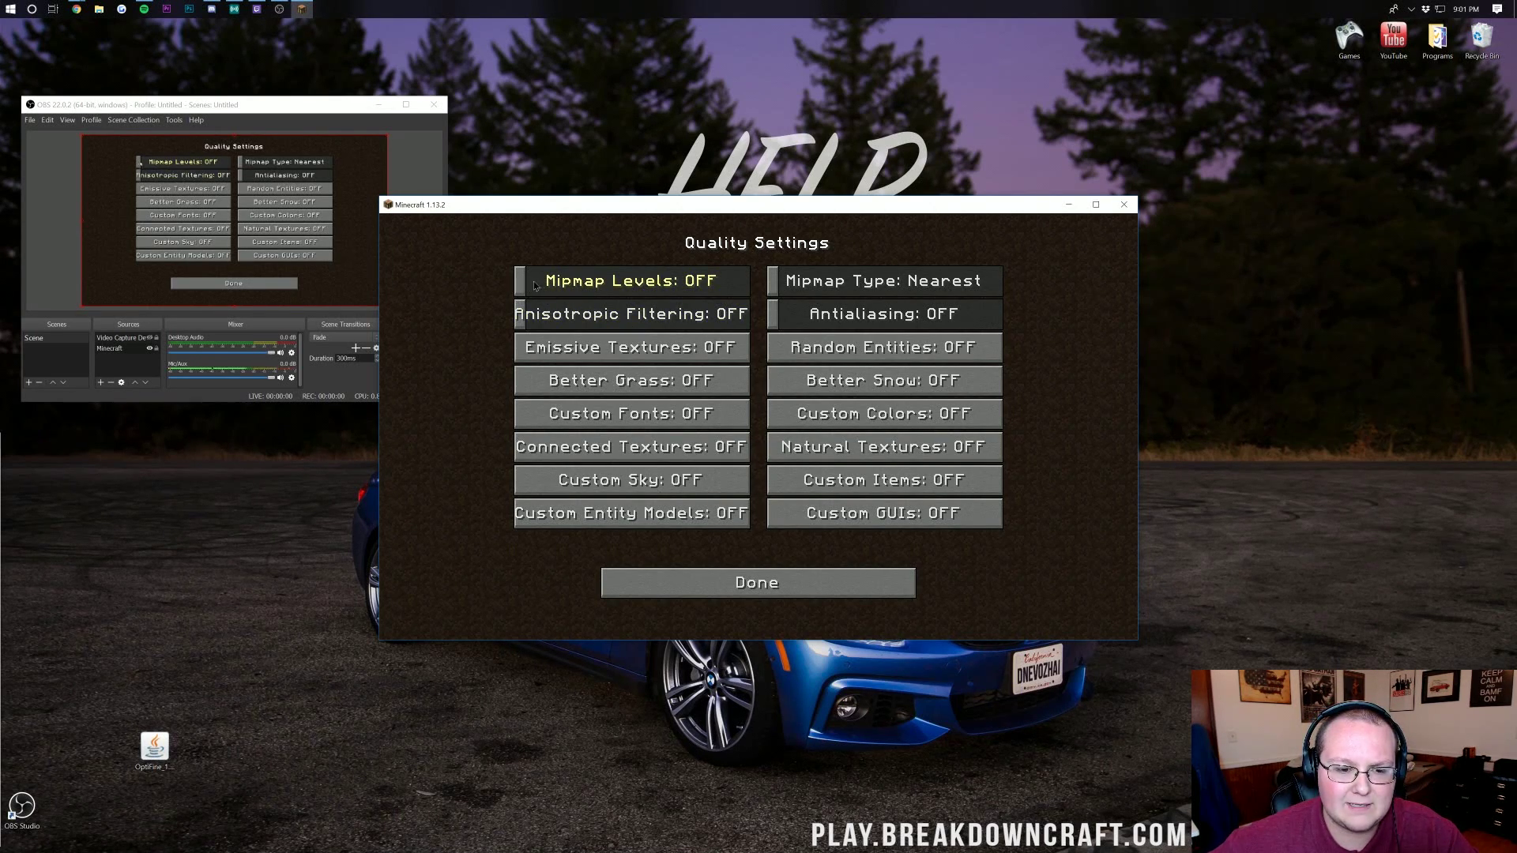
{"action": "left_click", "coordinate": [575, 286]}
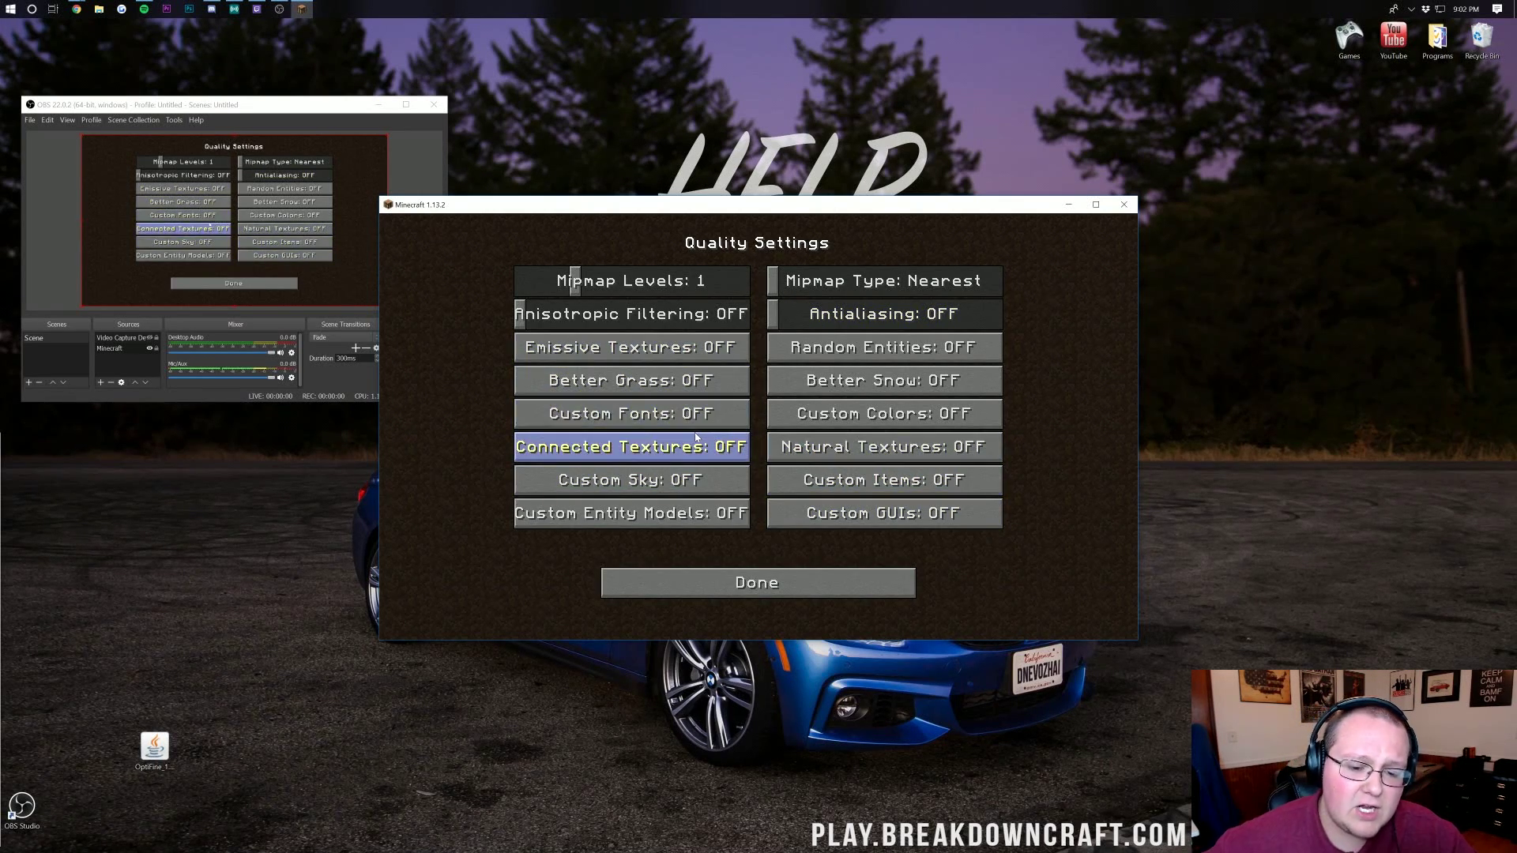
{"action": "left_click", "coordinate": [684, 385]}
{"action": "left_click", "coordinate": [686, 387]}
{"action": "left_click", "coordinate": [686, 387]}
{"action": "left_click", "coordinate": [686, 387]}
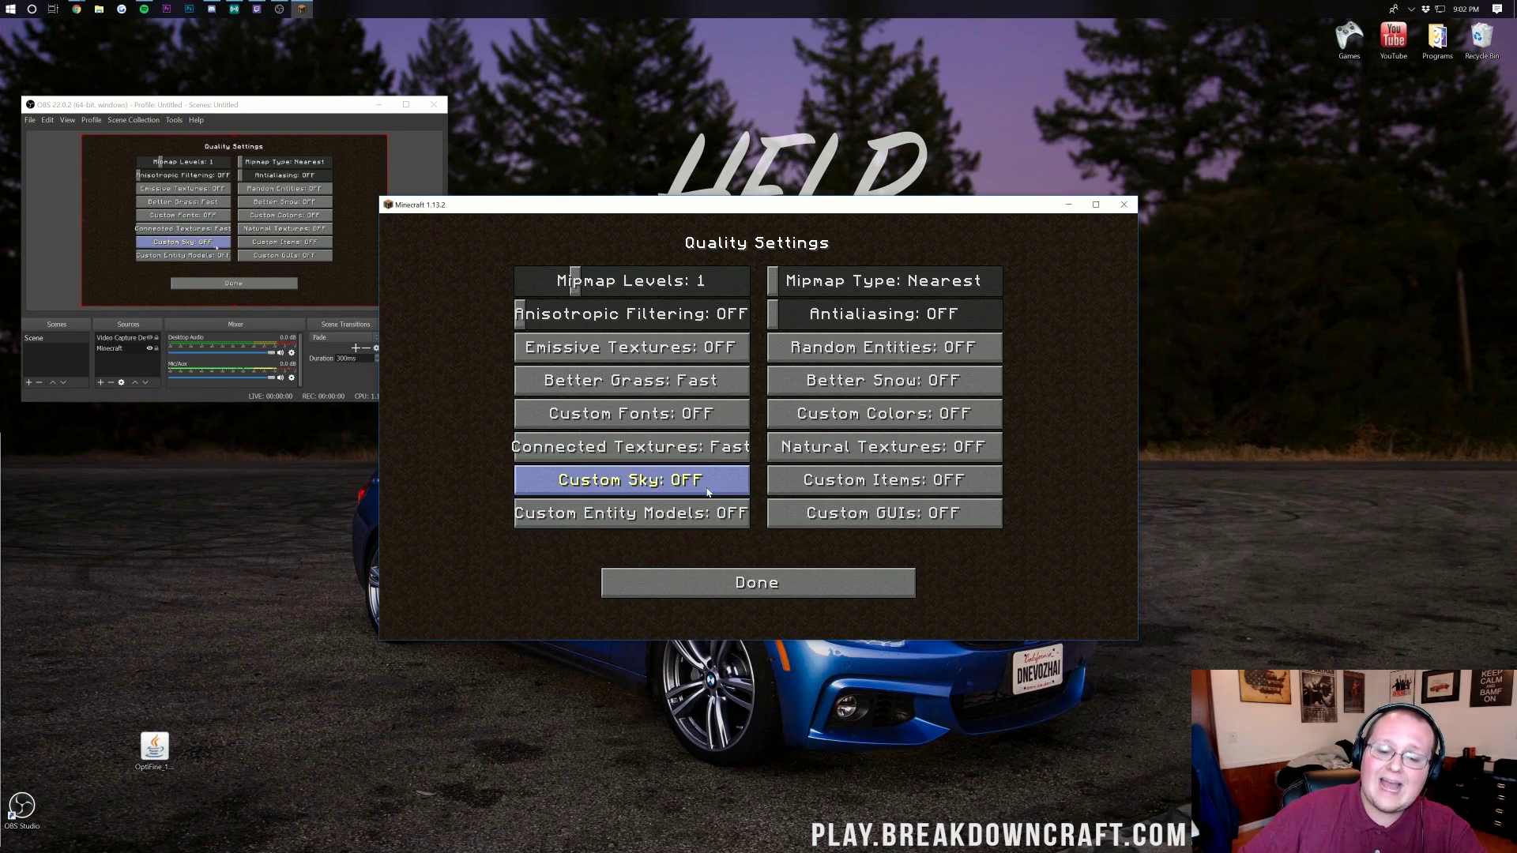
{"action": "left_click", "coordinate": [723, 463]}
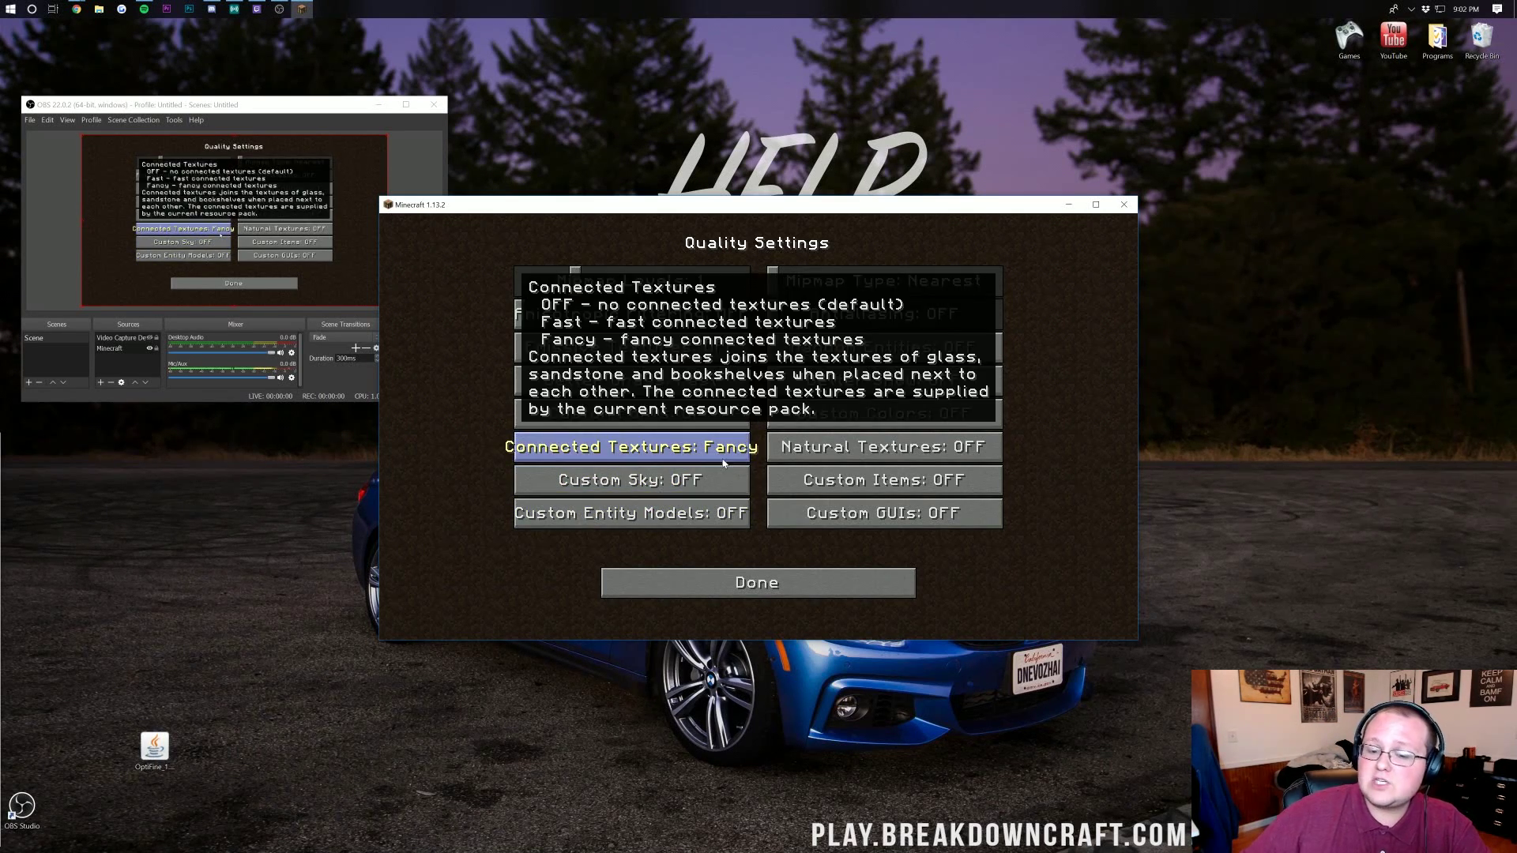
{"action": "left_click", "coordinate": [791, 584]}
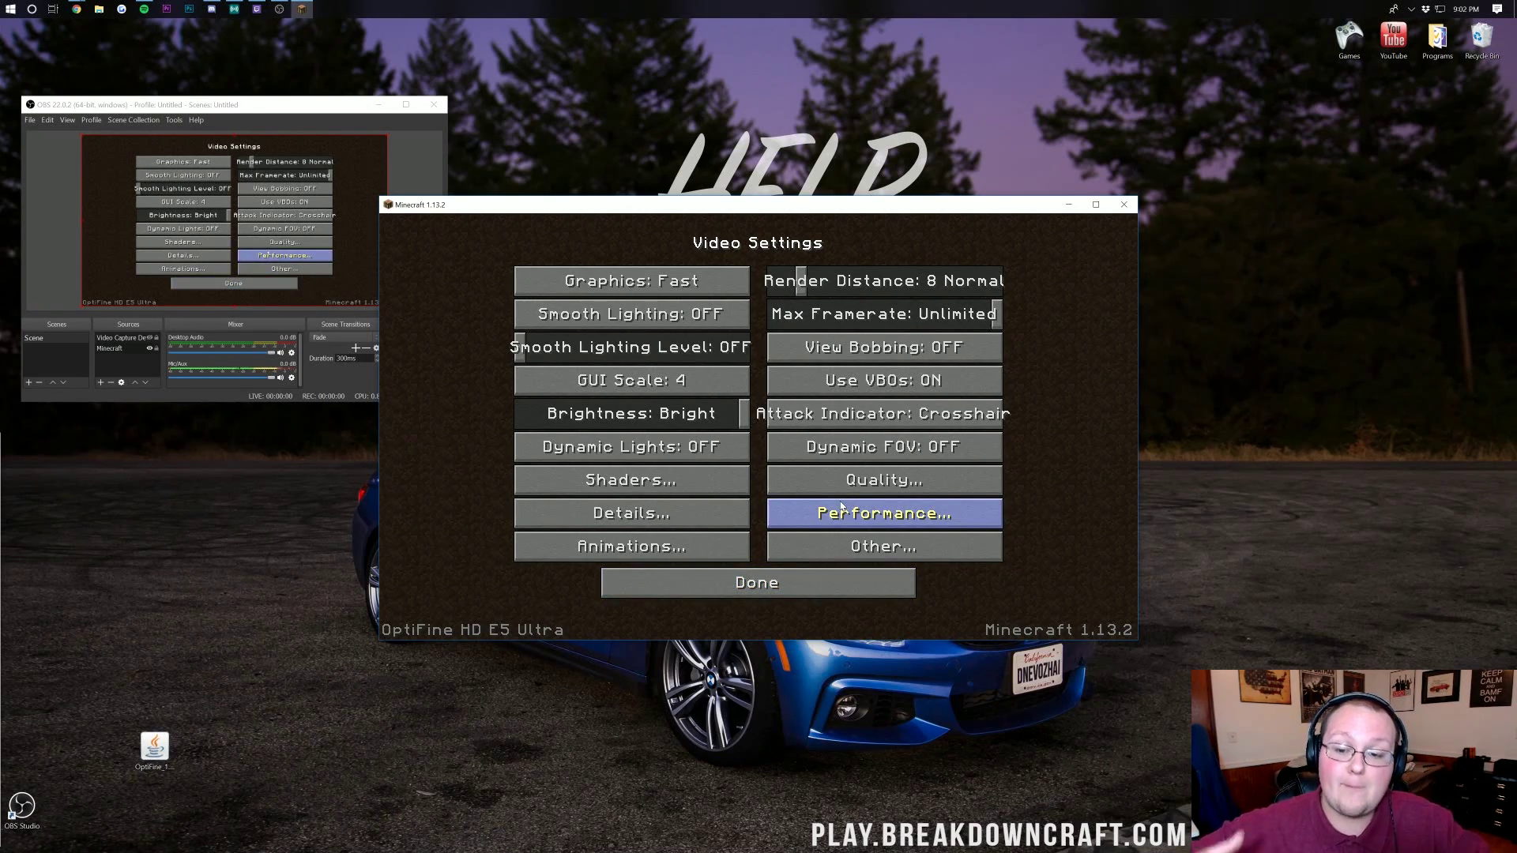
Turn Entity Shadows off in the Detail settings
{"action": "left_click", "coordinate": [688, 518]}
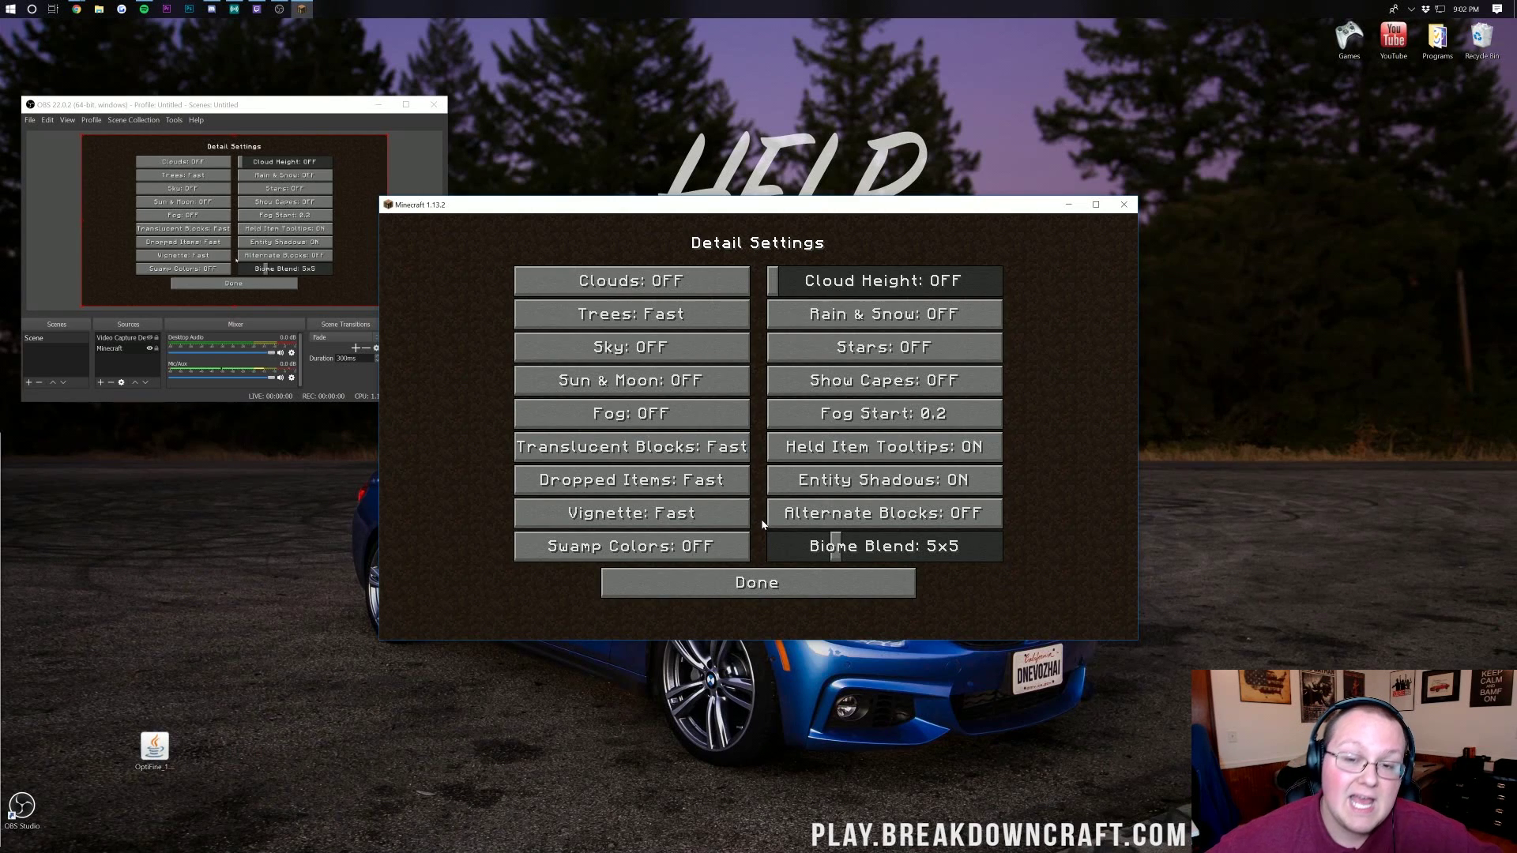
{"action": "left_click", "coordinate": [820, 483]}
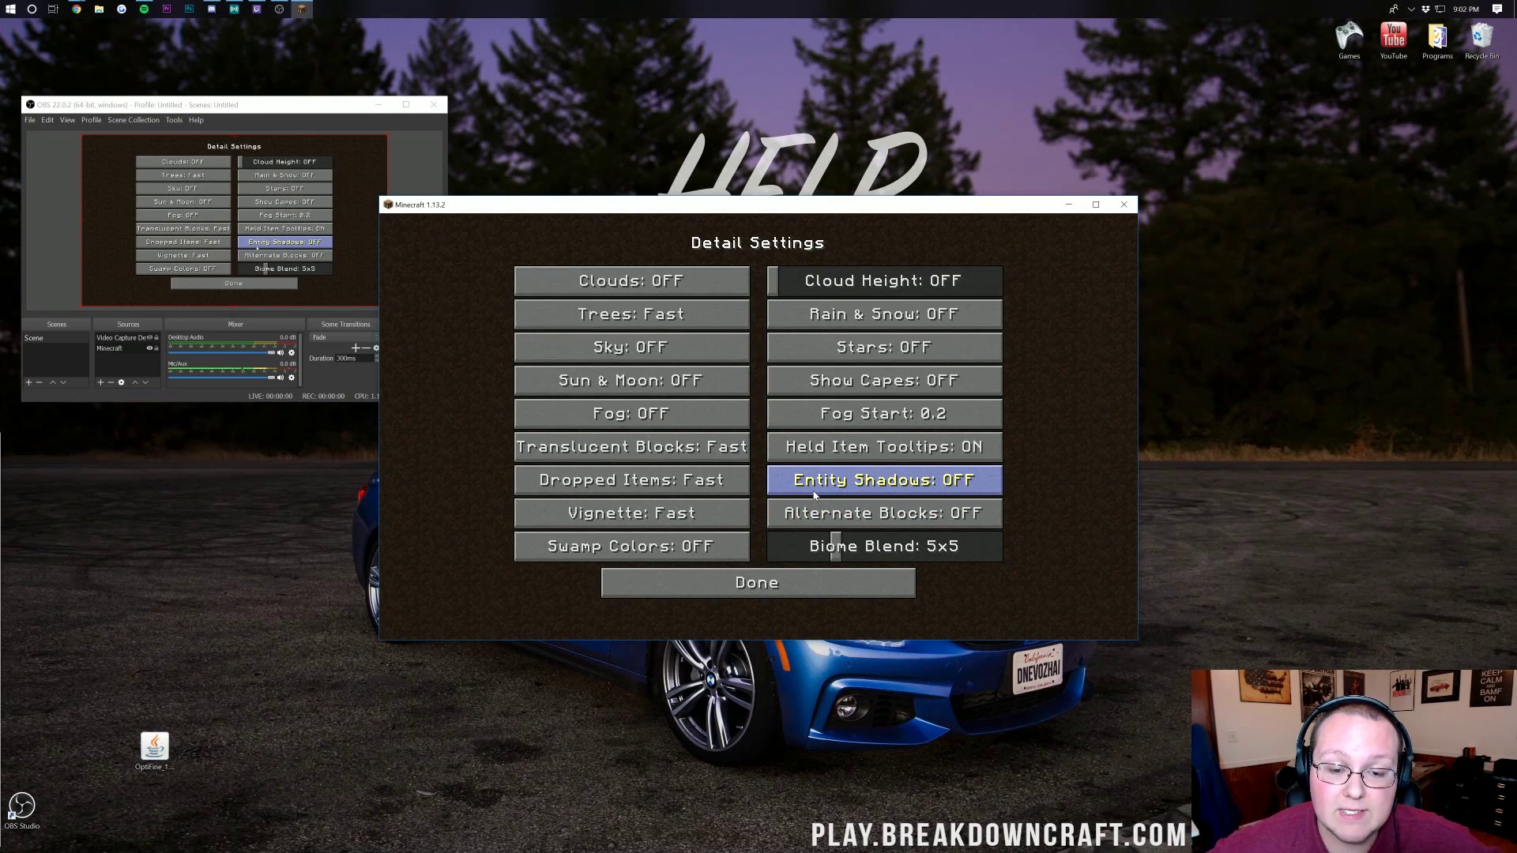
{"action": "left_click", "coordinate": [738, 588]}
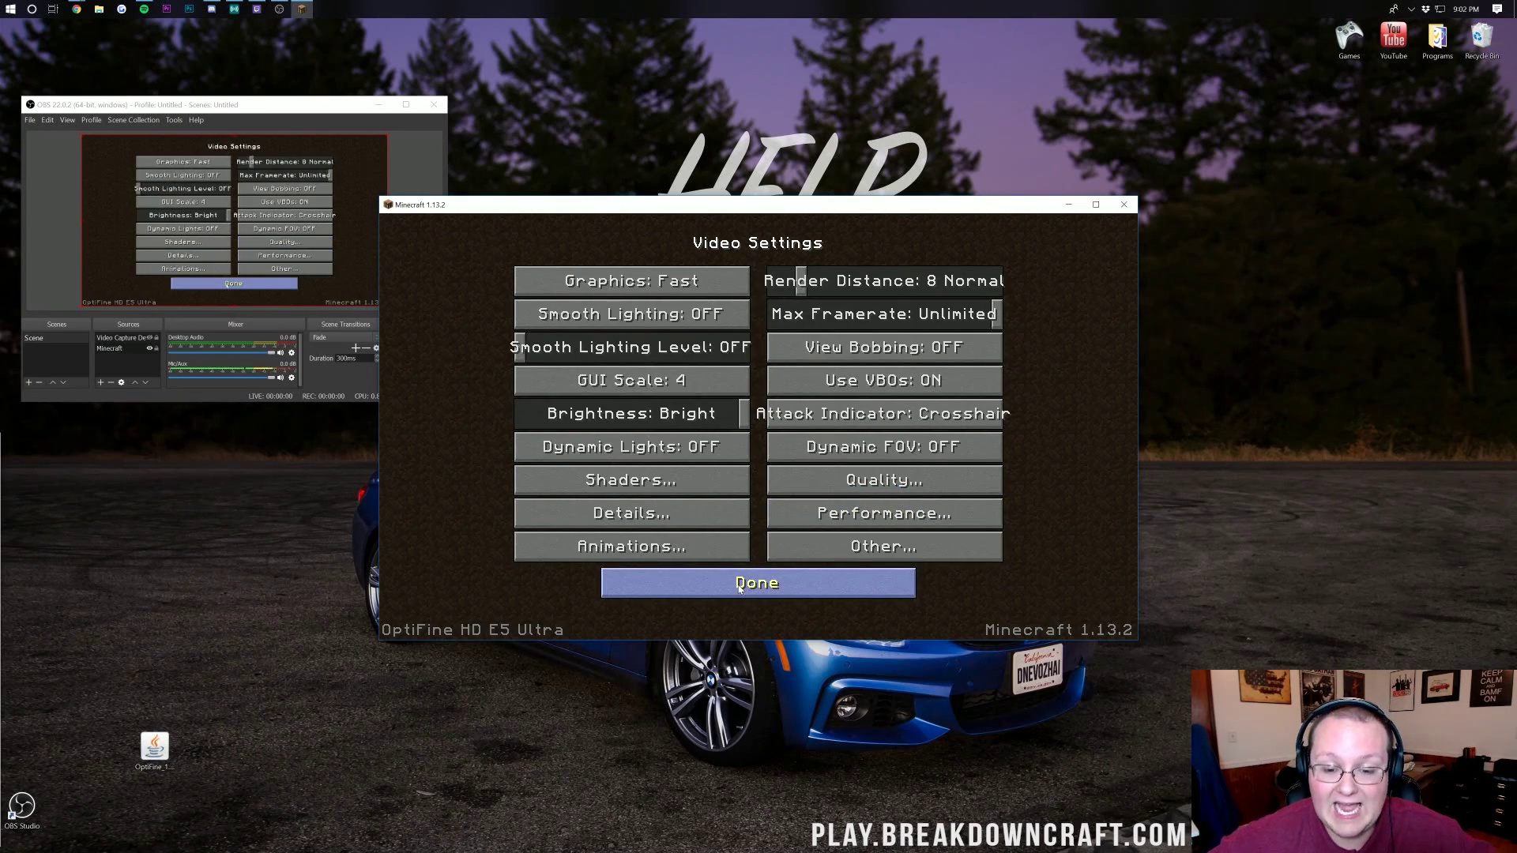
Review the Performance settings, leaving Smooth FPS and Smooth World OFF and Fast Render ON
{"action": "left_click", "coordinate": [847, 513]}
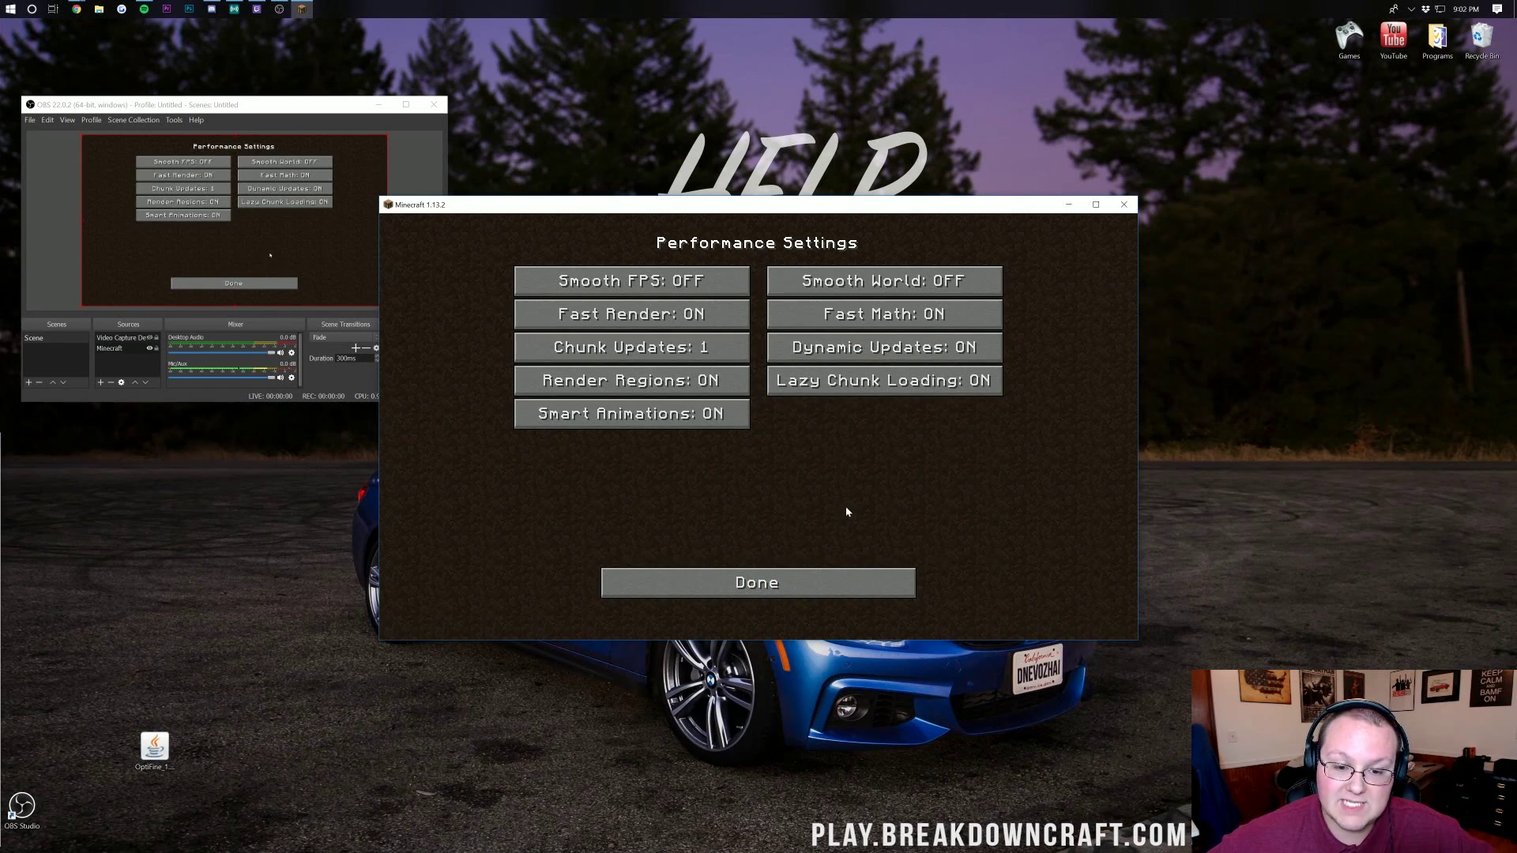
{"action": "mouse_move", "coordinate": [693, 298]}
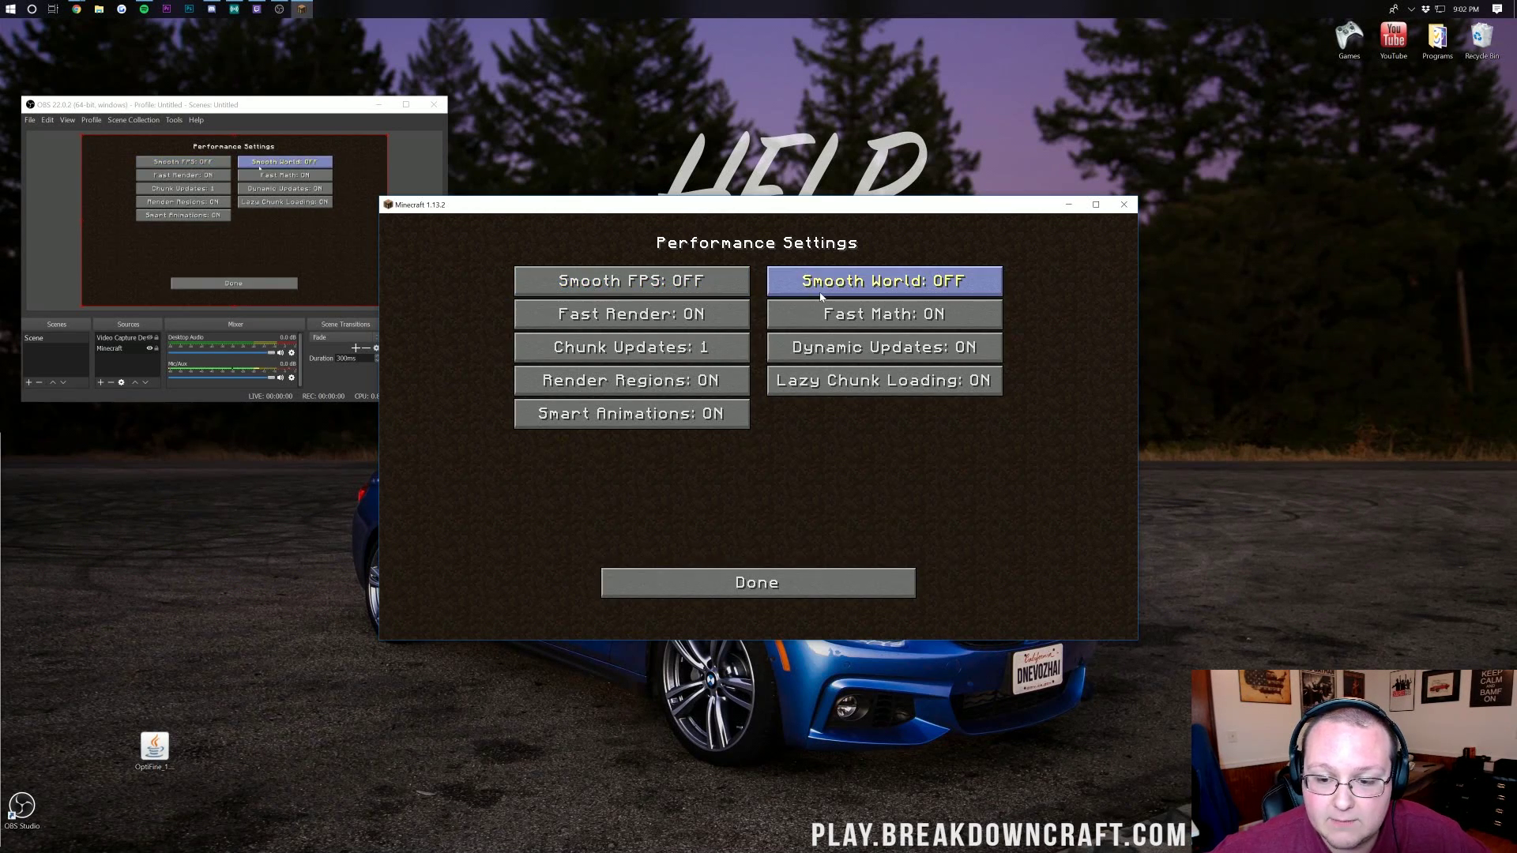
{"action": "mouse_move", "coordinate": [821, 297]}
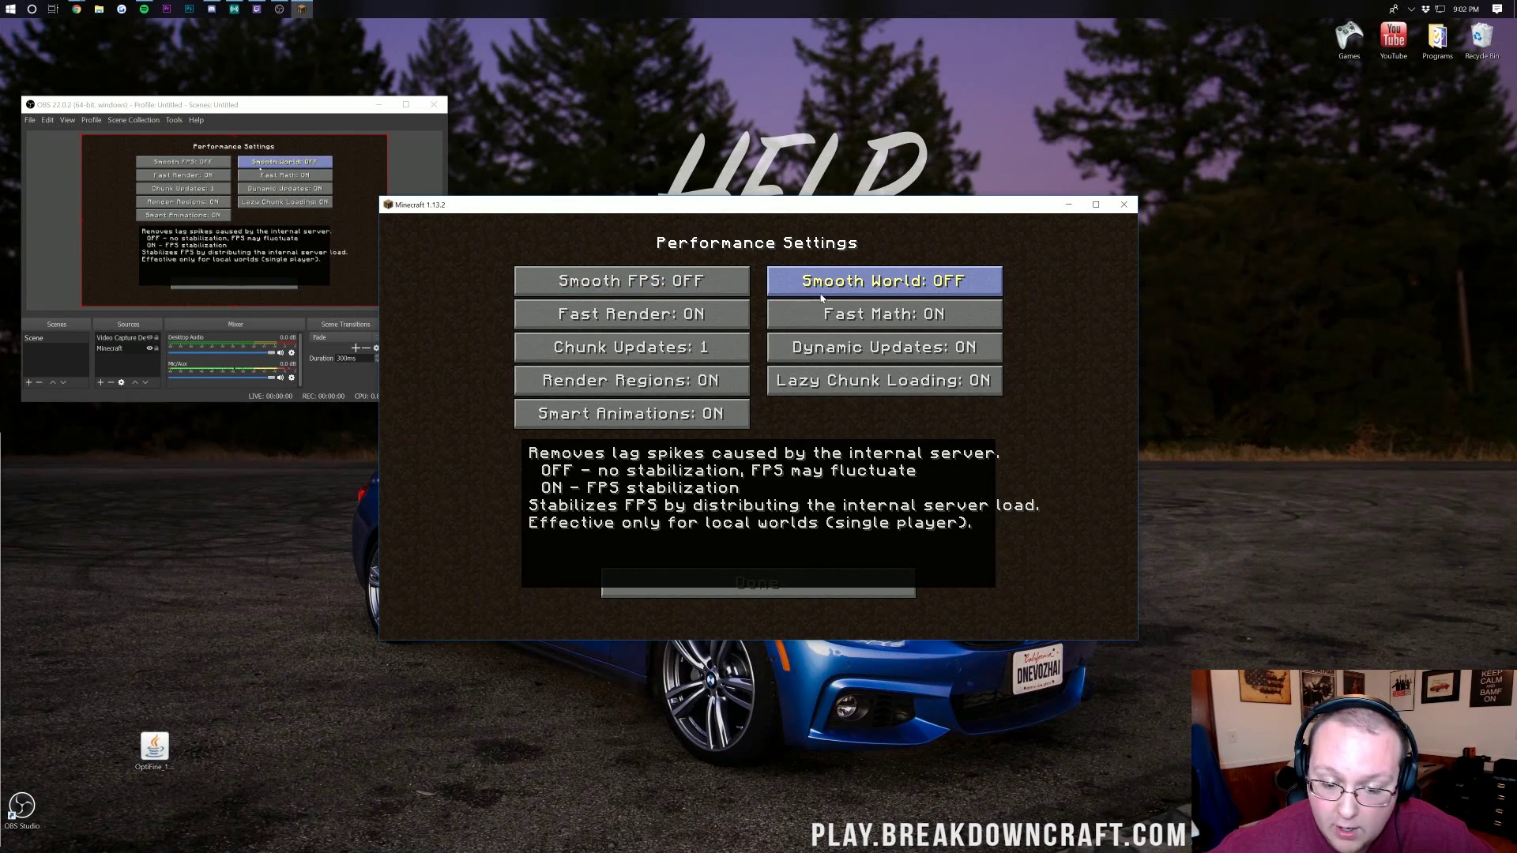
{"action": "mouse_move", "coordinate": [684, 333]}
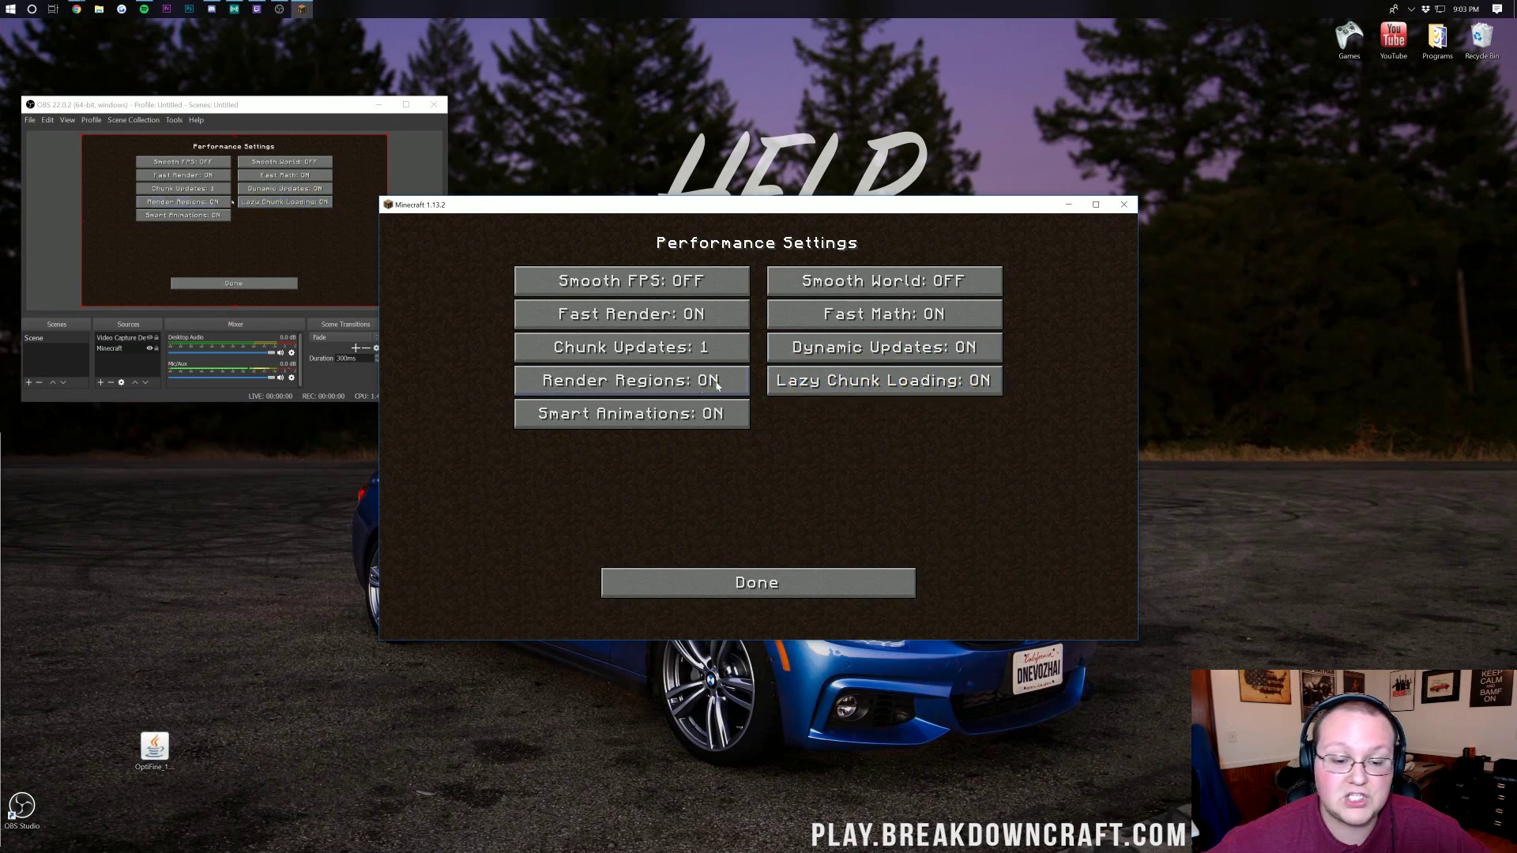
Check that all Animations settings are OFF and return to Video Settings
{"action": "left_click", "coordinate": [731, 580]}
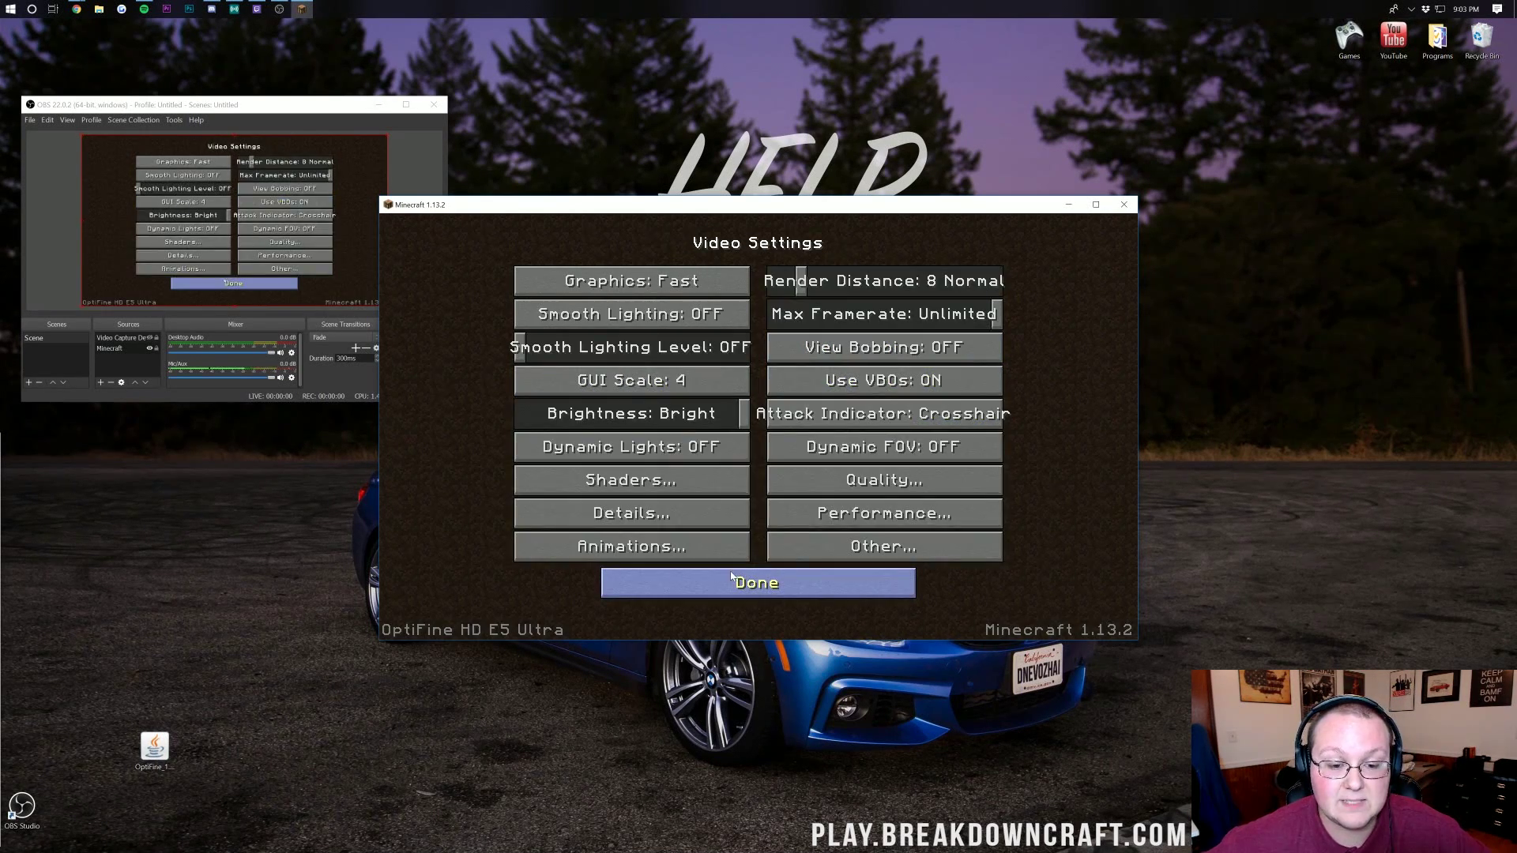
{"action": "left_click", "coordinate": [632, 547]}
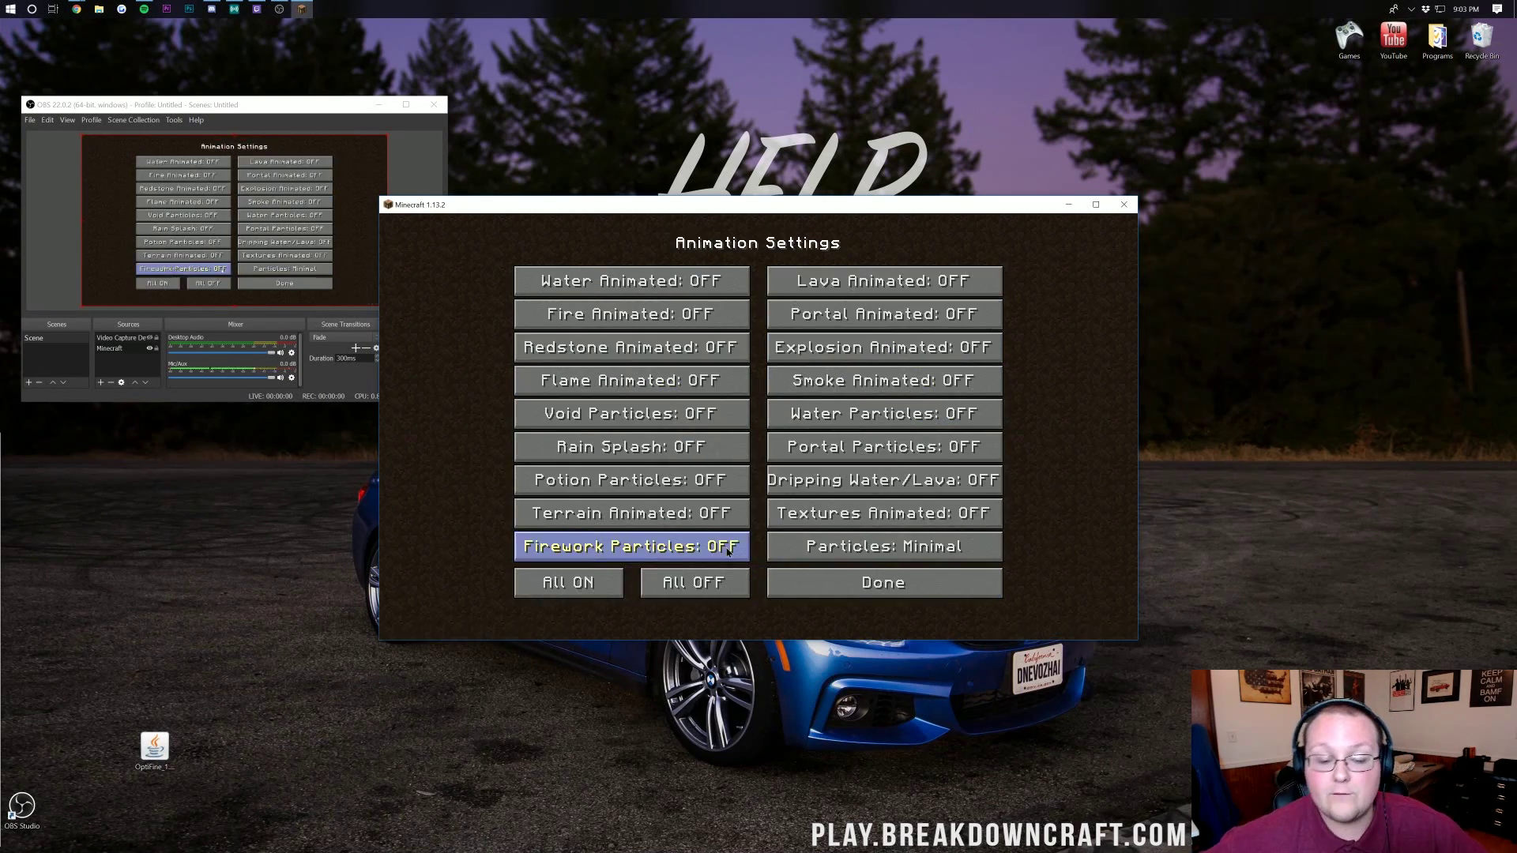
{"action": "left_click", "coordinate": [907, 582]}
Leave Show GL Errors off in the Other settings and close the video settings
{"action": "left_click", "coordinate": [900, 547]}
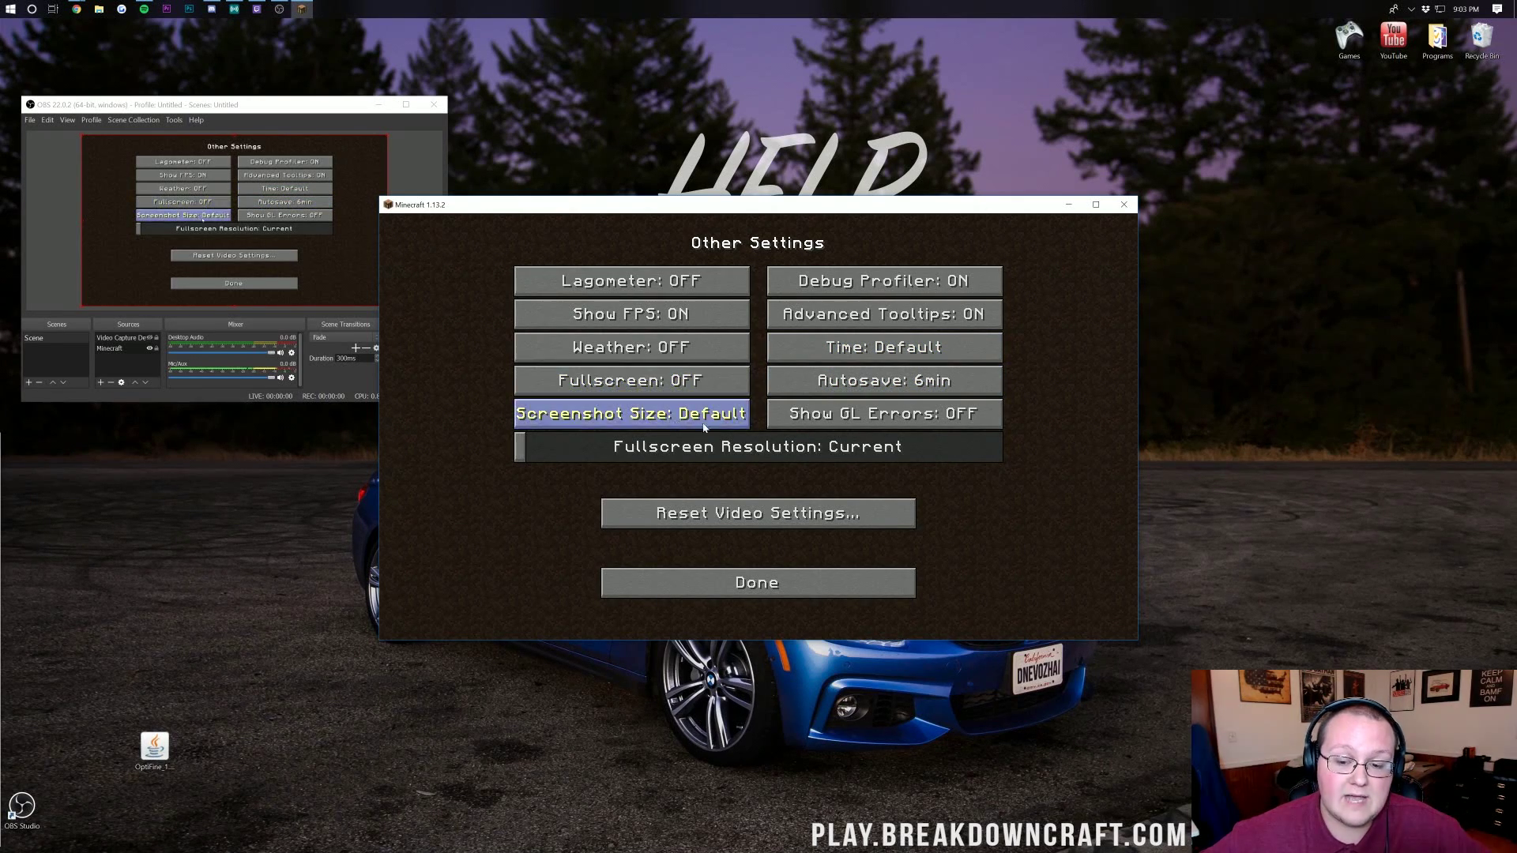
{"action": "left_click", "coordinate": [822, 424]}
{"action": "left_click", "coordinate": [822, 424]}
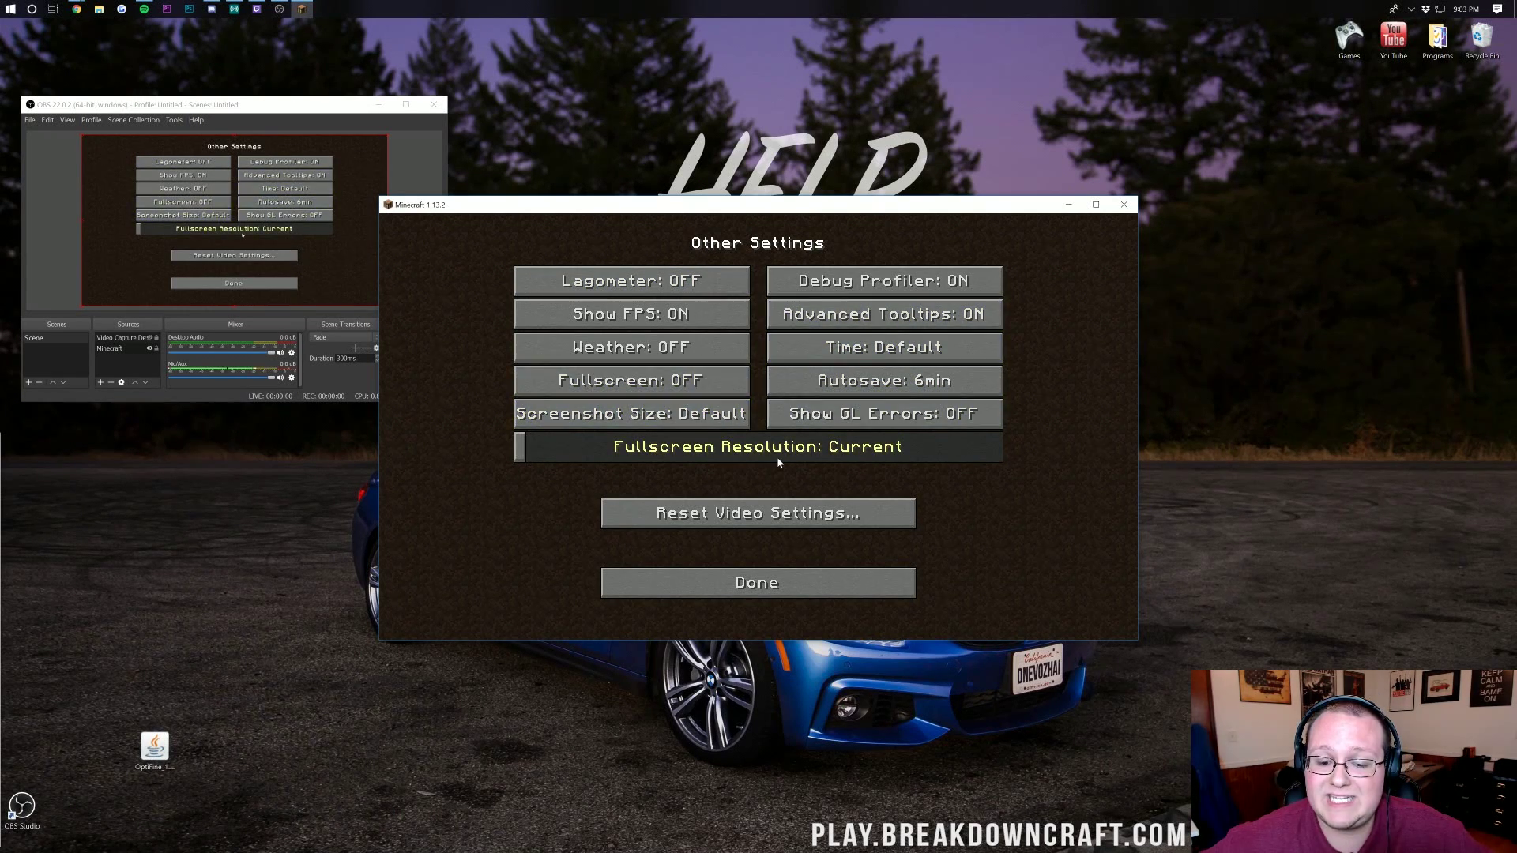
{"action": "left_click", "coordinate": [813, 583]}
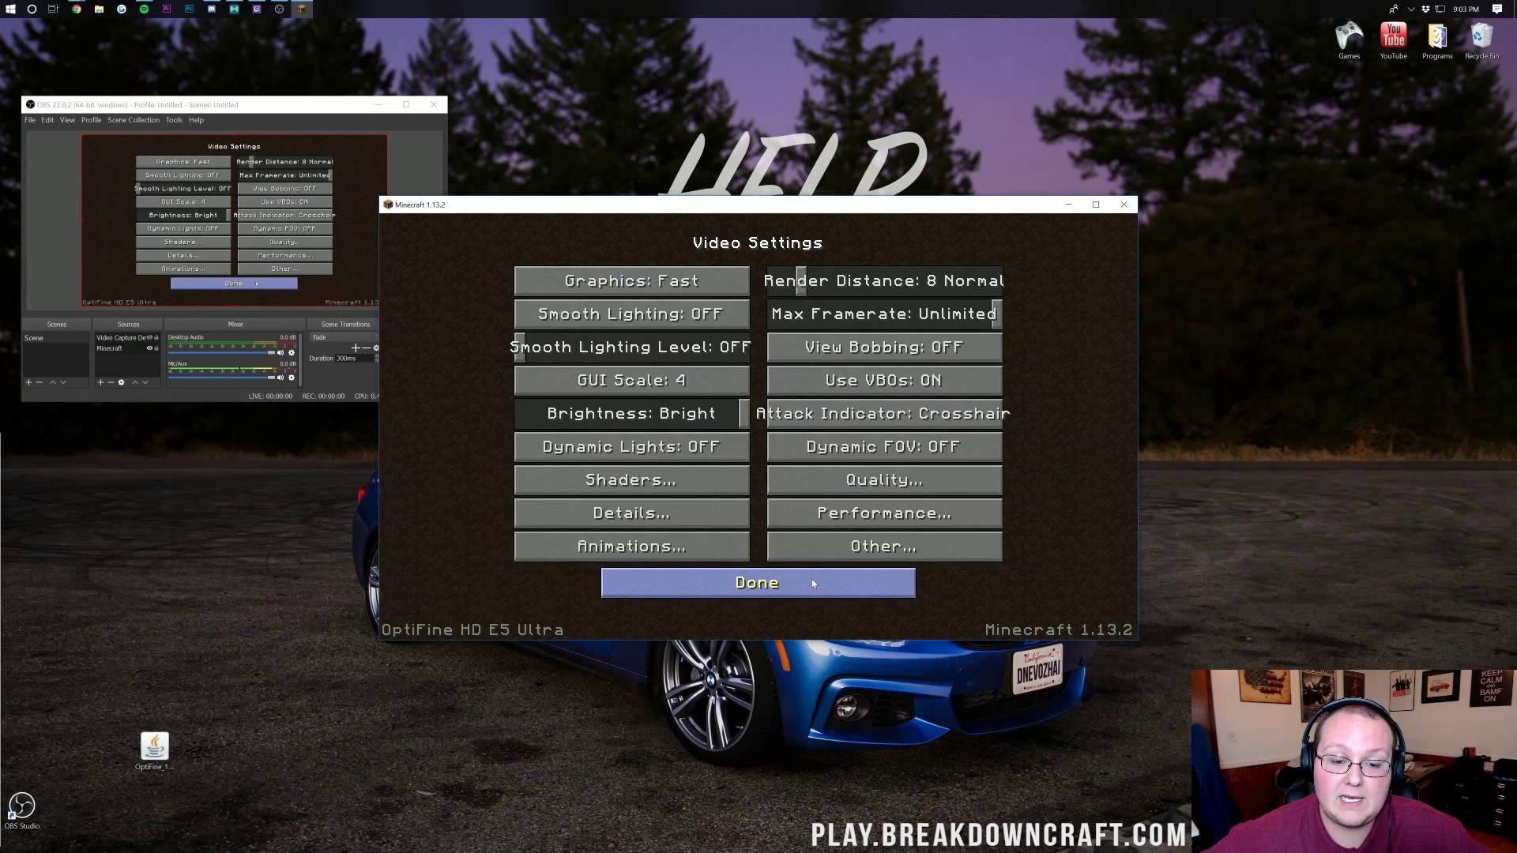
{"action": "left_click", "coordinate": [813, 583]}
Connect to the BreakdownCraft server from the Multiplayer list
{"action": "left_click", "coordinate": [813, 583]}
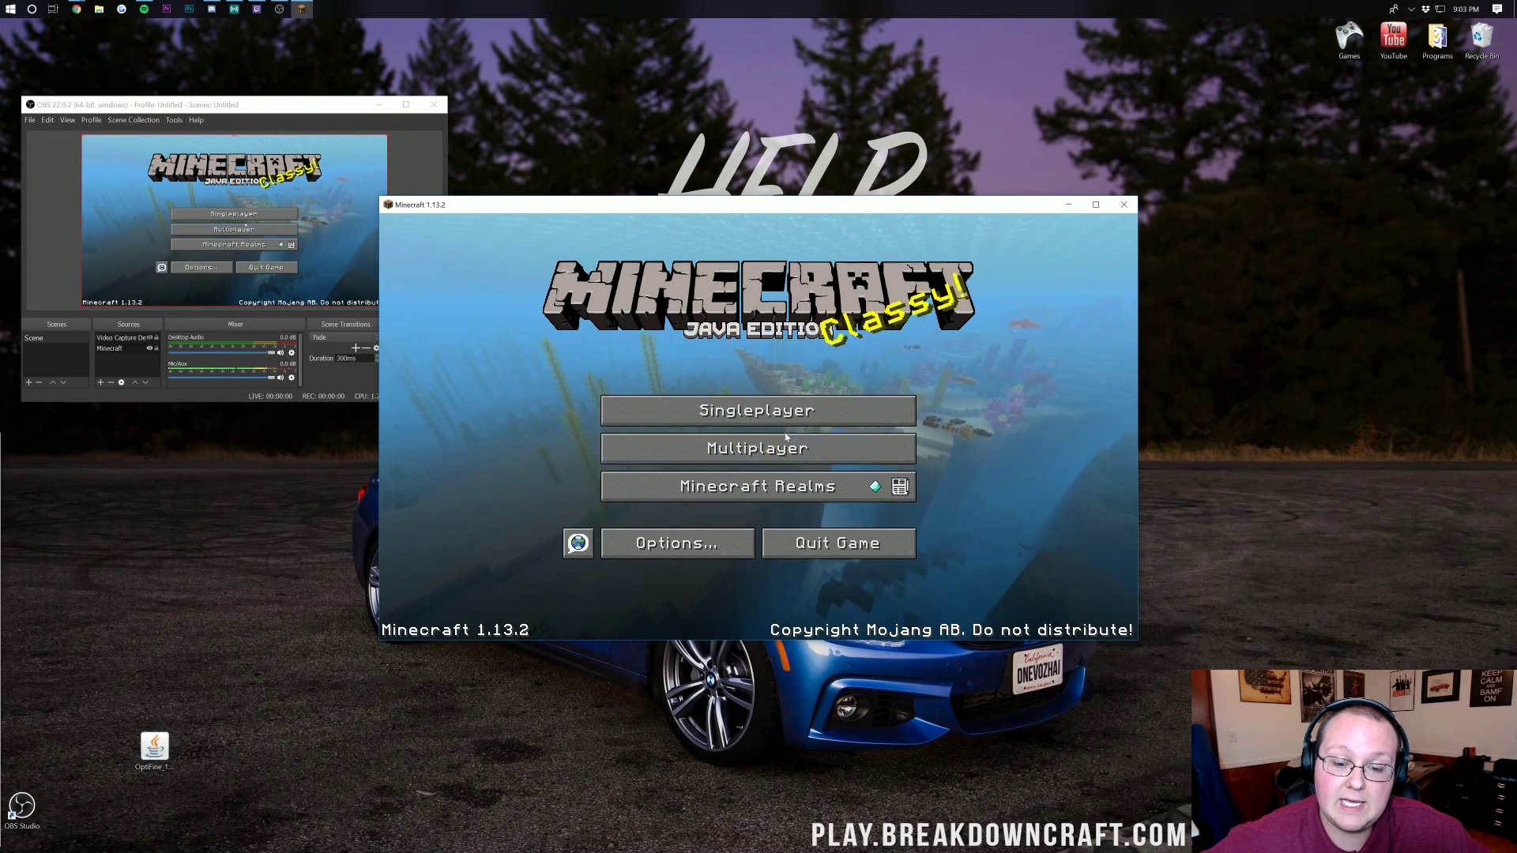
{"action": "left_click", "coordinate": [688, 446]}
{"action": "double_click", "coordinate": [659, 314]}
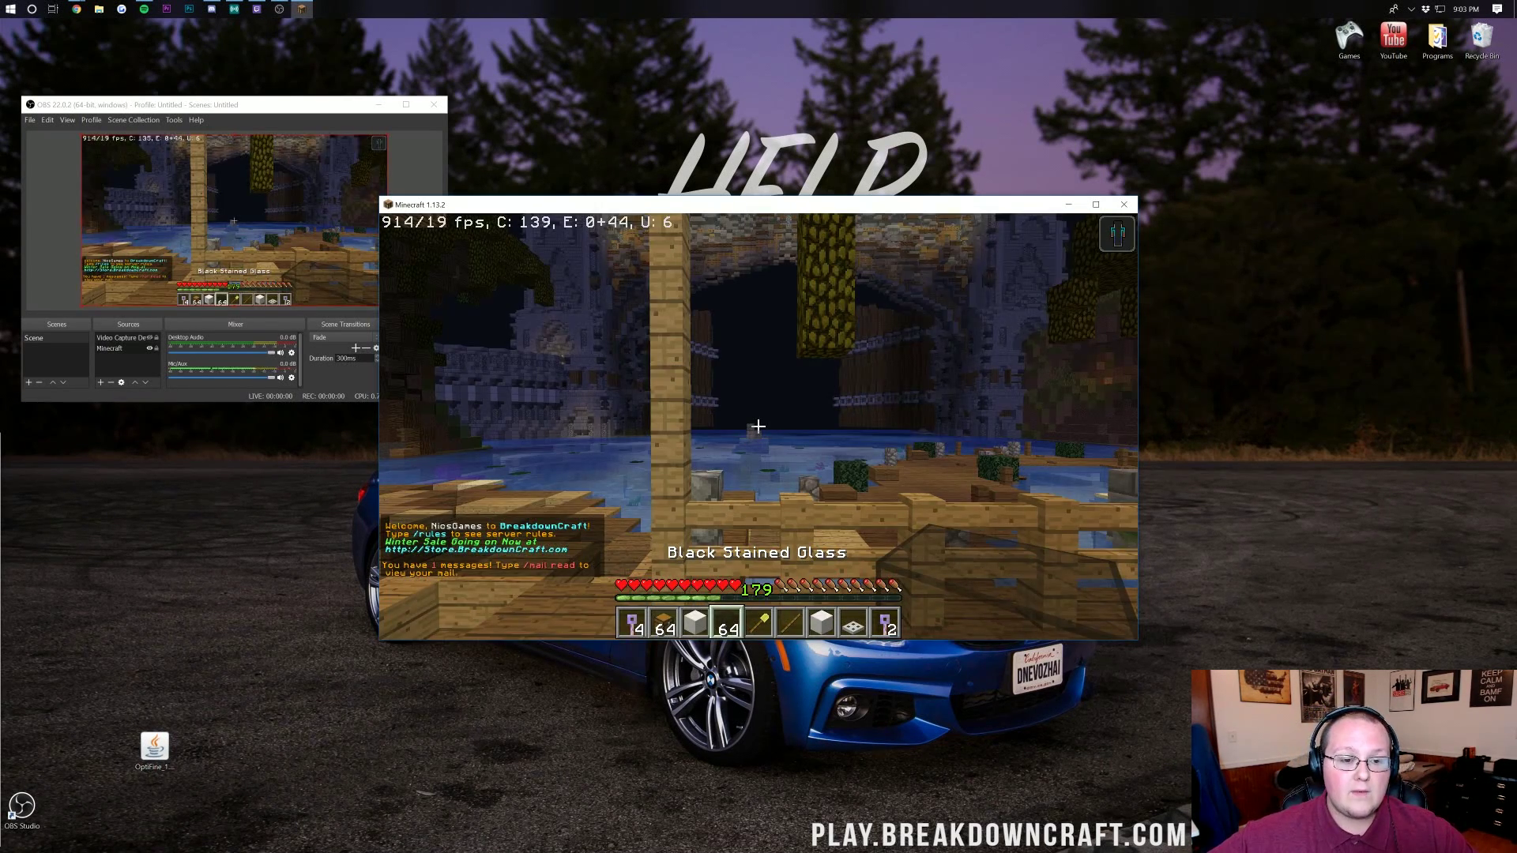
Read the server chat messages and walk around the spawn dock
{"action": "key", "text": "t"}
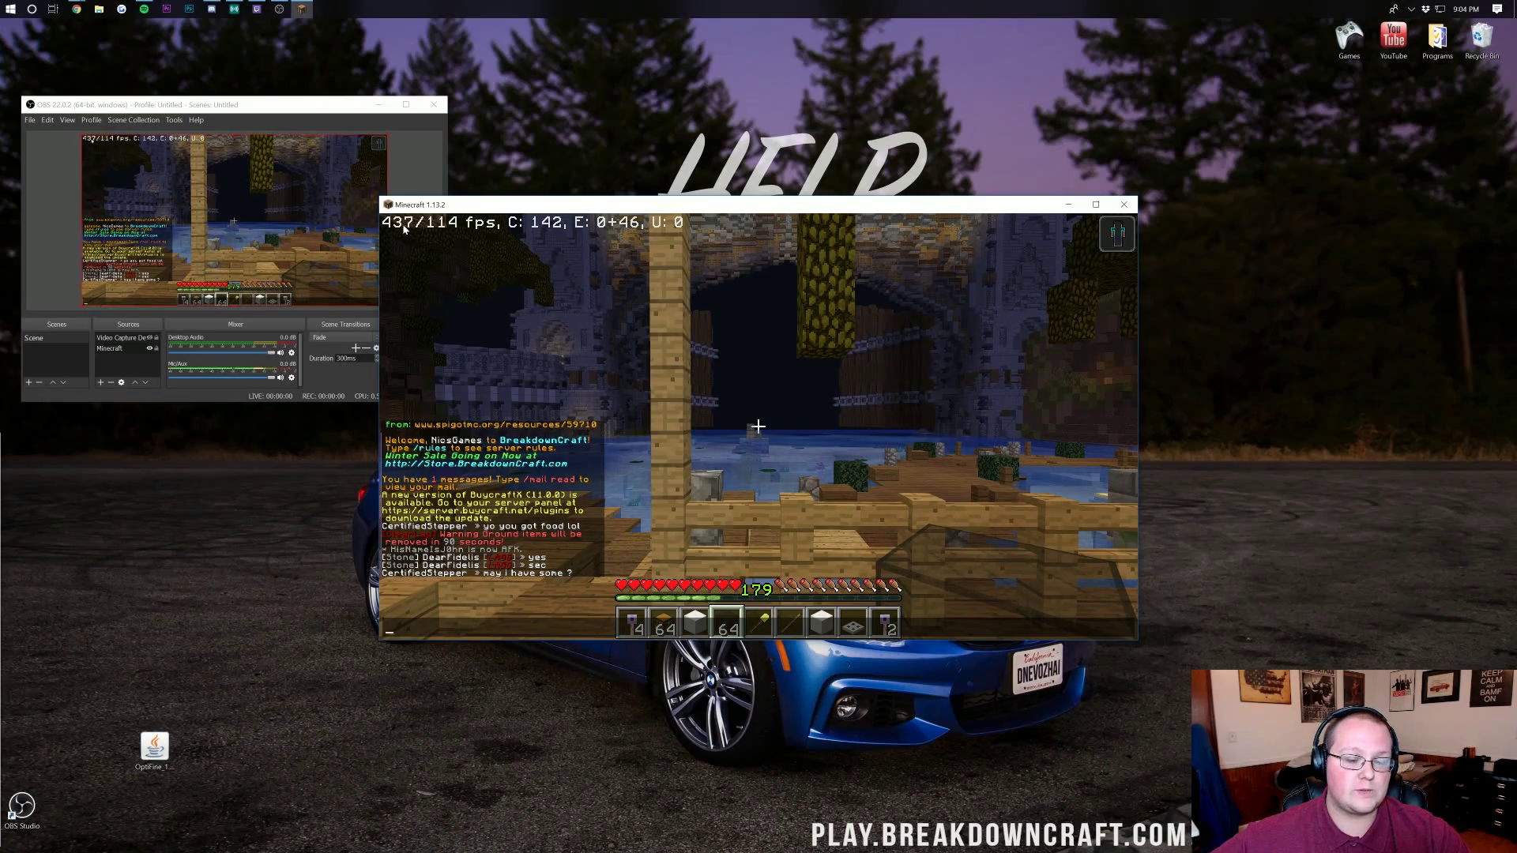
{"action": "key", "text": "Escape"}
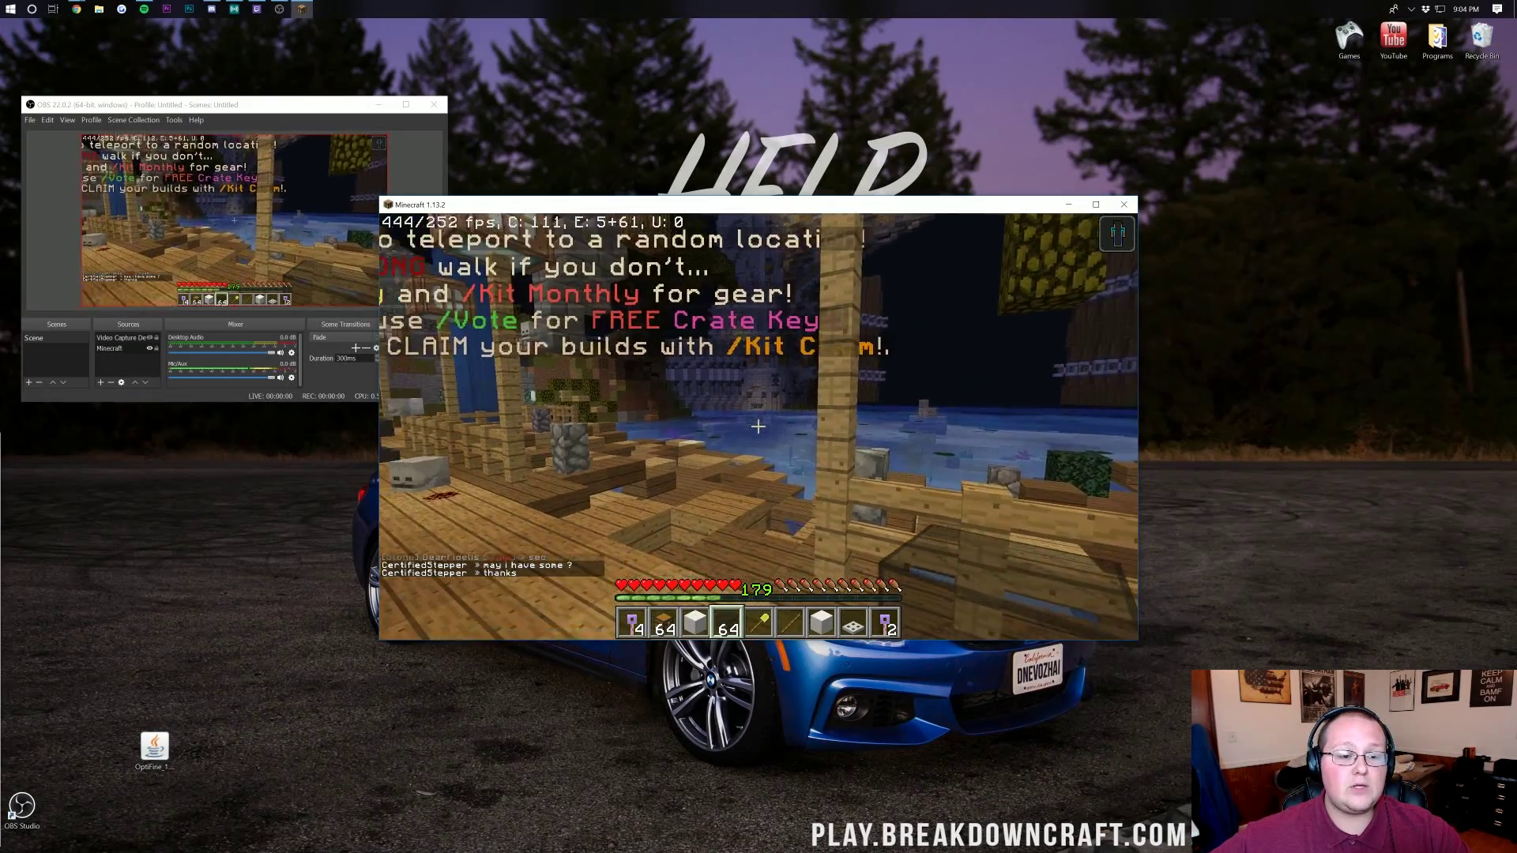
{"action": "key", "text": "w"}
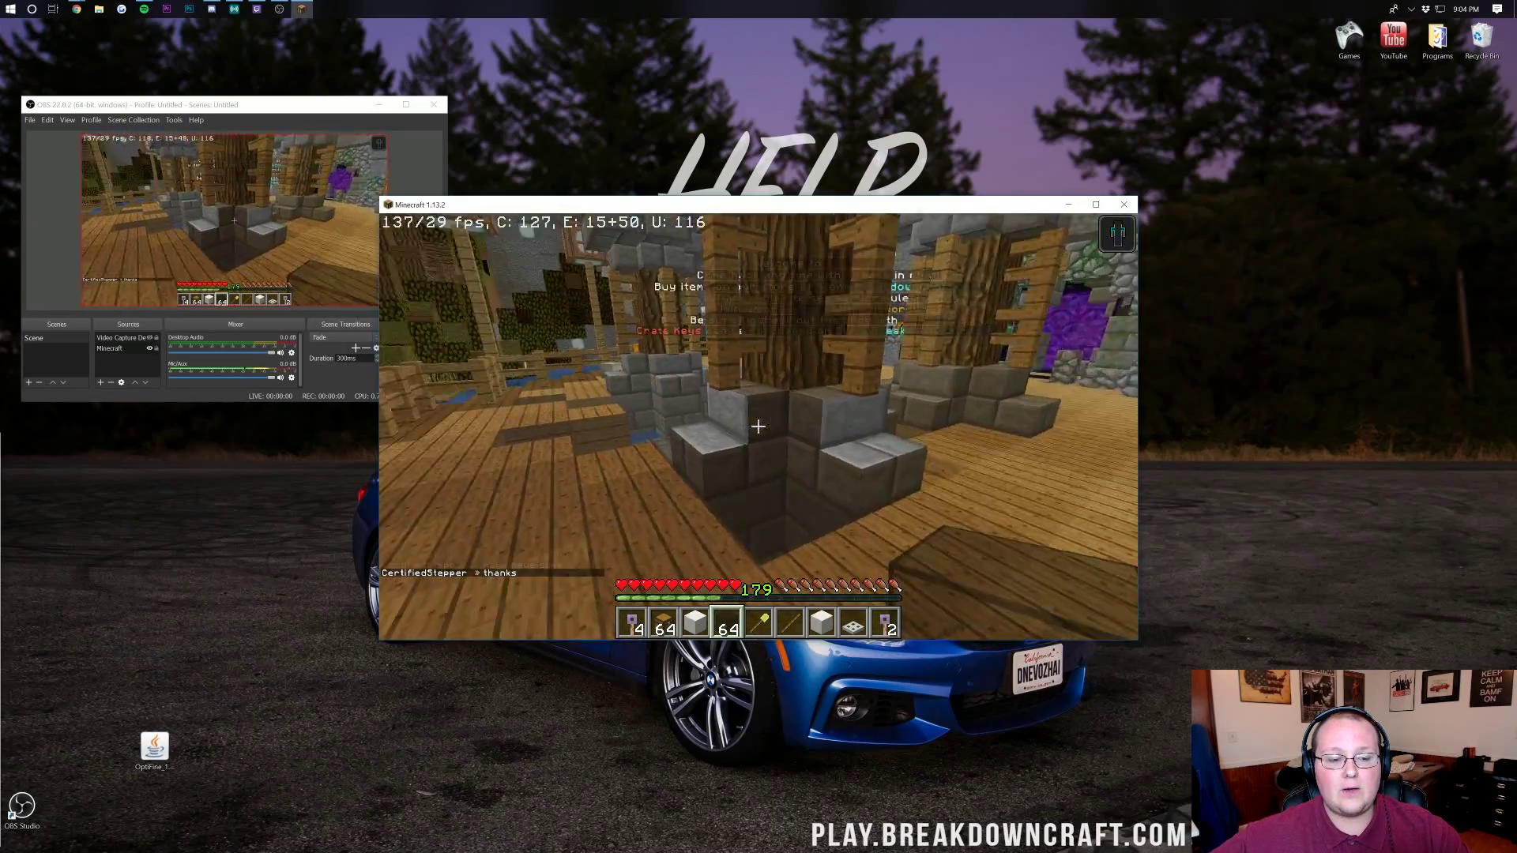
{"action": "key", "text": "w"}
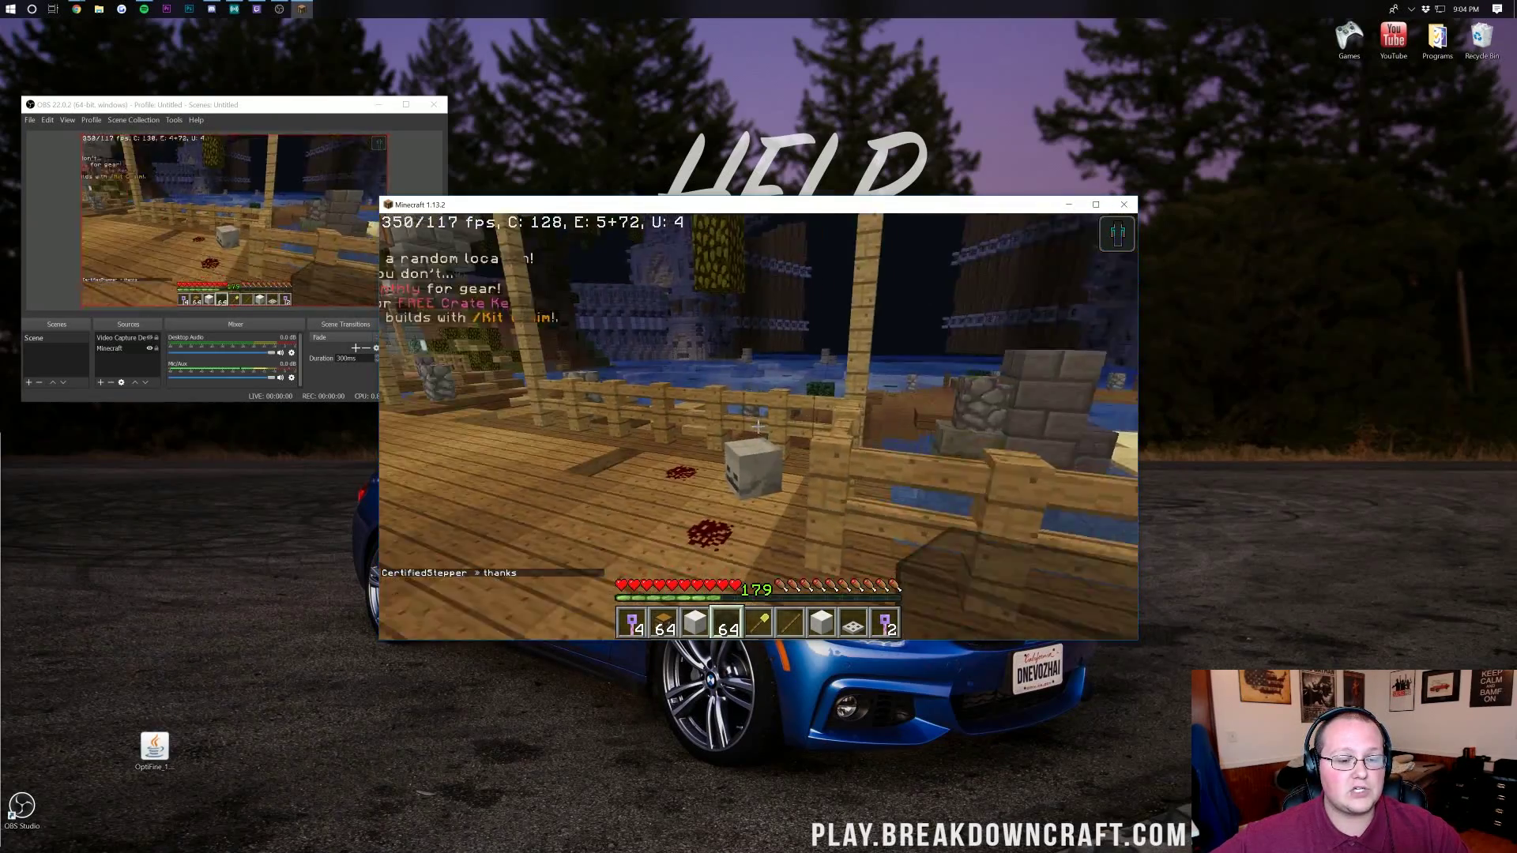
Start recording in OBS and move the Minecraft window up and to the right
{"action": "key", "text": "t"}
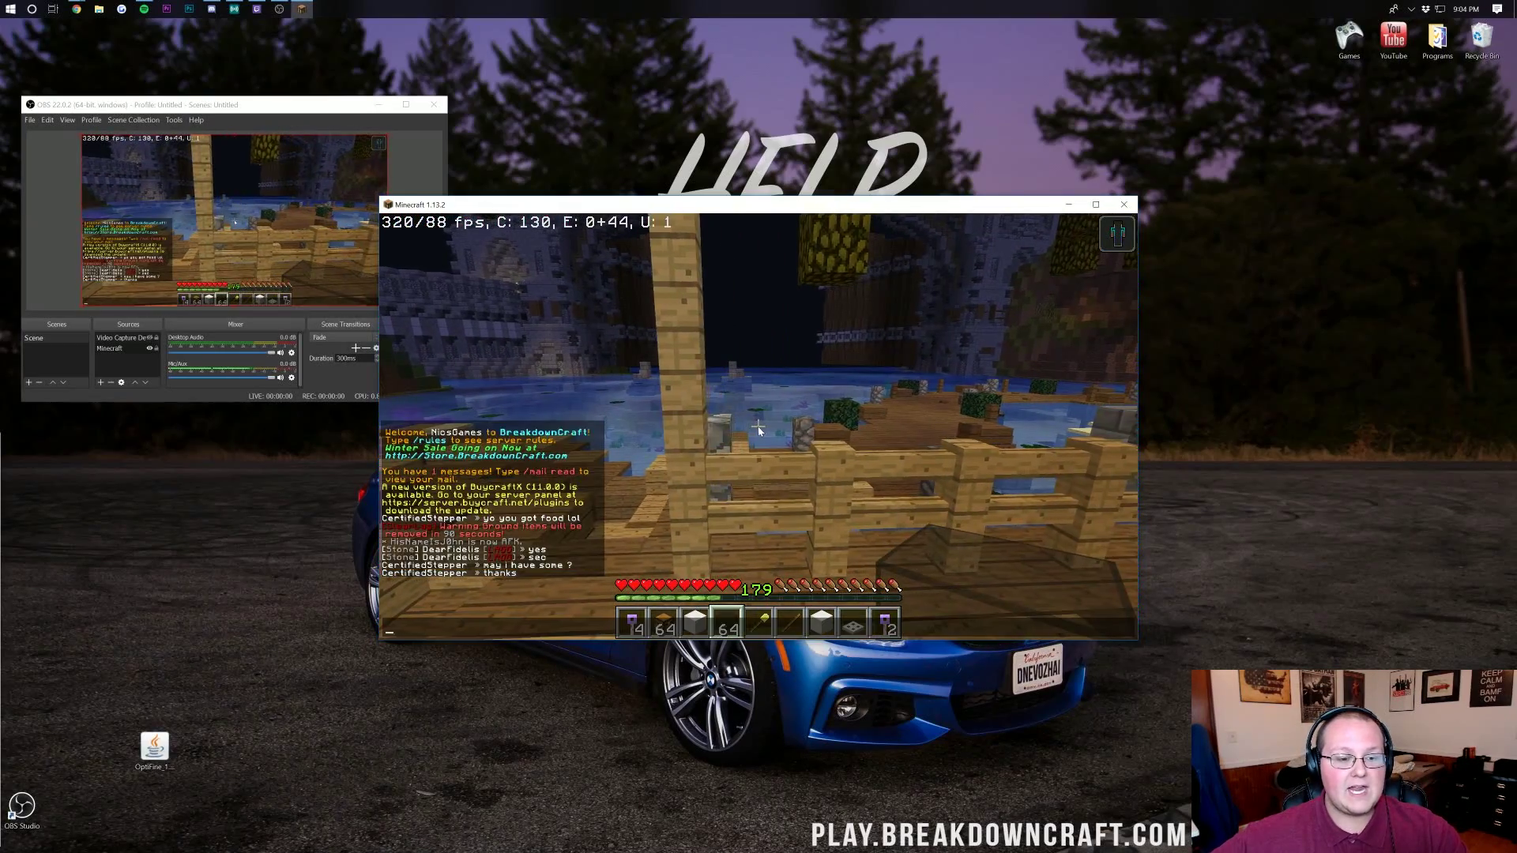
{"action": "left_click", "coordinate": [333, 381]}
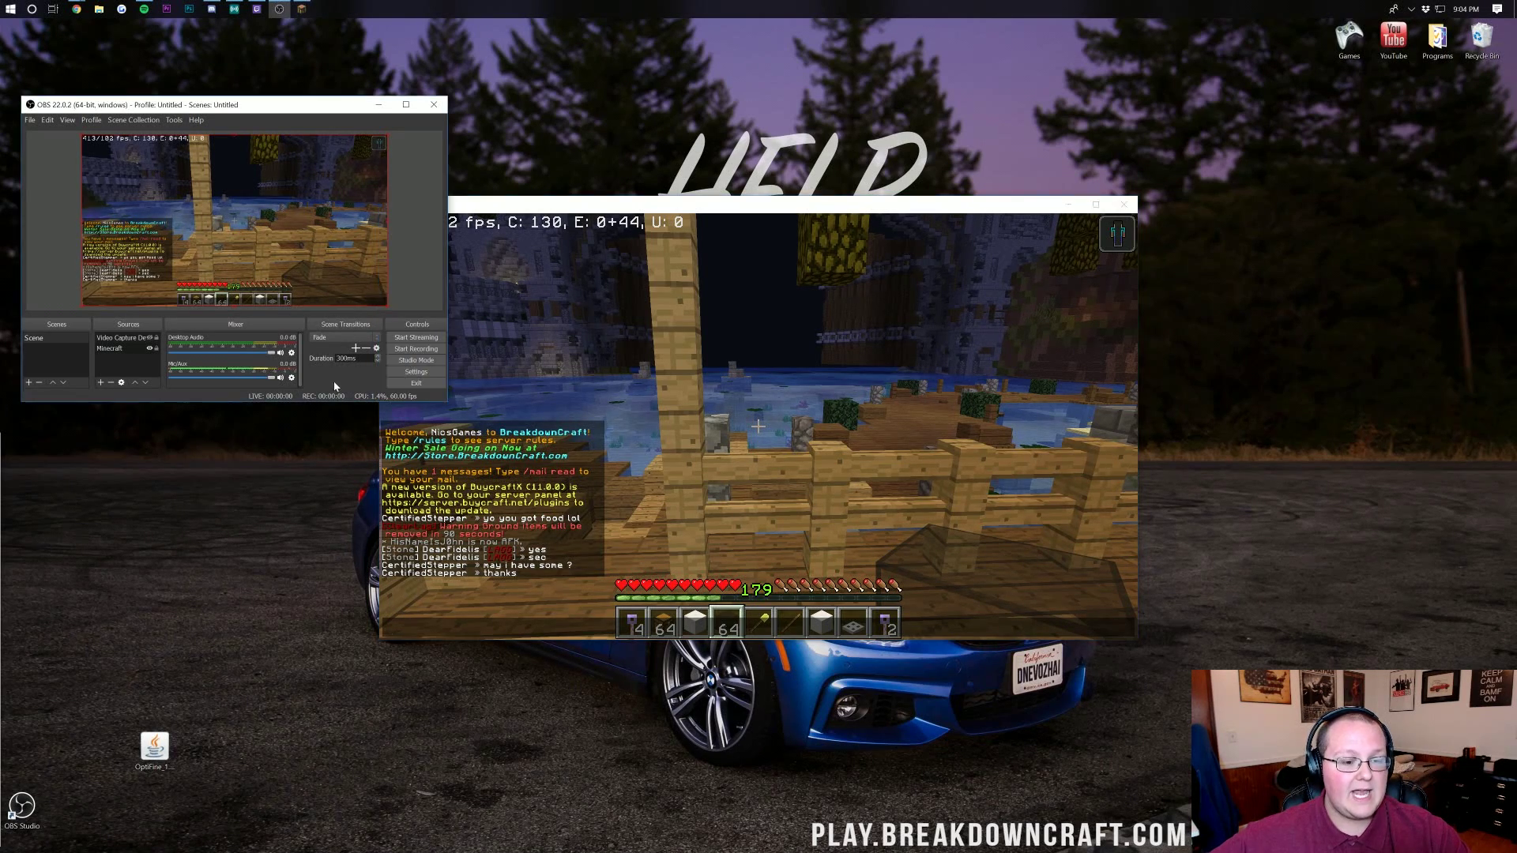
{"action": "left_click_drag", "start_coordinate": [598, 207], "coordinate": [683, 119]}
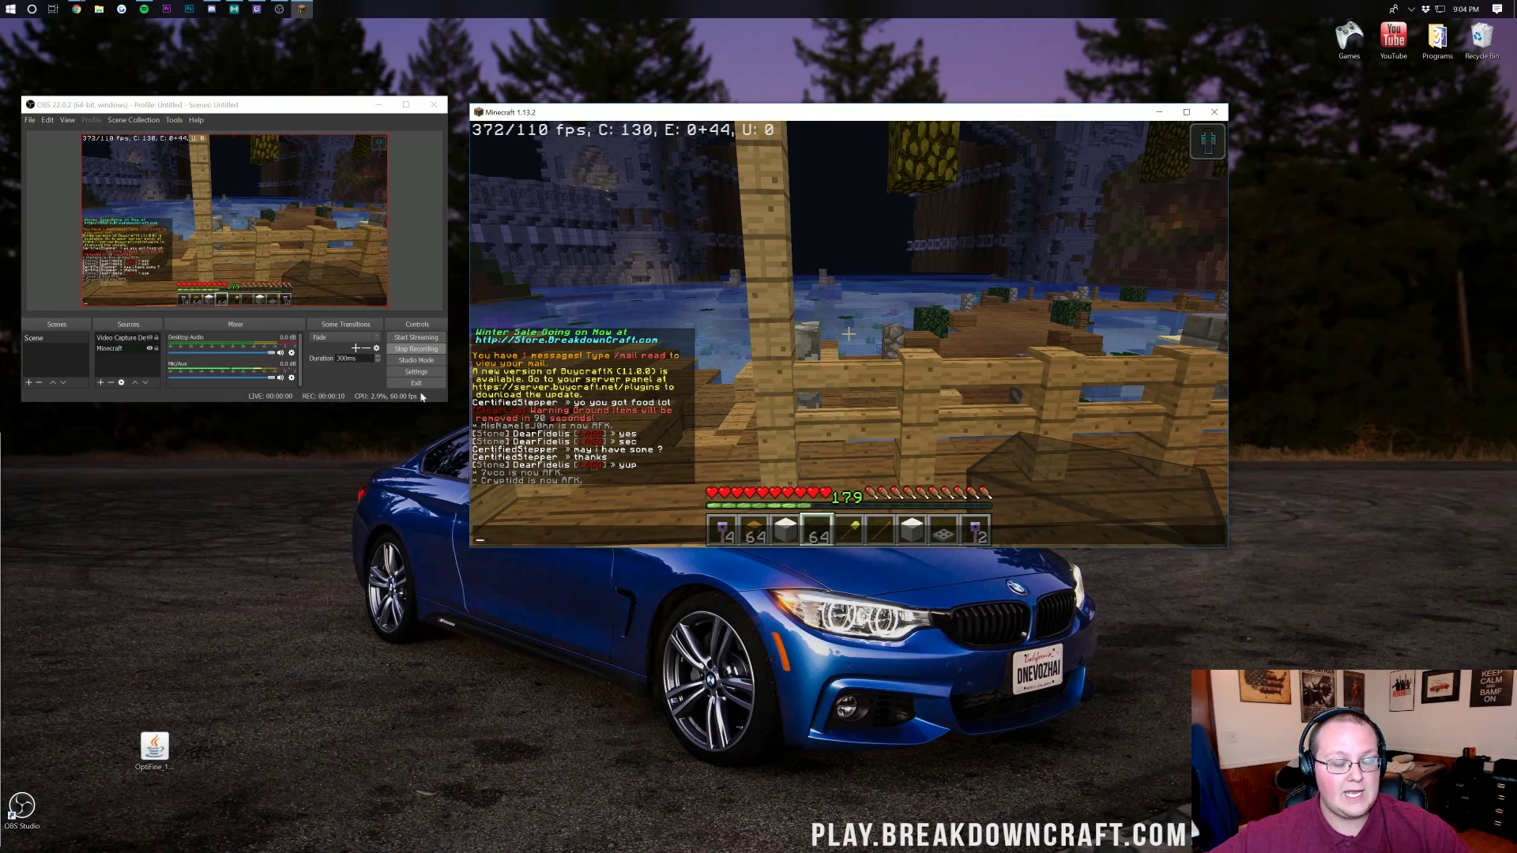
{"action": "key", "text": "Escape"}
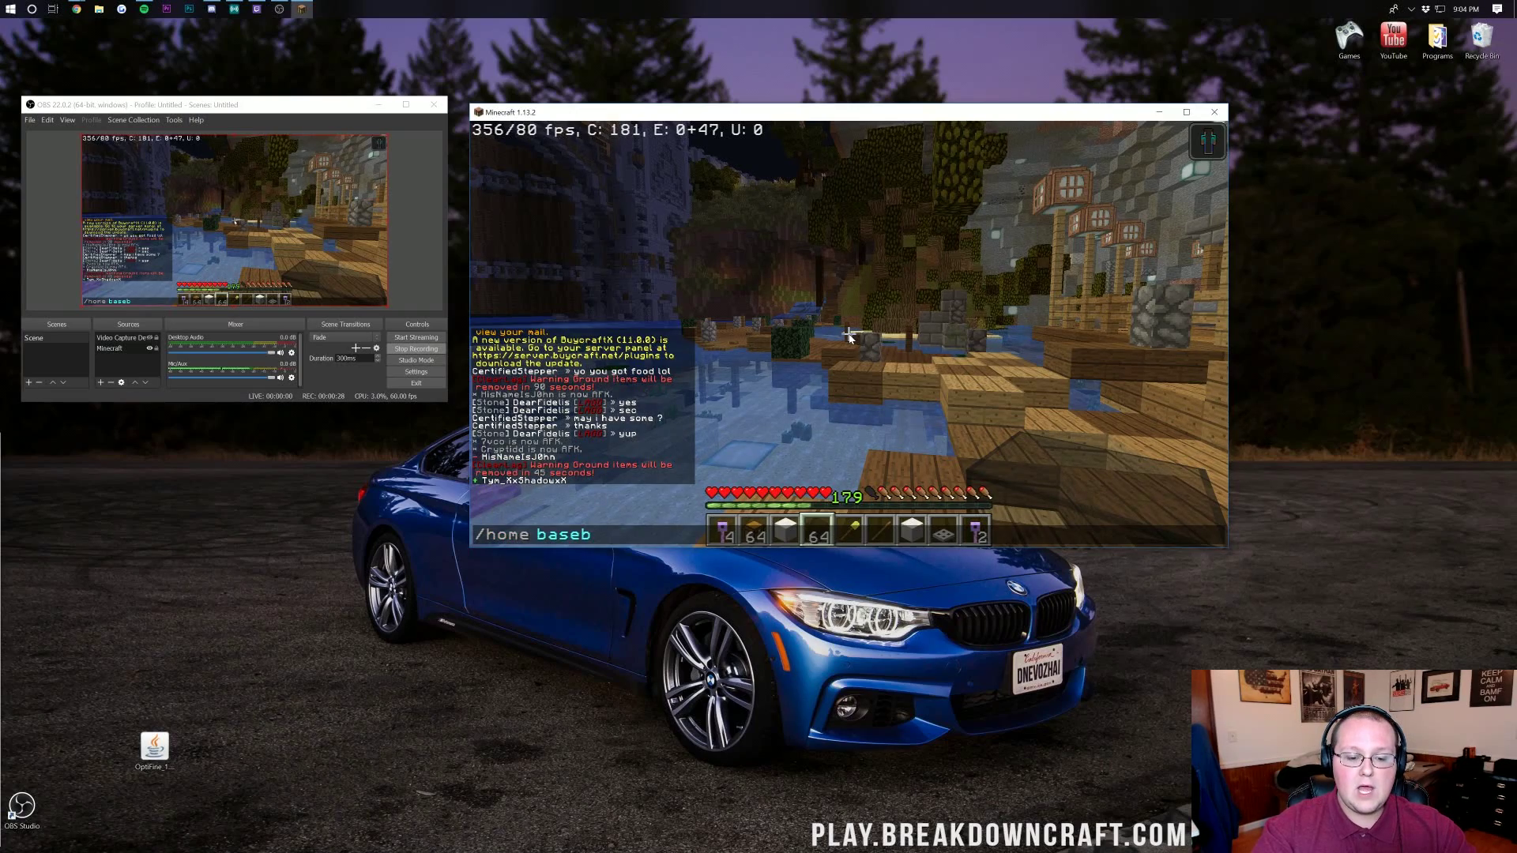
Send /home to teleport to the base, climb the quartz staircase and check the player list
{"action": "key", "text": "Return"}
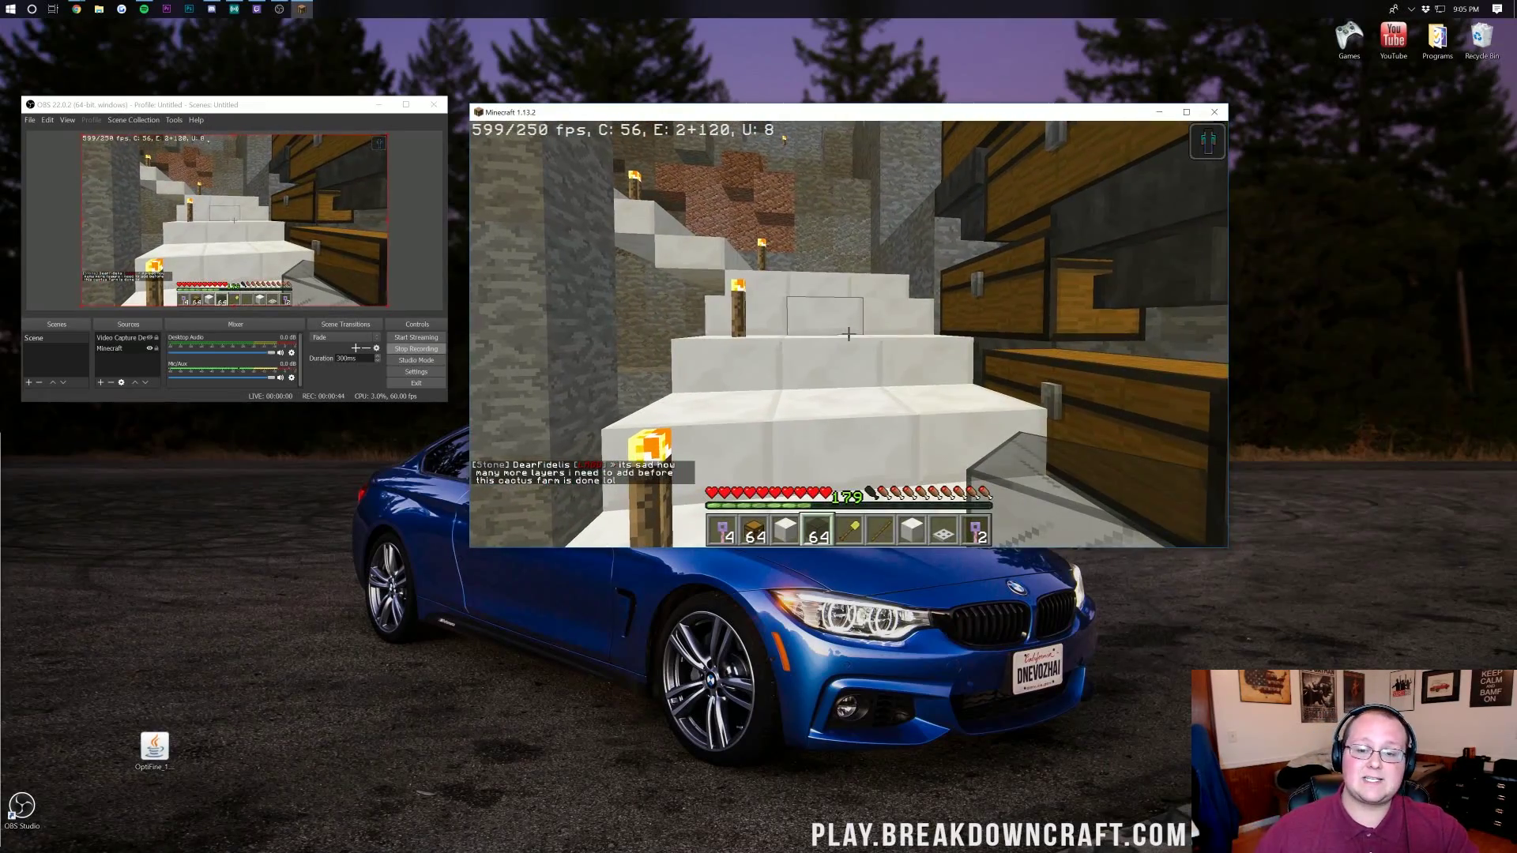
{"action": "key", "text": "w"}
{"action": "key", "text": "w"}
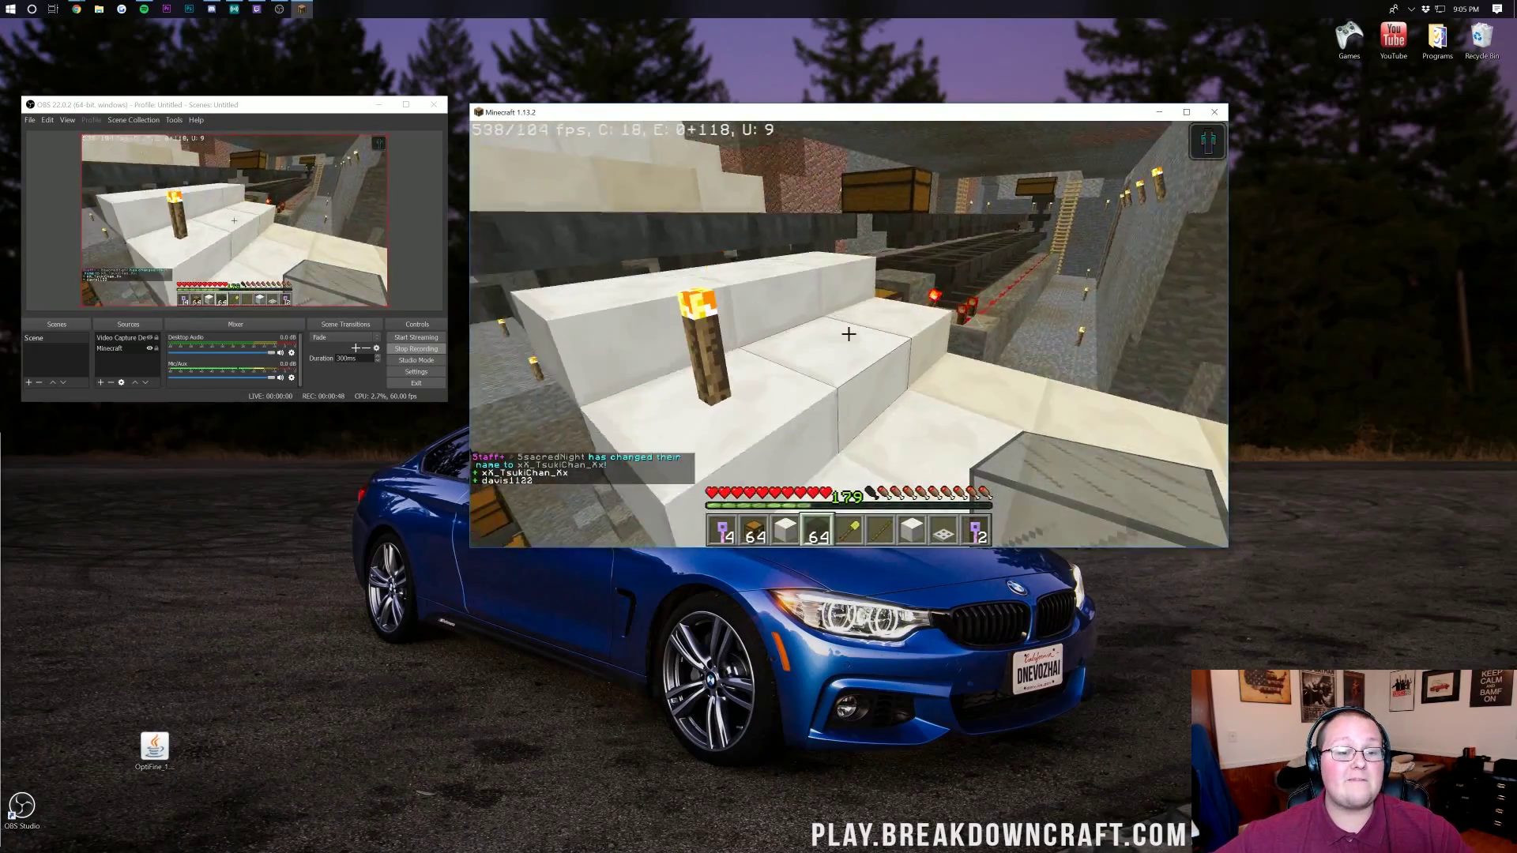
{"action": "key", "text": "w"}
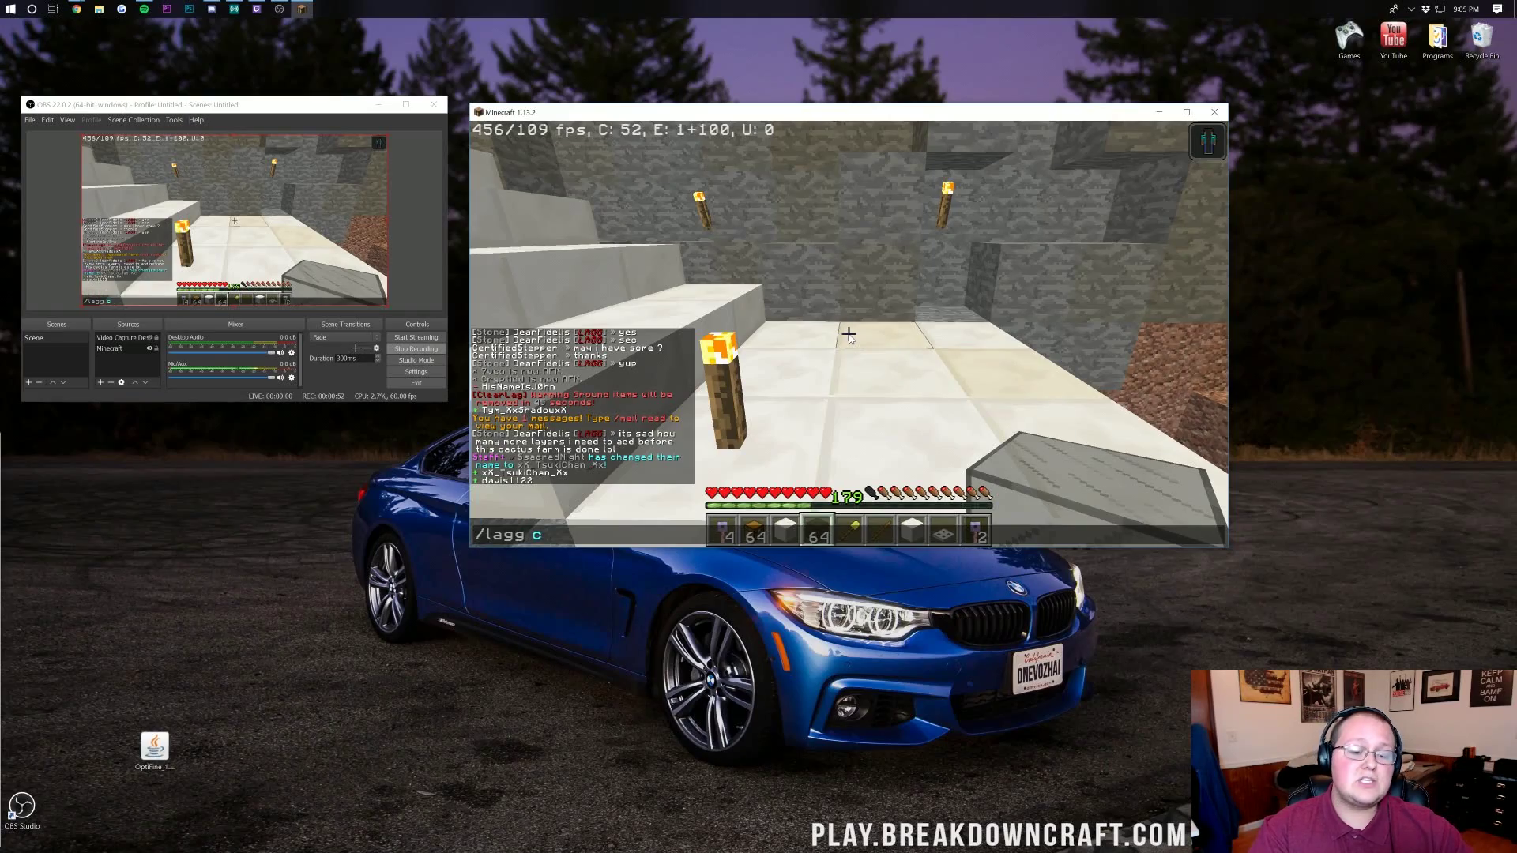
{"action": "key", "text": "w"}
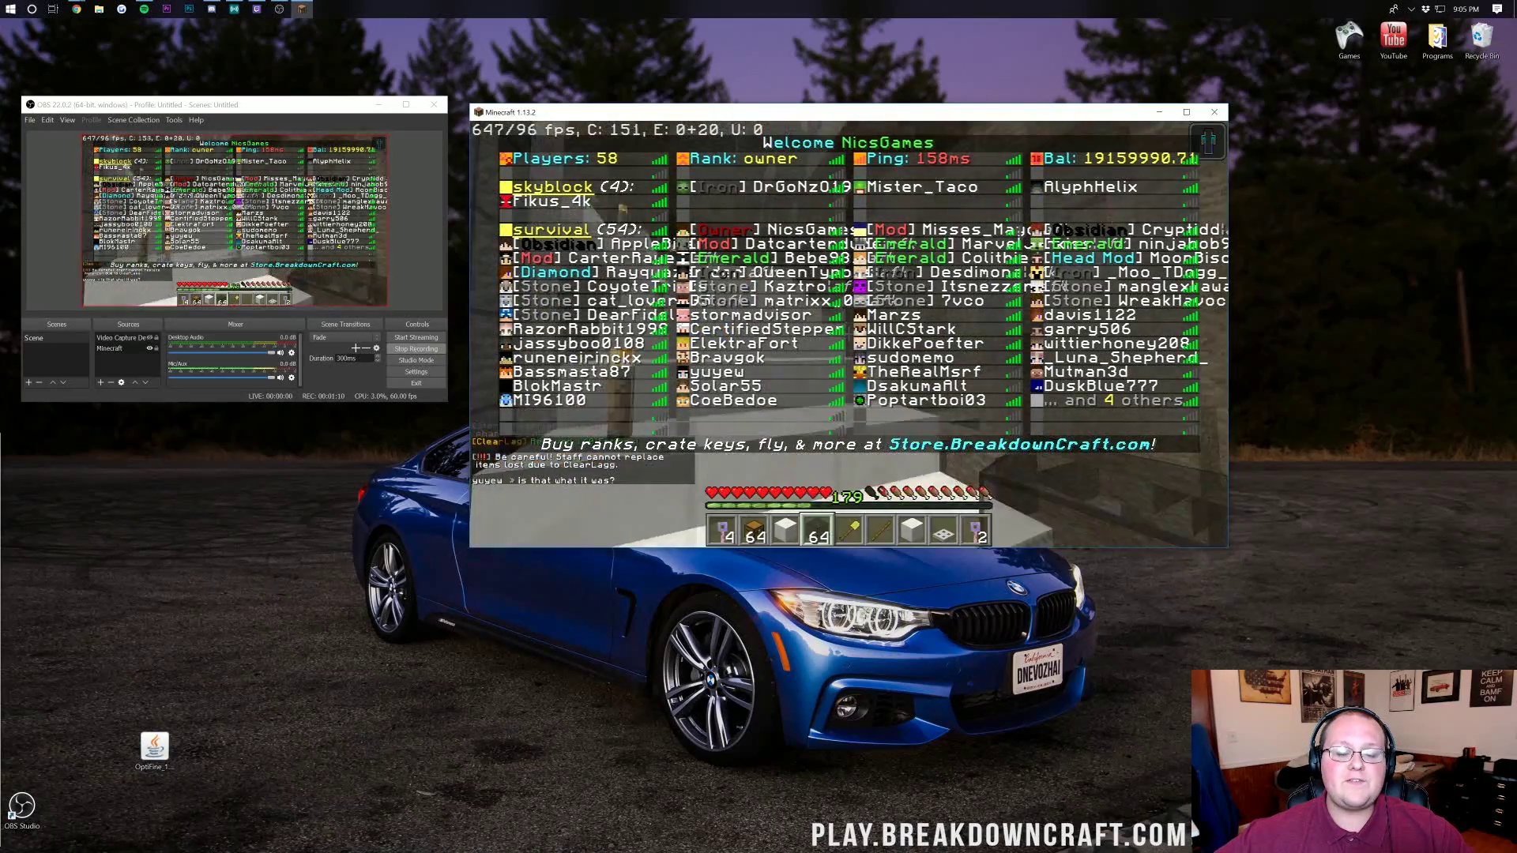
{"action": "key", "text": "Tab"}
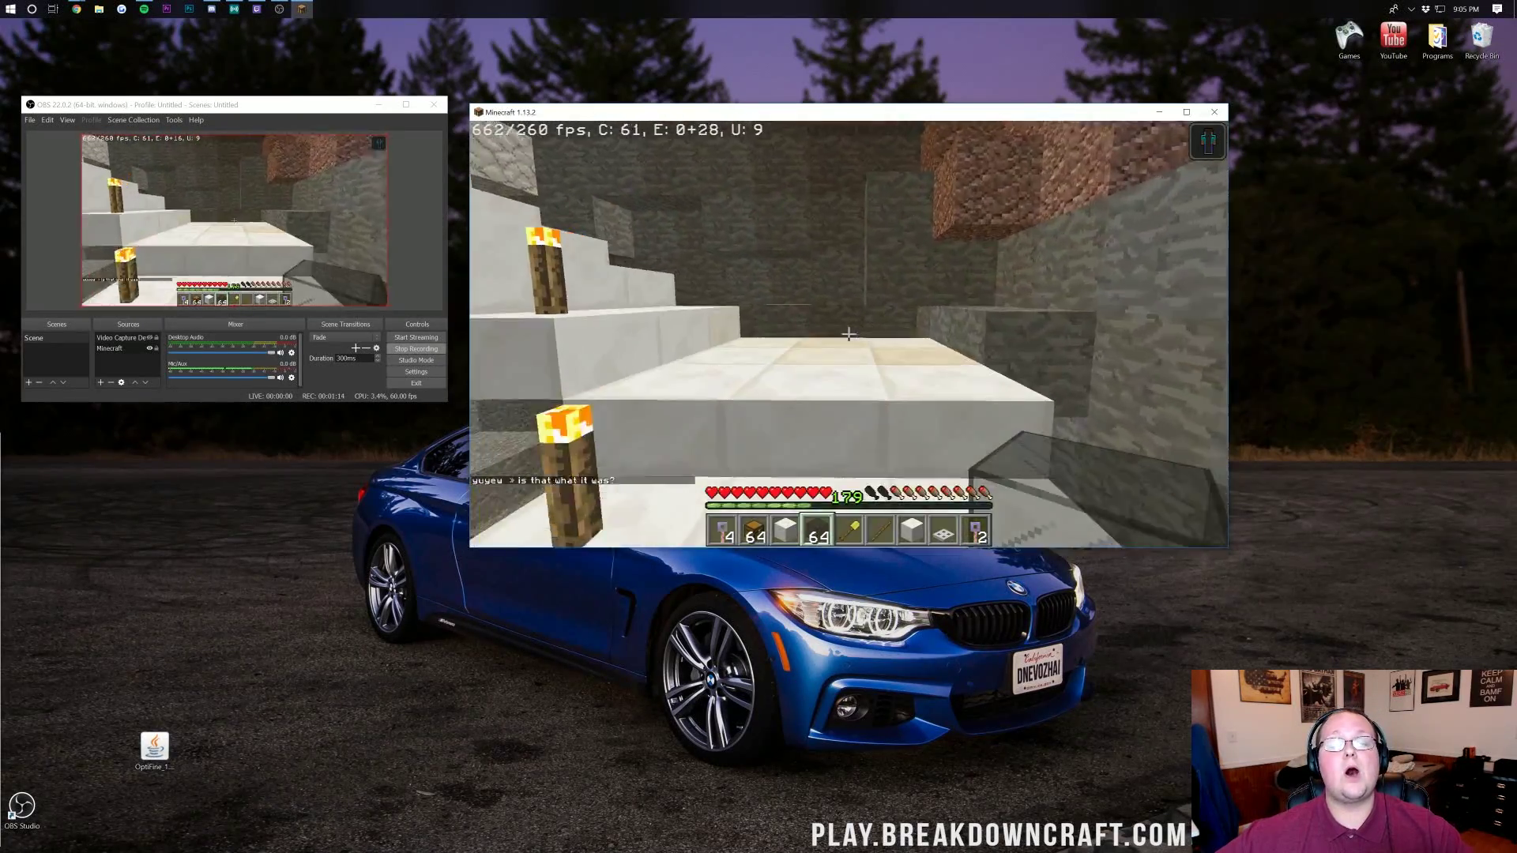